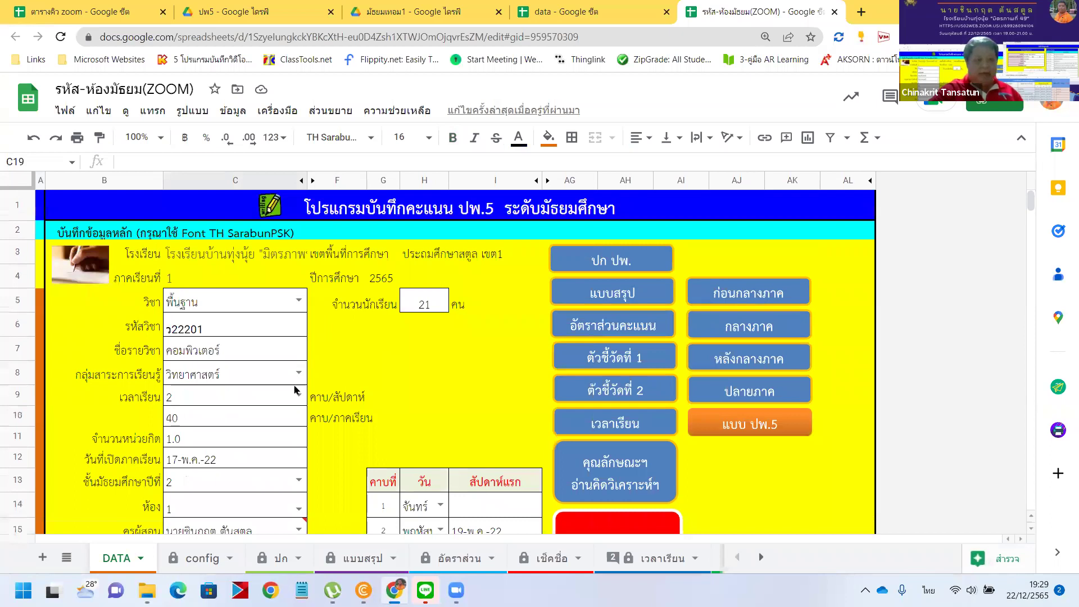
- Review the main subject details on the DATA sheet, including the learning-area choices in C8
click(298, 350)
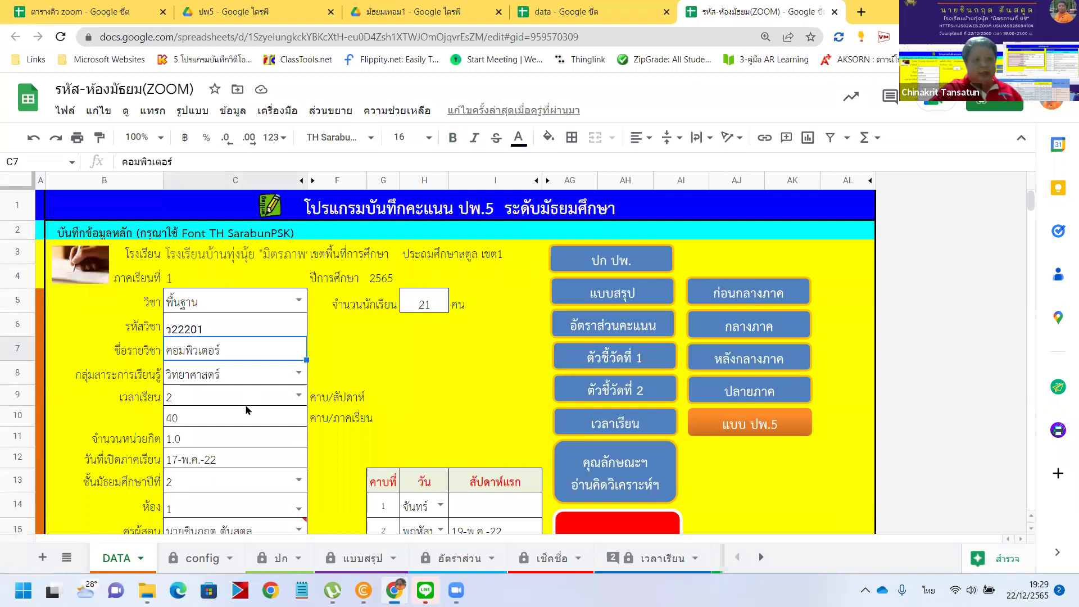
key(Down)
key(Return)
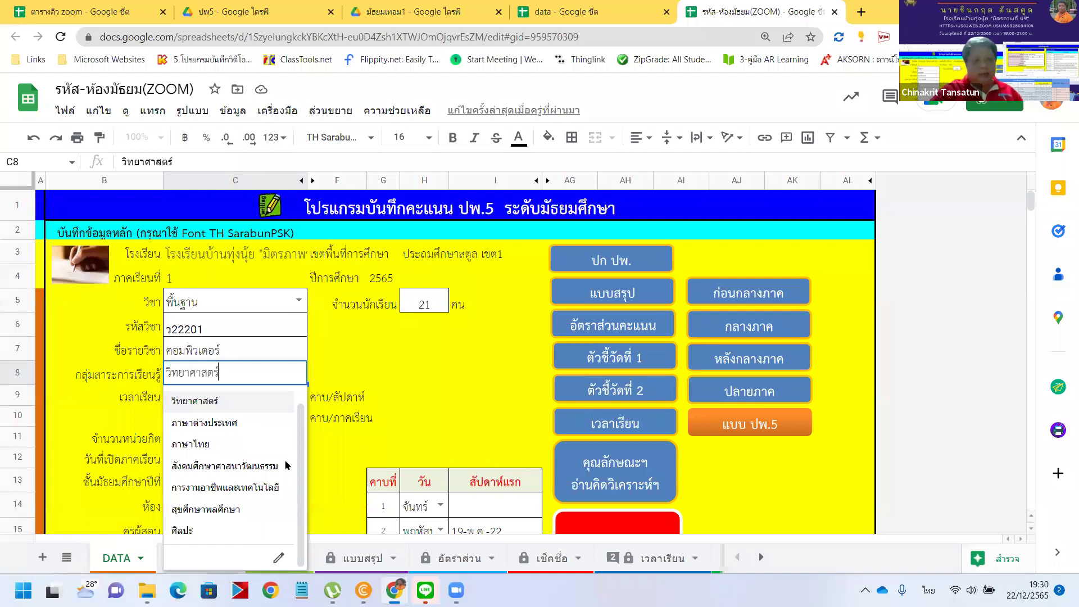
key(Return)
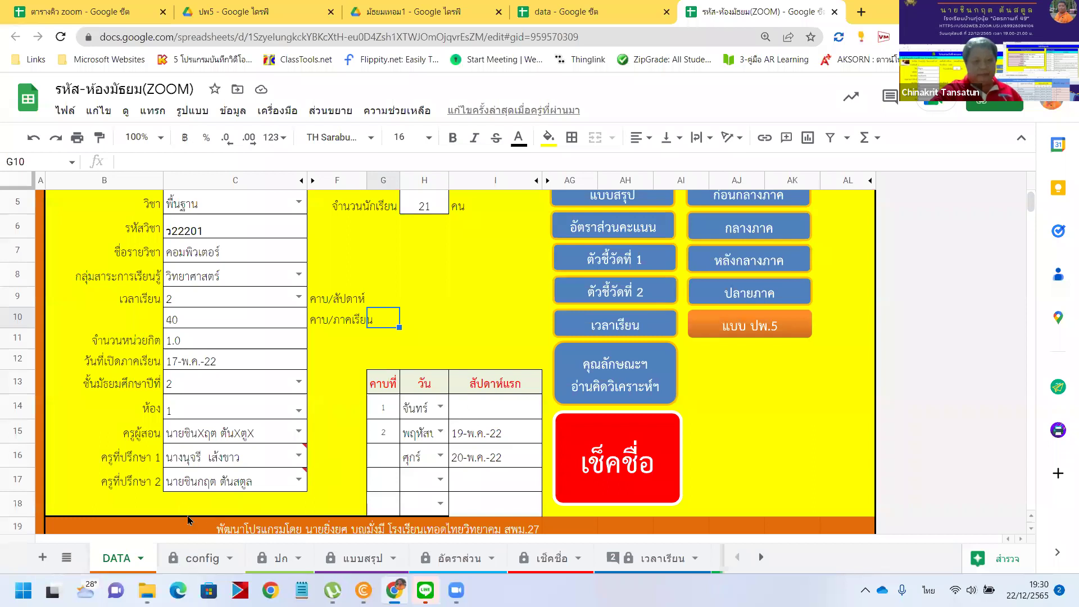
scroll(243, 384, up, 2)
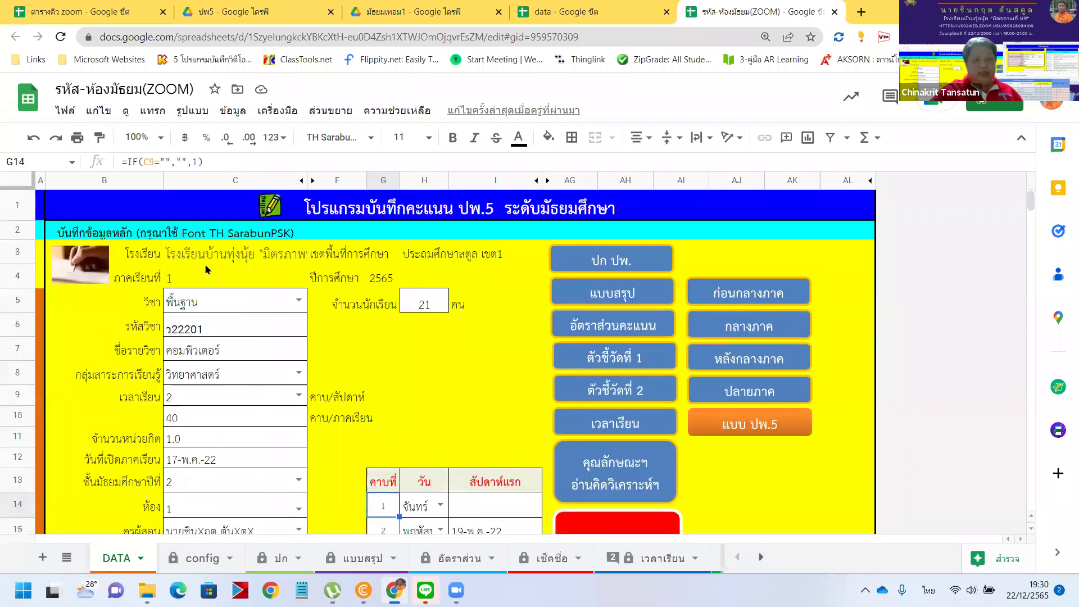
- Open the config sheet and examine the data-file link in B2 and the imported student list
key(ctrl+shift+Page_Down)
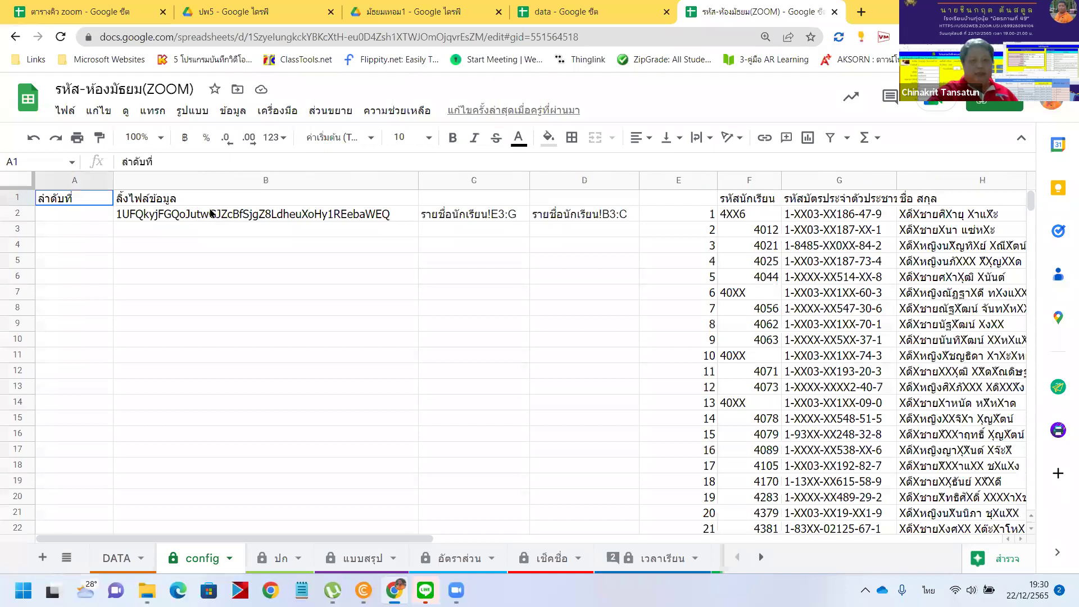
click(212, 213)
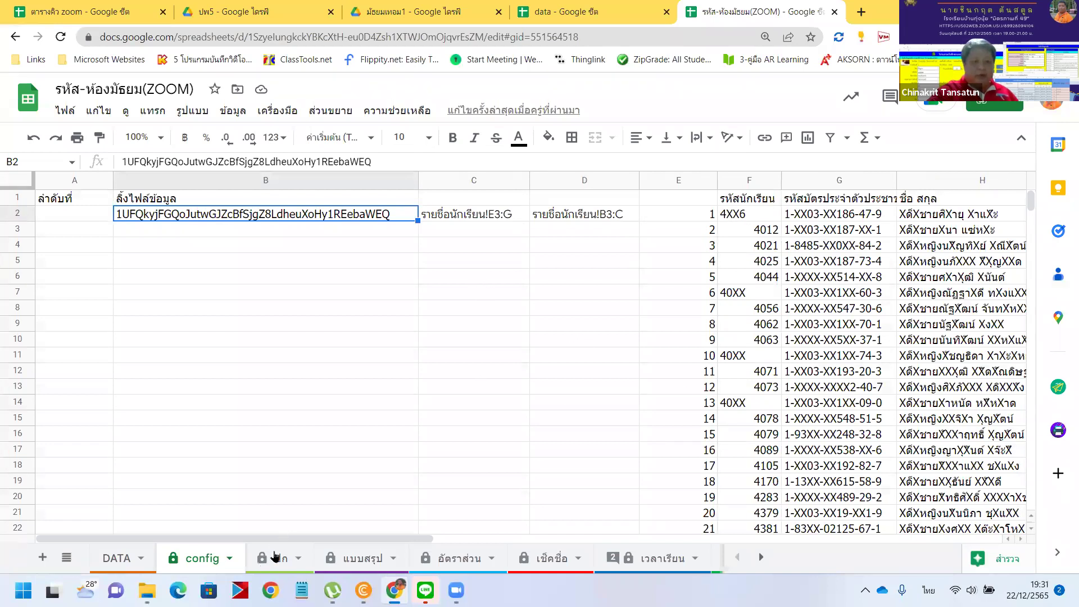
scroll(267, 562, down, 2)
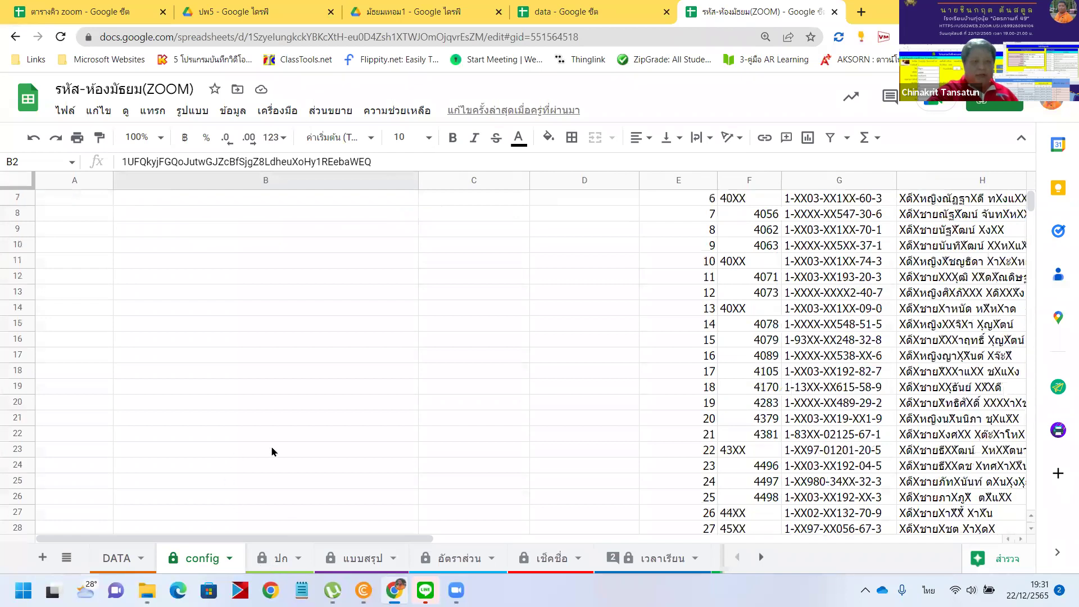
scroll(281, 454, down, 12)
- Open the ปก cover sheet and review it from the course details down to the approval signatures
key(ctrl+Page_Down)
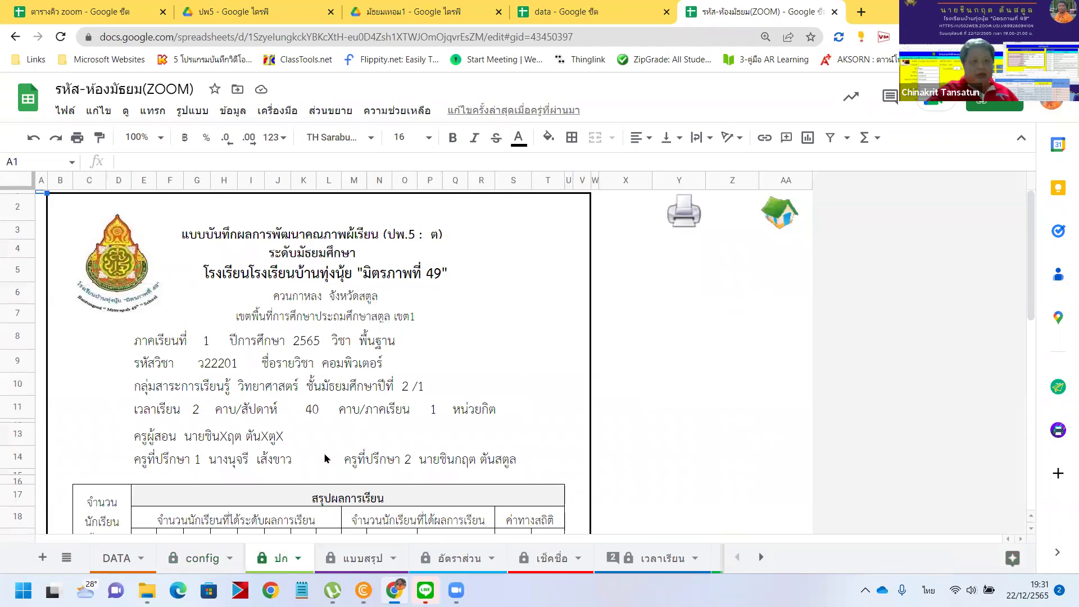
scroll(308, 458, down, 3)
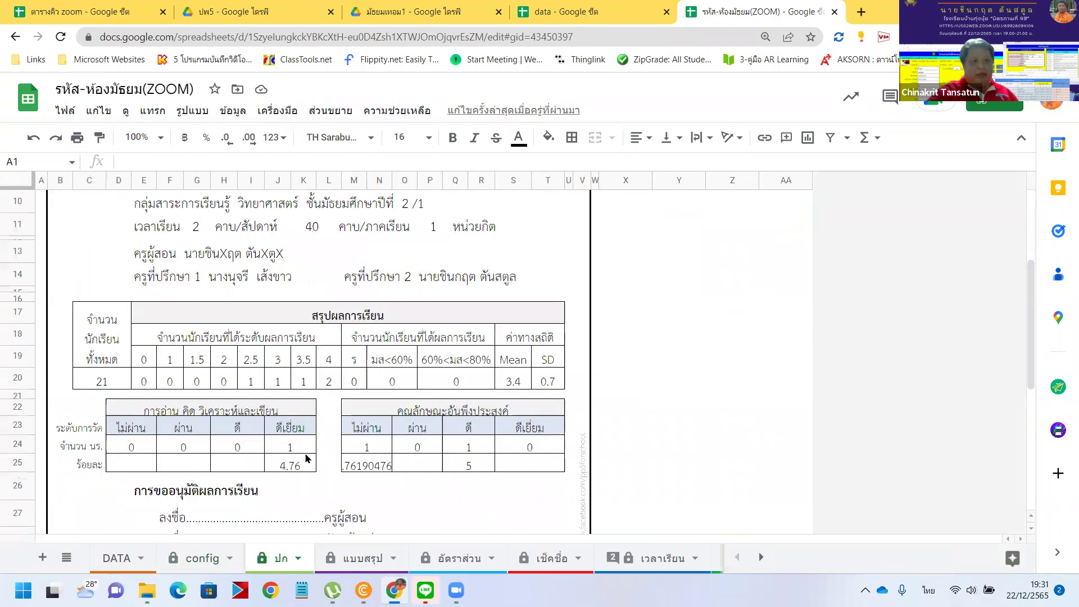
scroll(308, 458, down, 5)
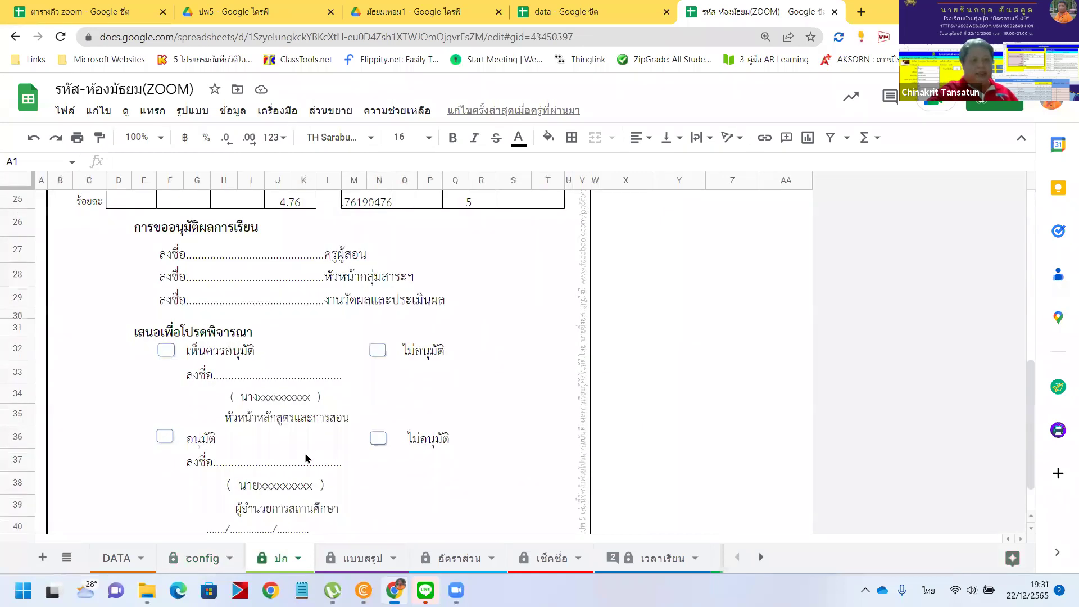
scroll(324, 374, down, 2)
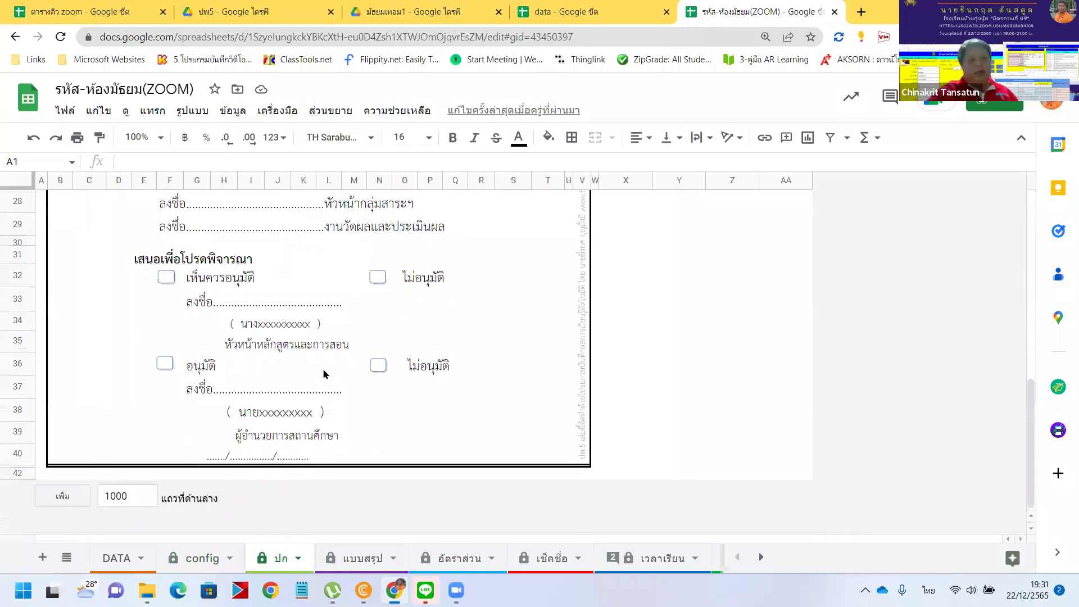
- Look over the student results on the แบบสรุป sheet and the score ratios on the อัตราส่วน sheet
click(363, 556)
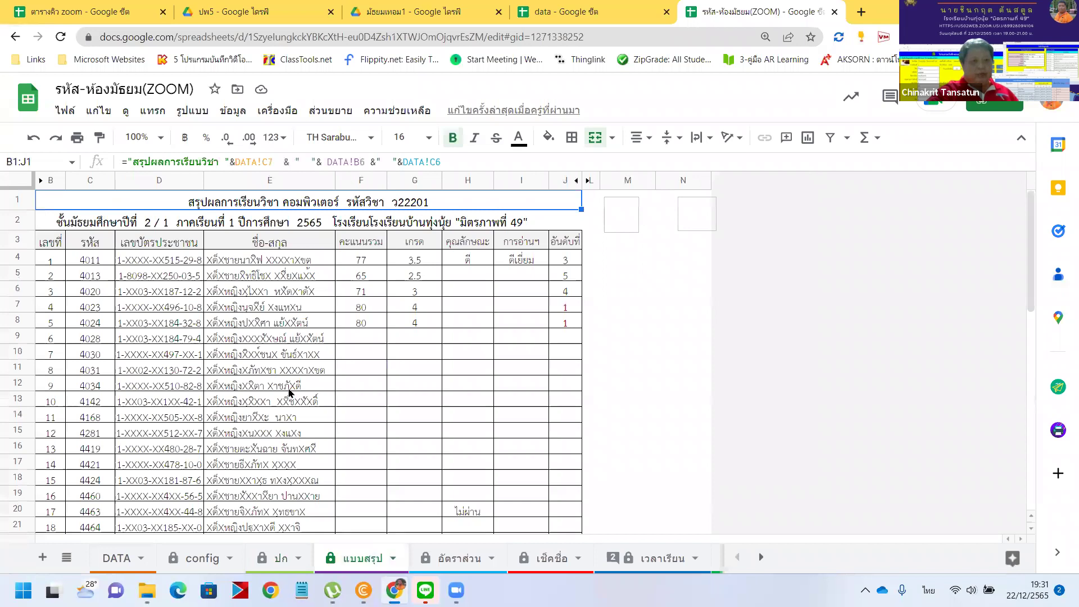
scroll(291, 393, down, 2)
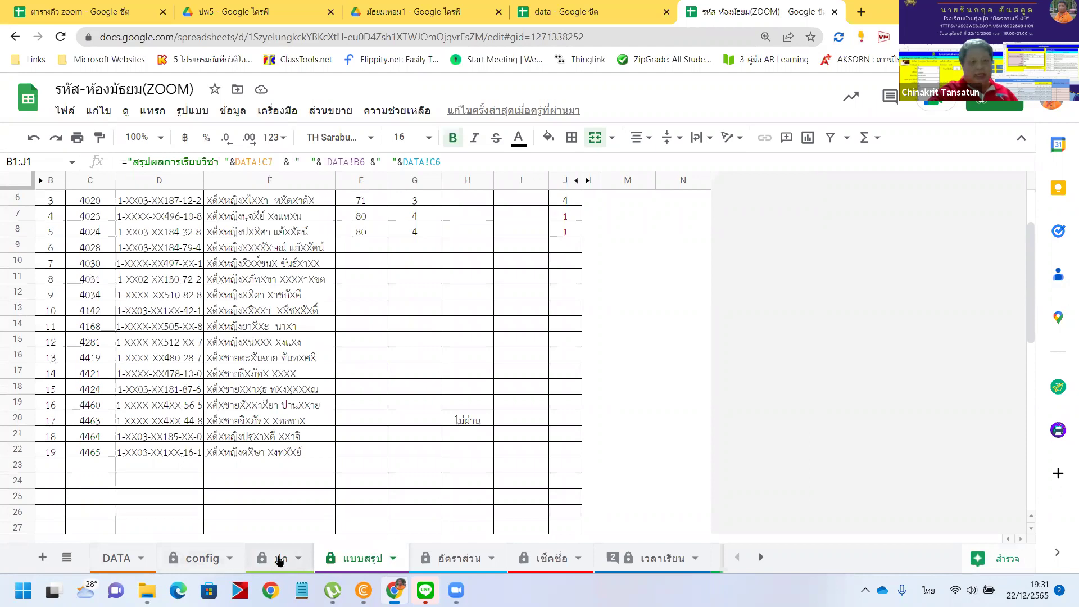
click(459, 559)
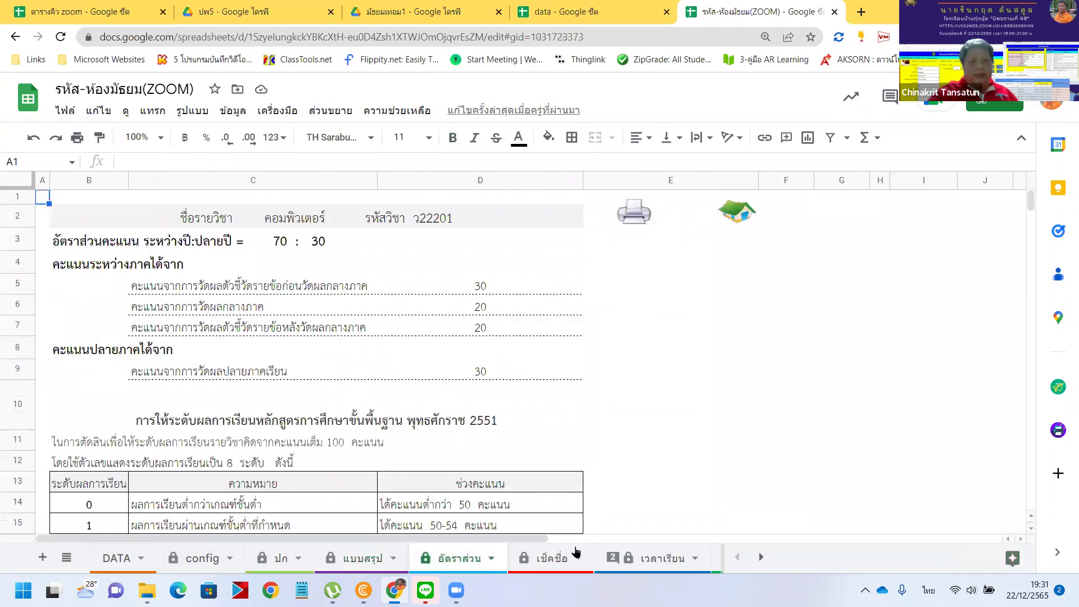
- On the เช็คชื่อ sheet, mark the first student ป in G5 and ล in H5, and clear G5 again
click(552, 560)
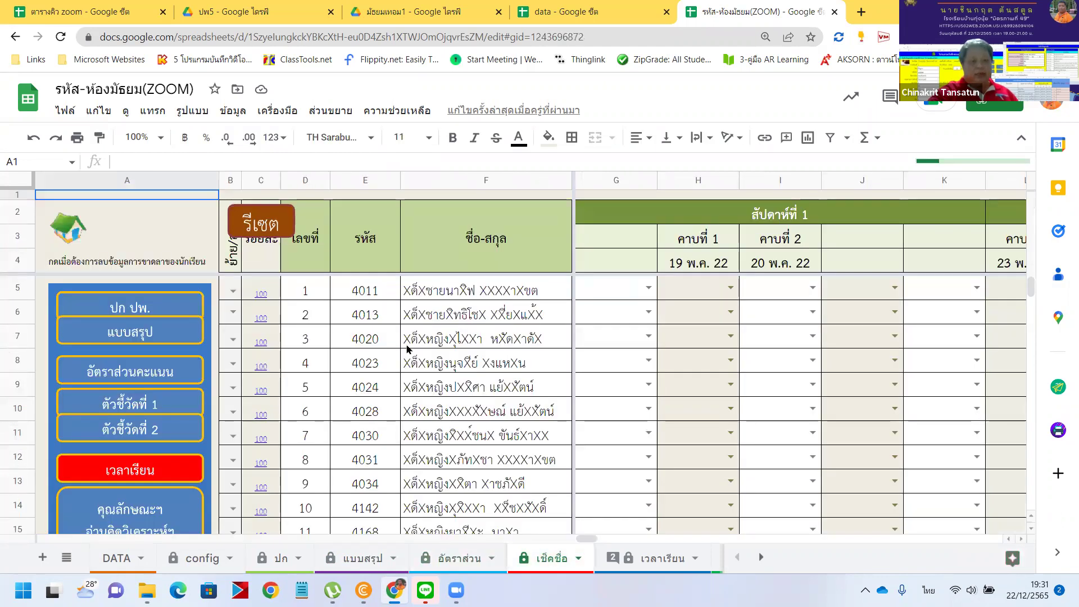
click(649, 287)
click(633, 317)
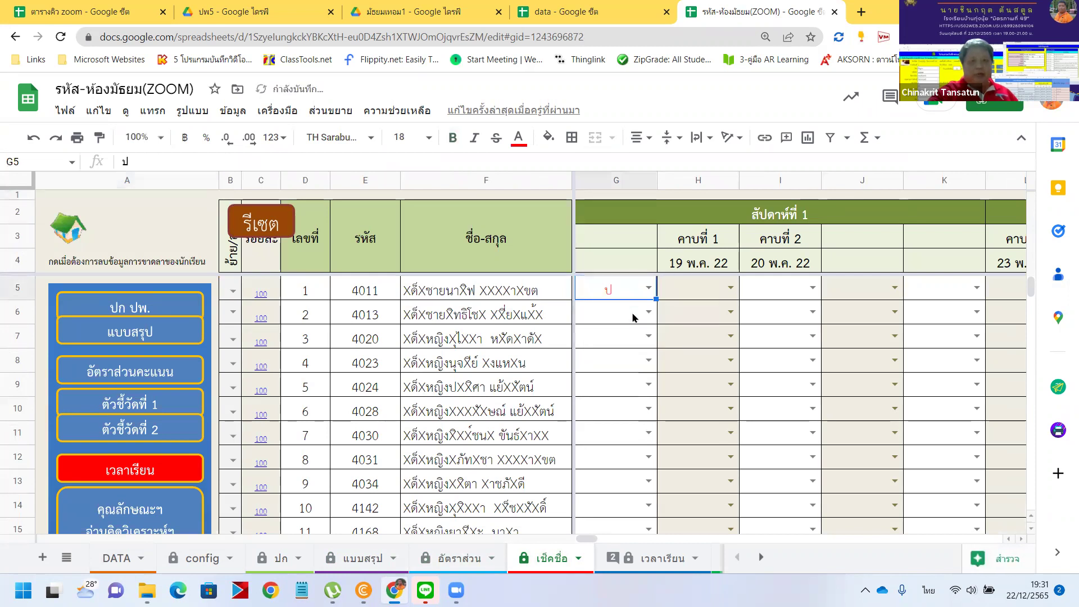
click(721, 291)
double_click(731, 288)
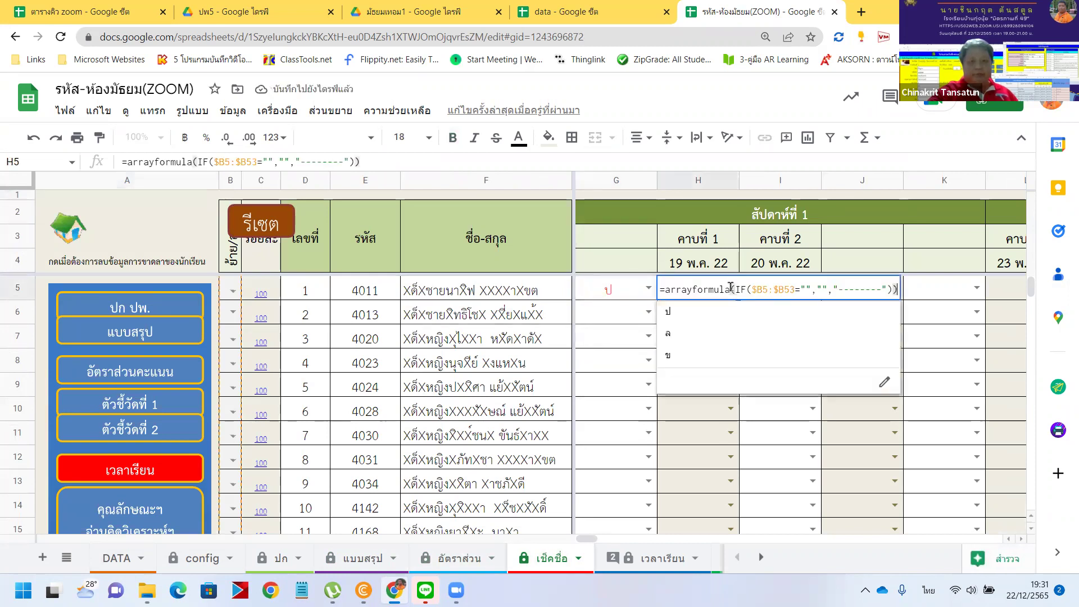
click(719, 336)
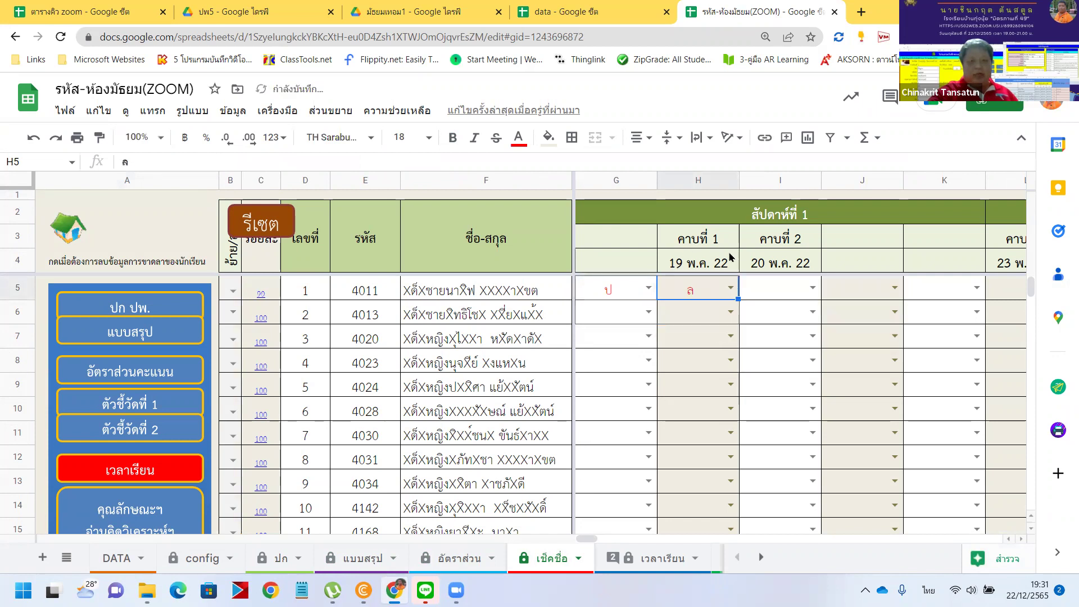
click(608, 291)
key(Delete)
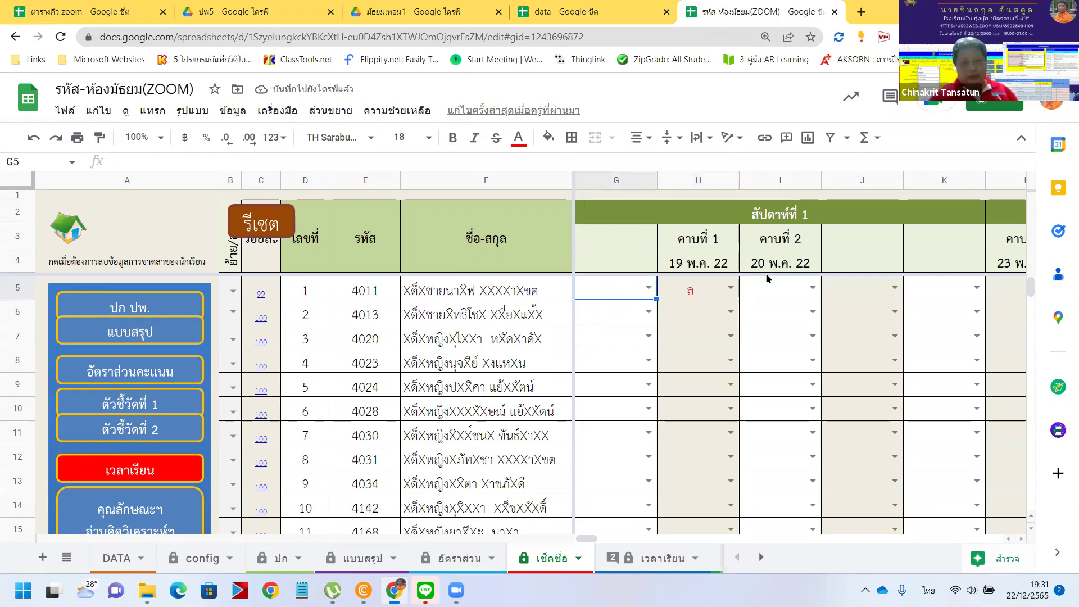
- Examine the เช็คชื่อ periods through week 20 and the เวลาเรียน sheet across to its attendance totals
drag(587, 538, 784, 547)
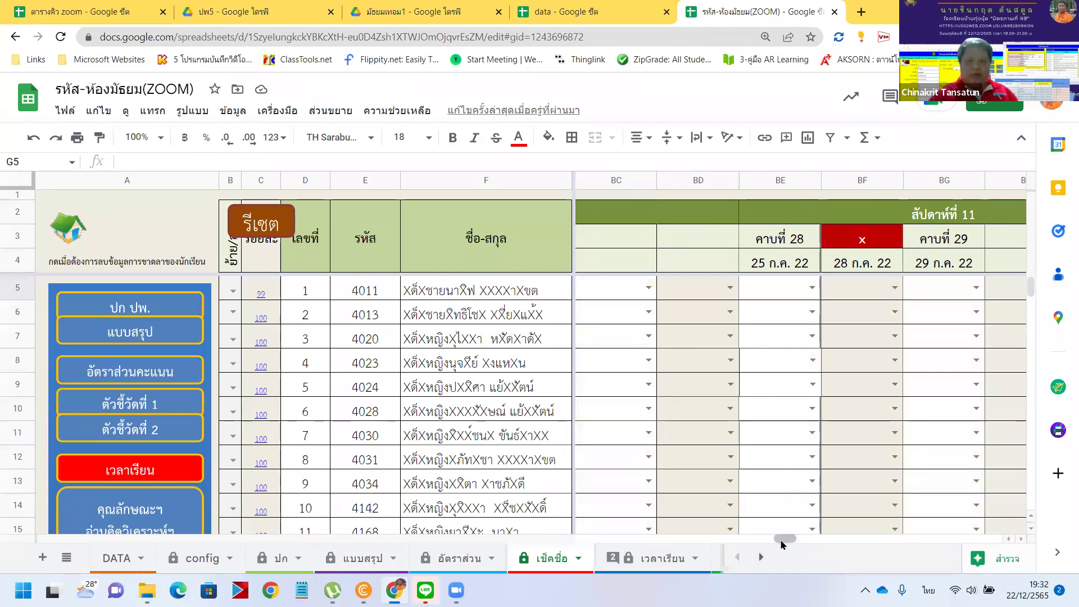
drag(785, 540, 968, 552)
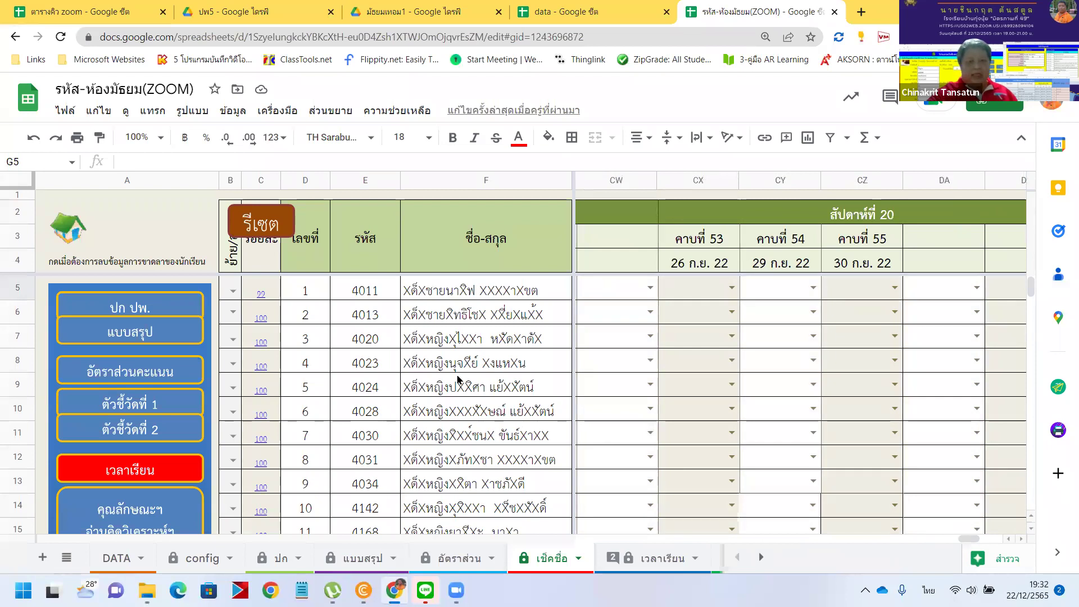
click(641, 557)
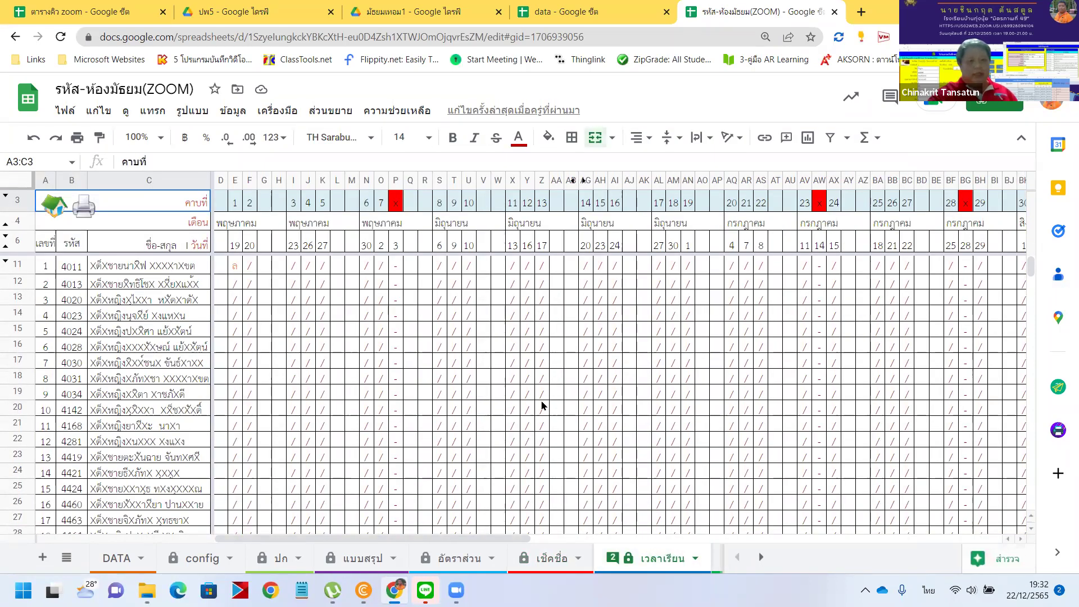
drag(506, 540, 945, 548)
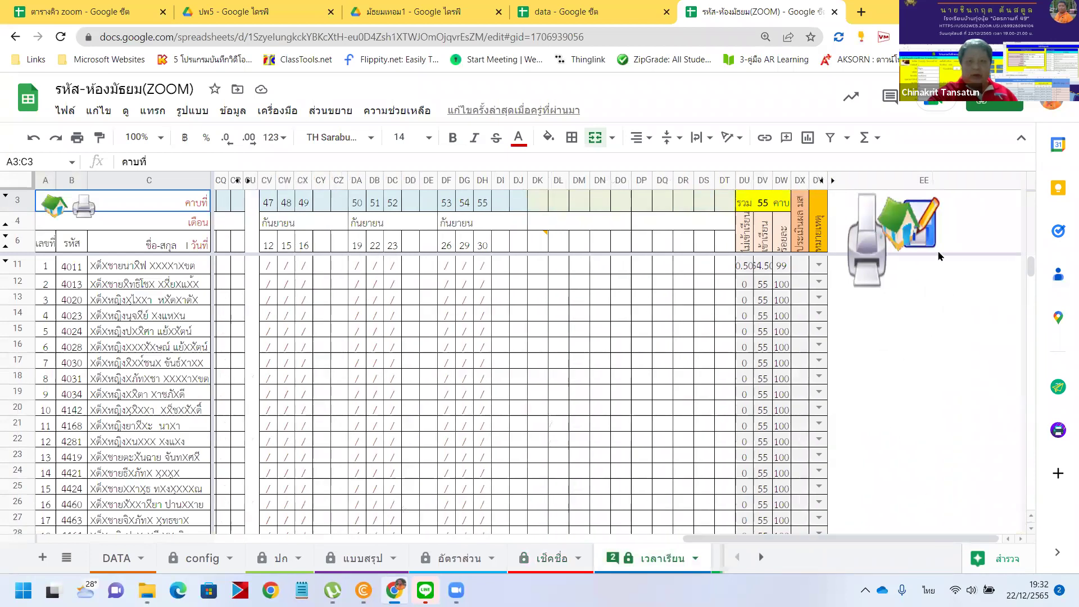
- Remove the pencil-and-notepad image beside the attendance totals in column EE of the เวลาเรียน sheet
click(905, 253)
click(920, 236)
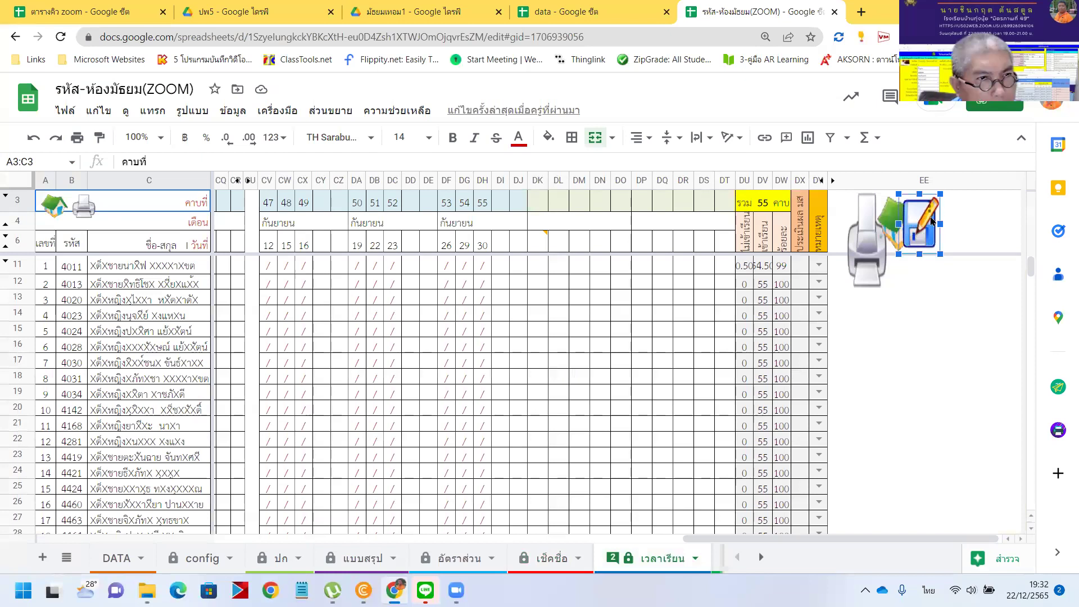
click(928, 217)
click(942, 257)
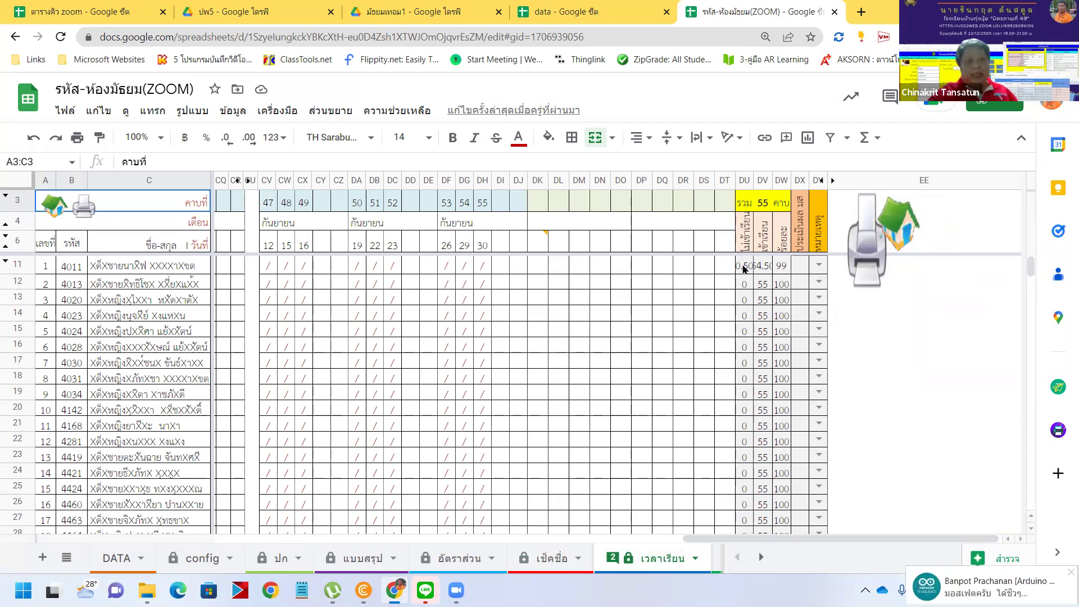
- Inspect the first student's absence formula in DU11 and the period-mark formula in DR13
click(743, 269)
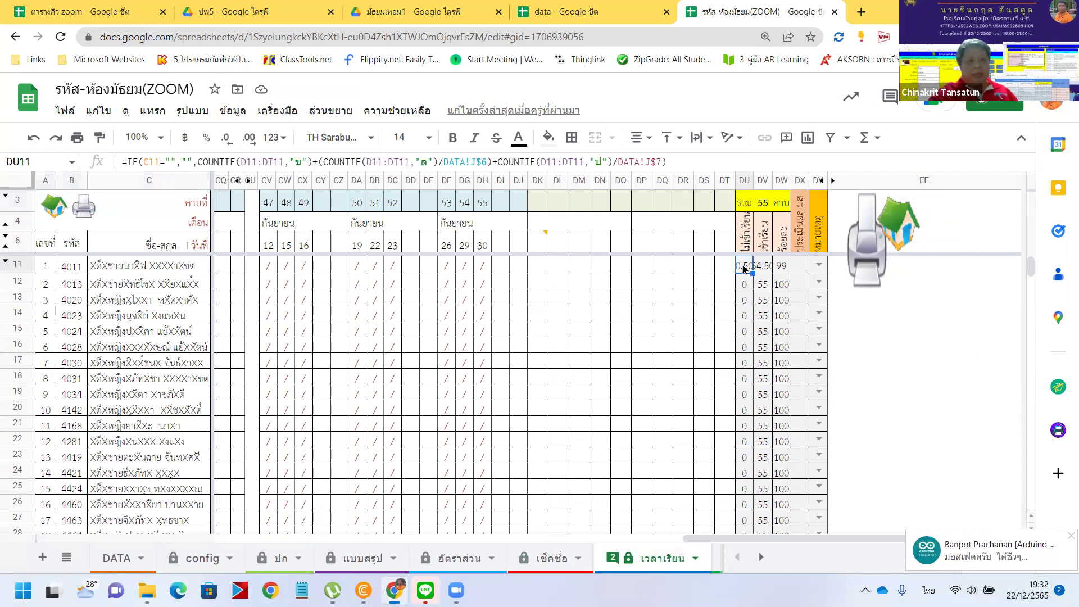
click(679, 302)
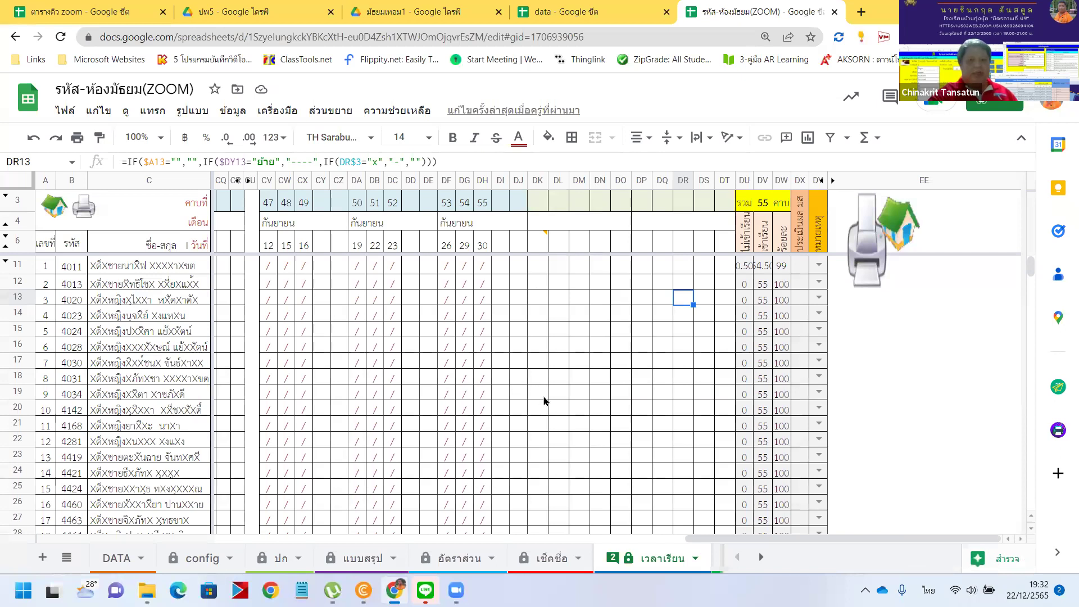
- Open the ตัวชี้วัด sheet and examine the course indicators, their assessed scores and the total row at the end
click(760, 558)
click(759, 558)
click(128, 559)
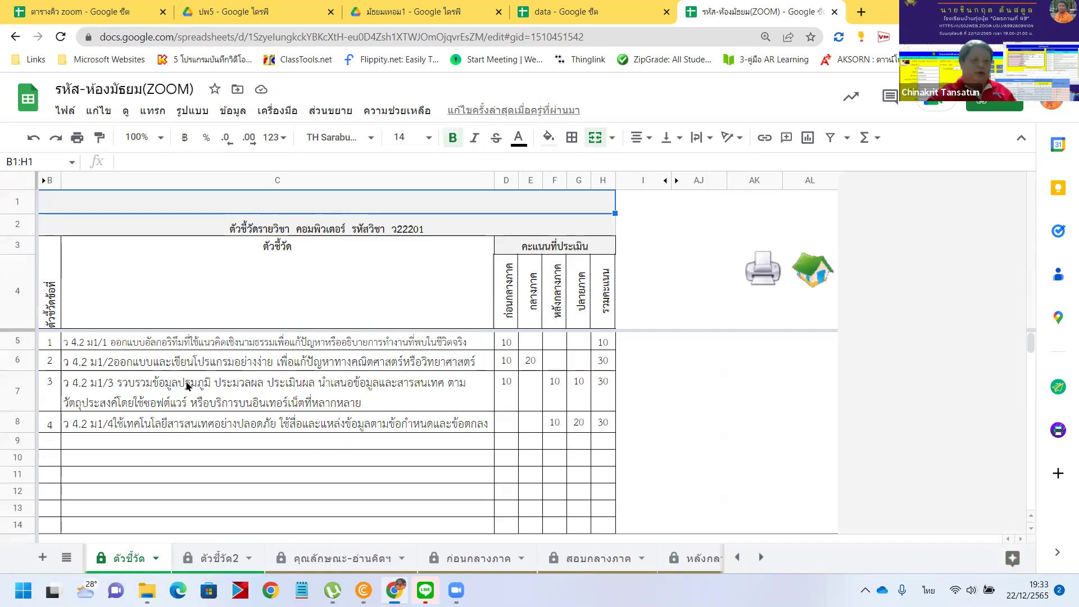
click(477, 388)
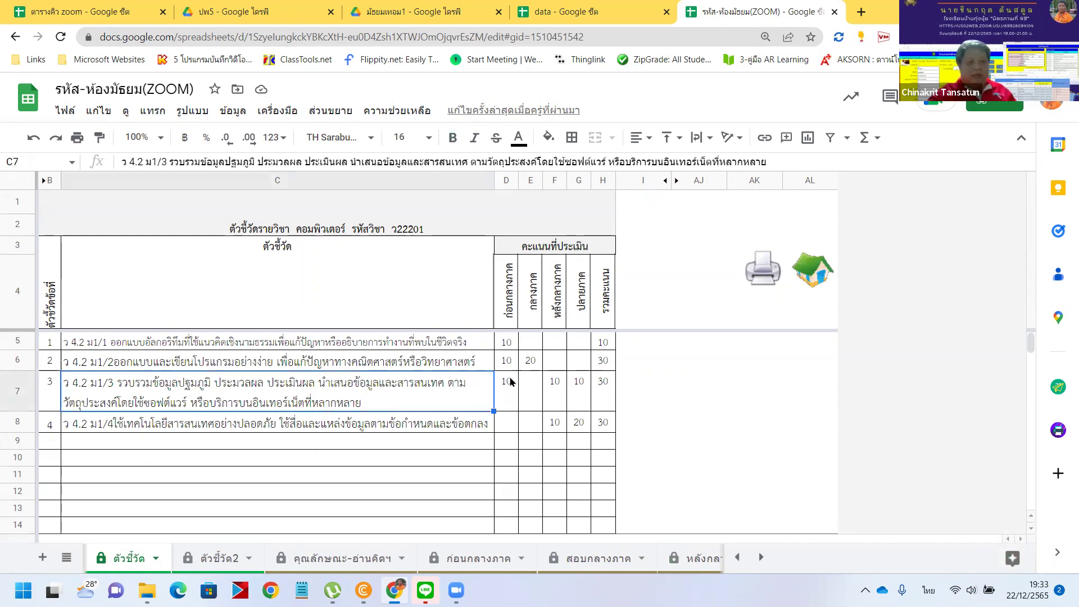
scroll(566, 399, down, 10)
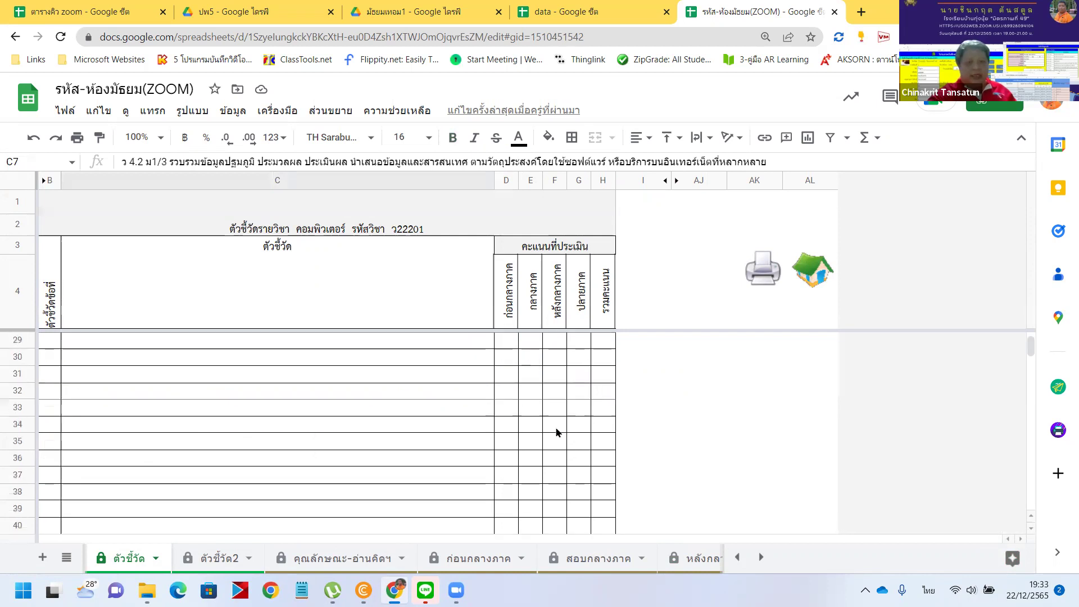
scroll(602, 402, up, 10)
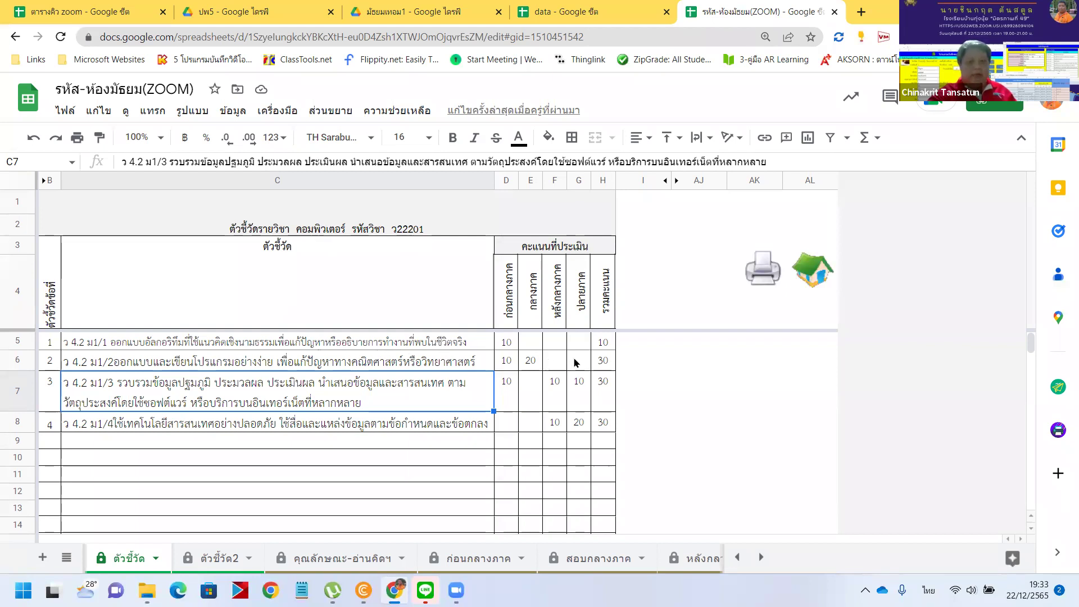
scroll(575, 362, down, 10)
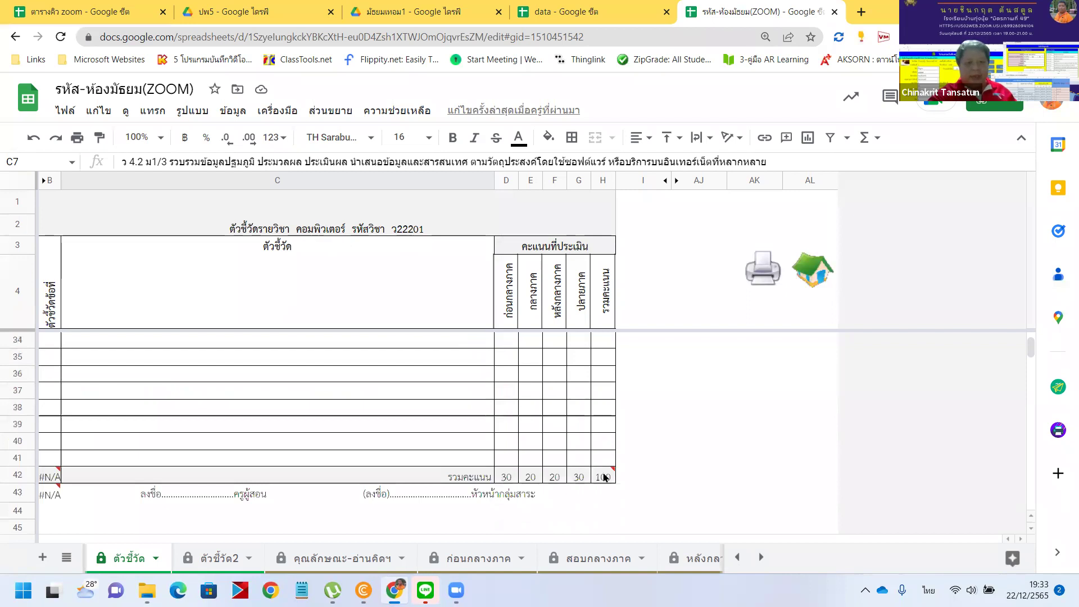
mouse_move(603, 476)
- View the ตัวชี้วัด2 sheet, and in คุณลักษณะ-อ่านคิดฯ set the first student's reading-thinking-writing items 1 and 2 to 3 and 2
click(209, 558)
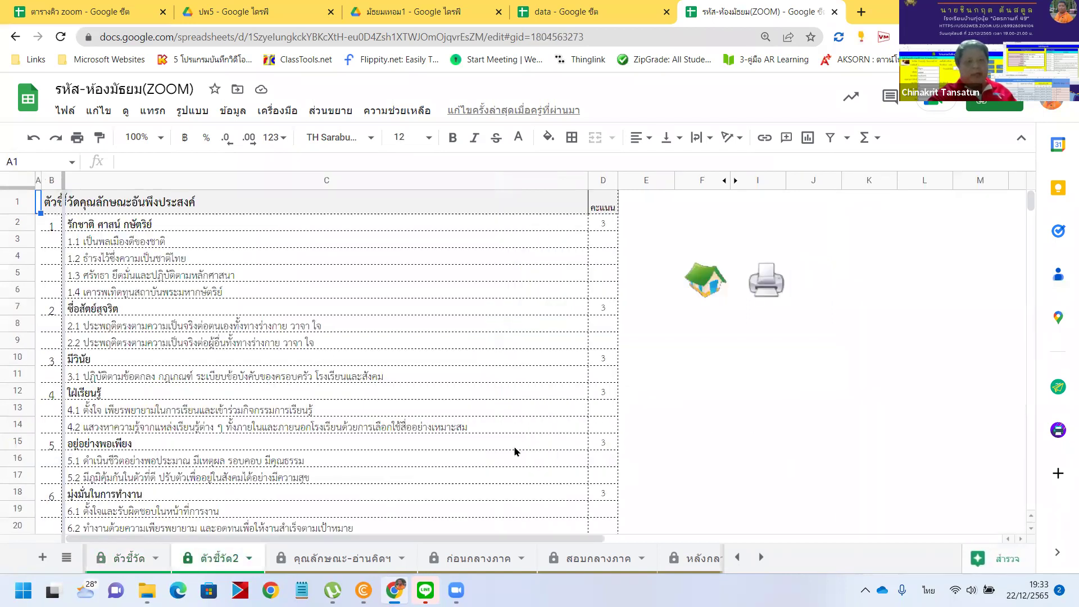
click(334, 558)
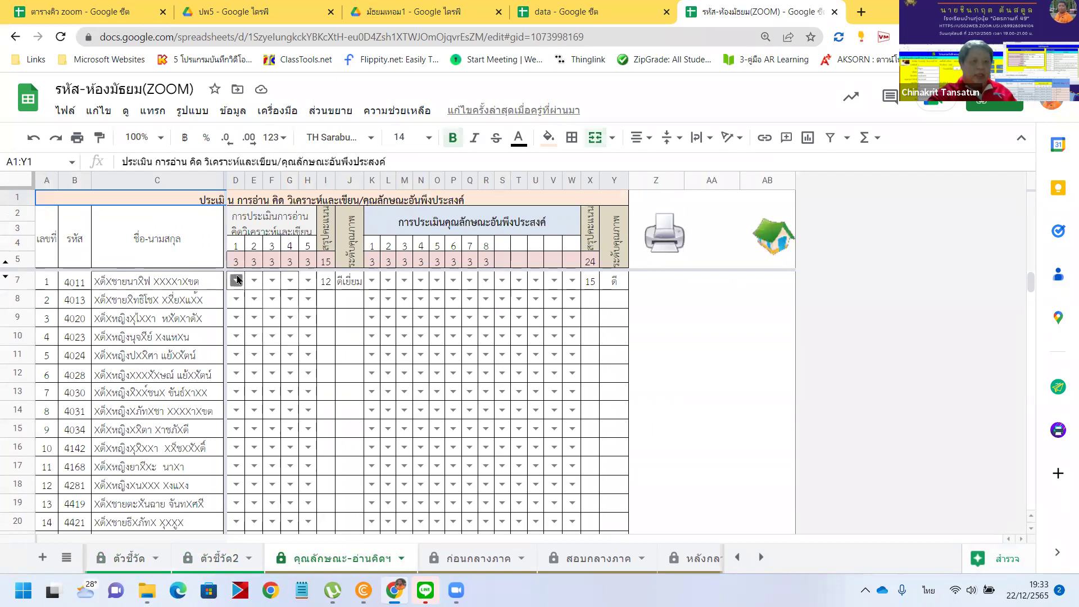
click(237, 276)
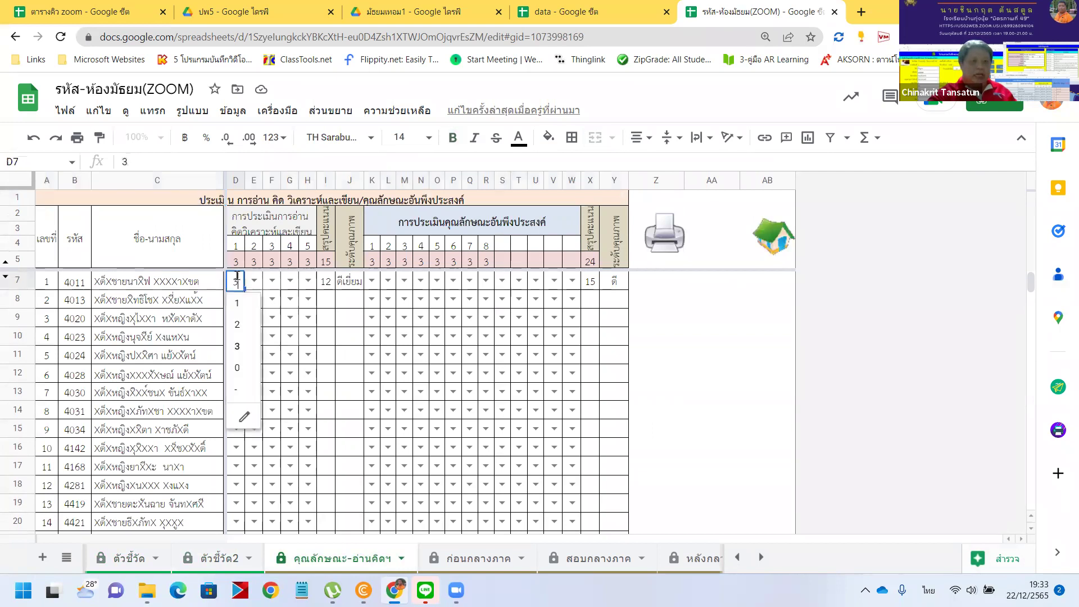
click(239, 347)
click(251, 280)
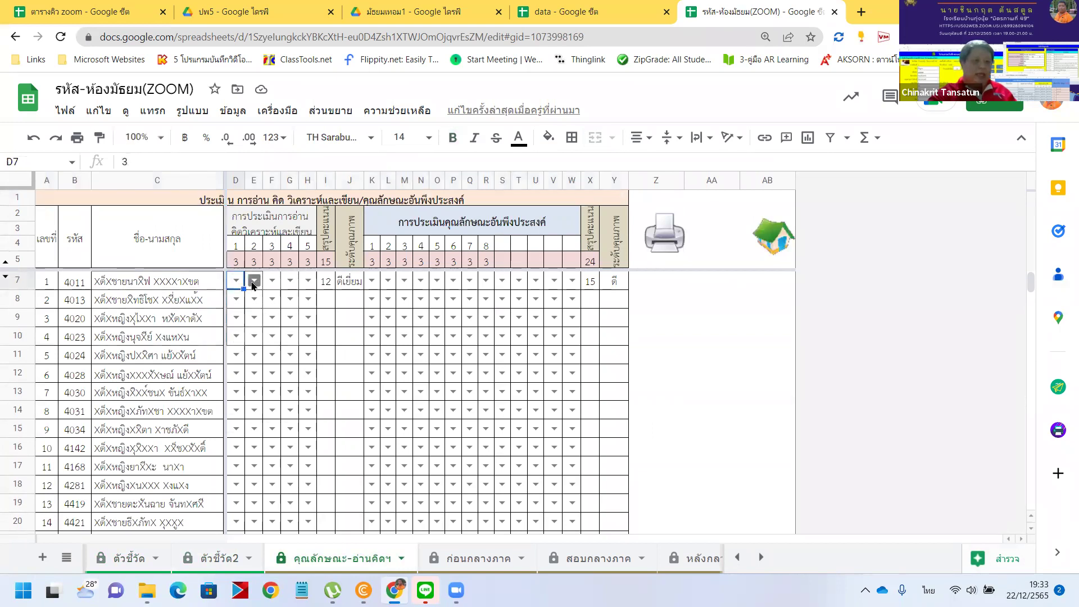
text(2)
click(256, 324)
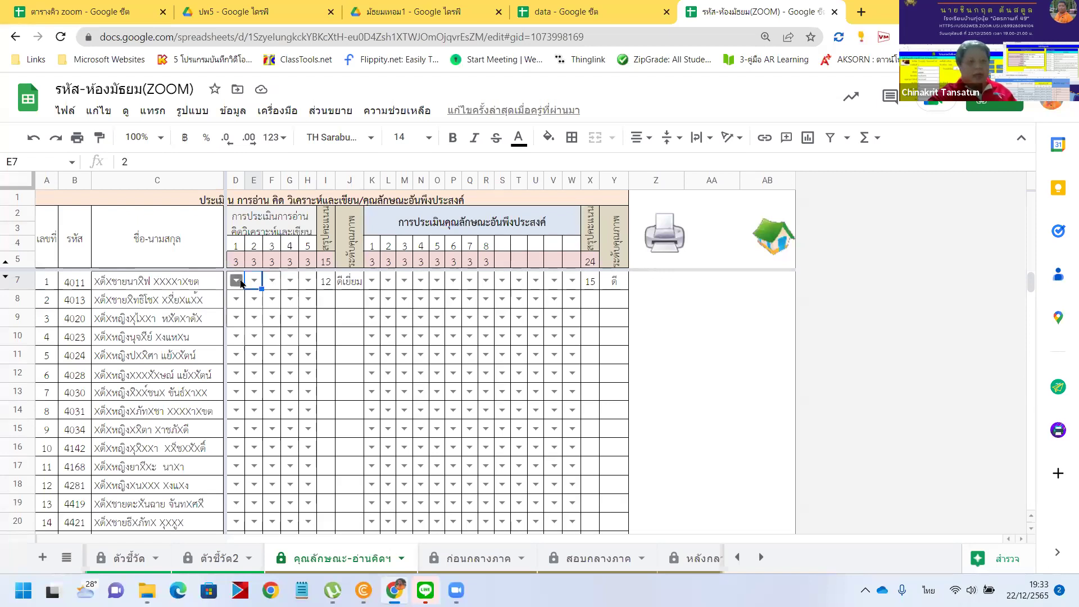
- Widen columns D to H of the คุณลักษณะ-อ่านคิดฯ sheet to make room for the scores beside their dropdown arrows
click(17, 185)
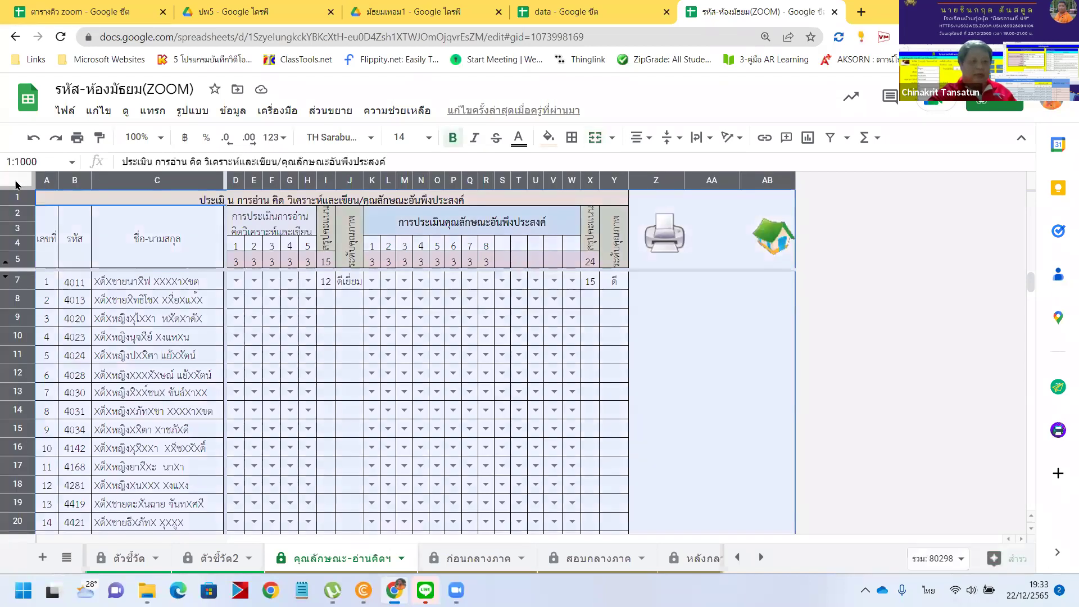
click(237, 179)
drag(237, 180, 337, 180)
click(271, 261)
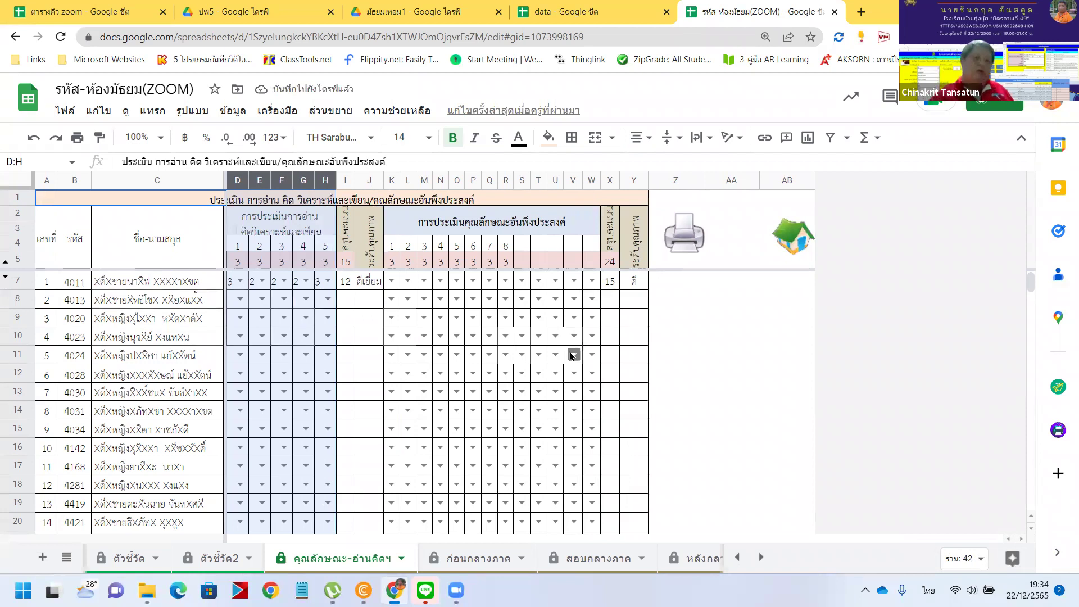
- Inspect the first student's score options in N7, the total formulas in I7 and X7, the quality-level formula in J7, and the remaining student rows
click(438, 280)
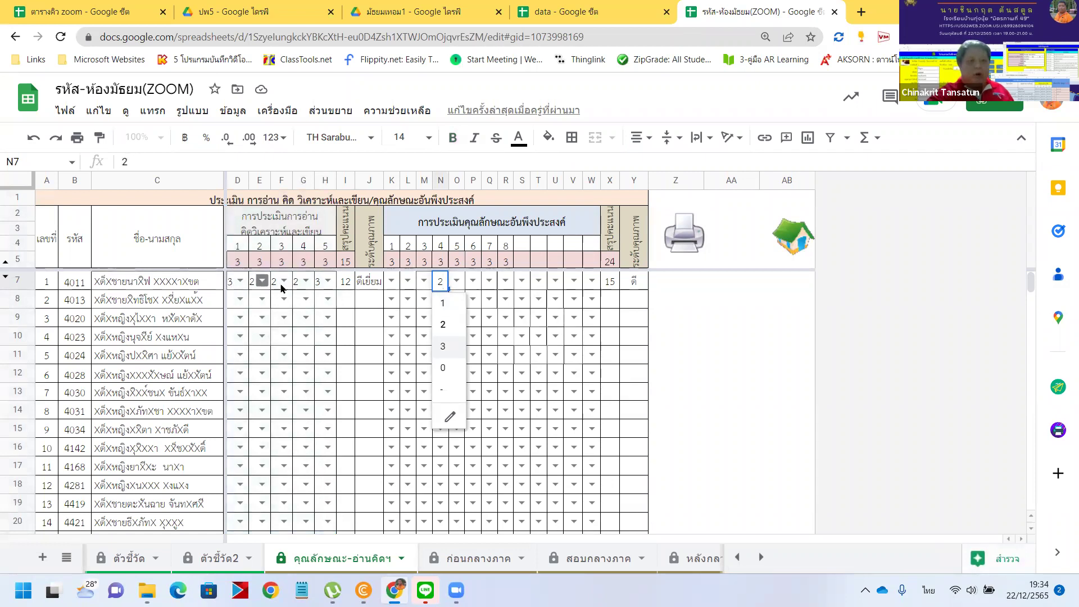
click(348, 287)
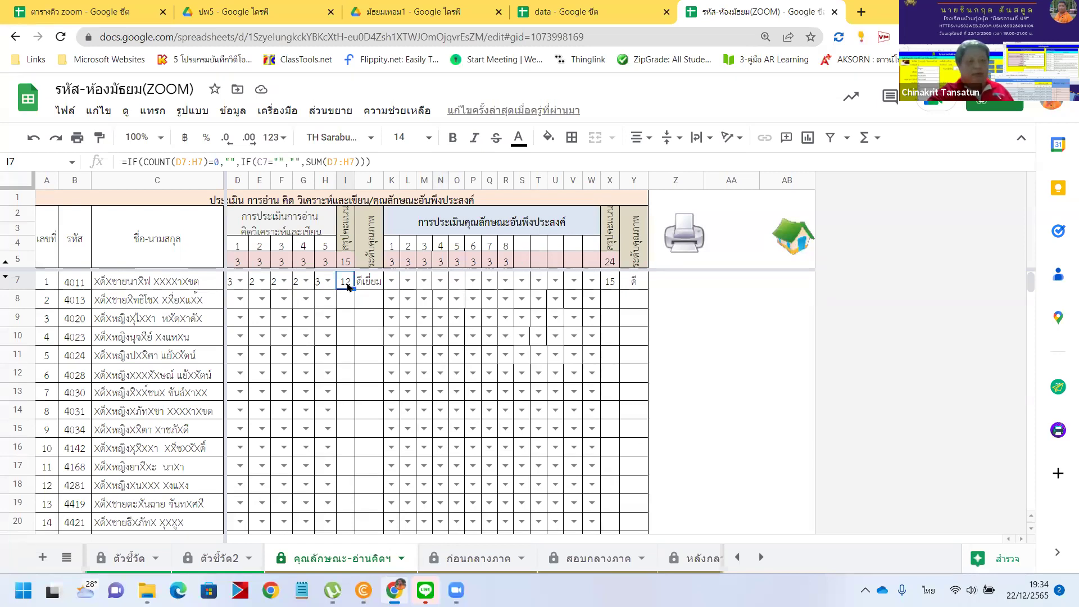
click(610, 283)
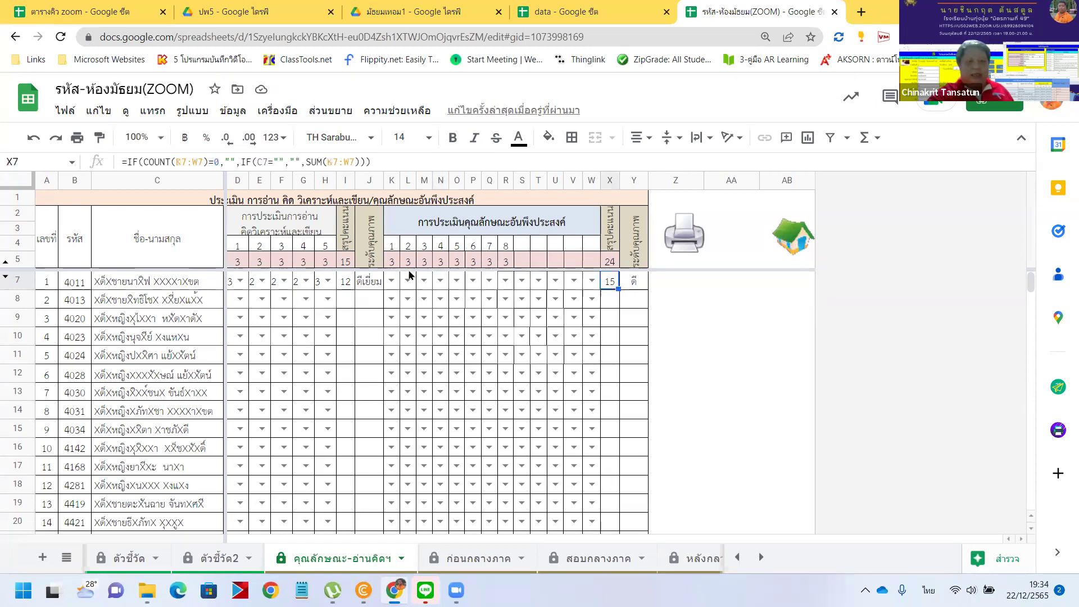
click(371, 281)
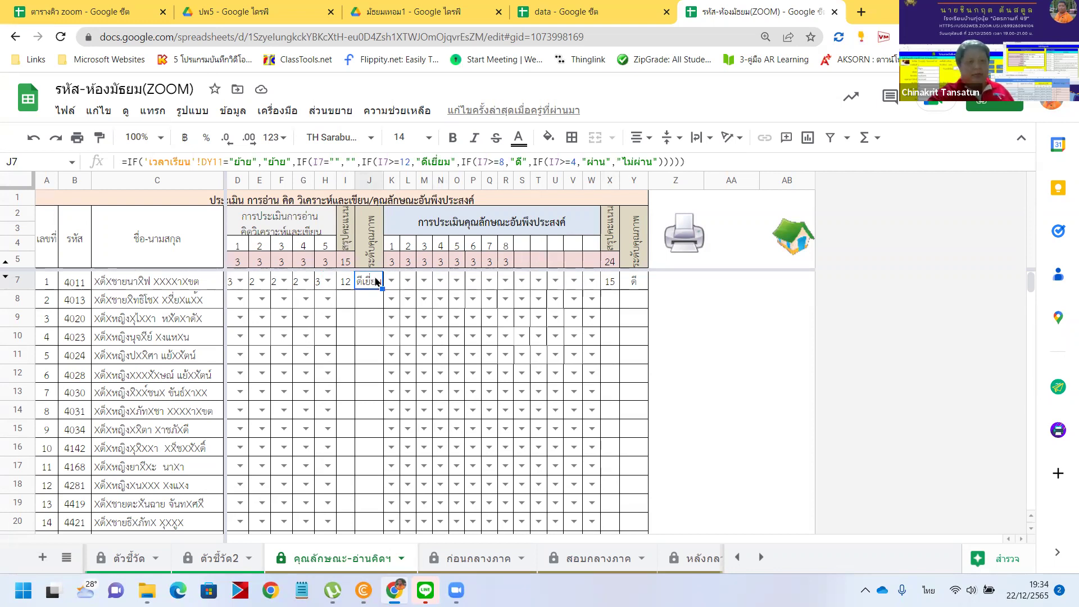
scroll(538, 293, down, 3)
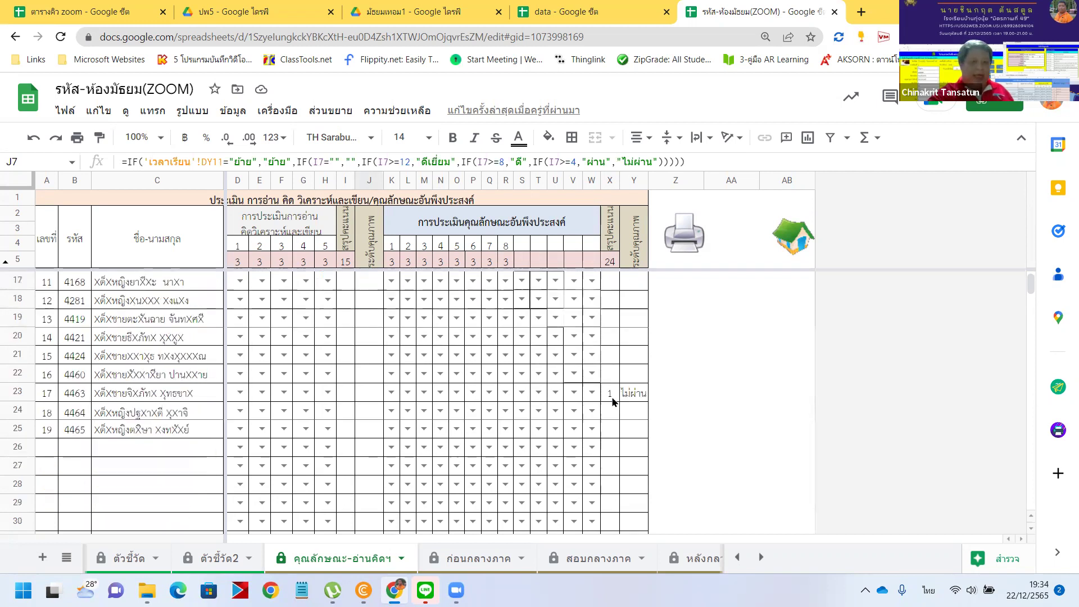
scroll(519, 426, down, 3)
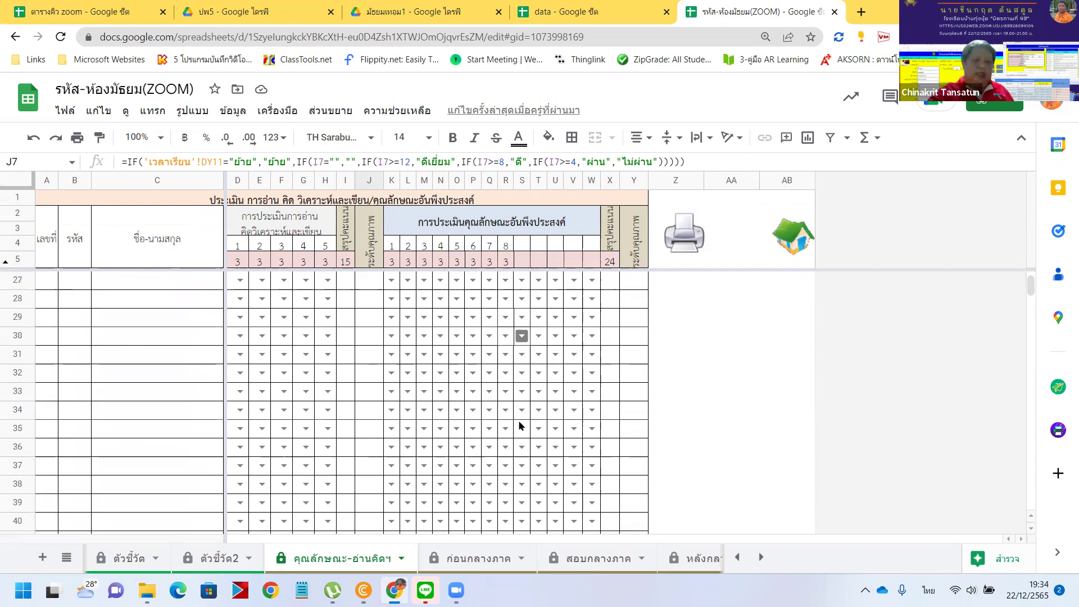
scroll(520, 426, down, 6)
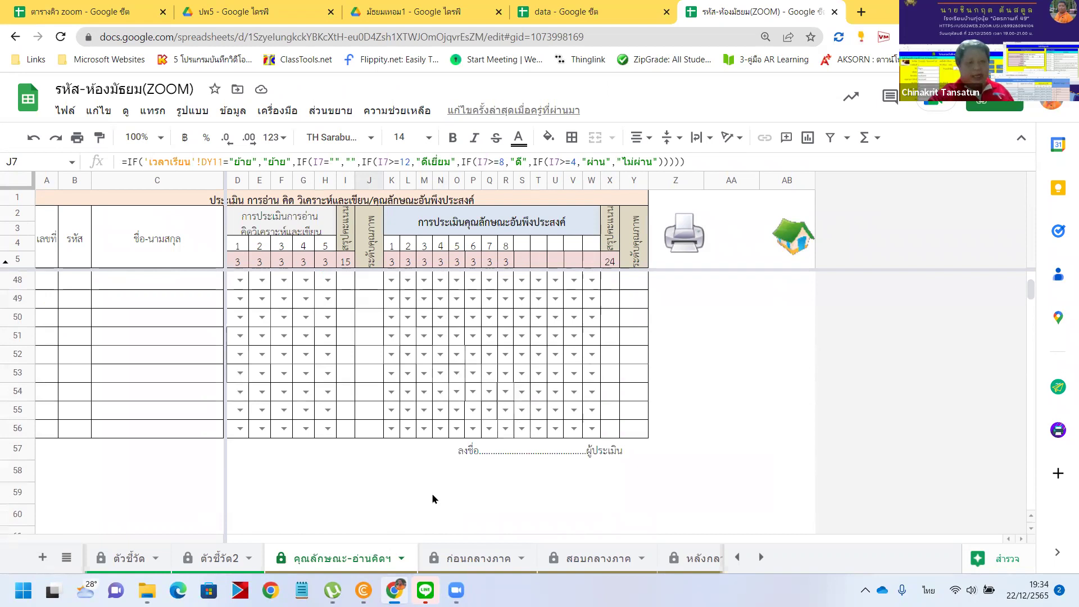
- Open the ก่อนกลางภาค sheet and inspect its indicator numbers and full scores, including the Transpose query in D2
click(493, 559)
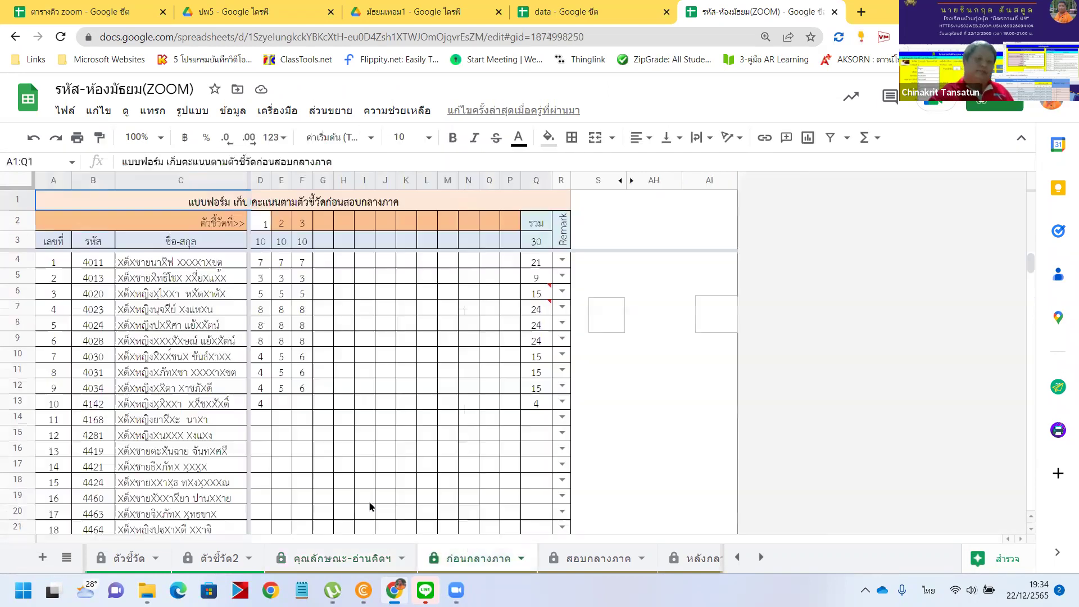
click(266, 240)
click(274, 240)
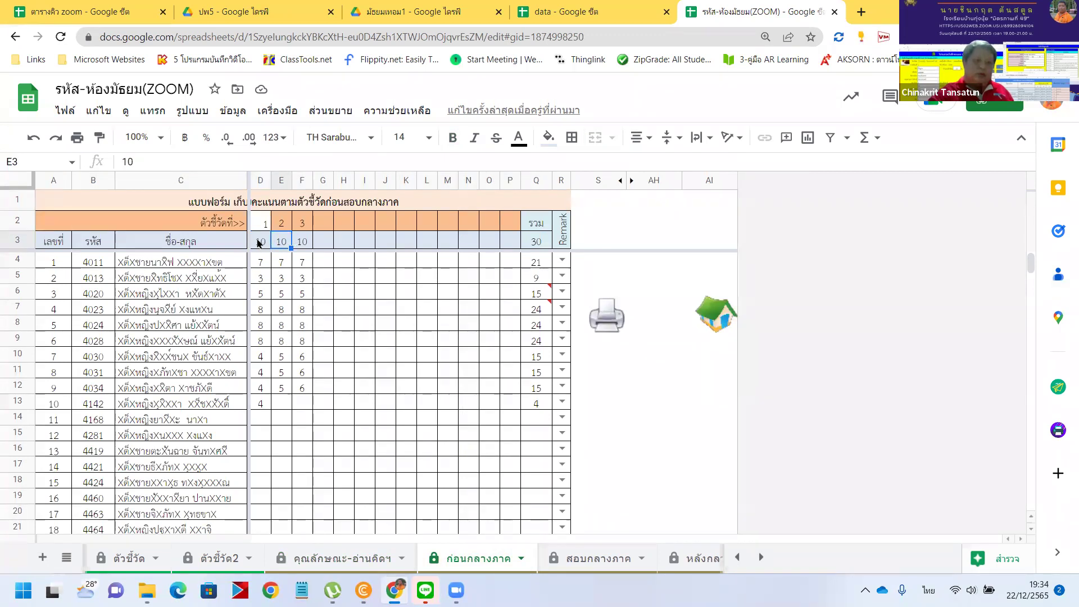
click(261, 221)
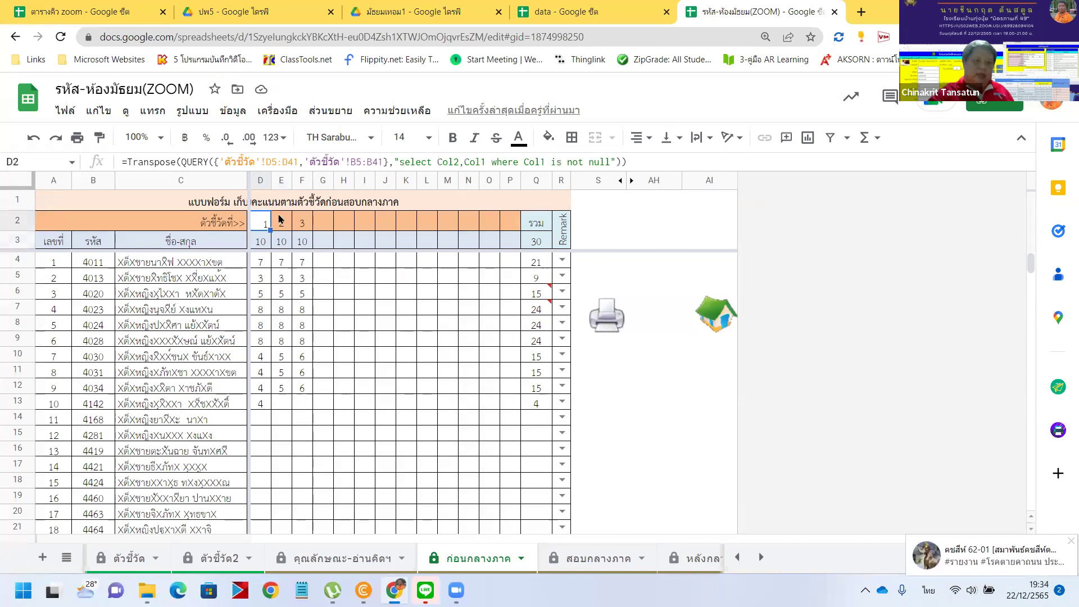
click(279, 220)
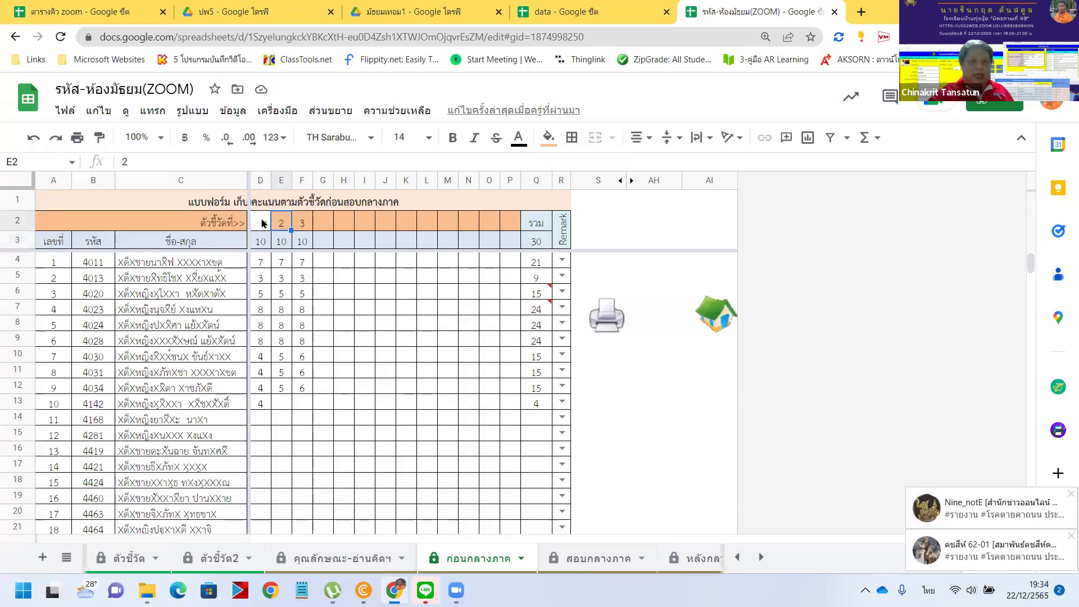
- Fill indicator header cell D2 with orange to match the neighbouring indicator cells in row 2
click(262, 224)
click(550, 139)
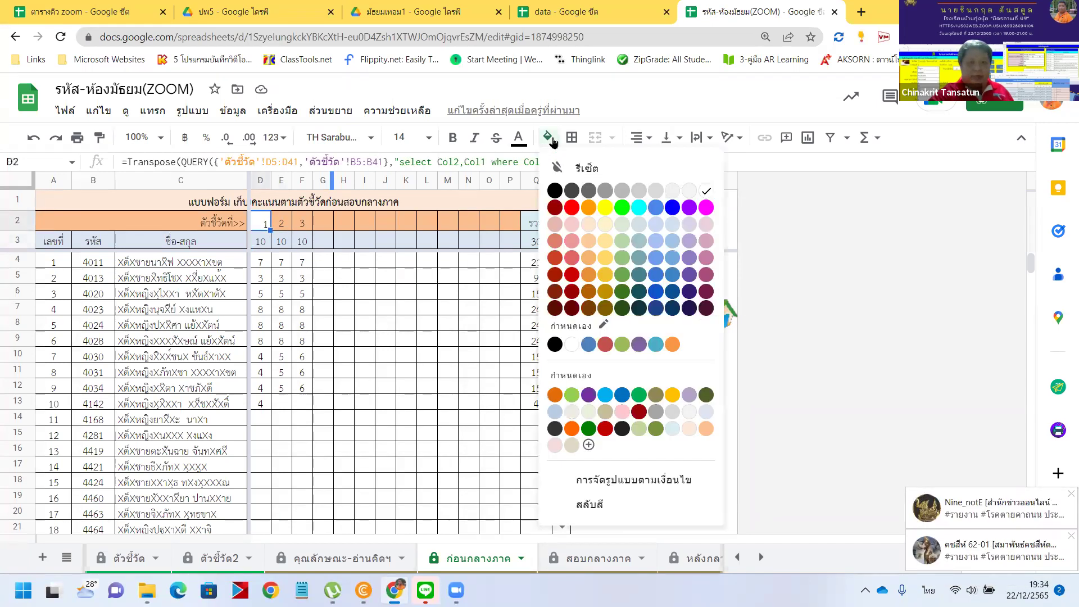
click(588, 208)
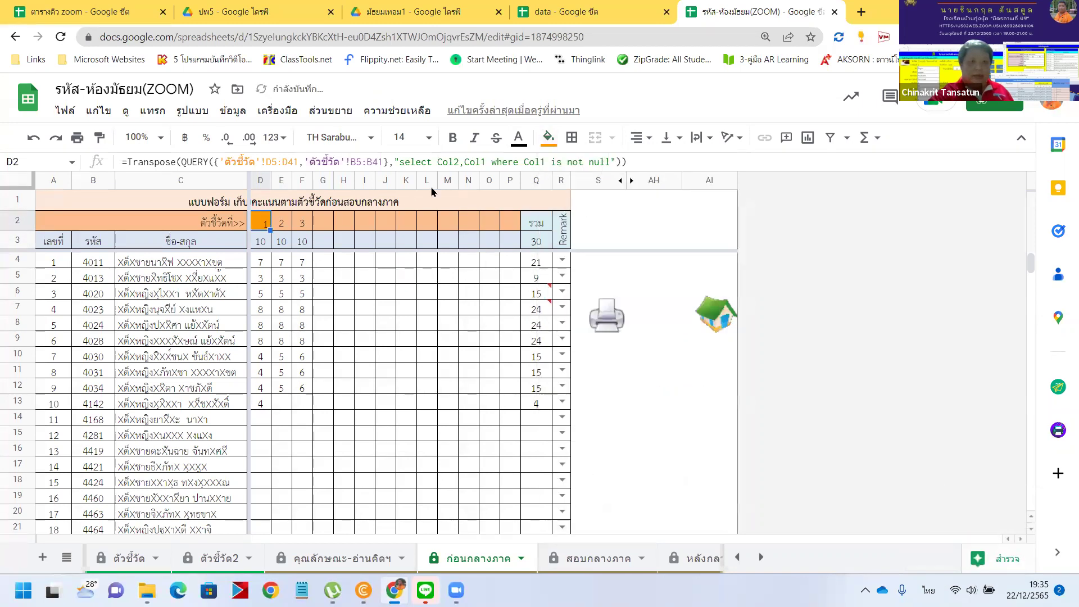
click(548, 138)
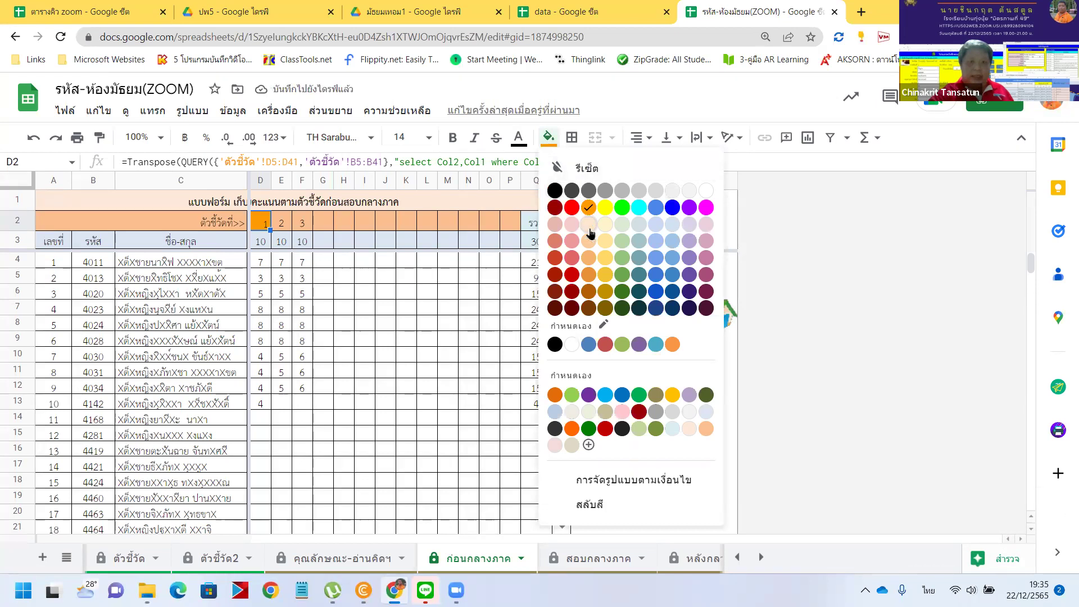
click(368, 298)
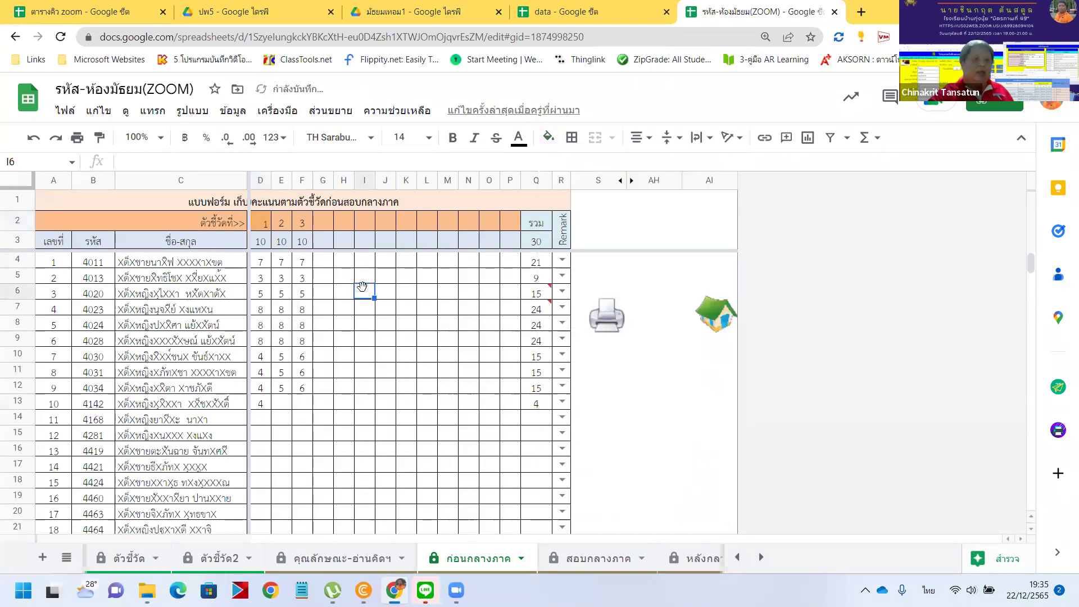
- Compare the indicator numbers and full scores in D2:F3 with the ก่อนกลางภาค score column on the ตัวชี้วัด sheet
click(267, 245)
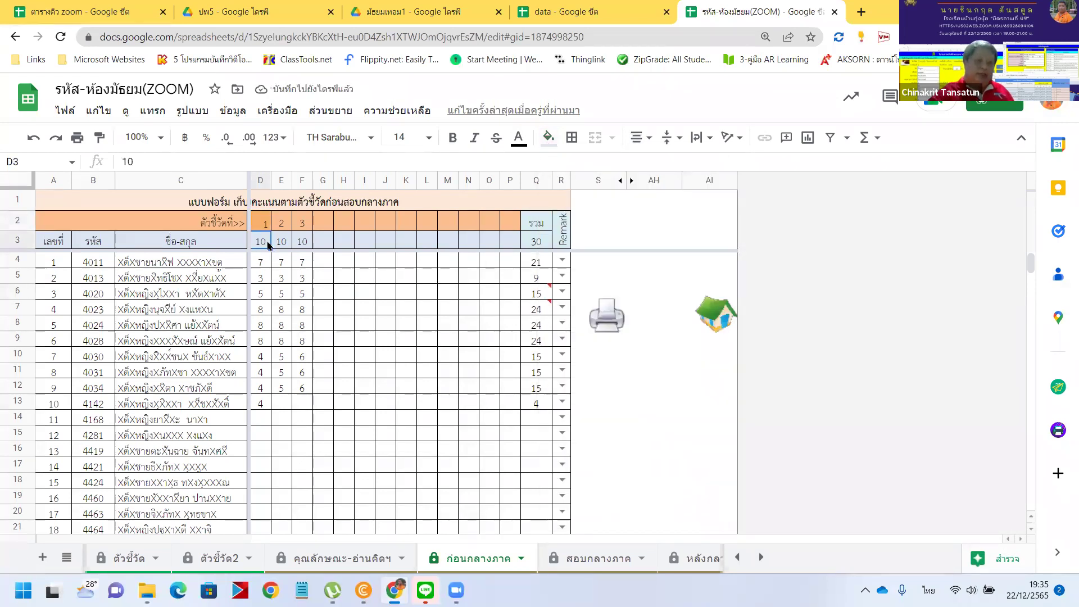
key(Right)
key(Right)
click(261, 225)
key(Right)
key(Right)
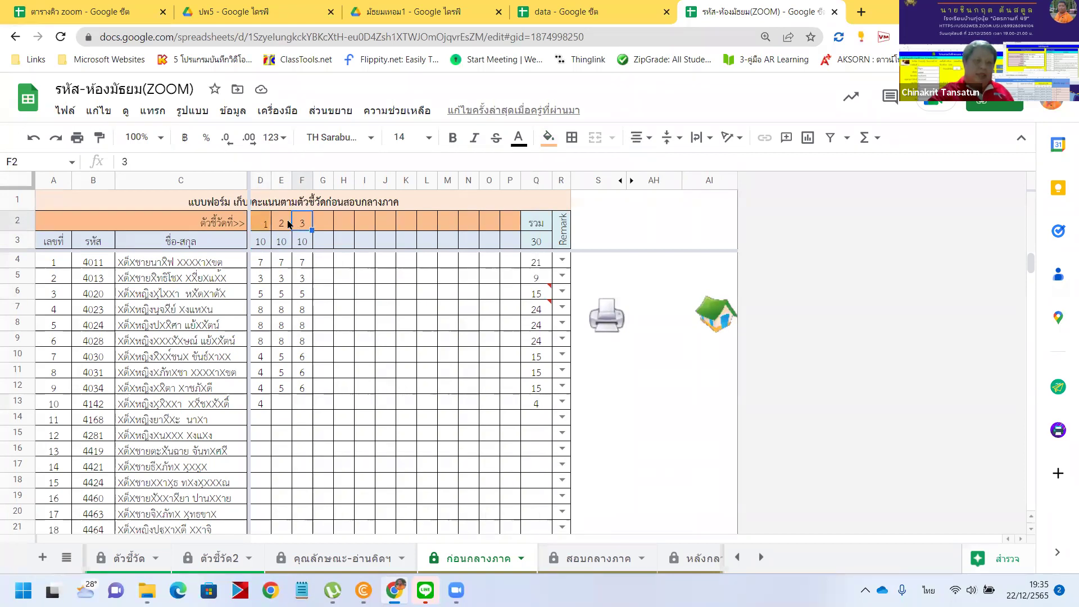
click(267, 225)
drag(269, 465, 265, 452)
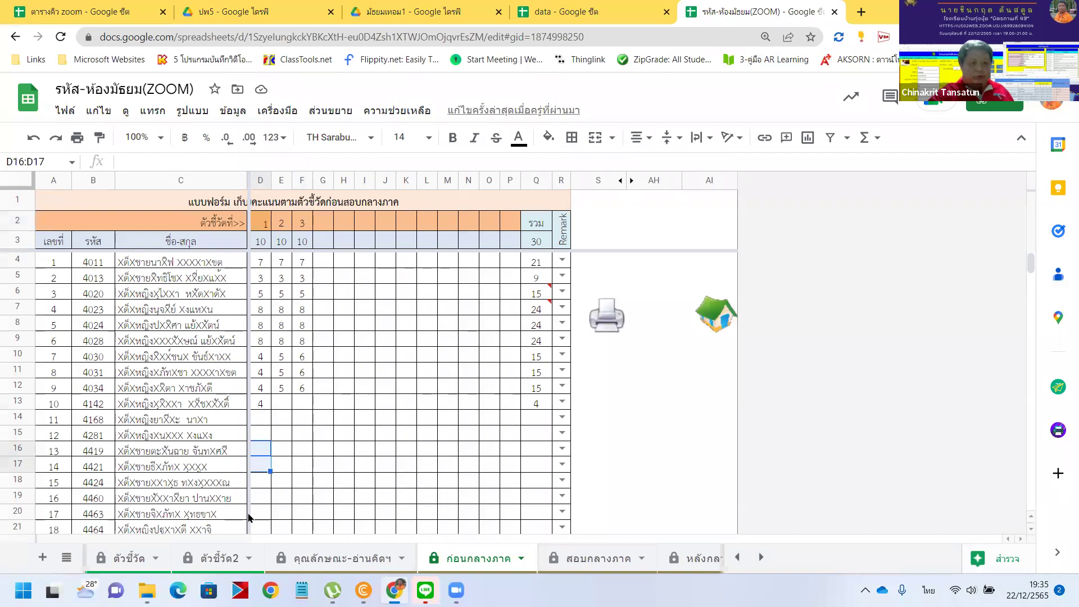
click(128, 562)
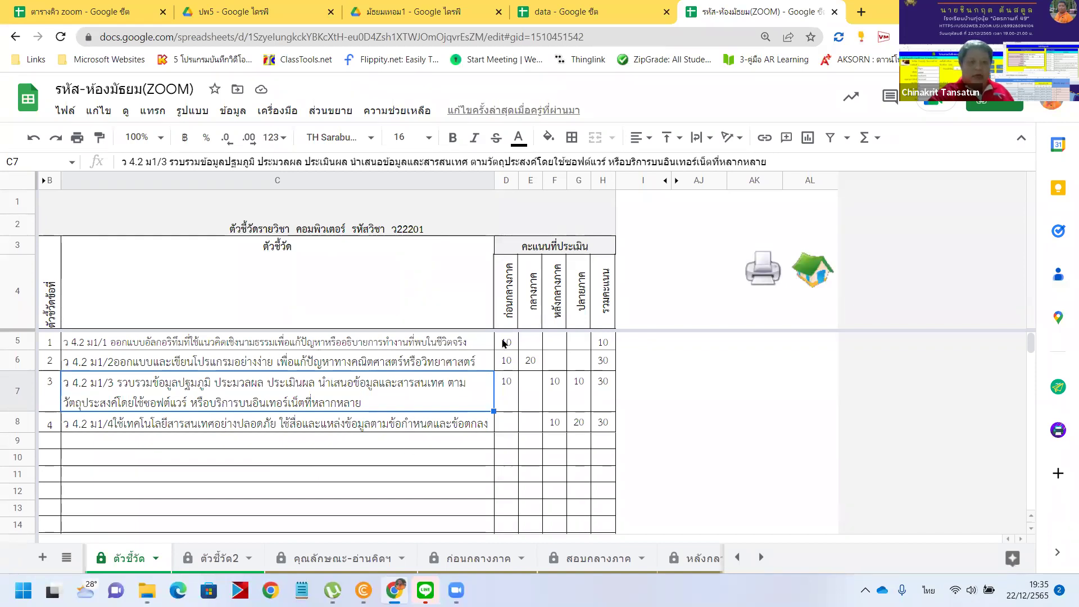
click(455, 560)
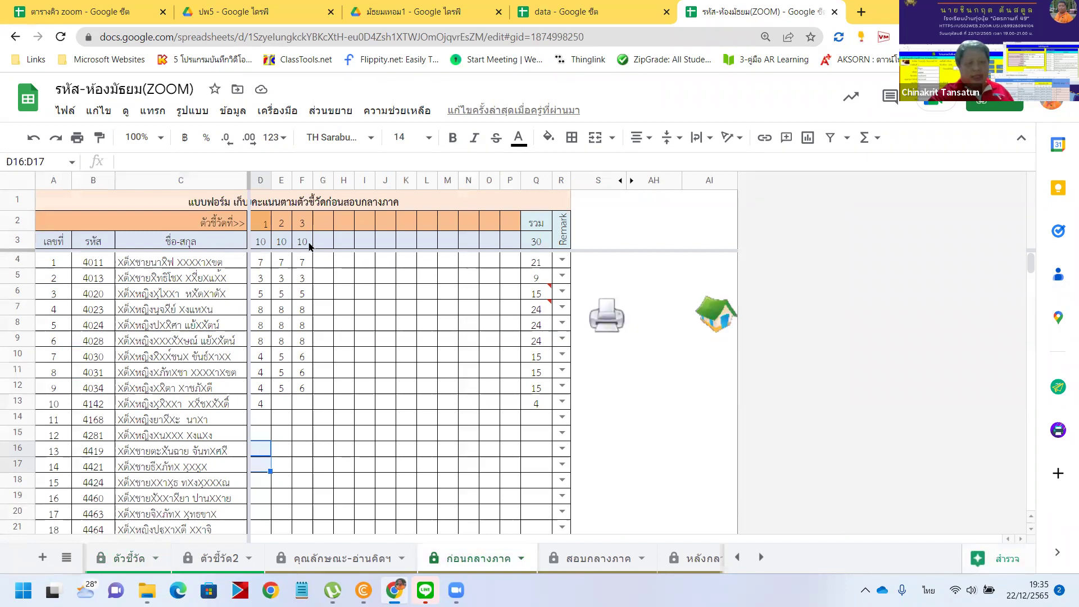
- Examine the students' indicator scores in columns D to F and the Remark options for the first student in R4
click(260, 261)
click(282, 263)
click(301, 263)
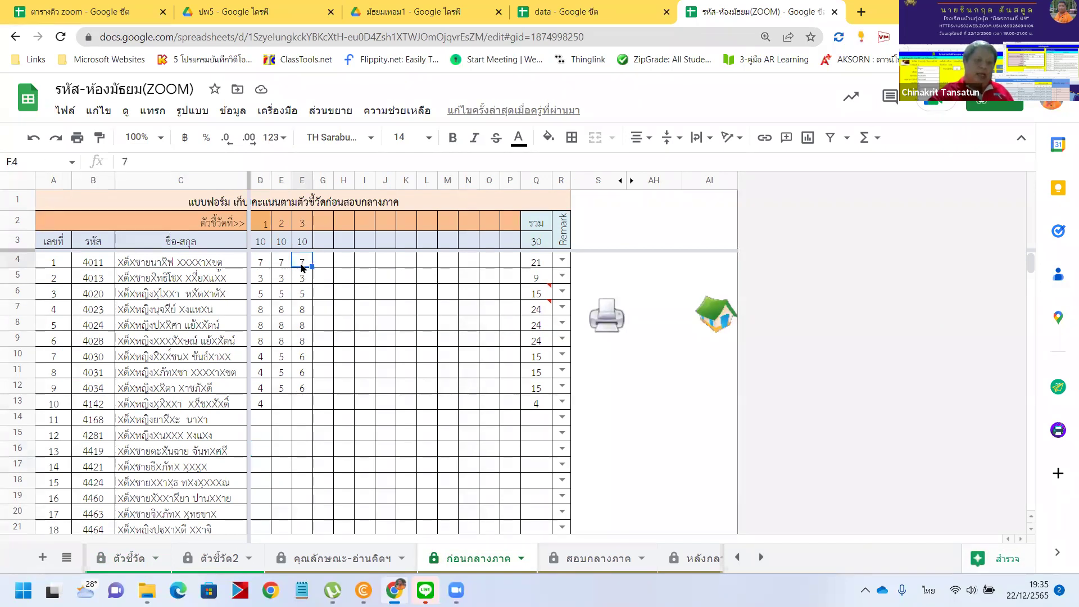
click(258, 281)
click(281, 279)
click(303, 297)
drag(300, 339, 298, 354)
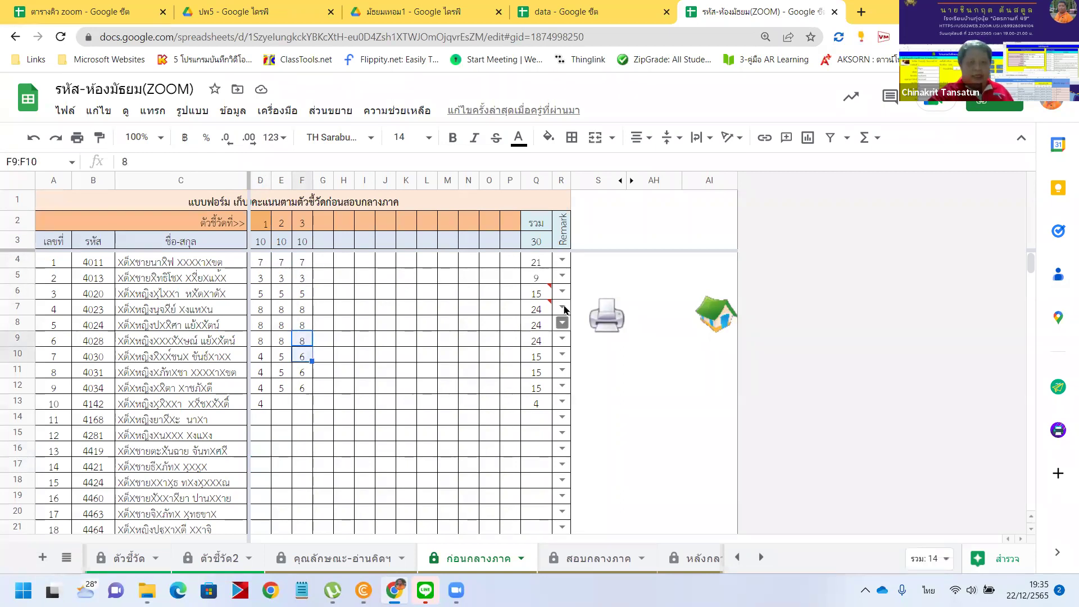
click(563, 261)
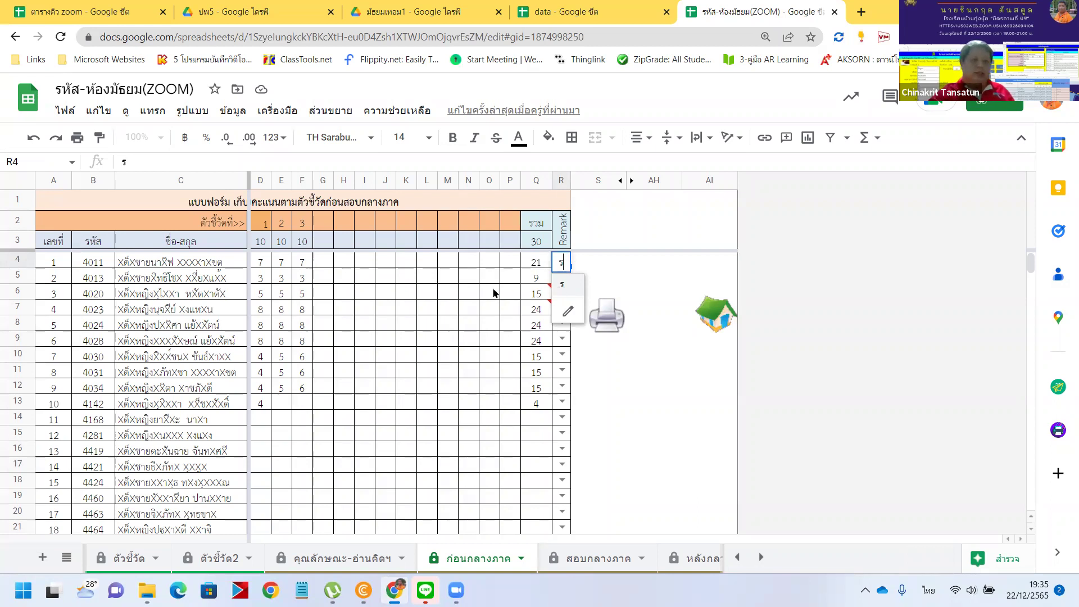
click(428, 293)
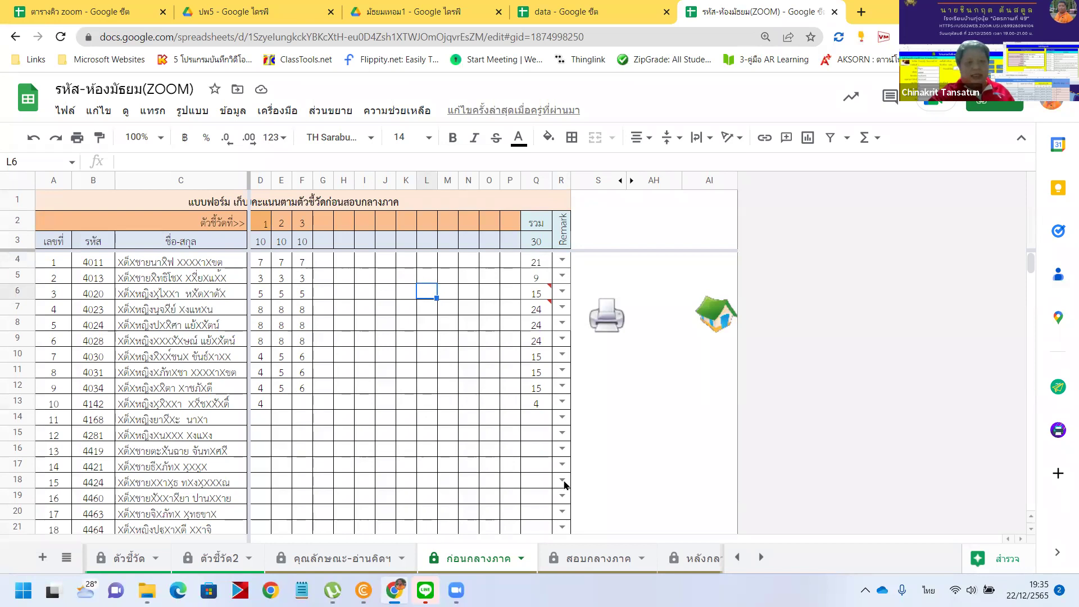
- Open the สอบกลางภาค sheet, compare its indicator with the ตัวชี้วัด sheet, and check the first student's score in D4
click(597, 559)
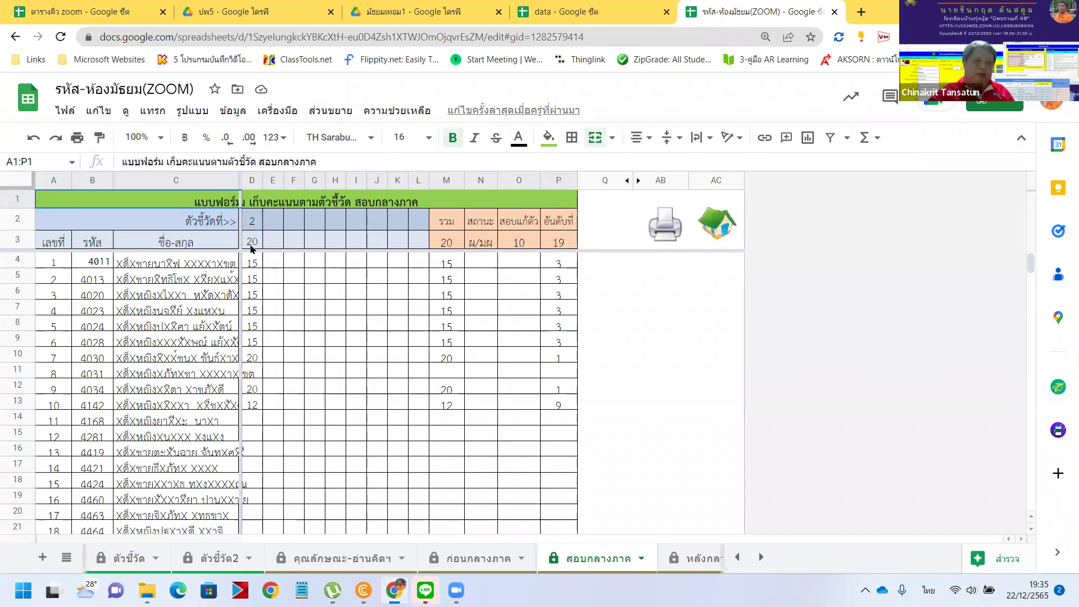
click(129, 558)
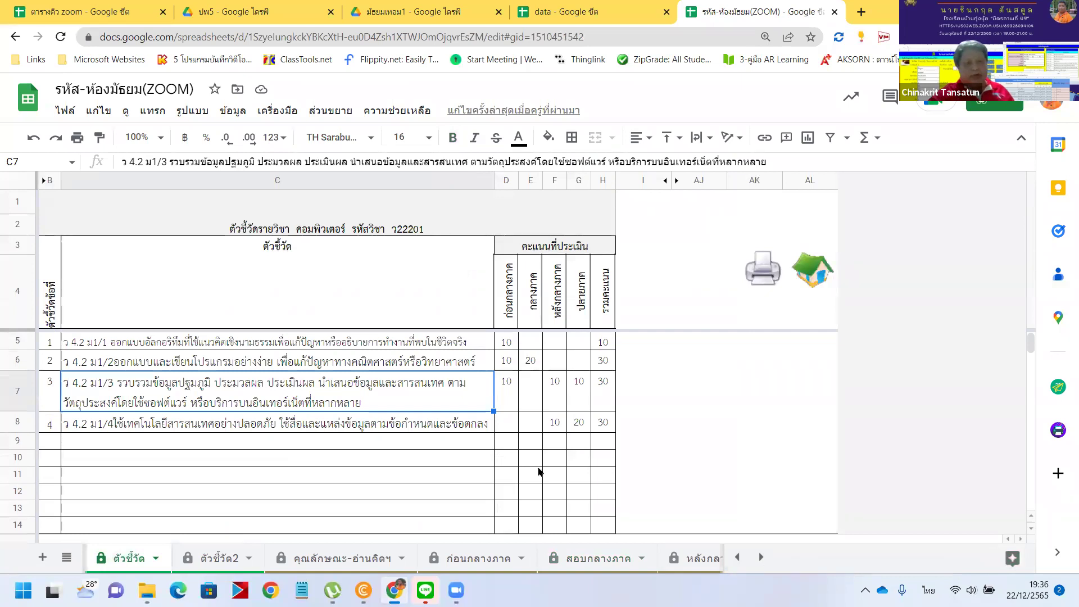
click(581, 561)
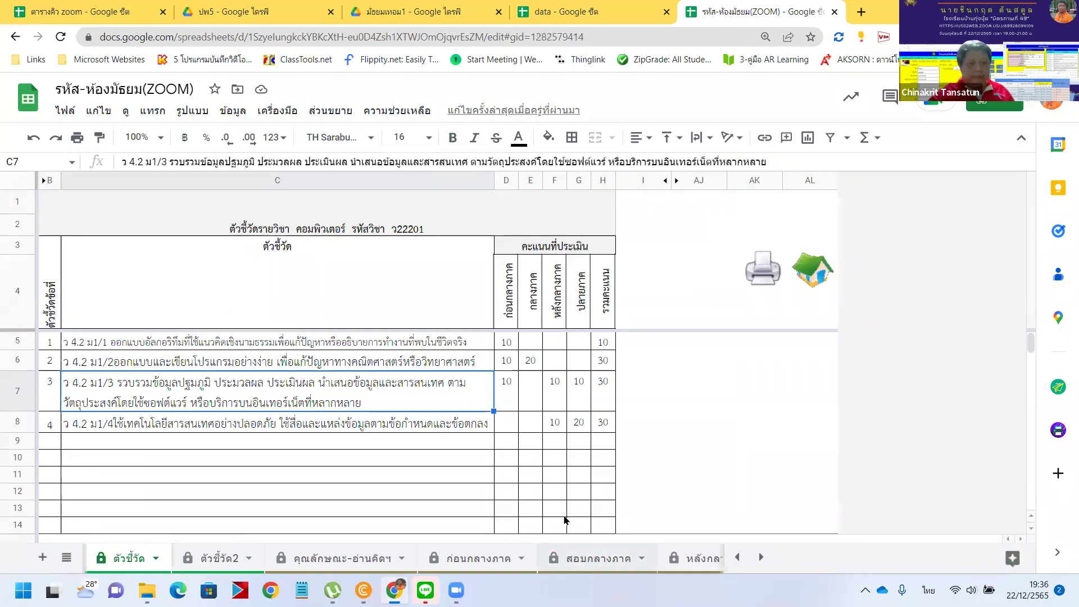
click(251, 267)
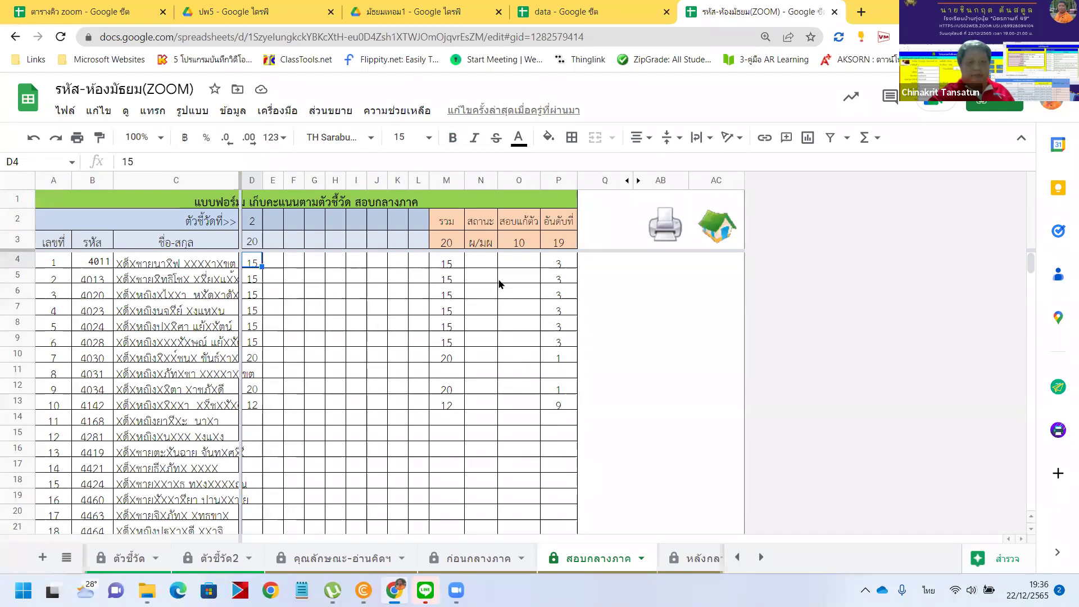
- Check the status formula in N4, and examine the indicator scores and first student's Remark options on the หลังกลางภาค sheet
click(489, 263)
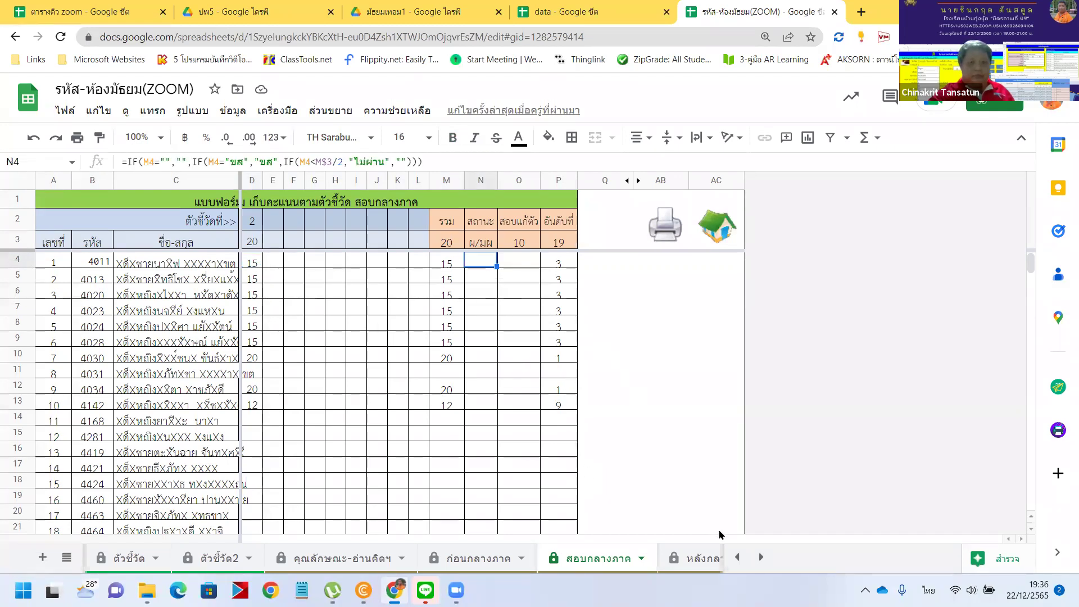
click(701, 560)
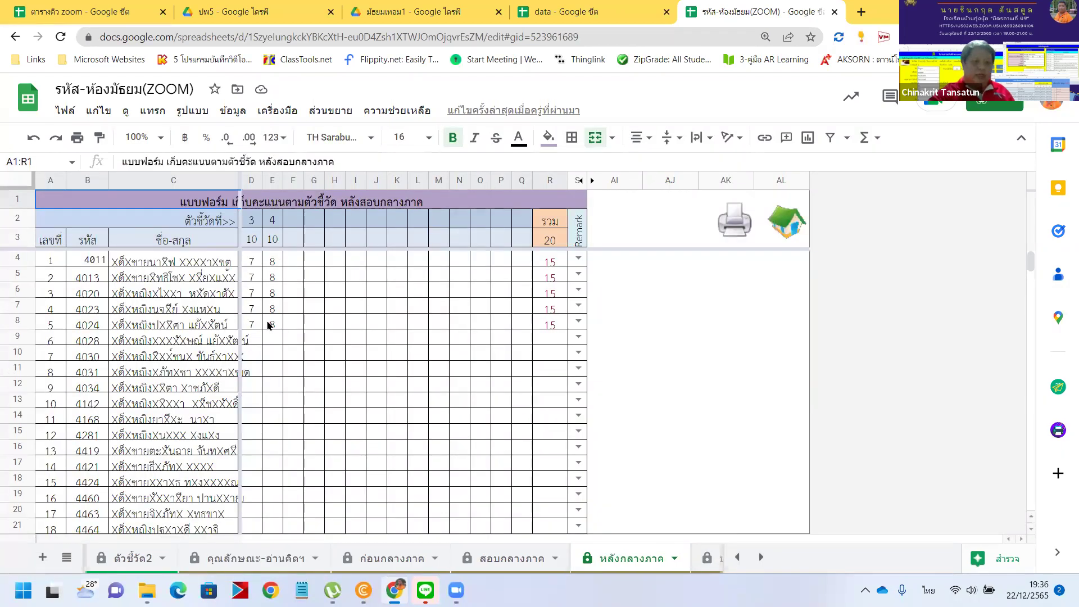
scroll(268, 324, down, 2)
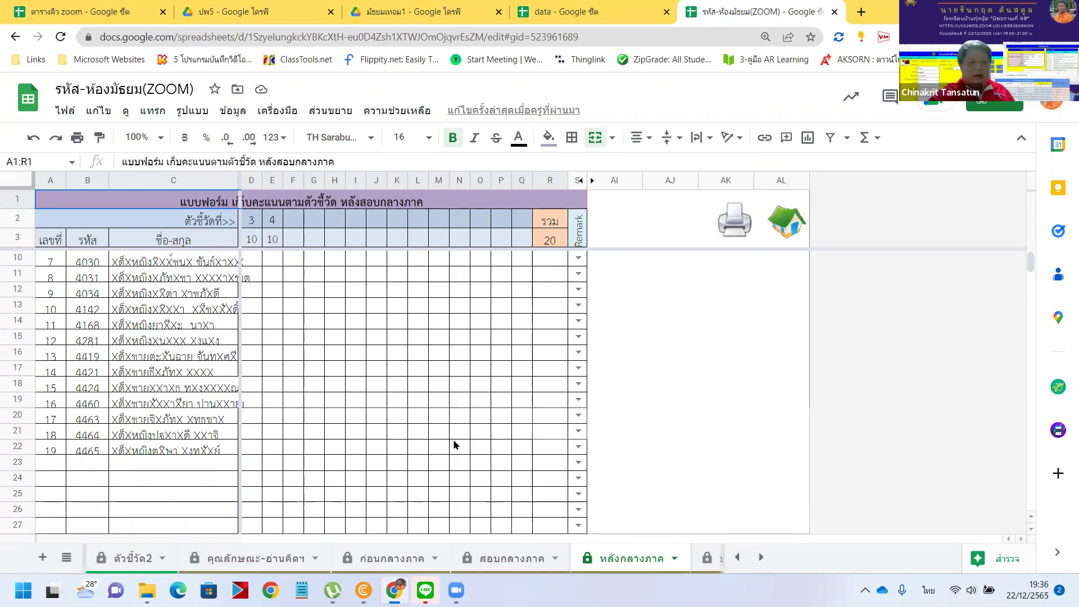
scroll(455, 445, up, 2)
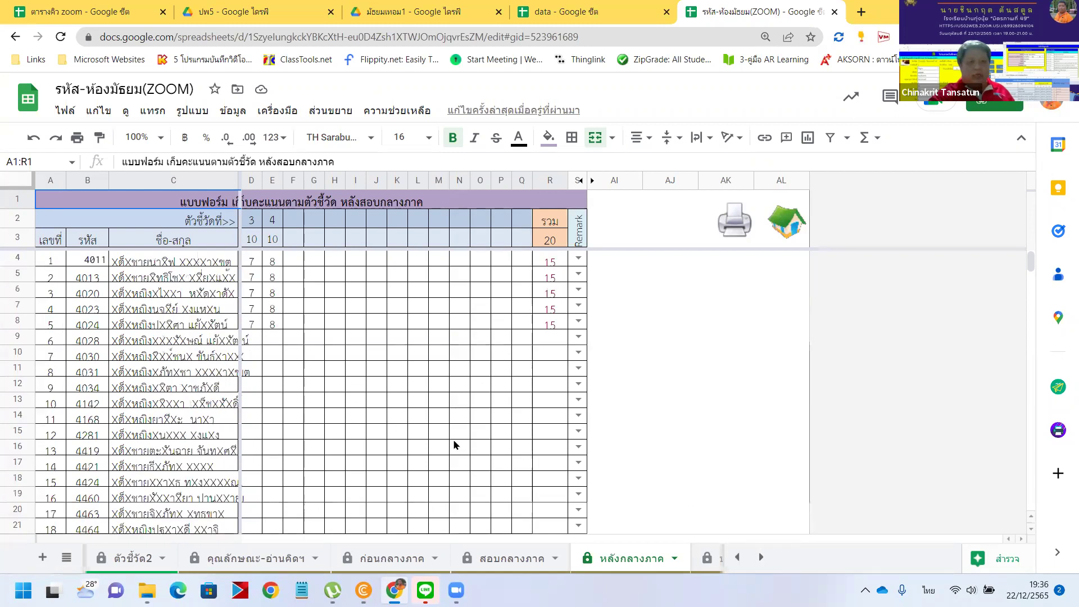
click(578, 259)
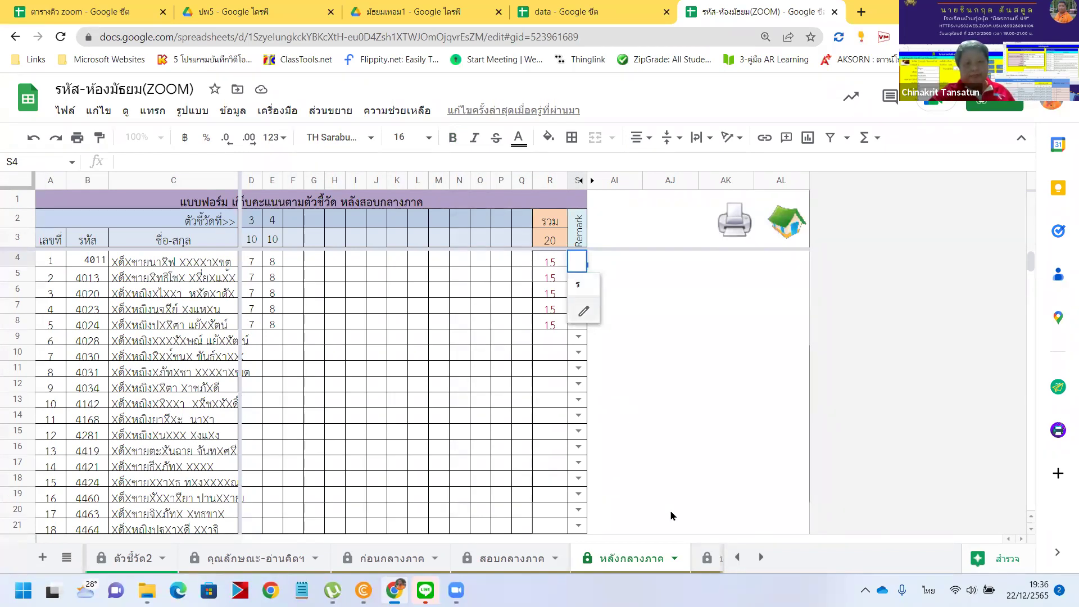
- Open the ปลายภาค sheet and examine the first student's indicator score in D4, retest score cell P4 and มส status in Q4
click(760, 558)
click(760, 558)
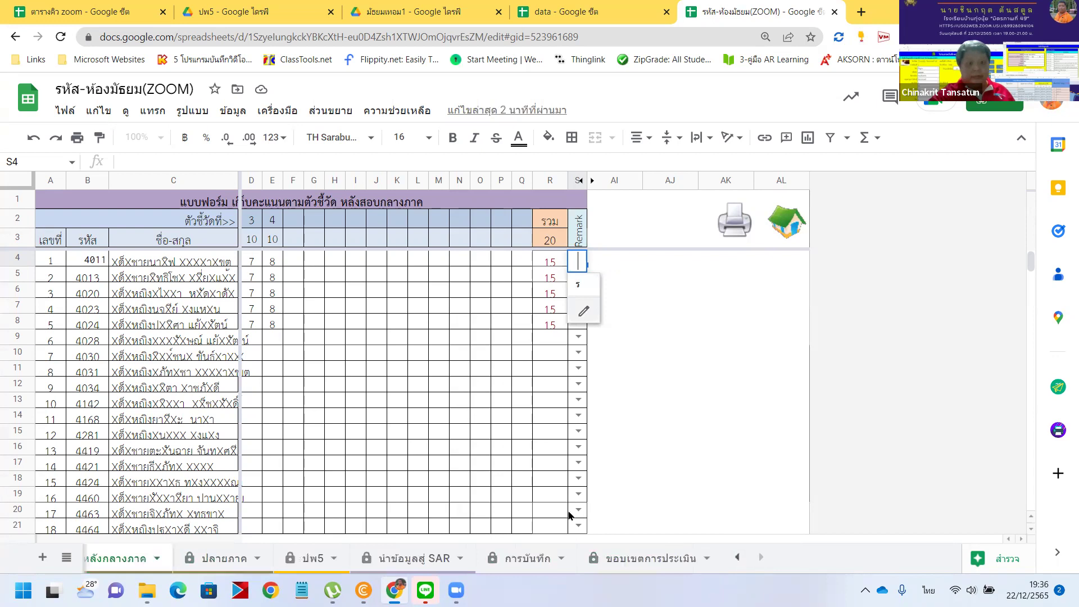
click(209, 554)
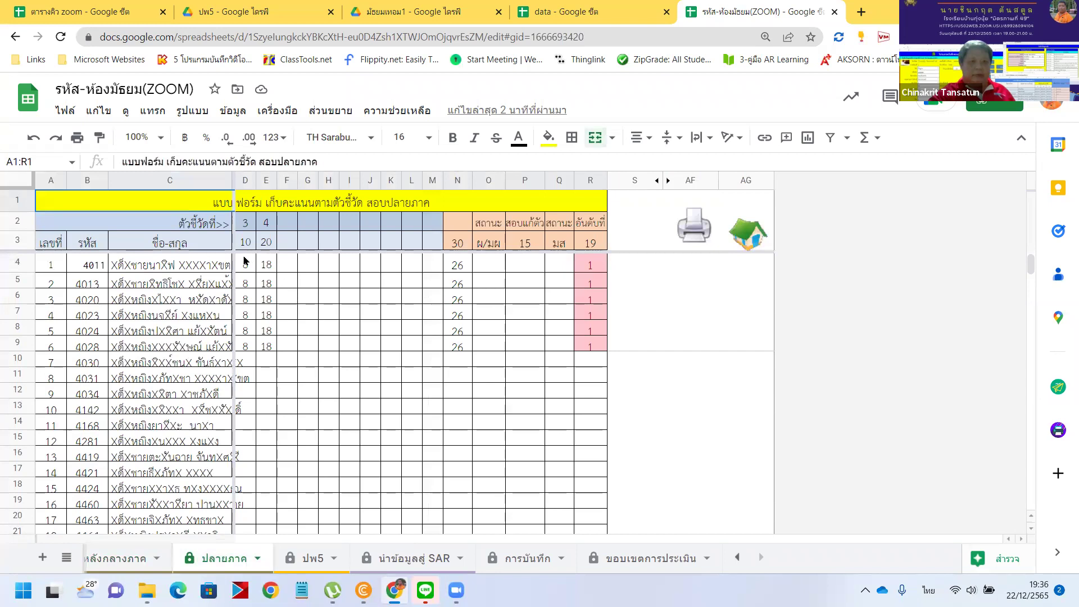
click(262, 264)
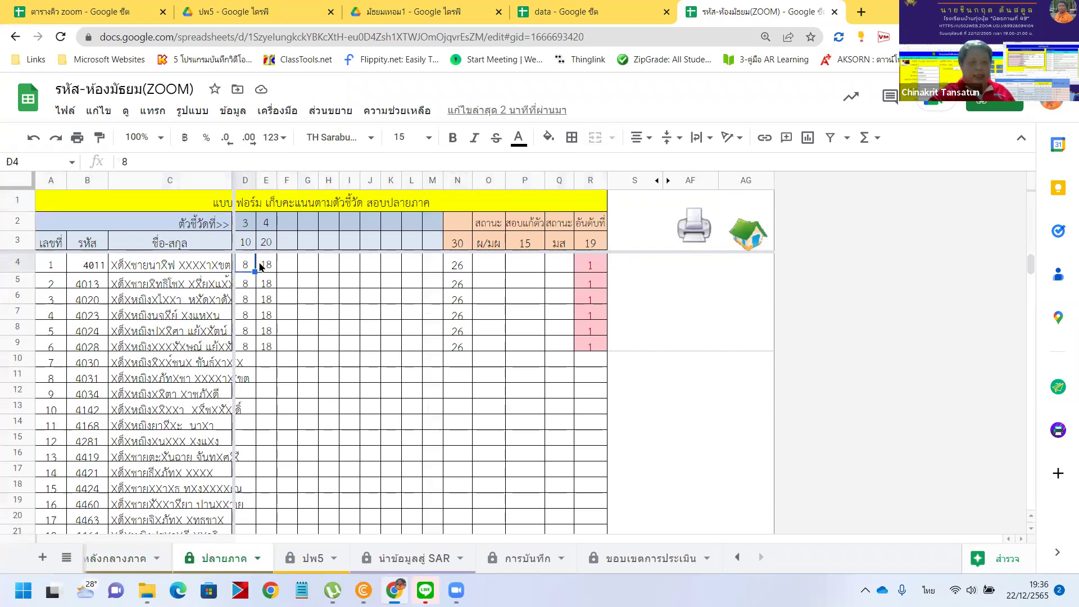
click(492, 265)
click(521, 265)
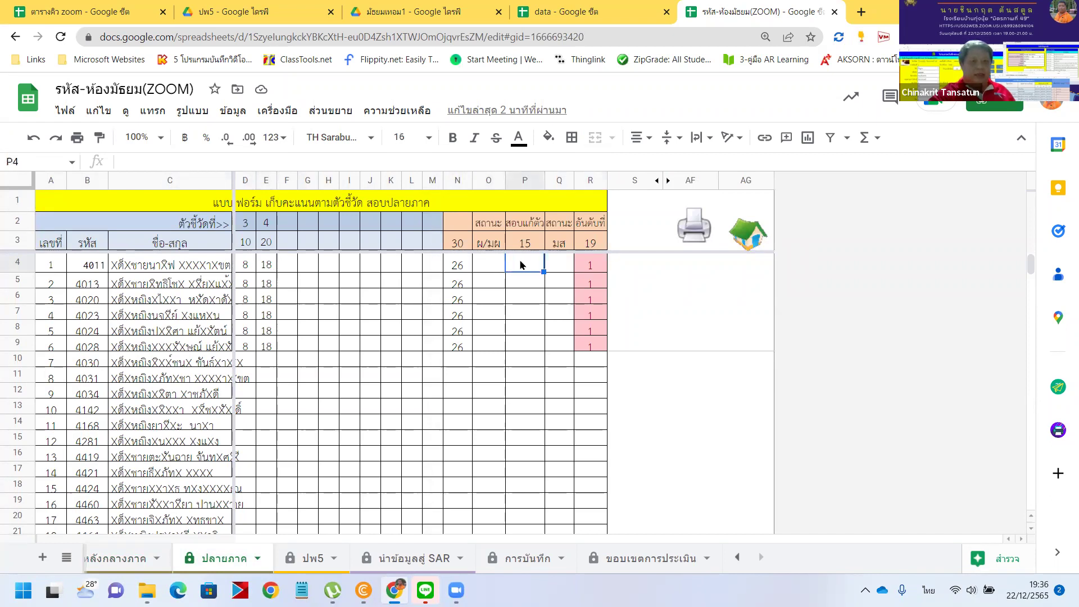
click(551, 265)
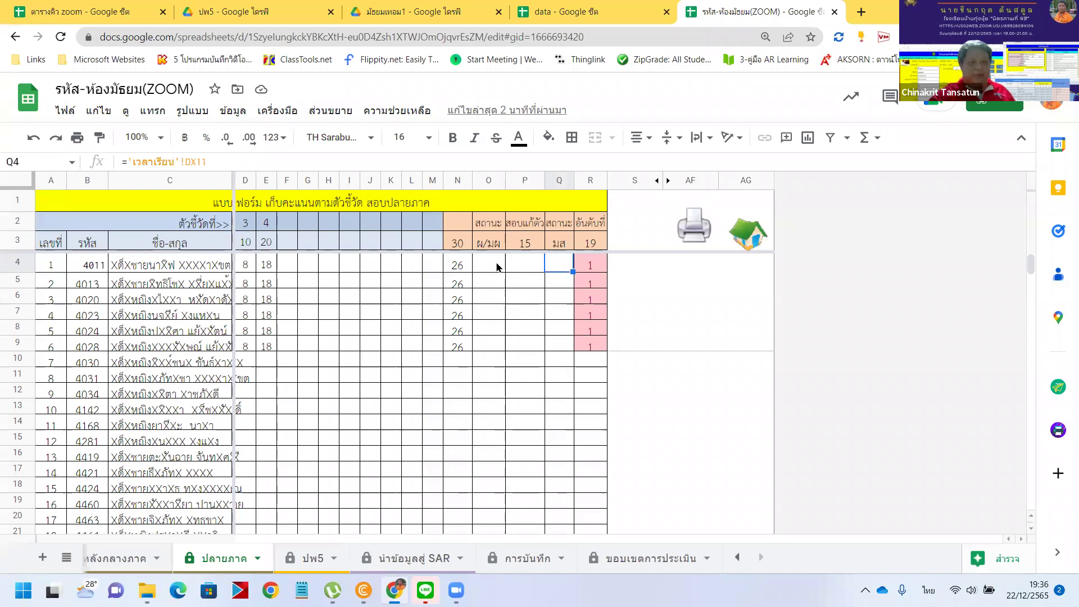
click(502, 266)
click(509, 266)
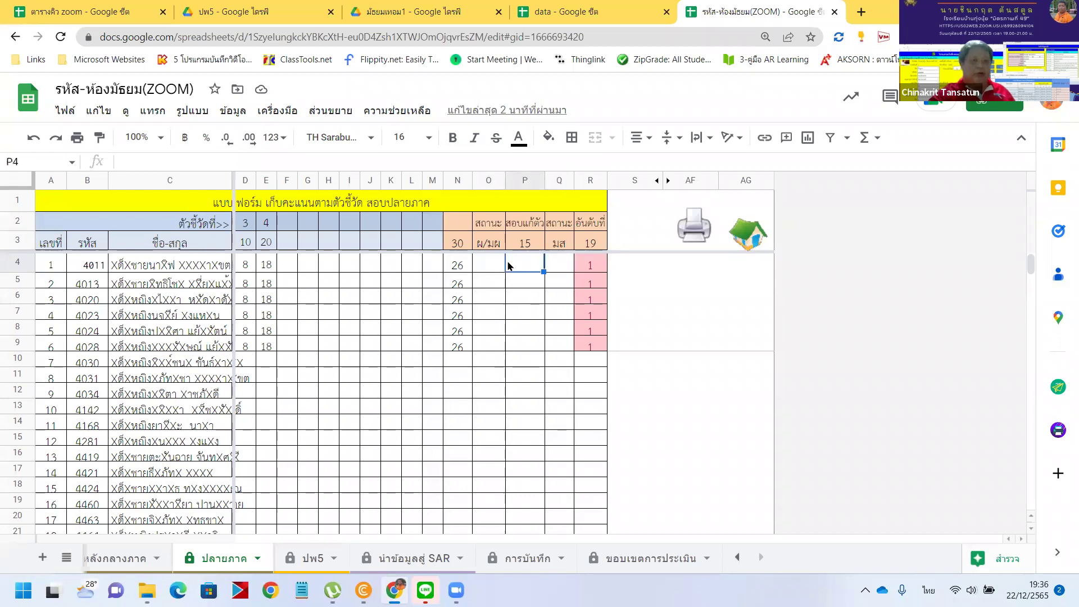
click(552, 267)
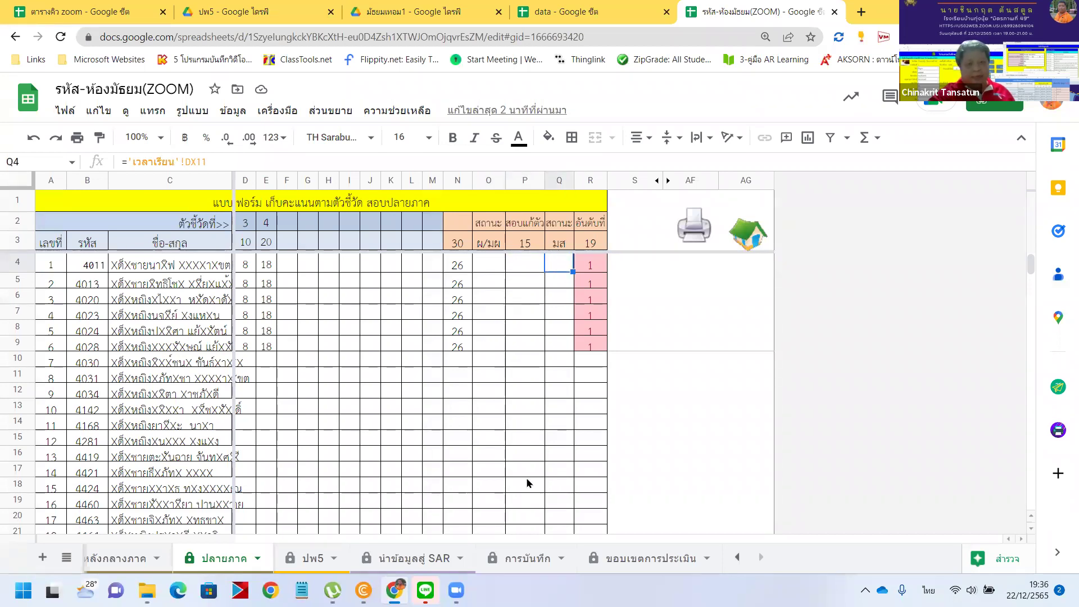
- Open the ปพ5 sheet and review the compiled indicator scores across the whole student list
click(303, 560)
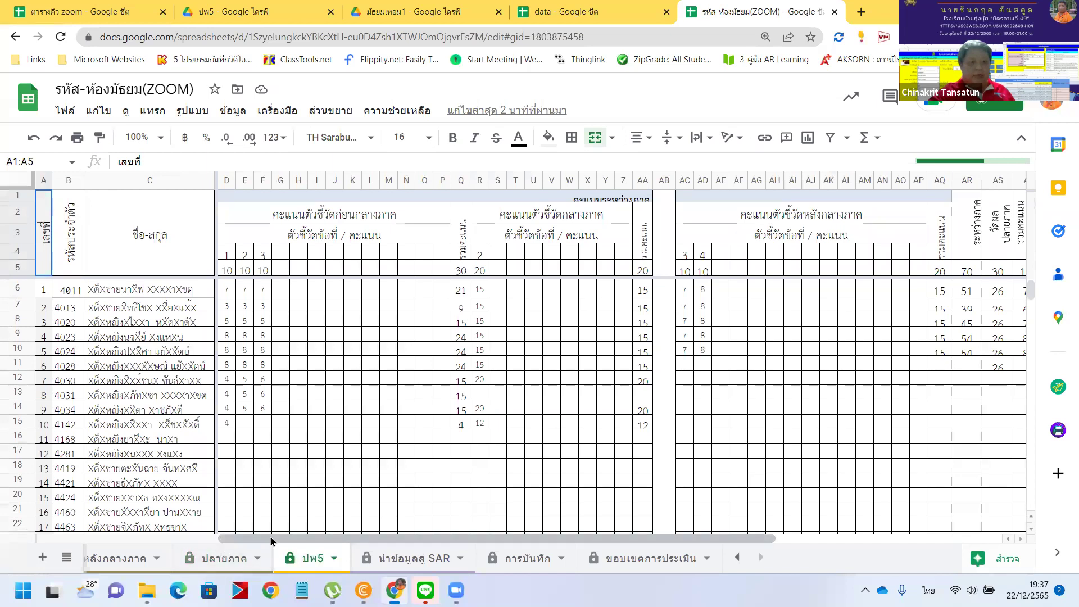
drag(302, 539, 138, 530)
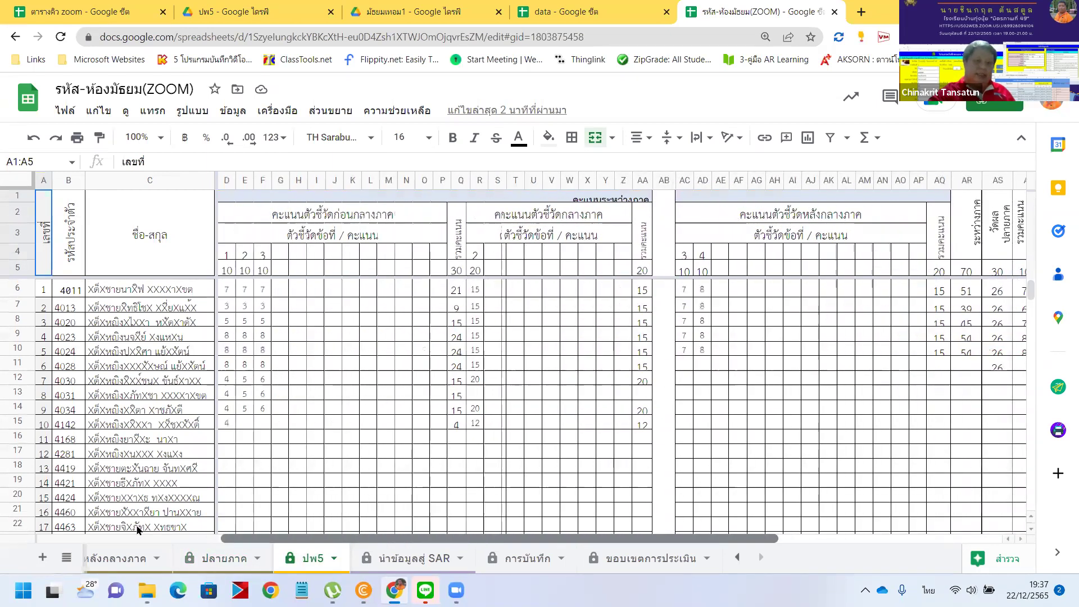
scroll(174, 487, down, 8)
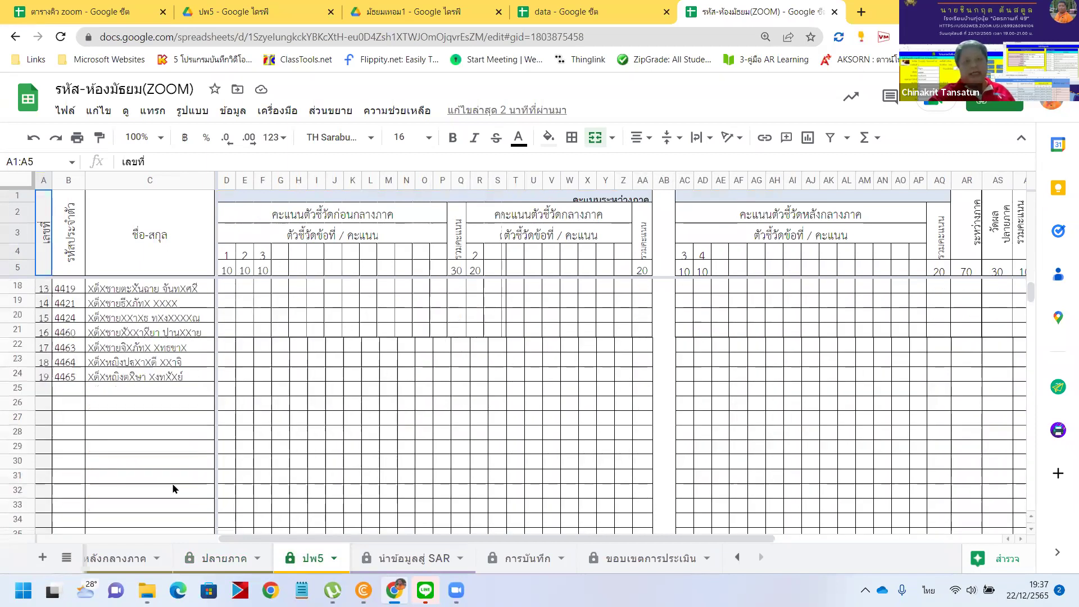
- Review the recording instructions on the การบันทึก sheet and the desirable-trait indicators on the ขอบเขตการประเมิน sheet
click(516, 562)
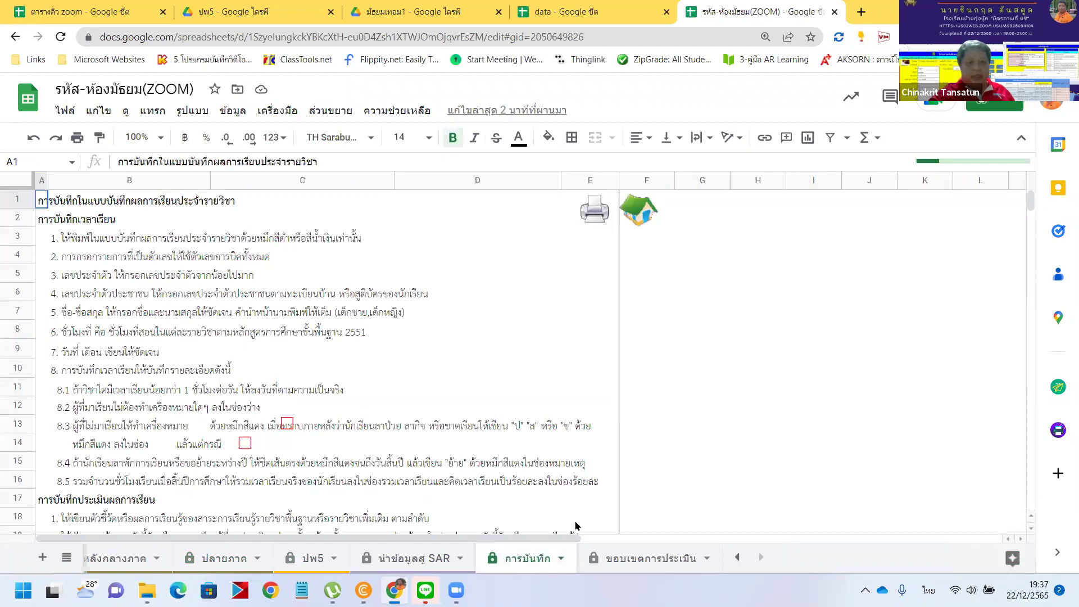
click(661, 562)
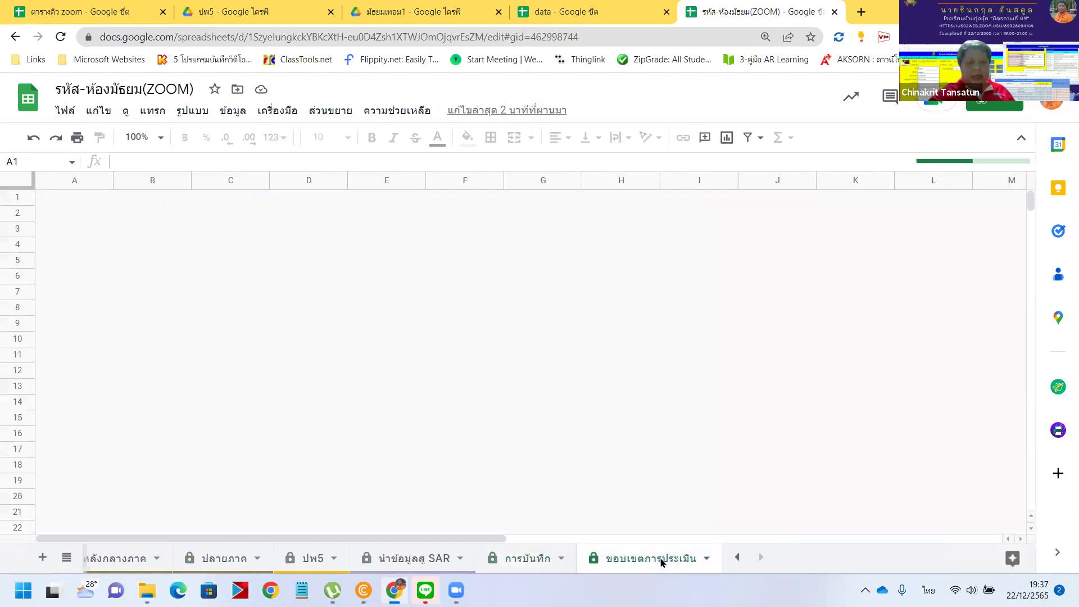
scroll(470, 474, down, 2)
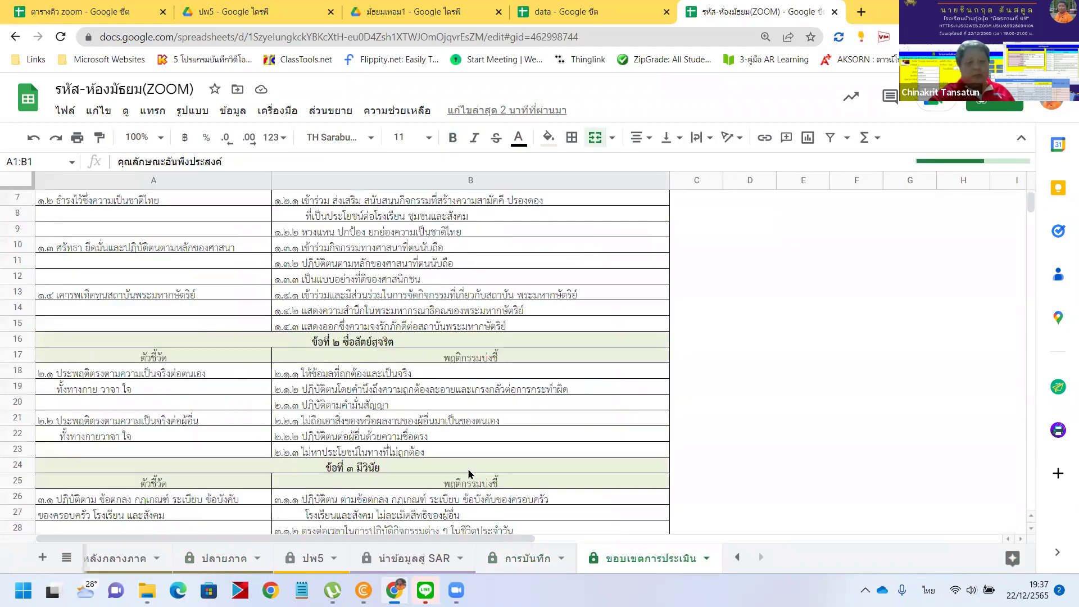
scroll(470, 473, up, 2)
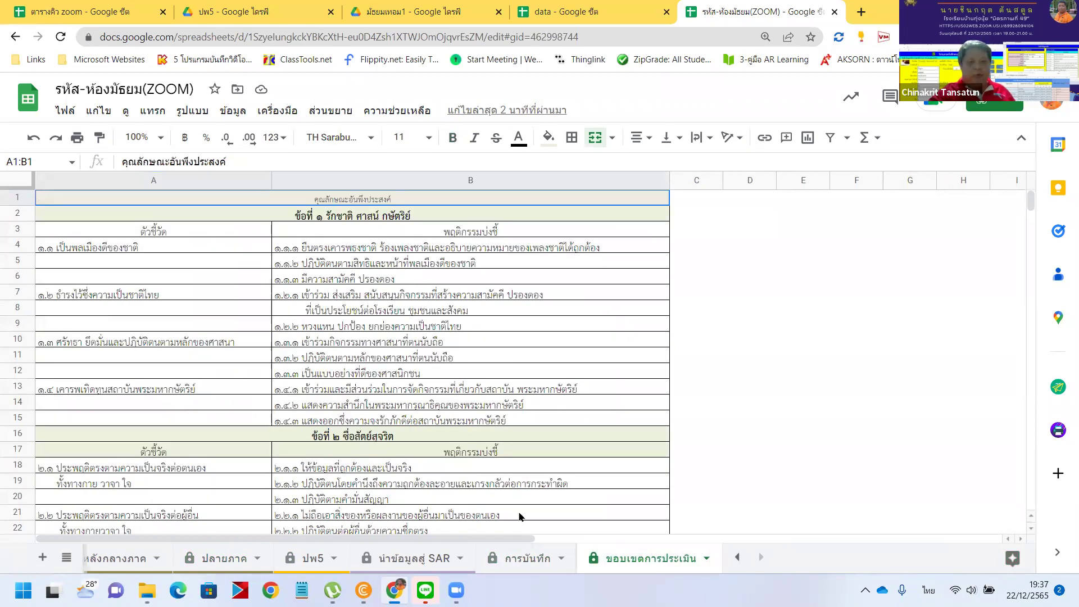
- View the ปก cover sheet and return to the DATA main sheet
click(741, 557)
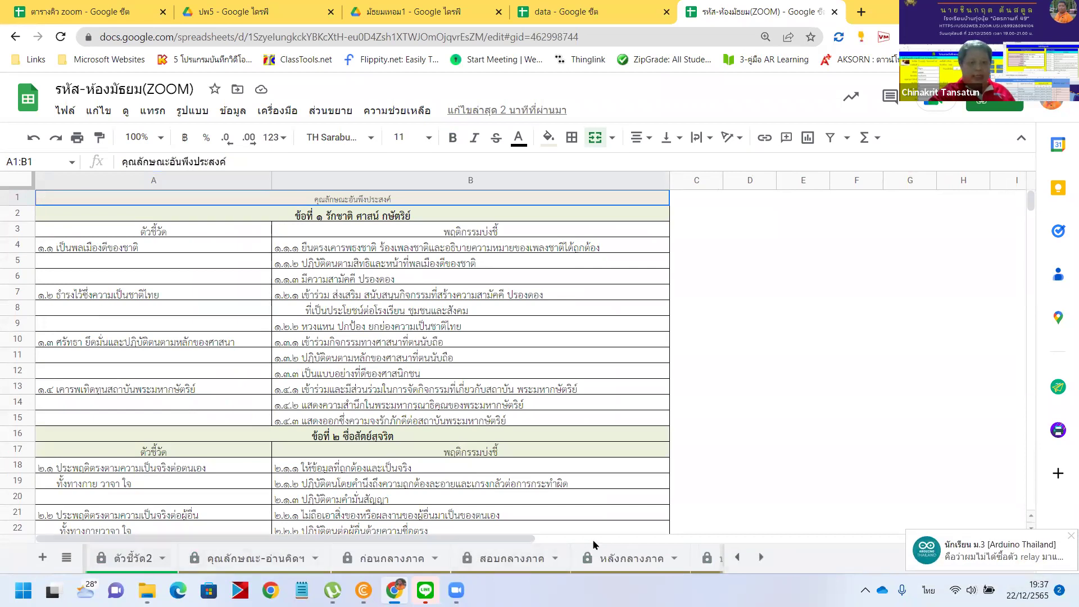
click(736, 557)
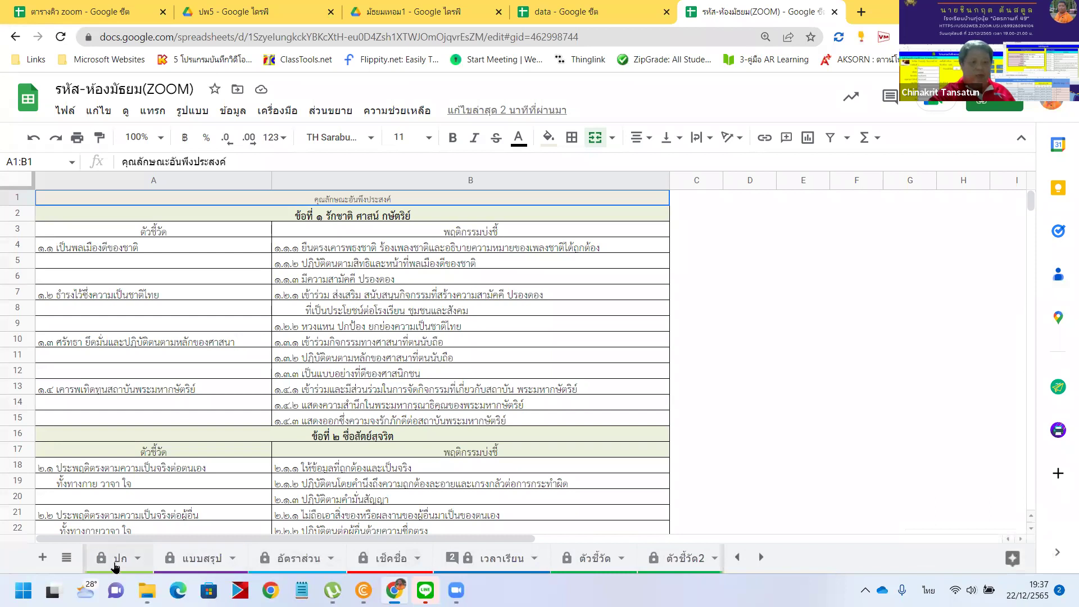
click(666, 567)
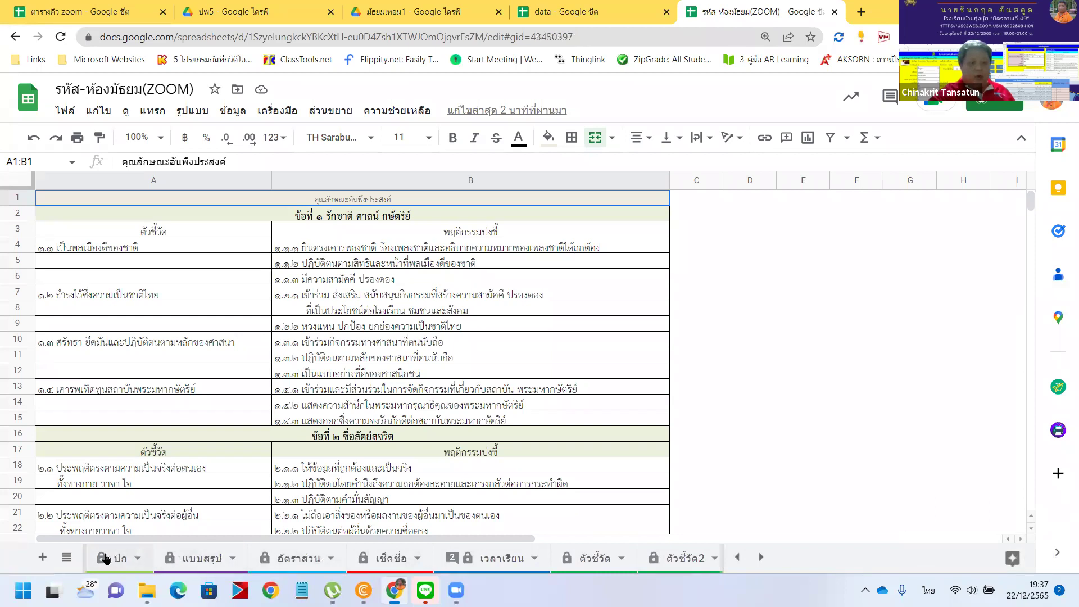
click(120, 558)
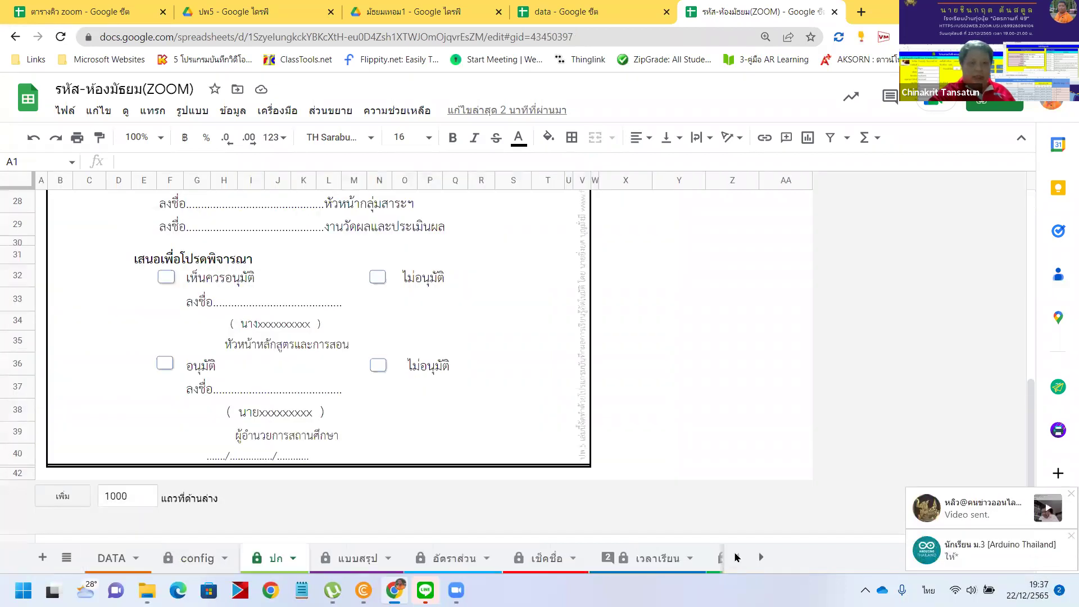
click(114, 559)
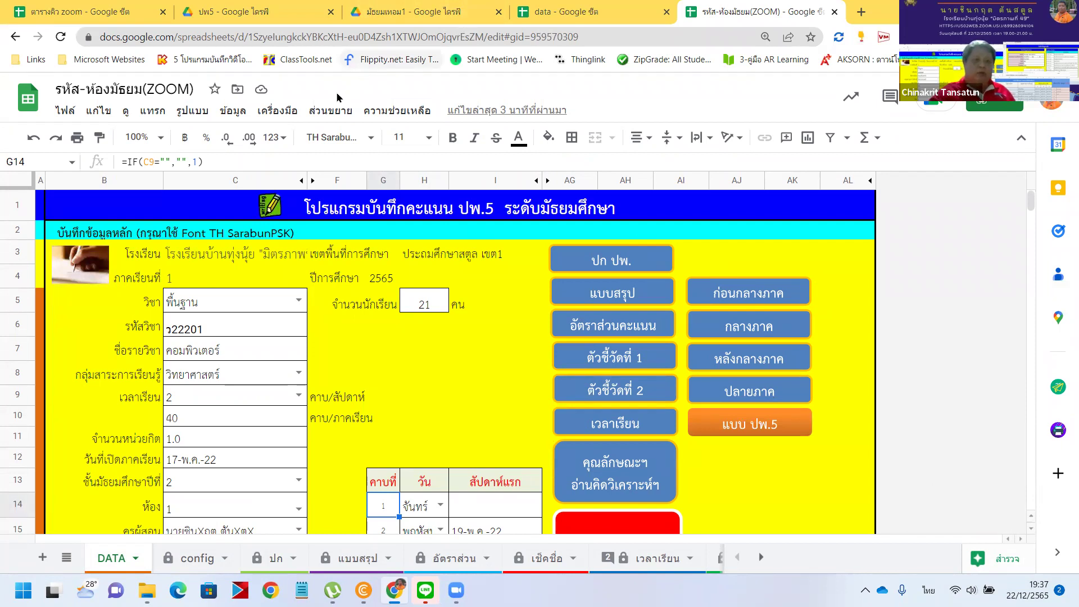
- Open the spreadsheet's Apps Script project and examine the sheet name DATA and target cell C5 in the GotoHome function
click(330, 110)
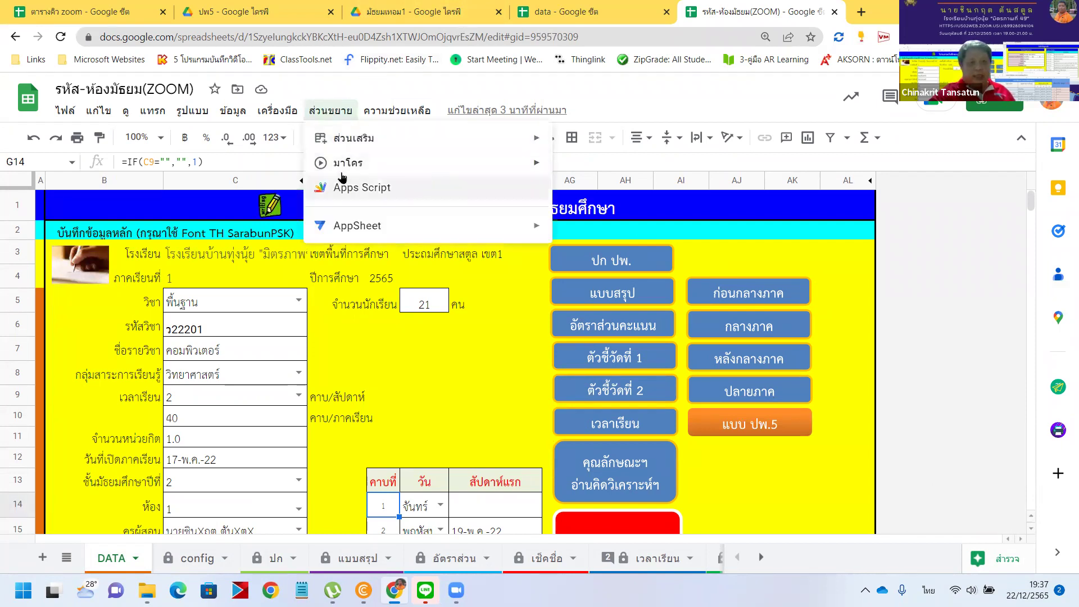
click(355, 187)
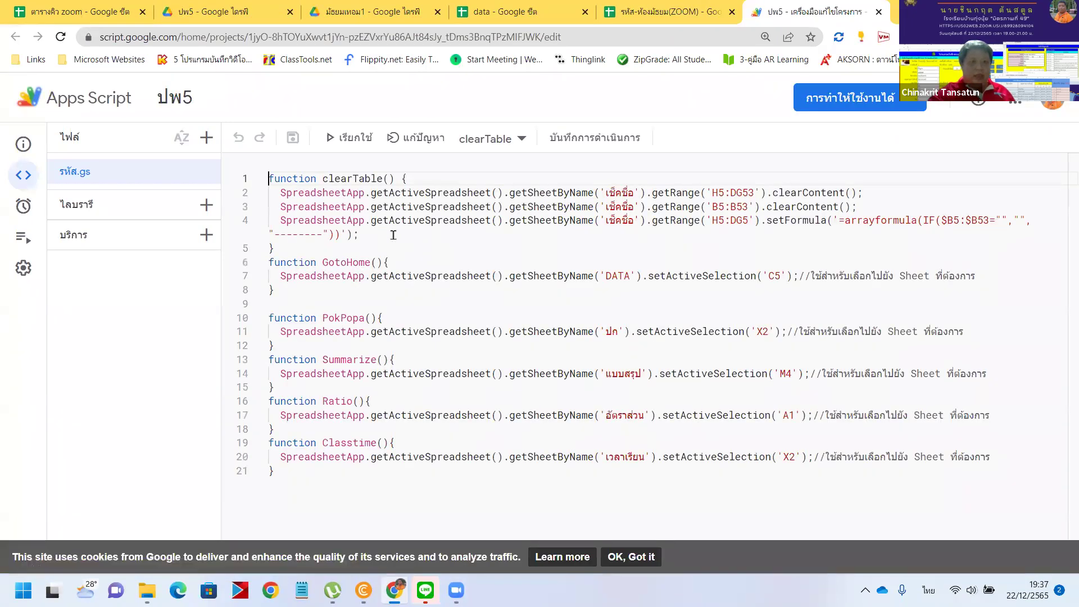
drag(268, 262, 480, 274)
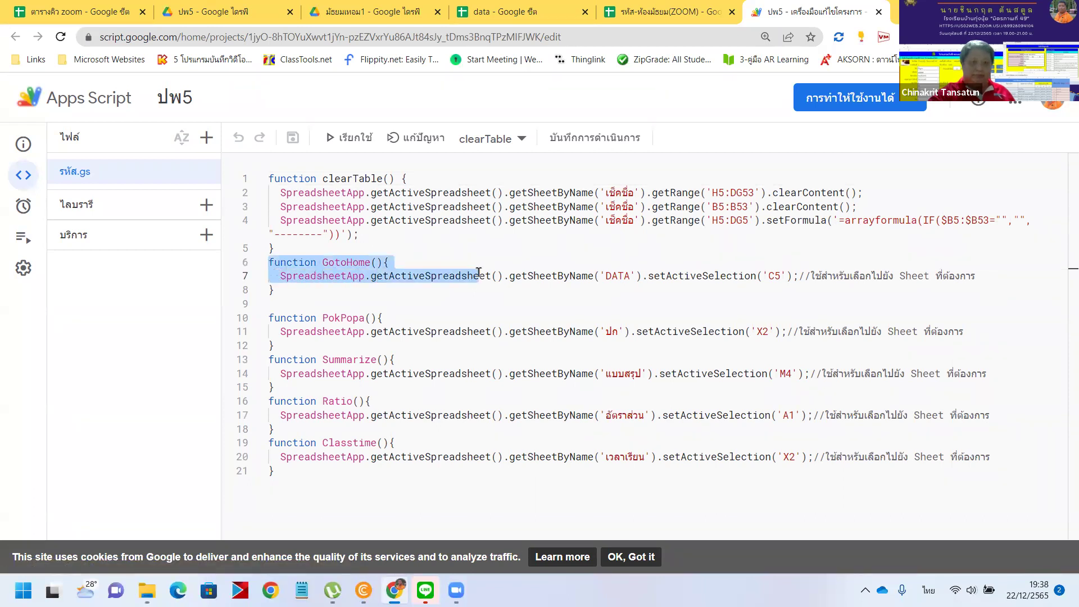
click(459, 287)
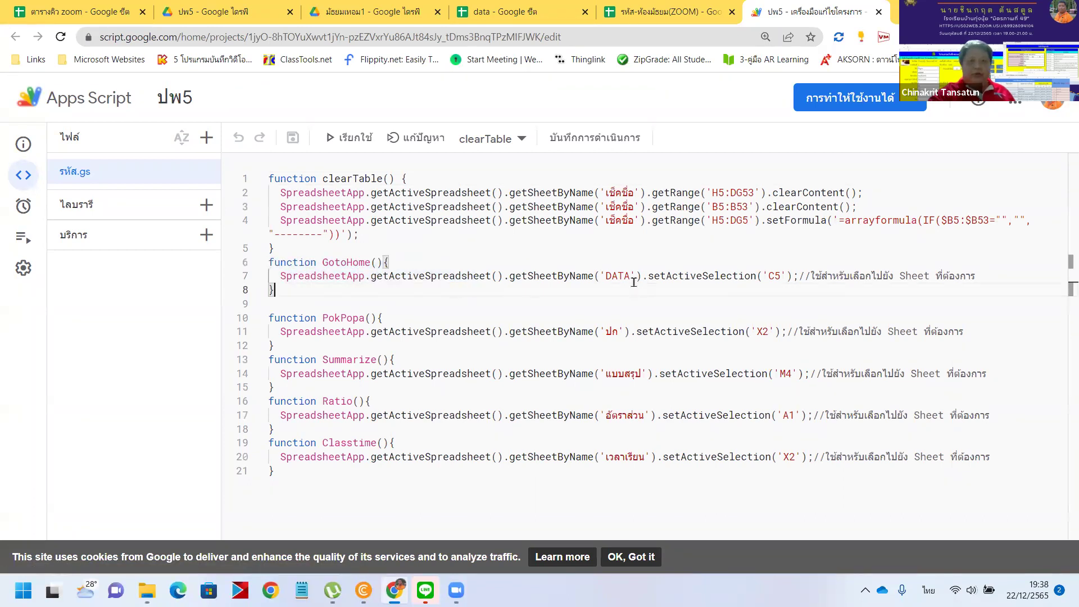
drag(607, 276, 628, 275)
drag(768, 275, 781, 275)
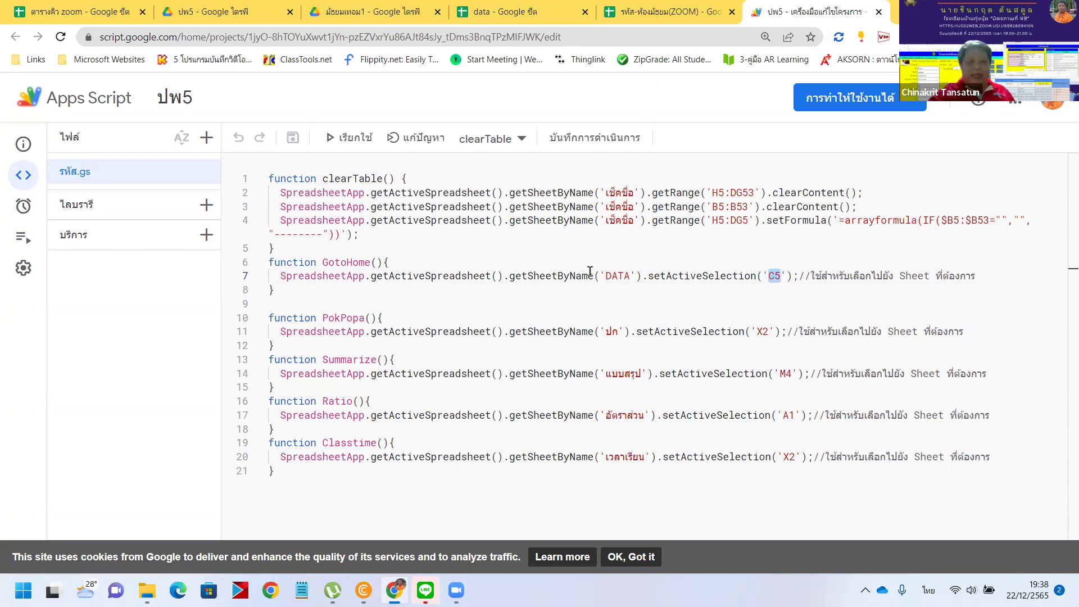
drag(604, 275, 629, 276)
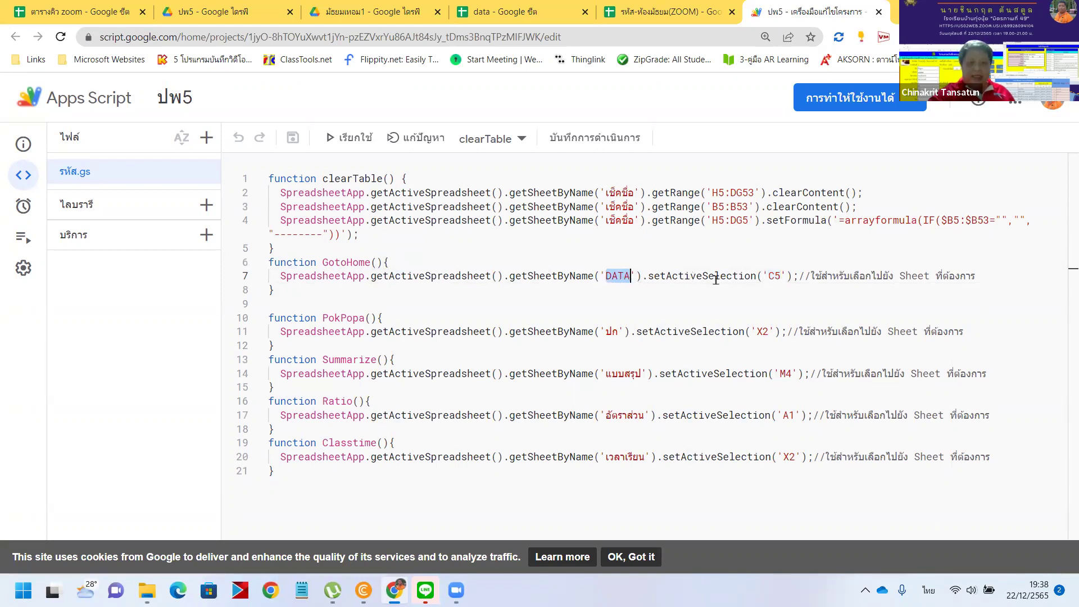
drag(768, 276, 780, 276)
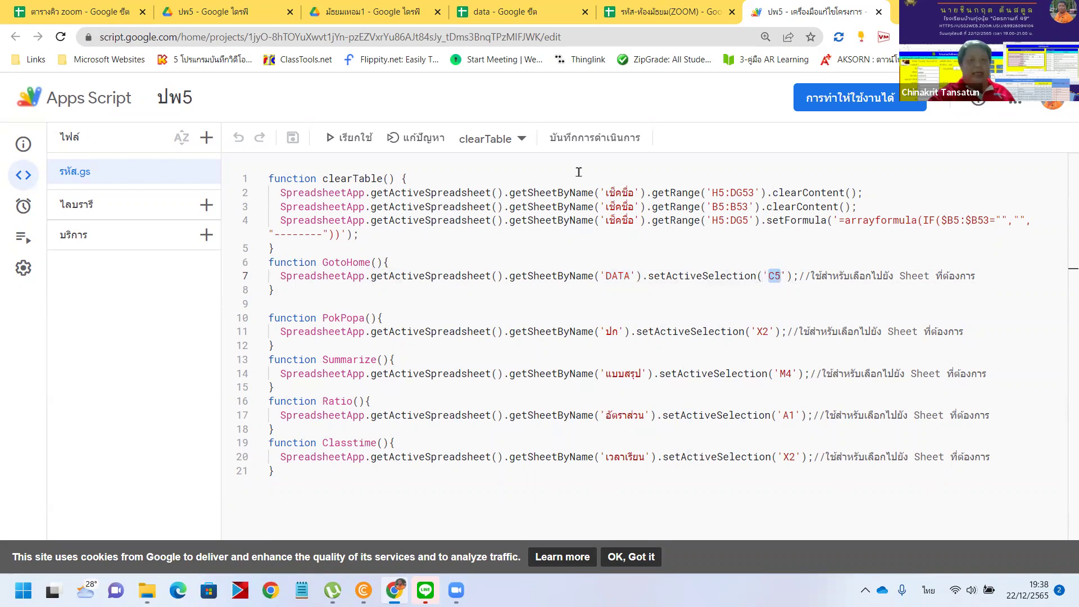
- Go back to the spreadsheet, run the ปก ปพ. button to open the cover sheet, and return to DATA
key(ctrl+shift+Tab)
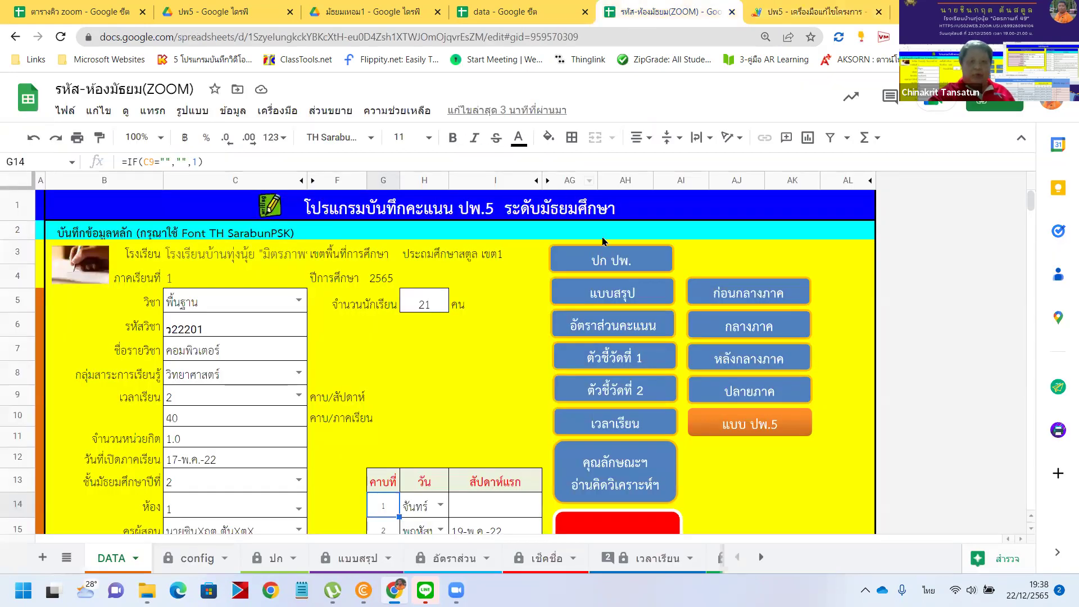
click(615, 258)
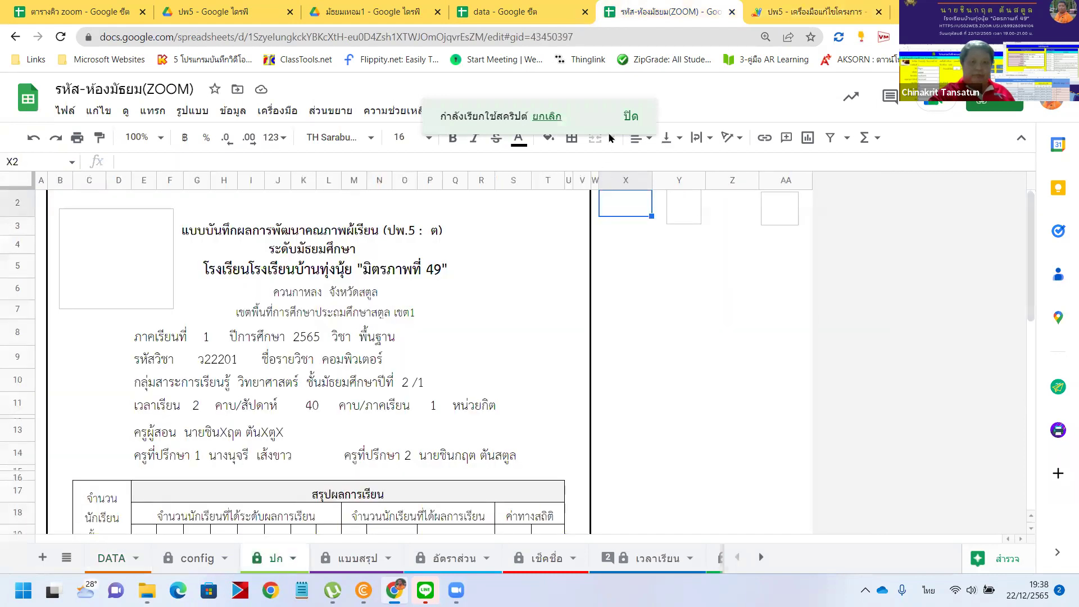
click(99, 569)
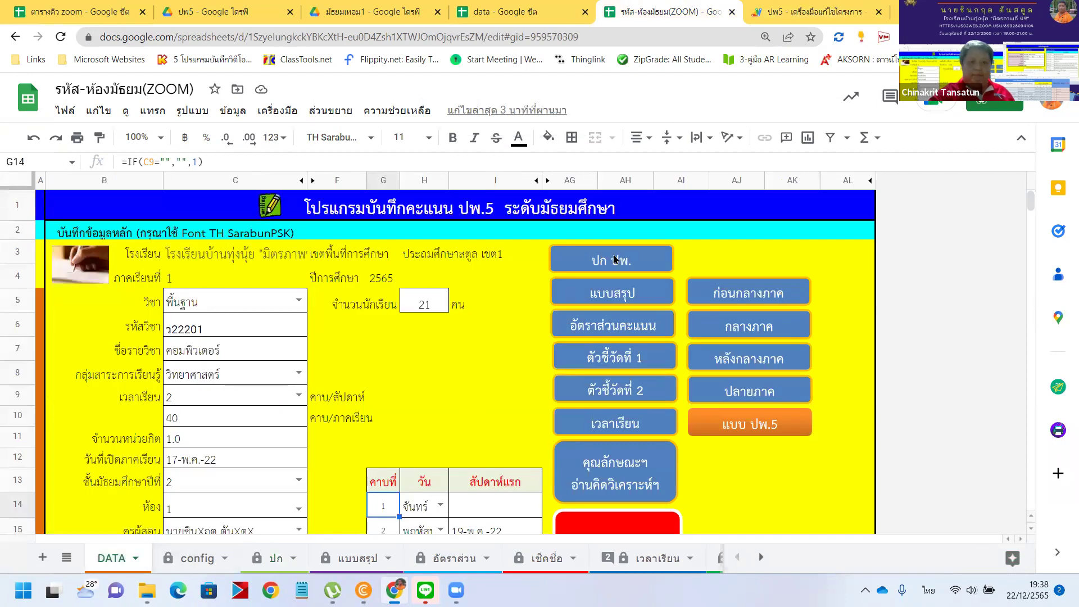
- Open the script assignment of the ปก ปพ. button and compare it with the function names in the Apps Script code
click(613, 254)
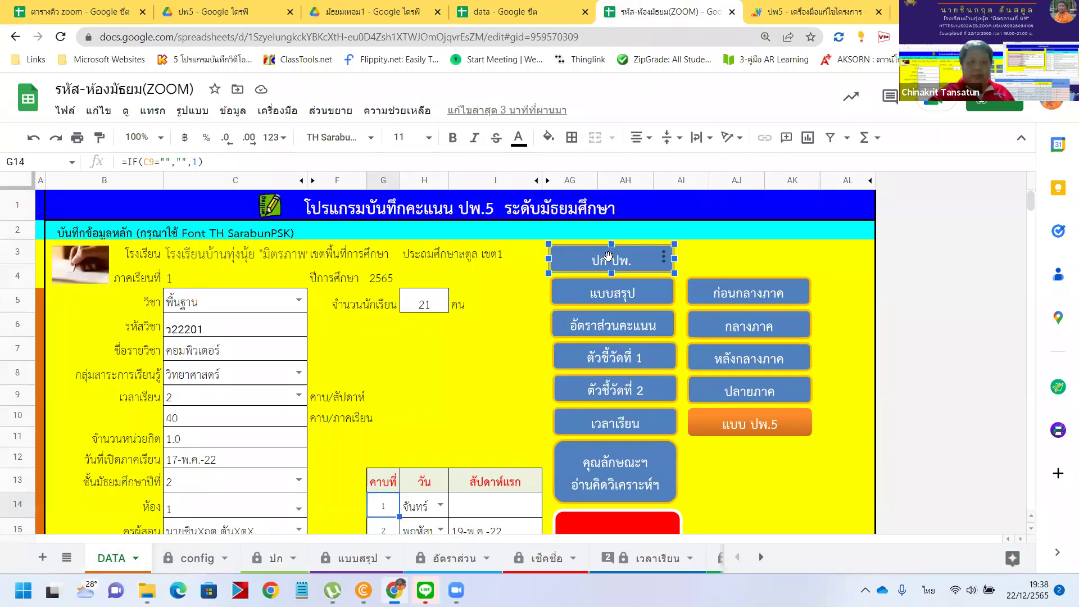
click(663, 256)
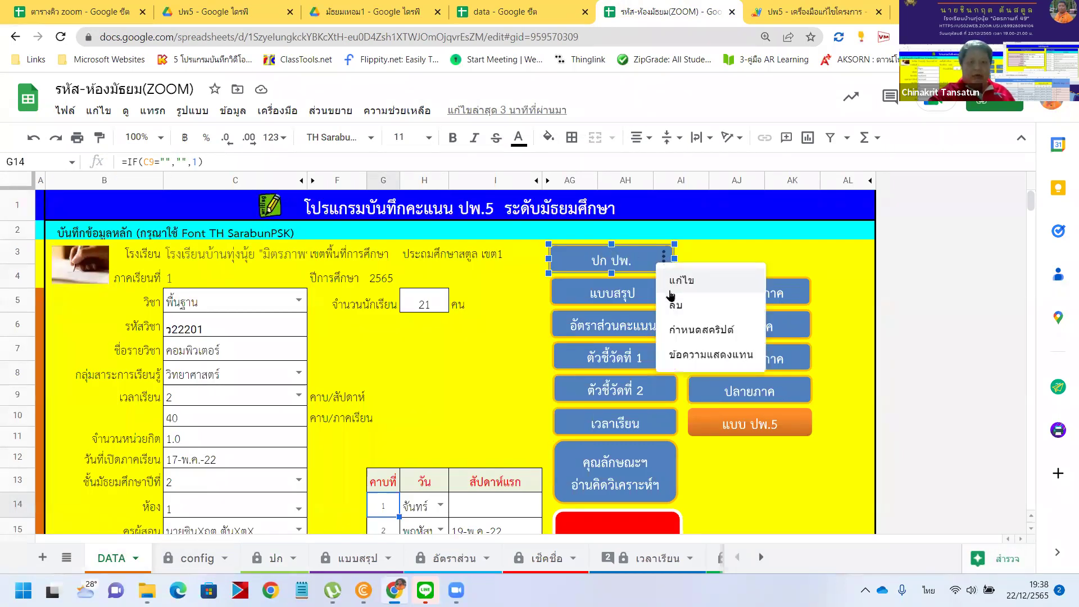
click(683, 331)
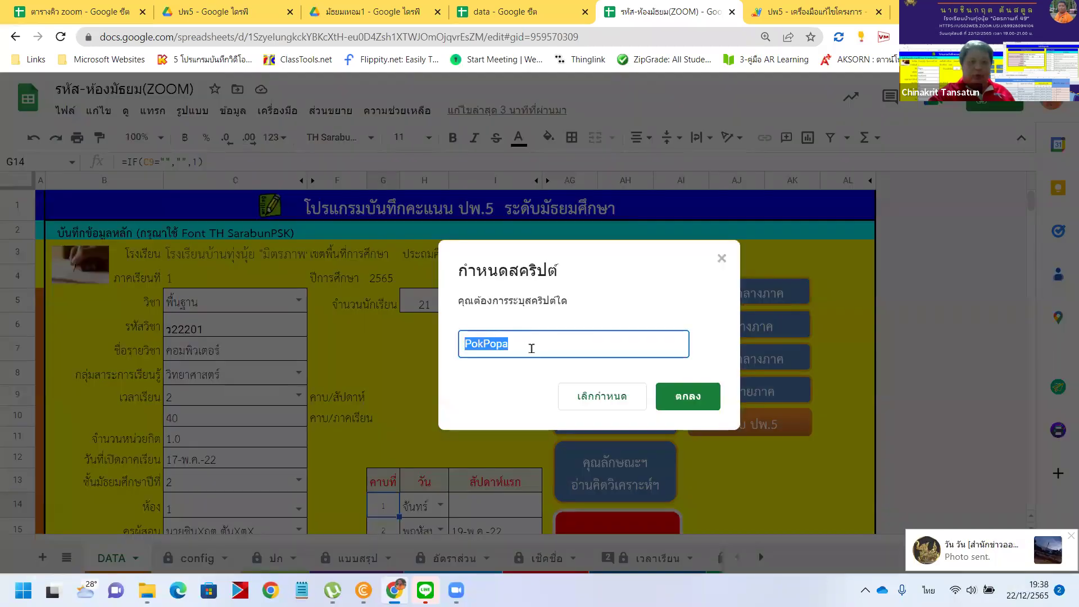
click(803, 11)
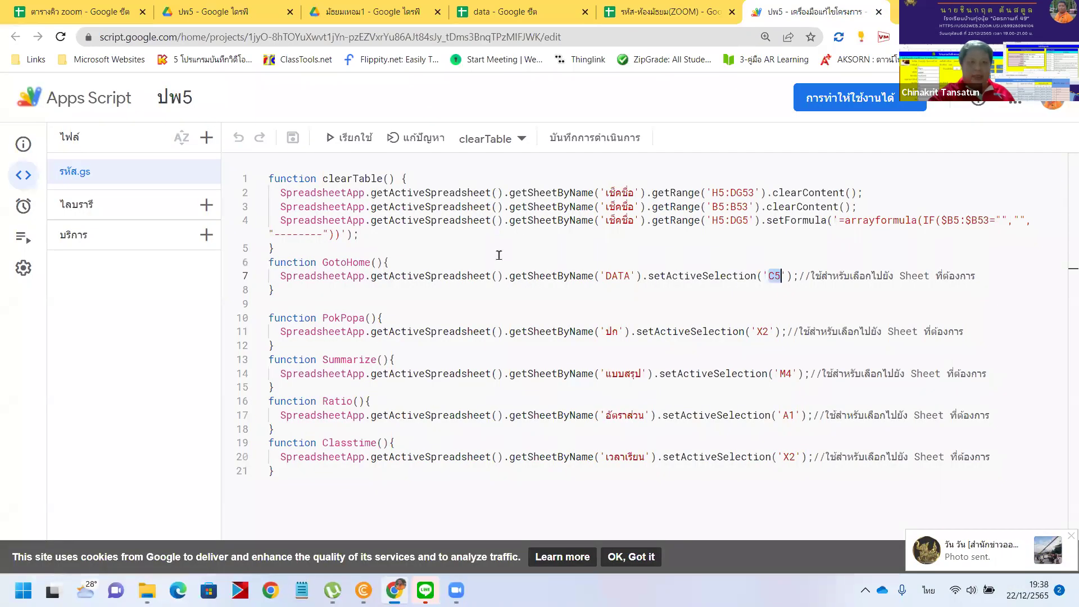
double_click(363, 263)
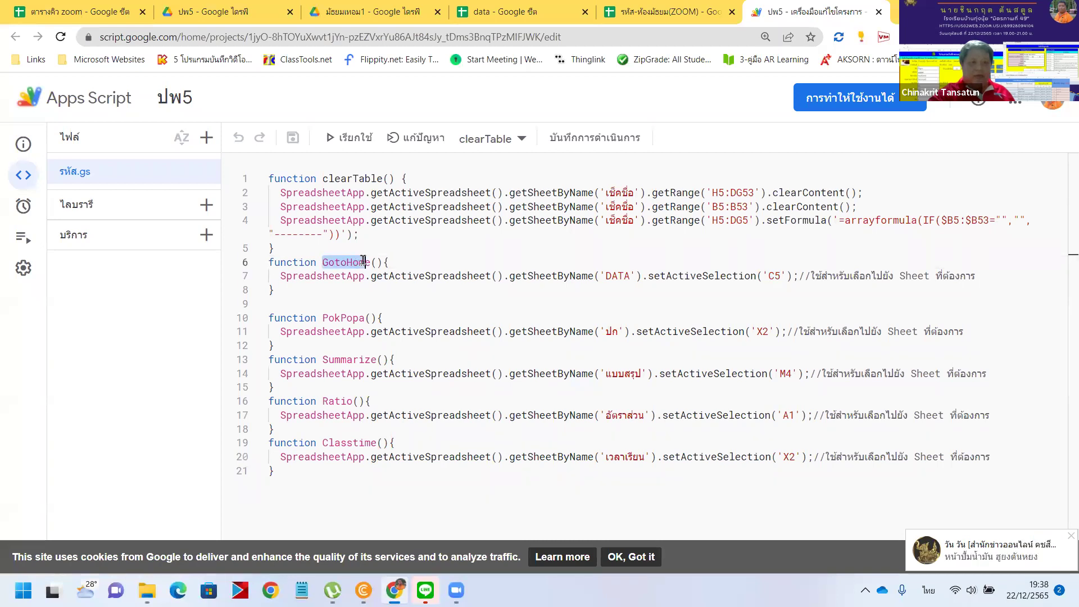
click(669, 11)
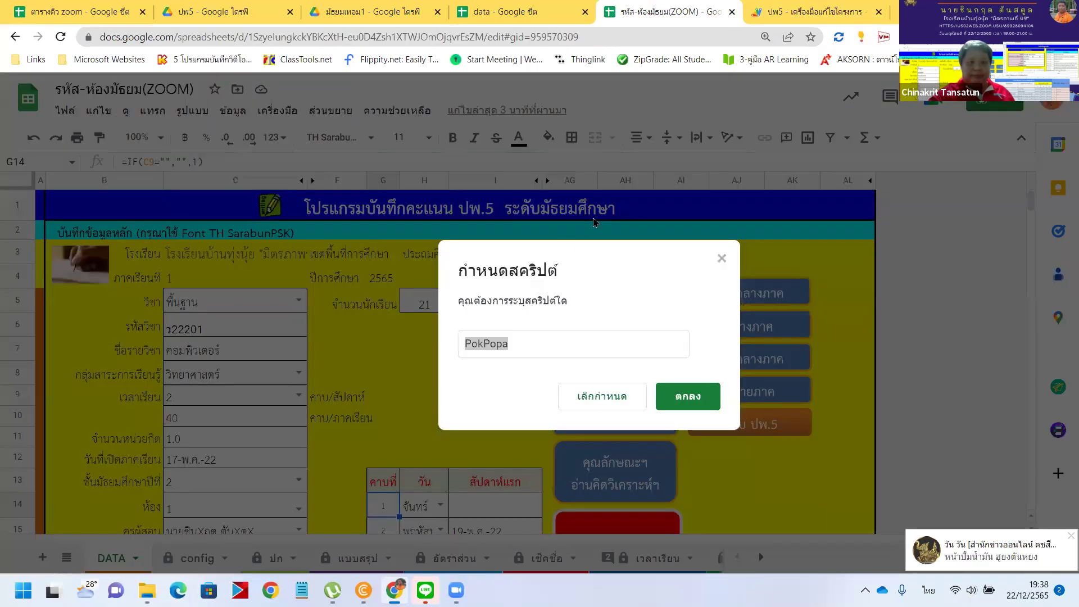
- Unassign the script from the ปก ปพ. button, test the button, and close its drawing editor
click(611, 399)
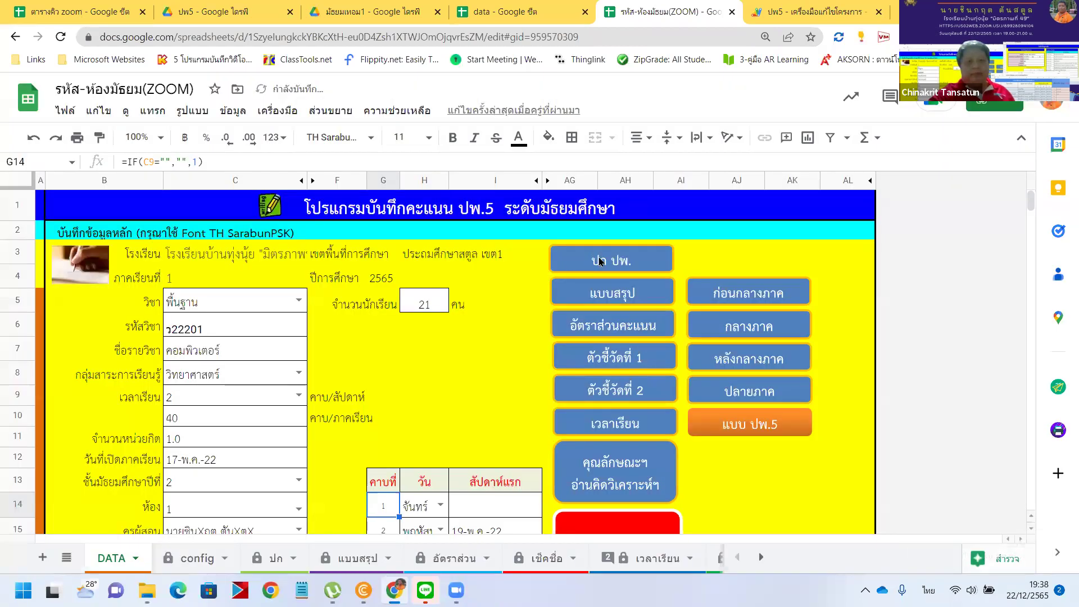
click(623, 257)
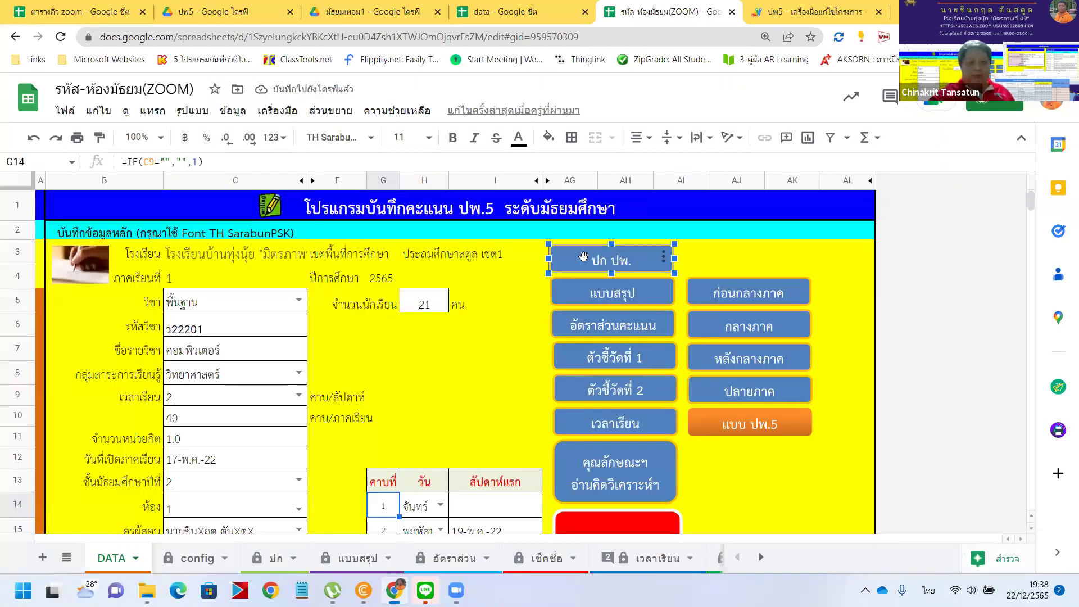
double_click(608, 257)
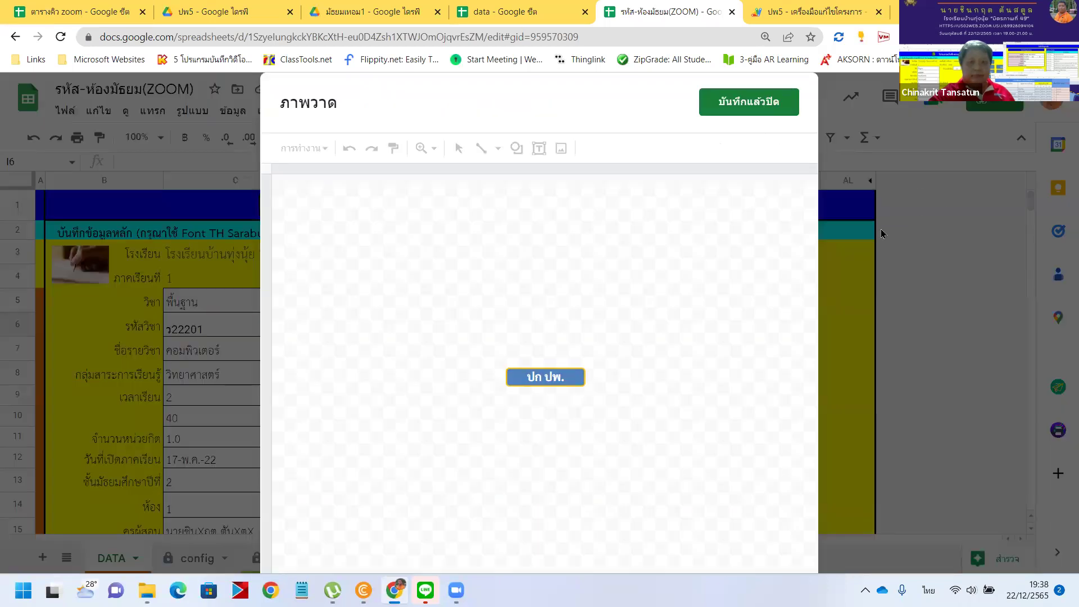
click(768, 115)
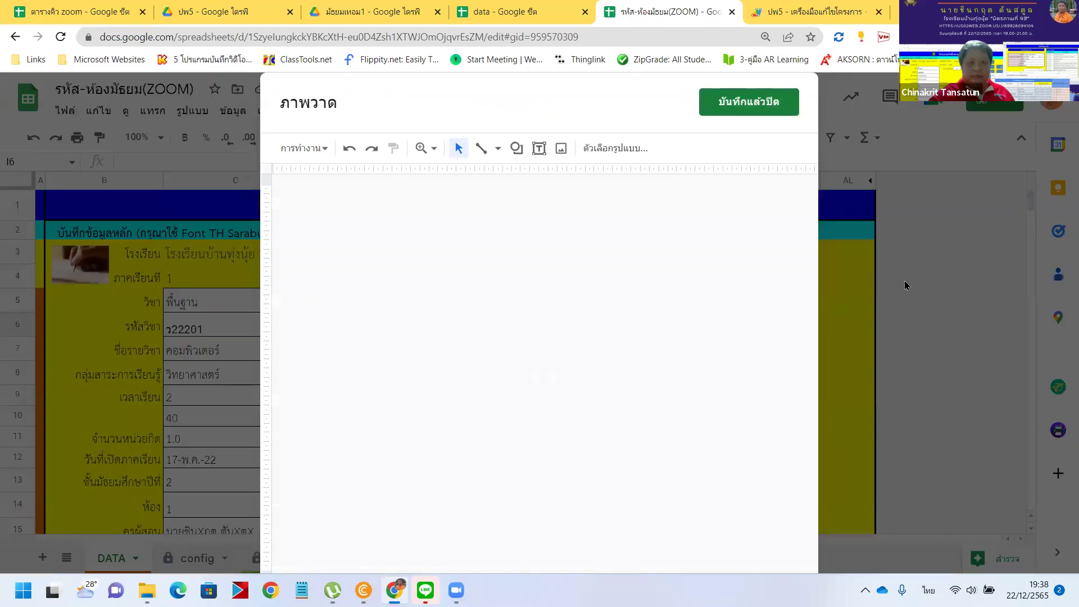
click(840, 274)
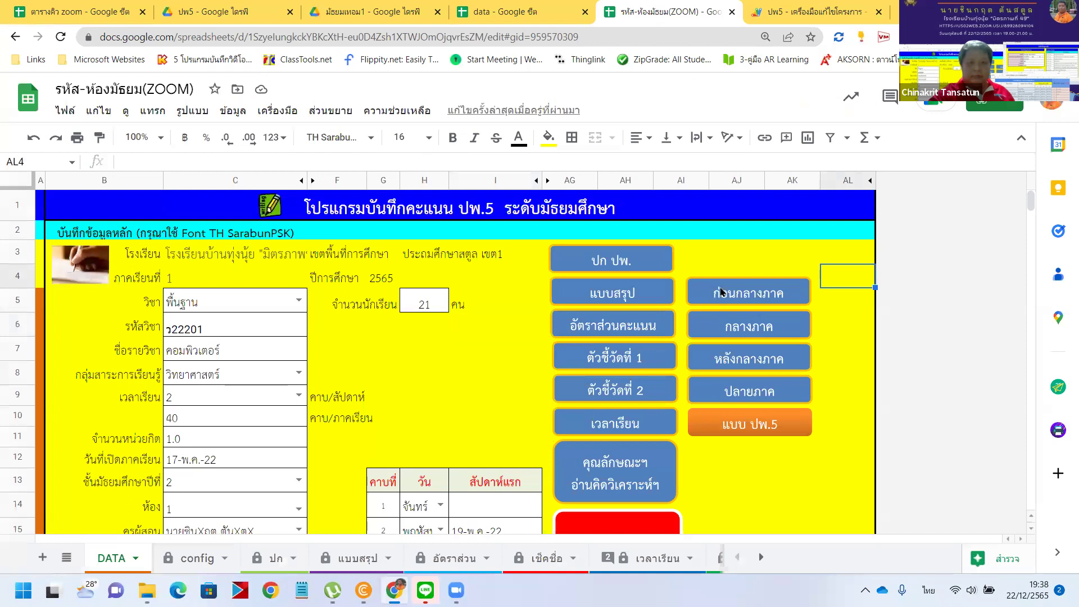
- Run the แบบสรุป button, look over the summary sheet, and return to DATA with its house image
click(634, 297)
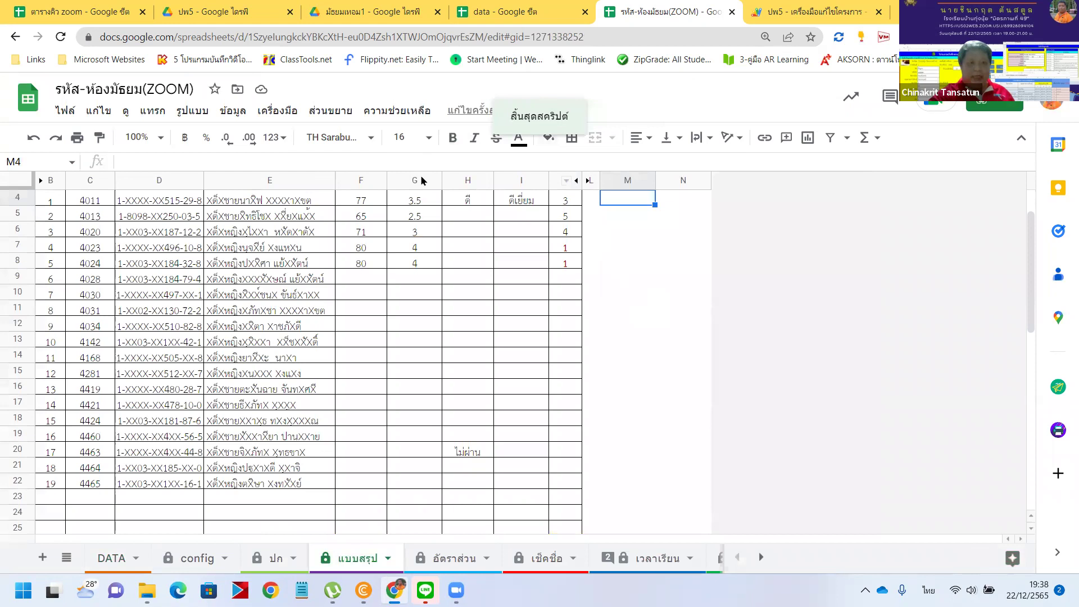
click(223, 457)
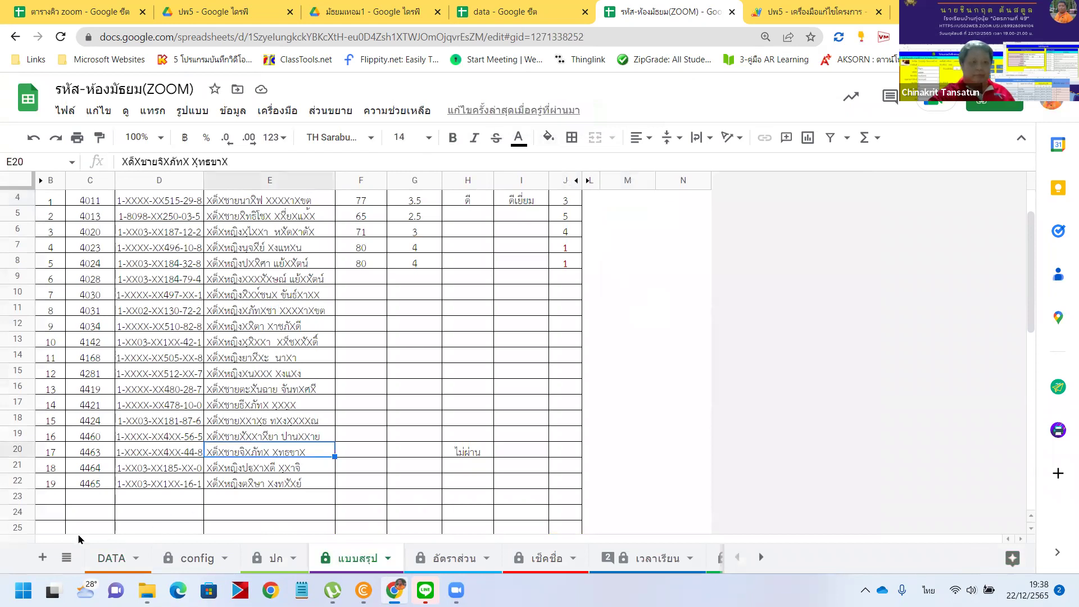
scroll(253, 393, up, 1)
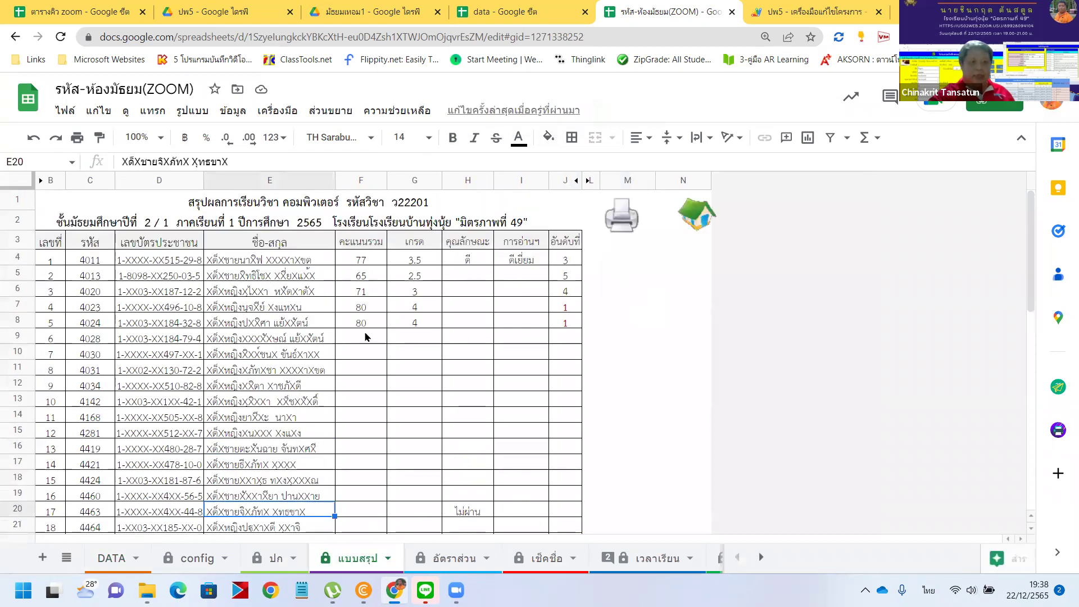
click(690, 215)
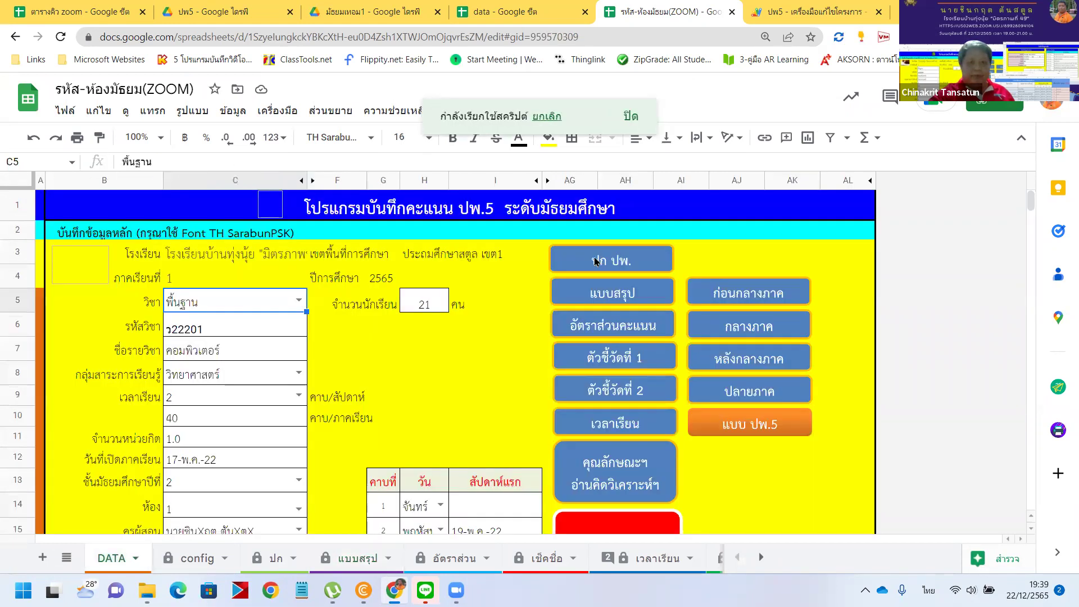
- Assign the PokPopa script to the ปก ปพ. button, copying the function name from the Apps Script code
click(593, 258)
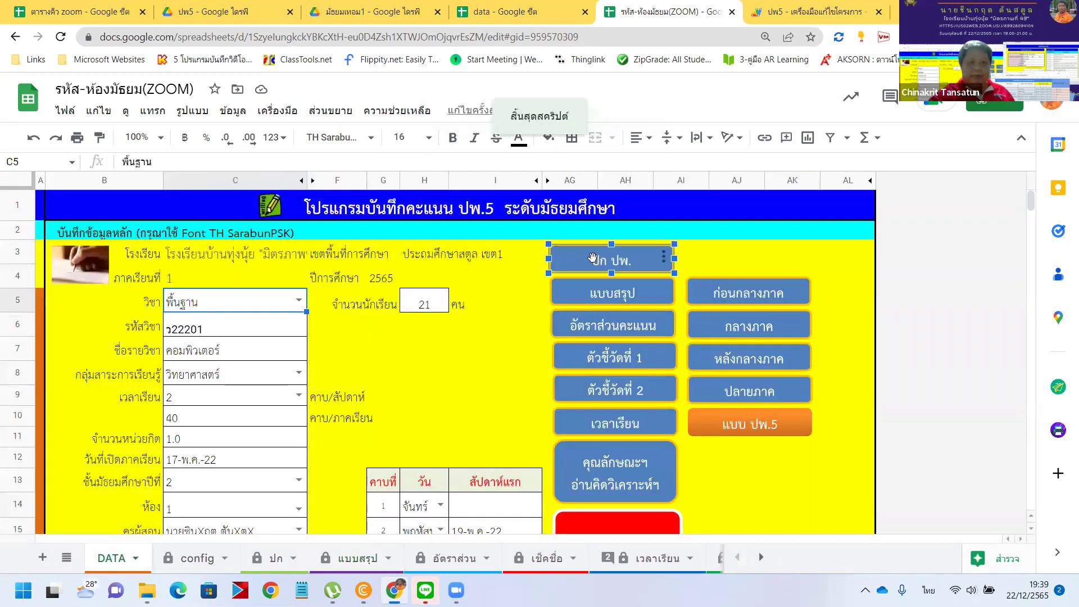
click(663, 262)
click(670, 326)
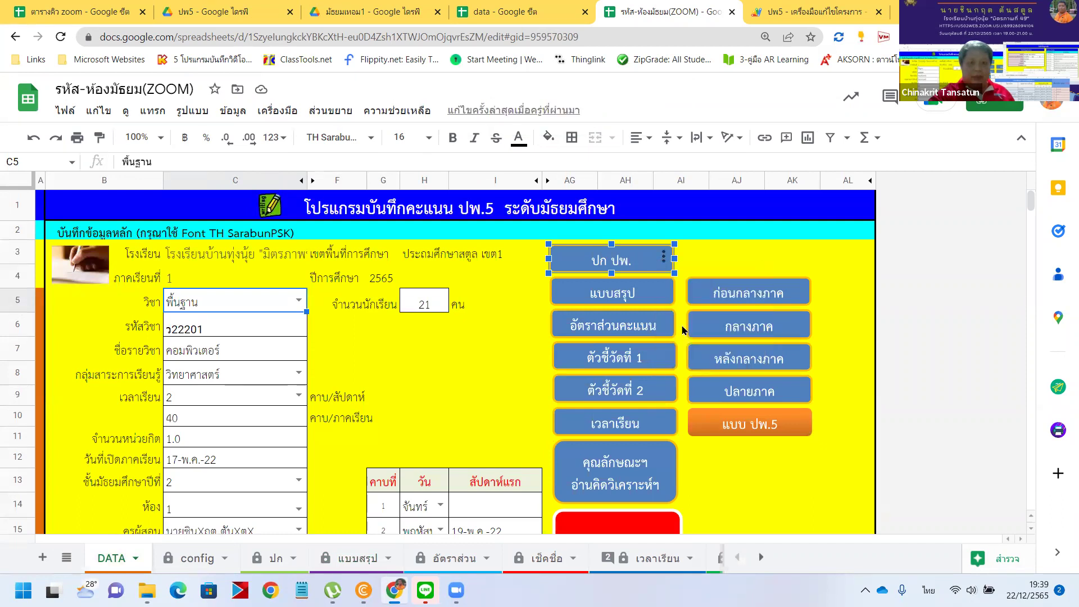
click(771, 10)
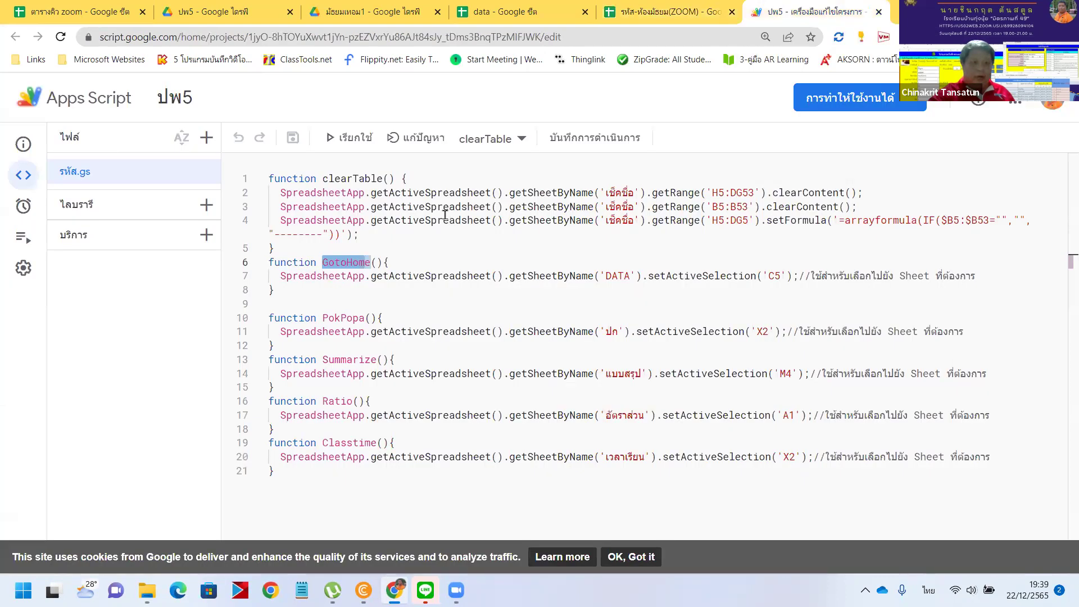
drag(322, 318, 365, 317)
key(ctrl+c)
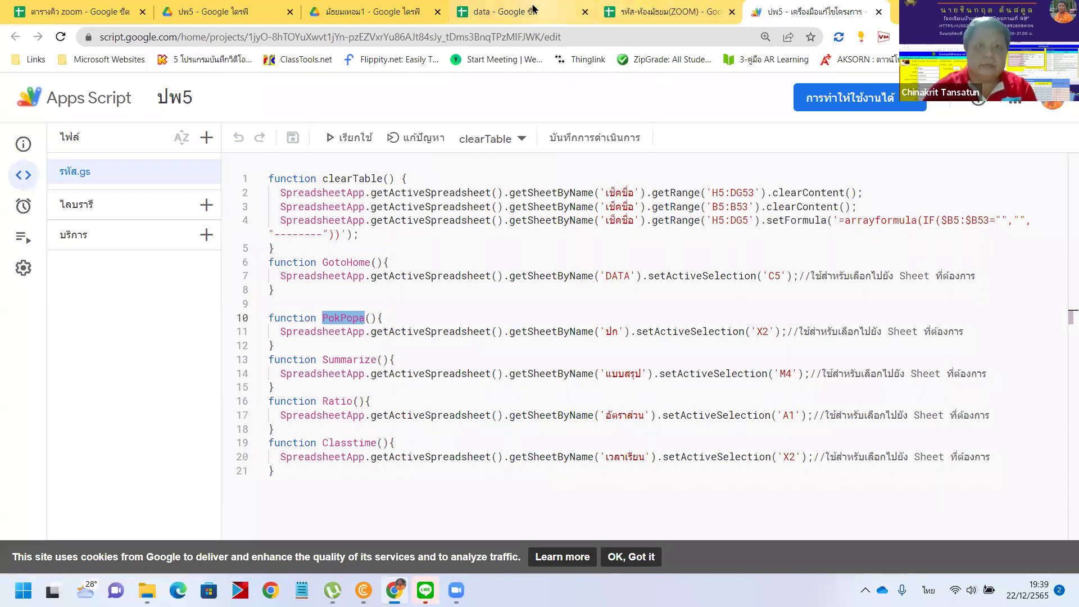
key(ctrl+Page_Up)
key(ctrl+v)
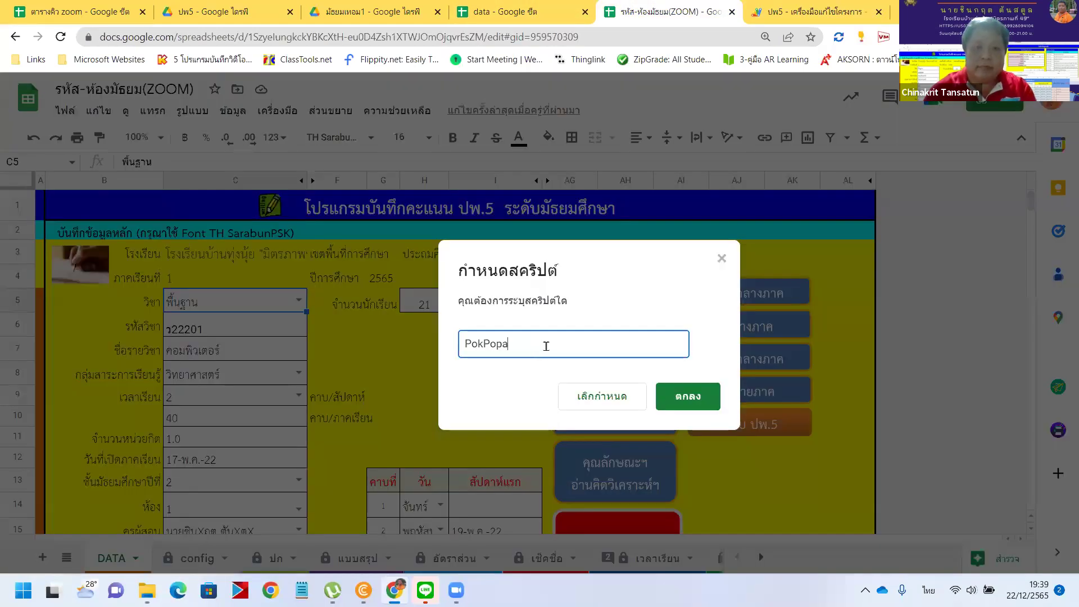
click(689, 398)
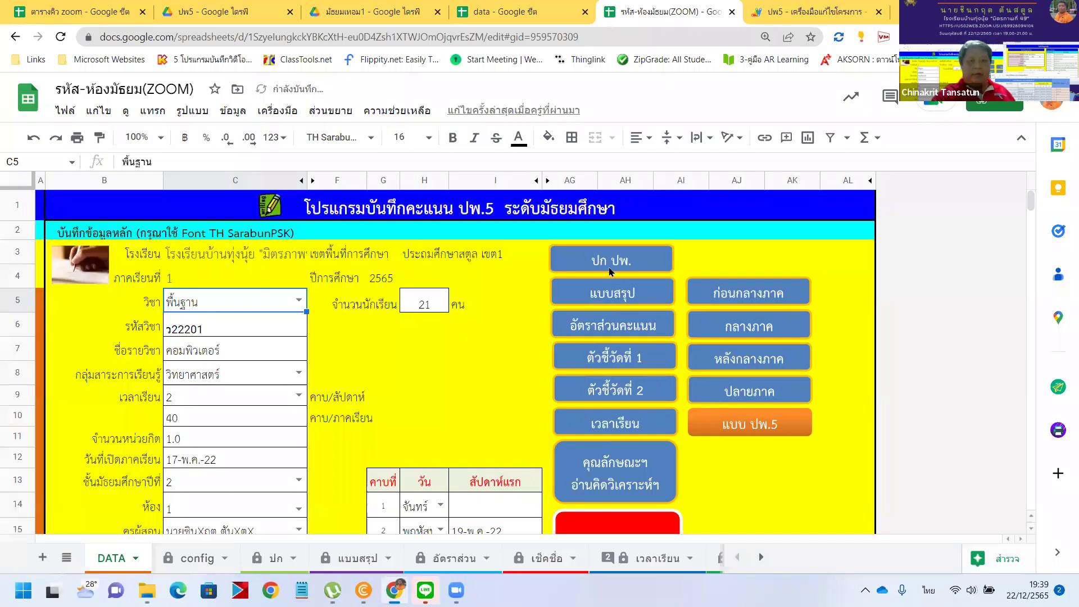
- Test the ปก ปพ. button, and view the home and print images on the แบบสรุป and อัตราส่วน sheets
click(610, 263)
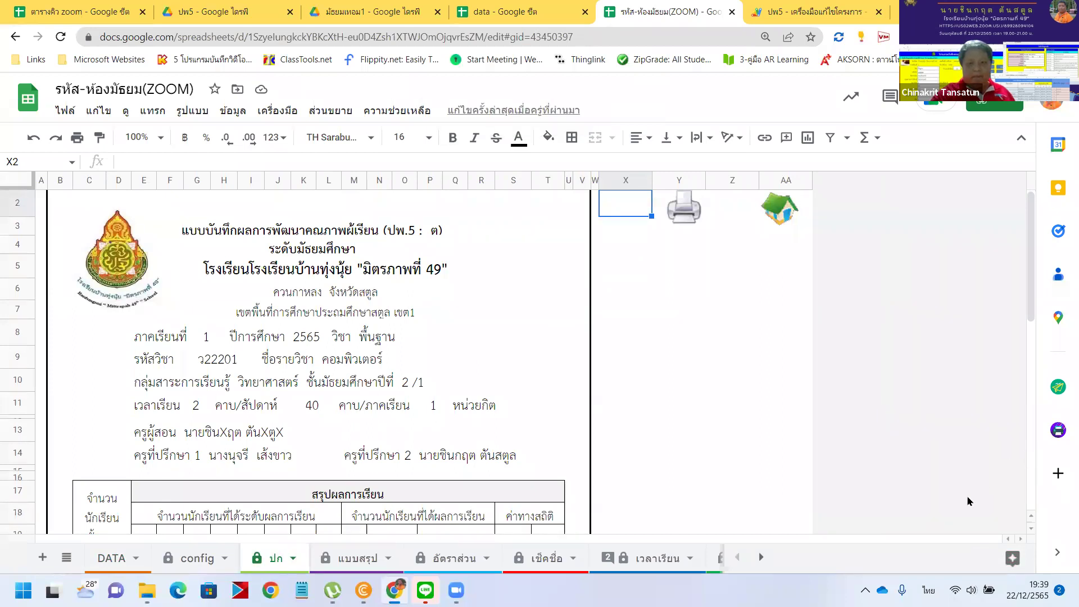
click(359, 562)
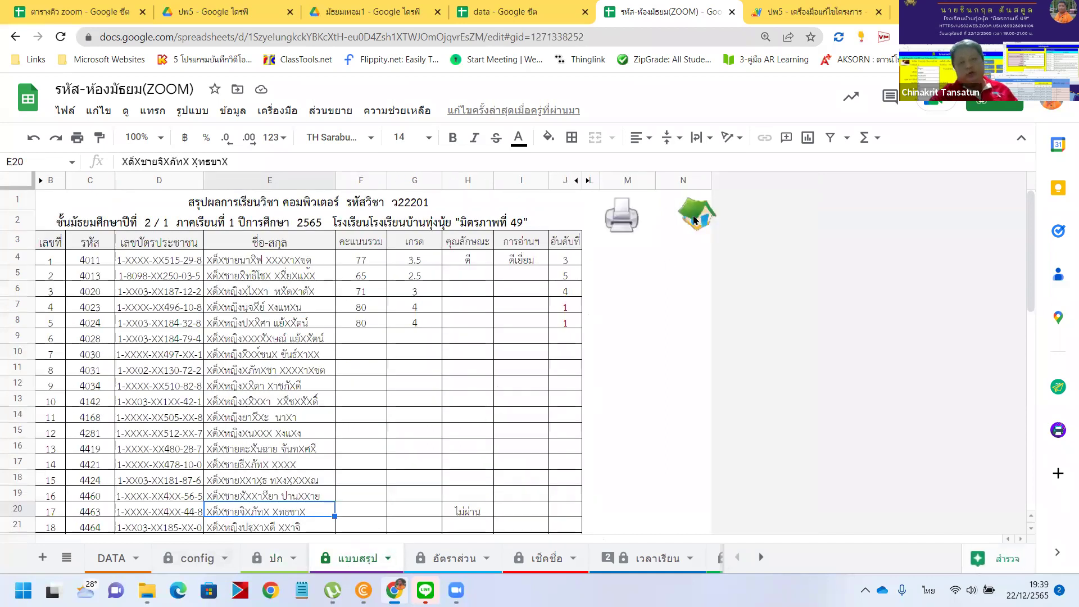
click(436, 560)
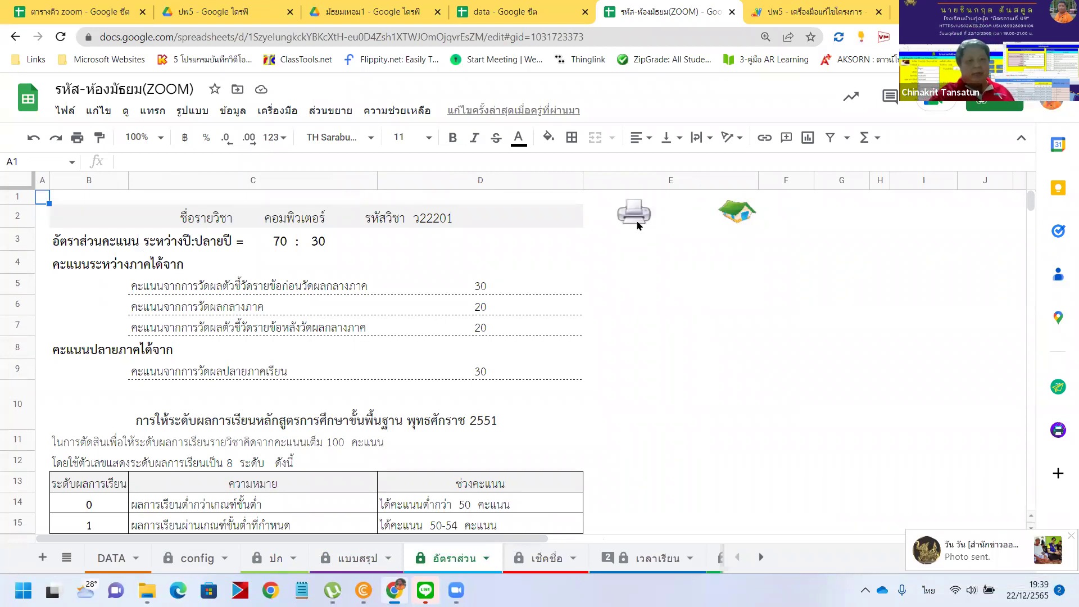
- Open the เช็คชื่อ sheet and run its รีเซต button to clear the attendance records
click(529, 563)
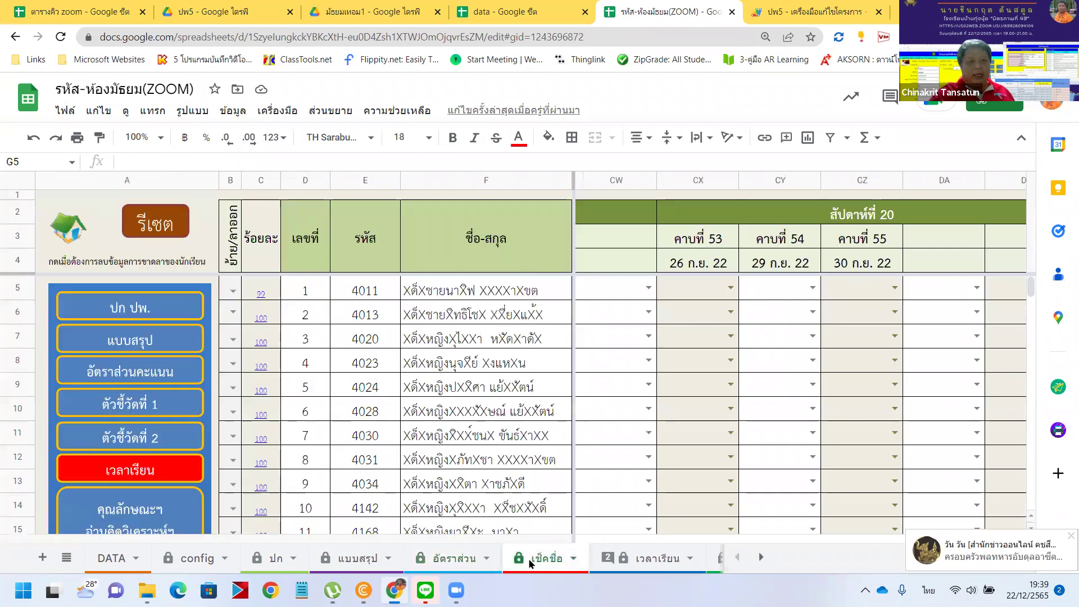
click(159, 224)
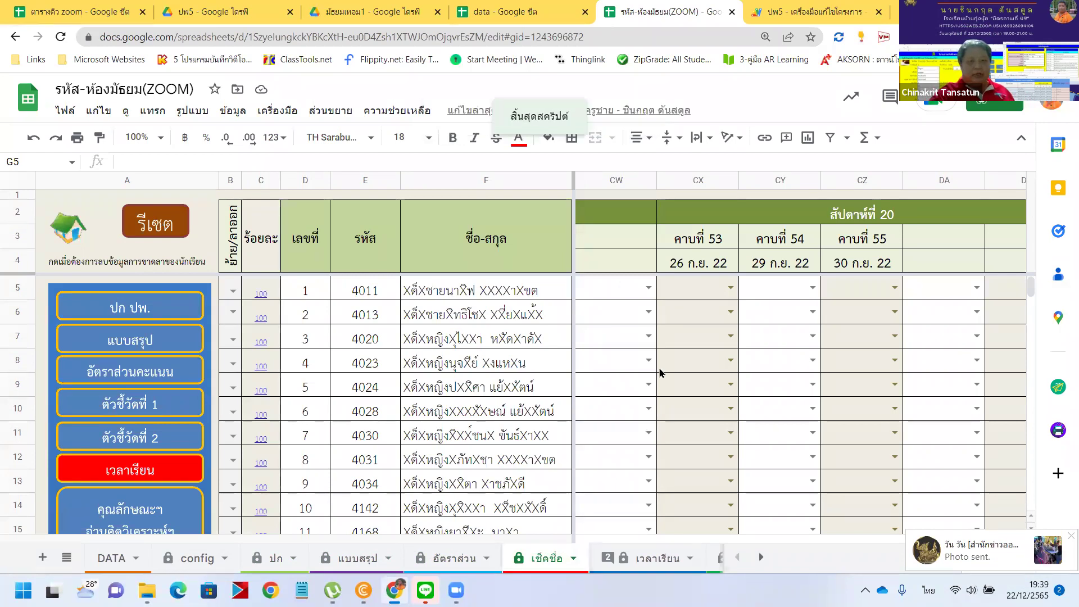
- Mark the first student as ล under คาบที่ 53 in cell CX5 of the attendance sheet
click(649, 289)
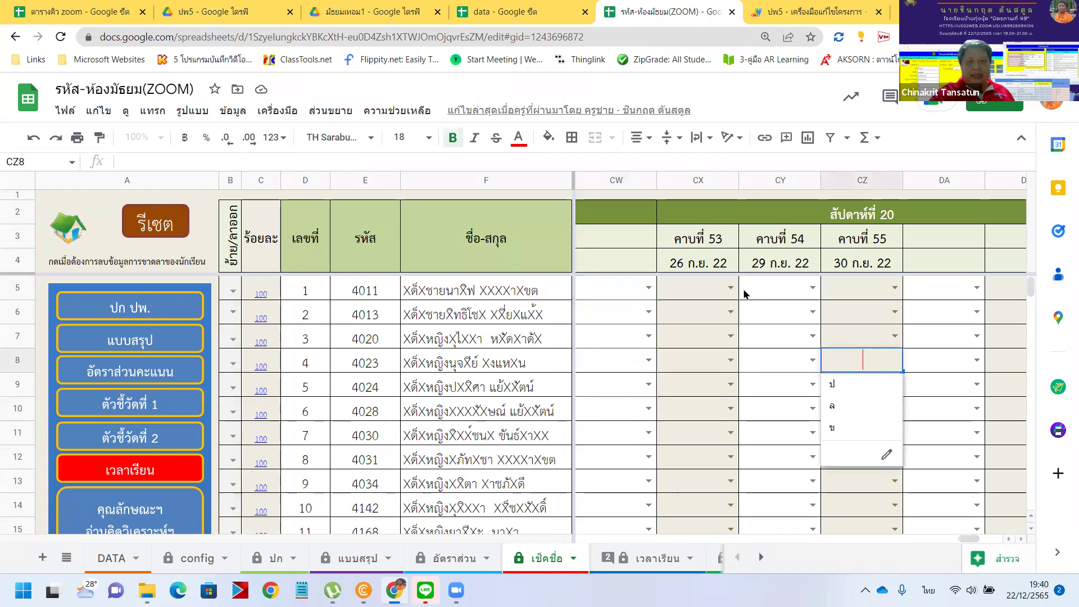
click(730, 288)
click(772, 346)
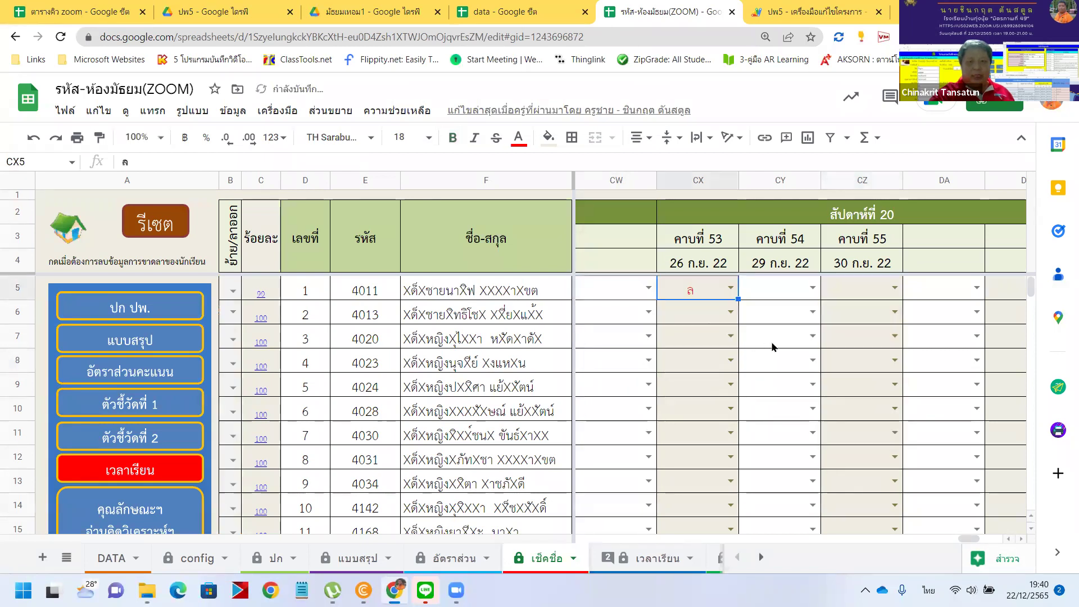
- Mark the third student as ล under คาบที่ 55 in cell CZ7 and clear that entry again
click(894, 336)
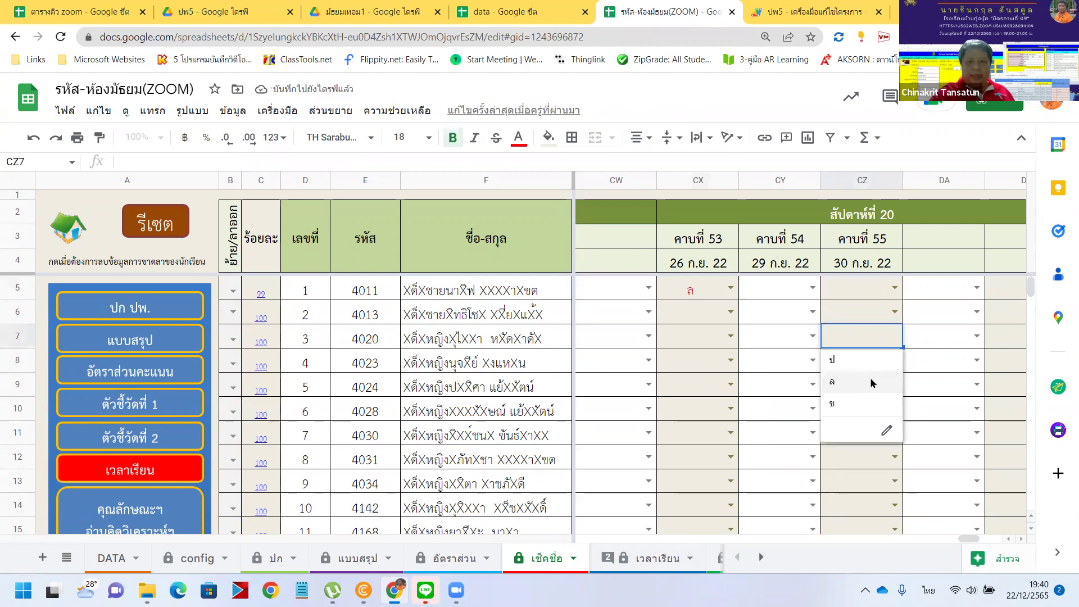
click(873, 384)
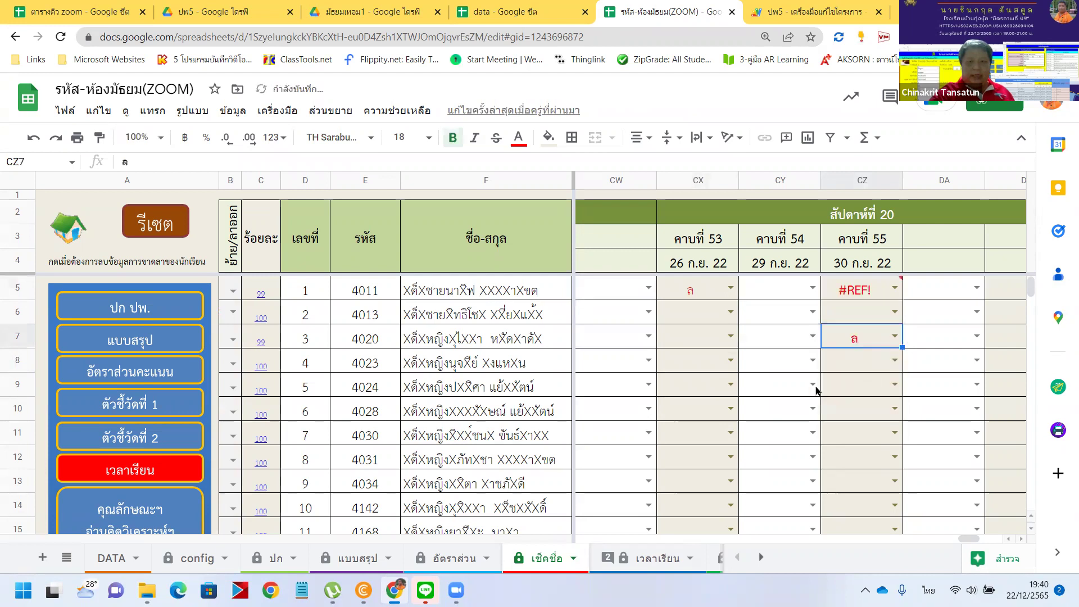
click(885, 291)
click(882, 340)
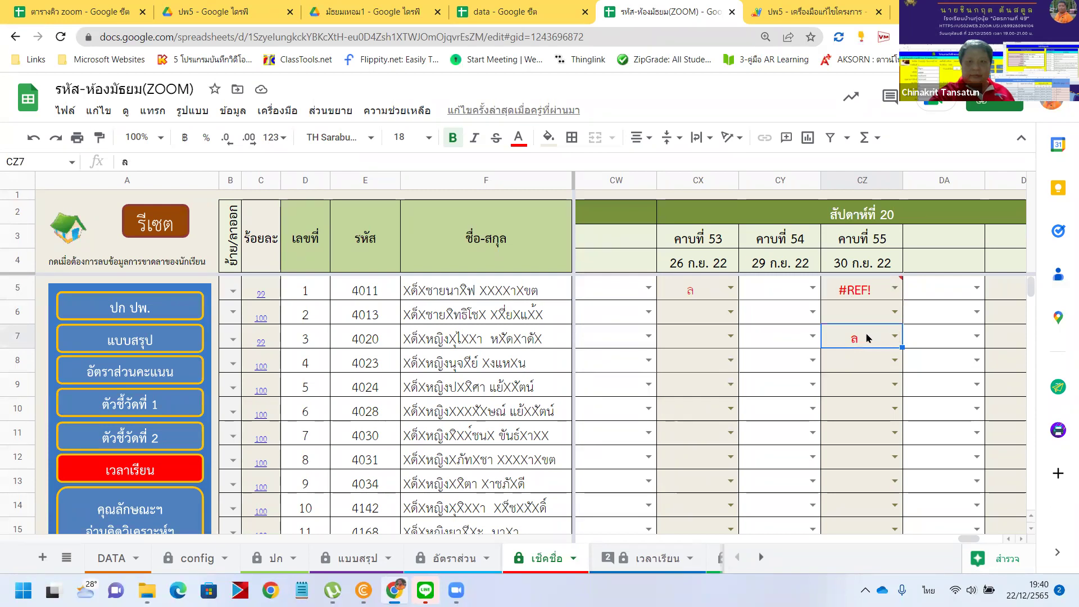
key(Delete)
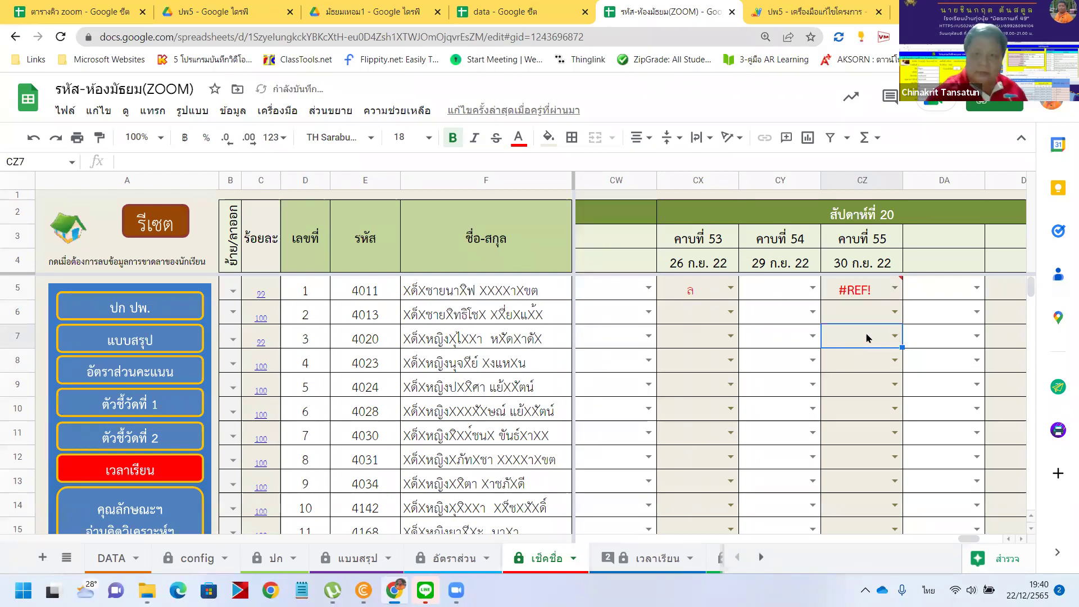
- Check the formula in cell CZ5 and mark the second student as ป under คาบที่ 55 in cell CZ6
click(874, 289)
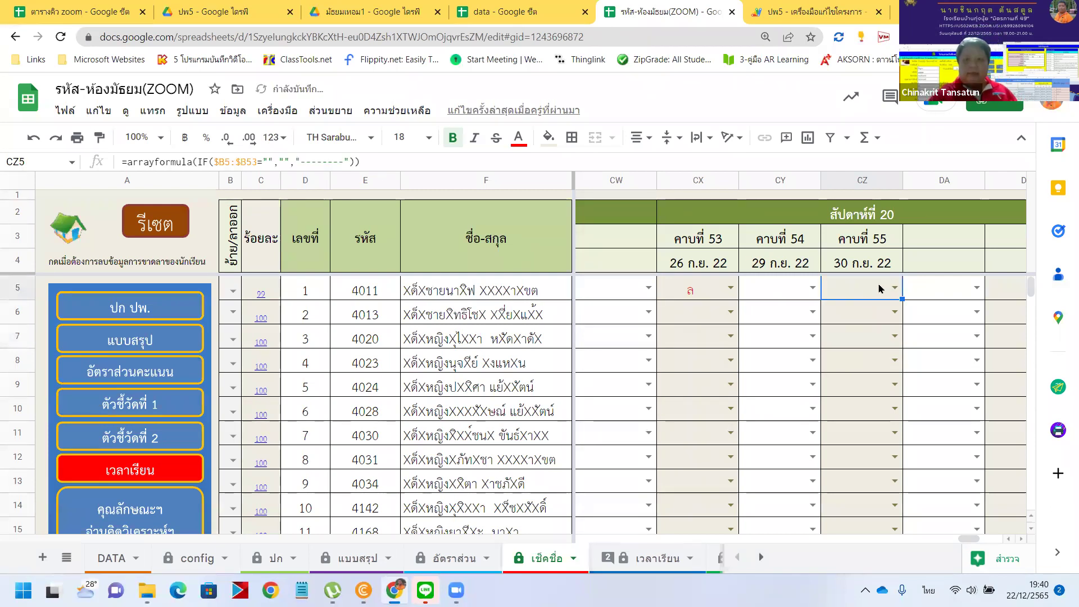
click(895, 311)
click(857, 343)
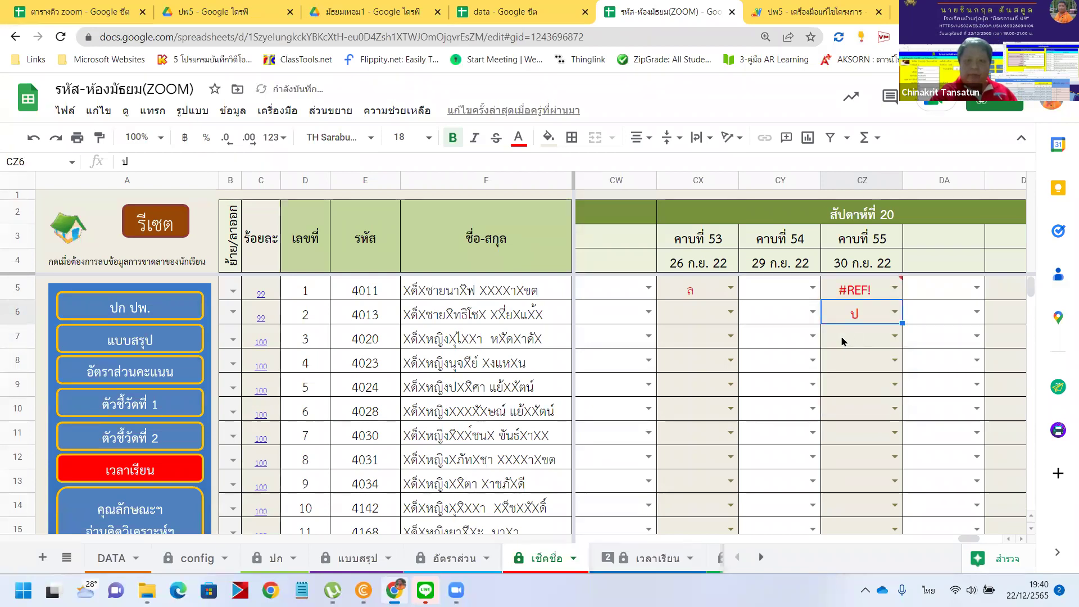
- Examine the error in cell CZ5 and compare it with the contents of cells CX5 and CW5
click(864, 297)
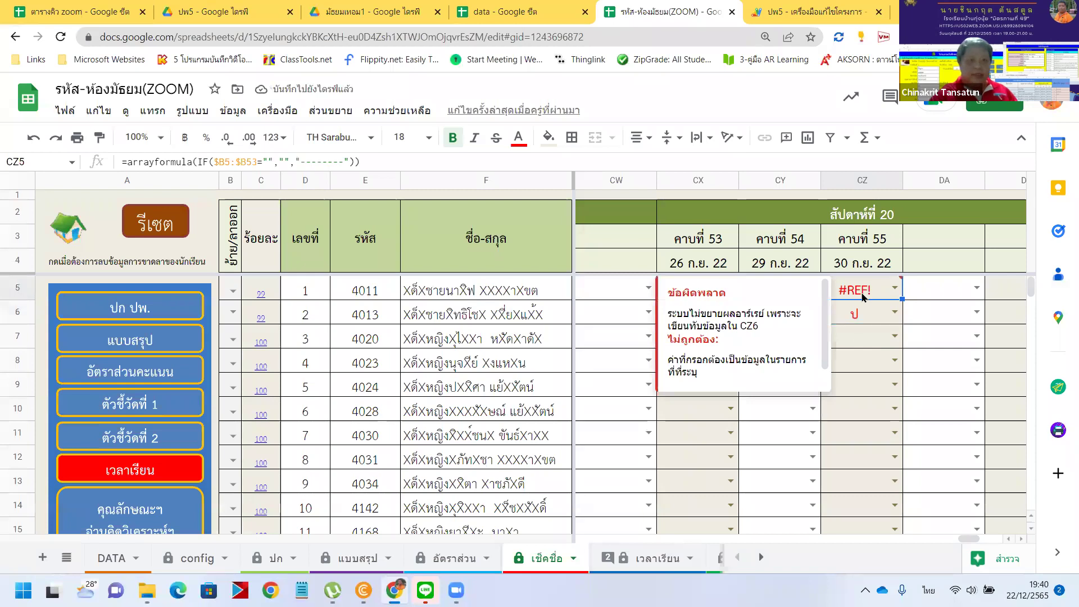
click(866, 392)
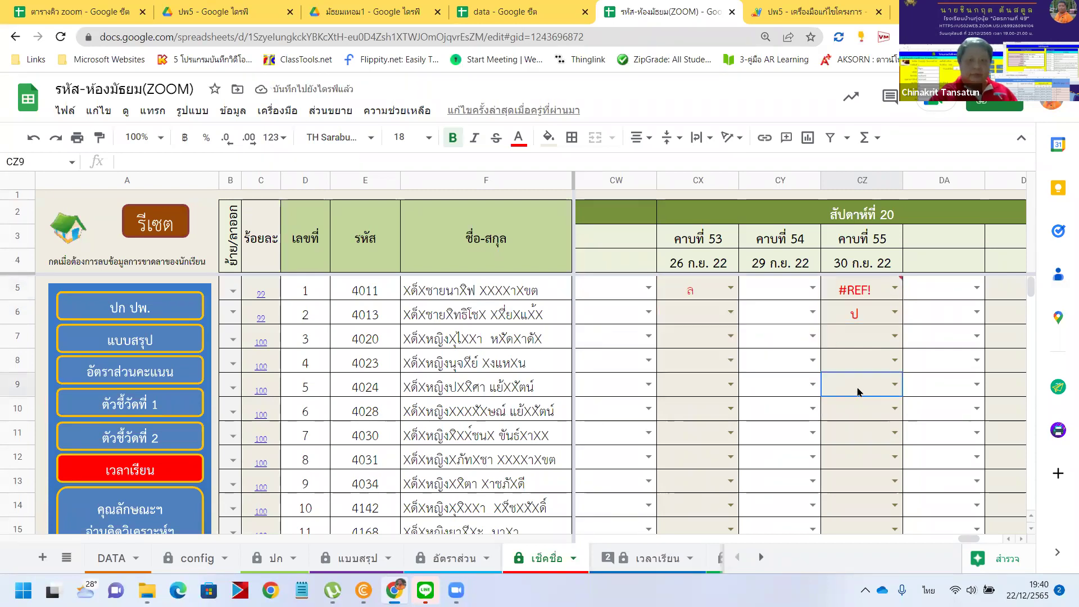
key(Up)
key(Return)
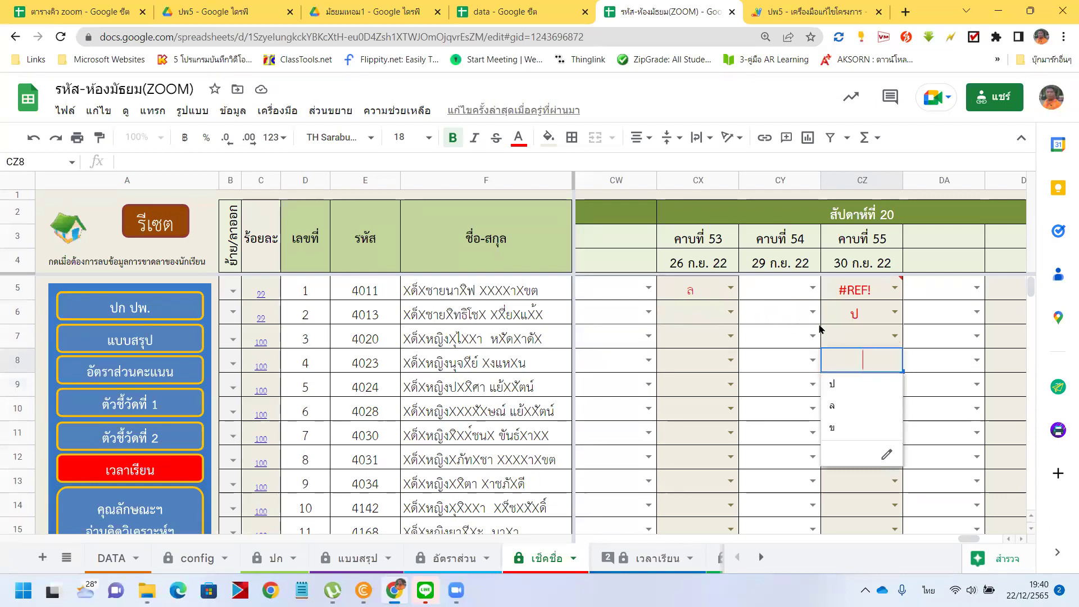
click(864, 294)
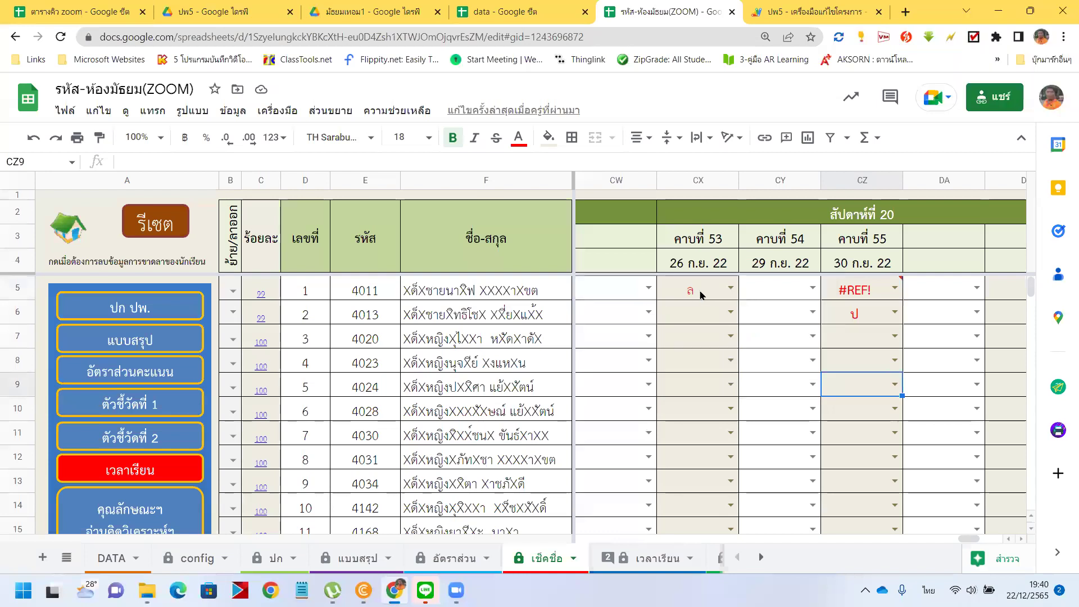
click(701, 295)
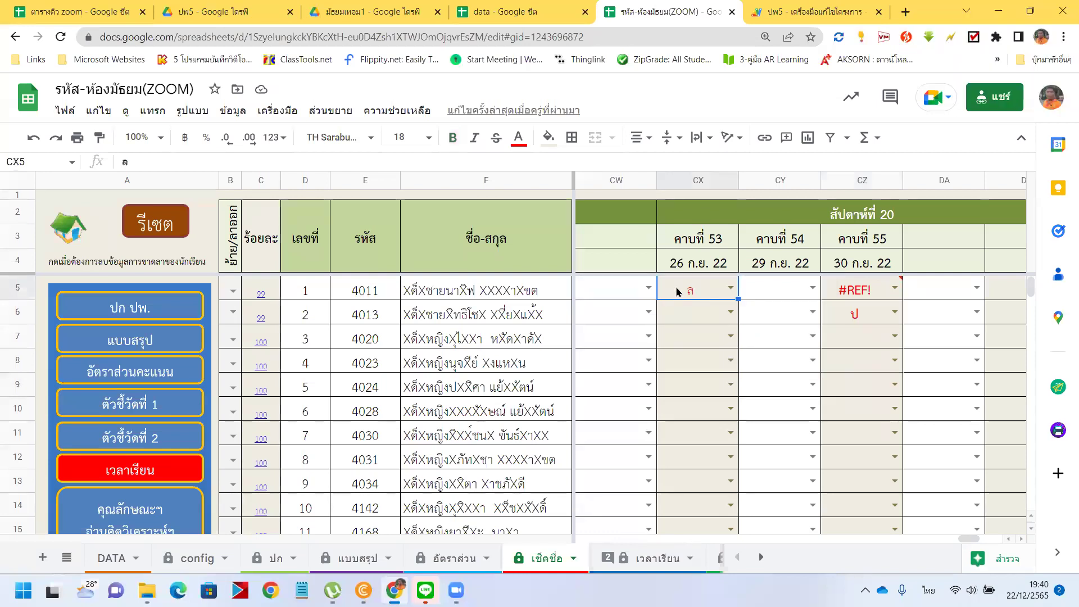
click(628, 288)
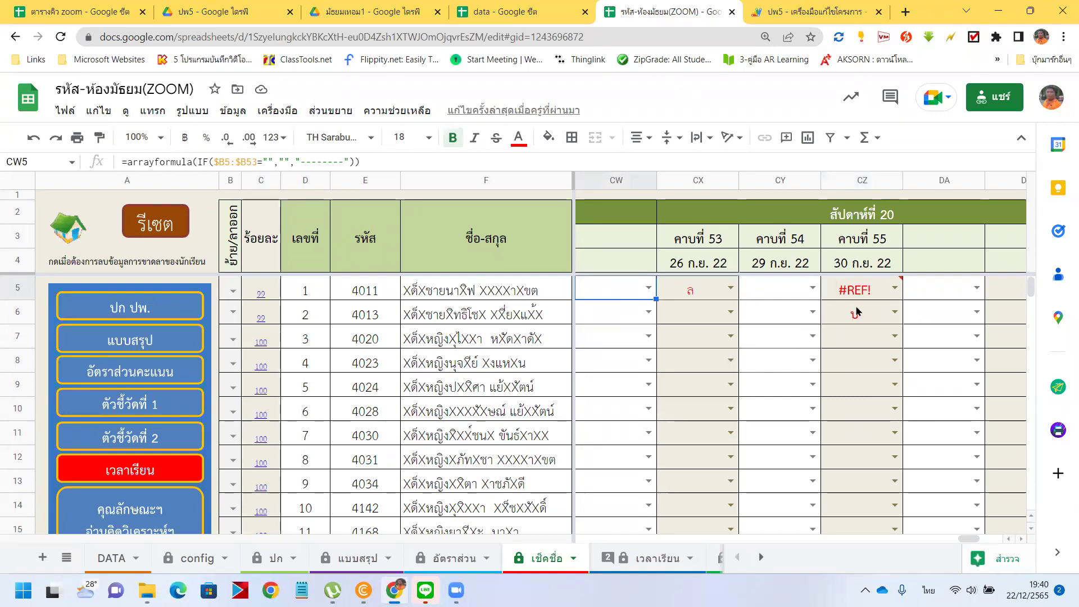
- Mark the second and third students as ป under คาบที่ 53 in cells CX6 and CX7
click(730, 312)
click(691, 345)
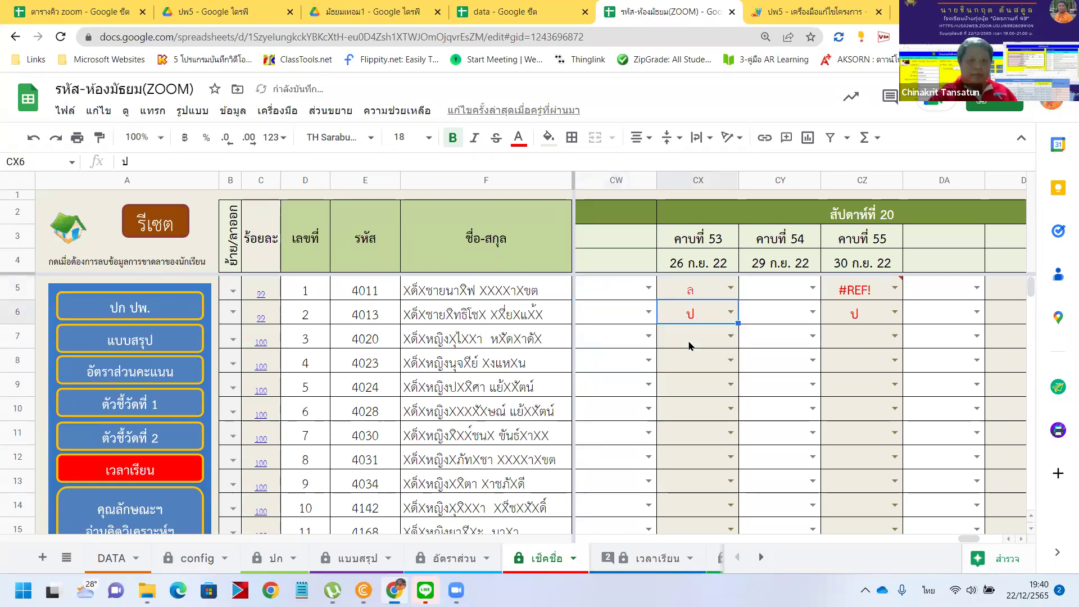
click(730, 337)
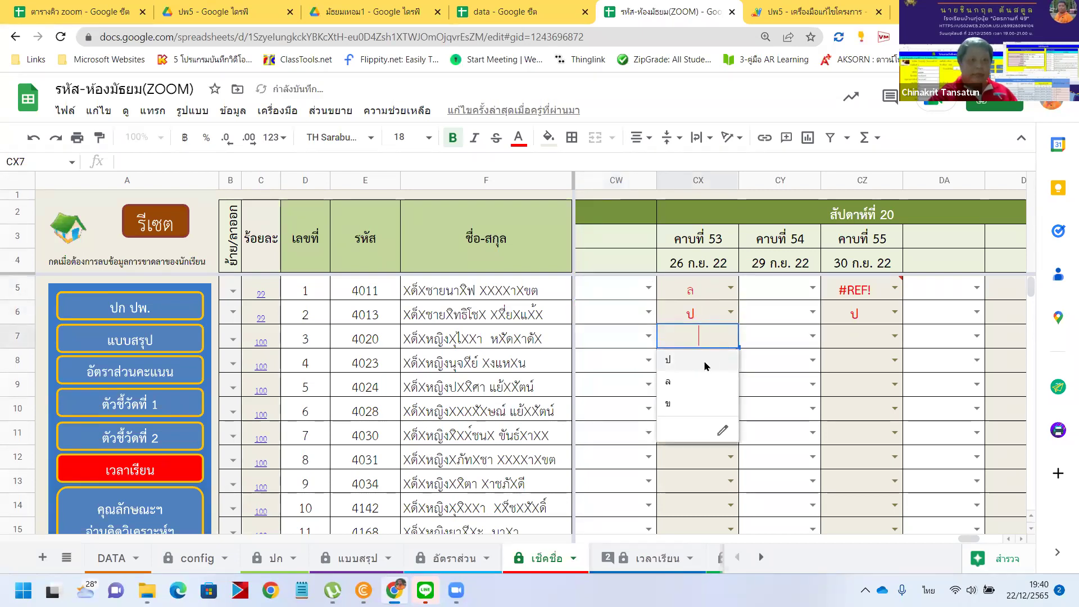
click(704, 366)
- Inspect the first student's row again, checking the entry in CX5 and the array formulas in CW5 and CZ5
click(711, 290)
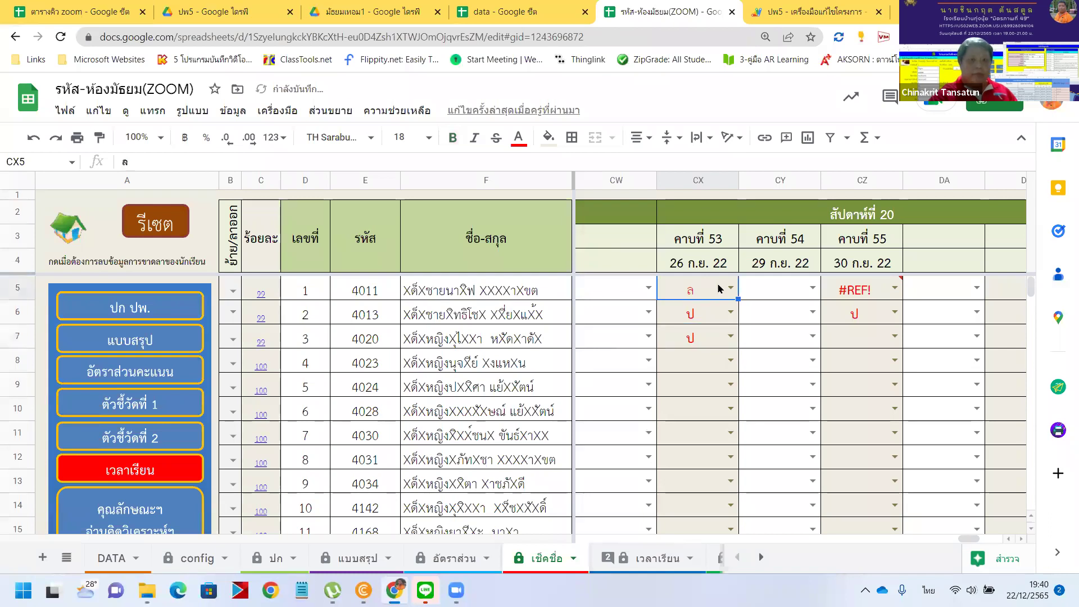
click(612, 291)
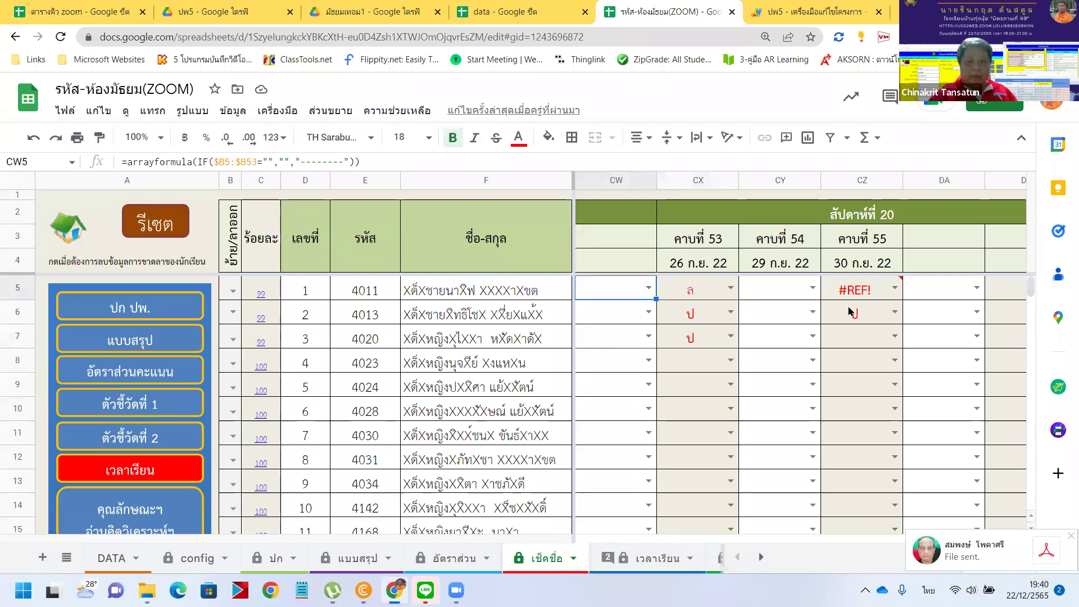
double_click(892, 286)
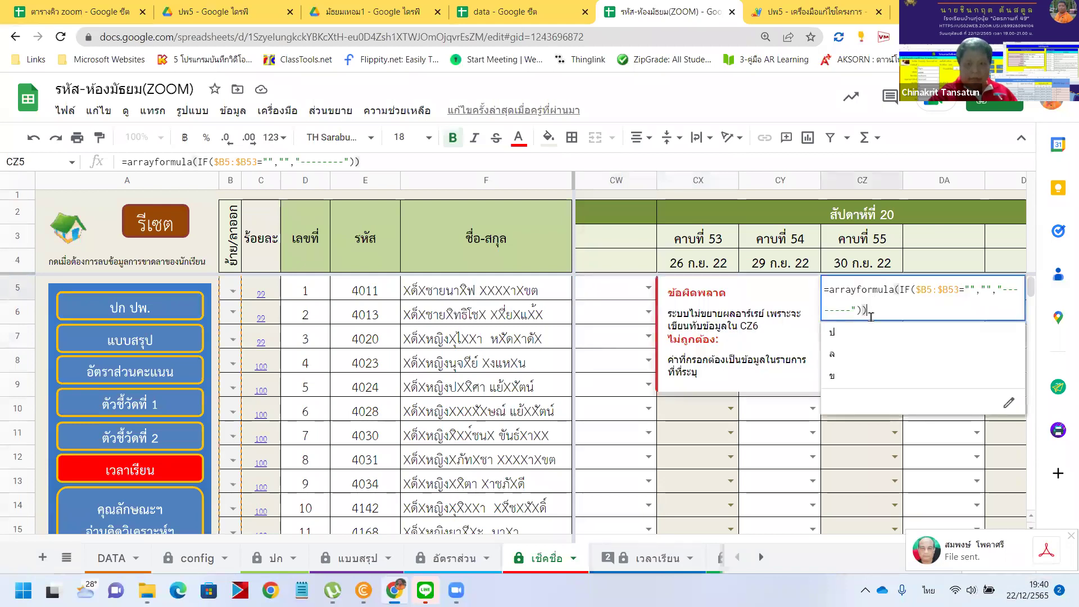
click(725, 457)
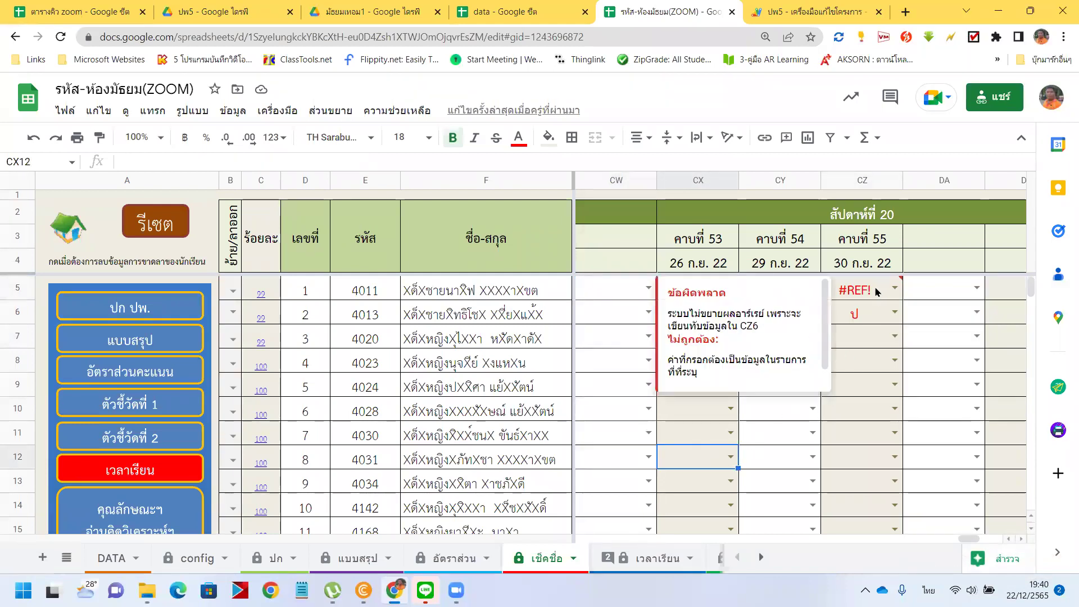
click(876, 291)
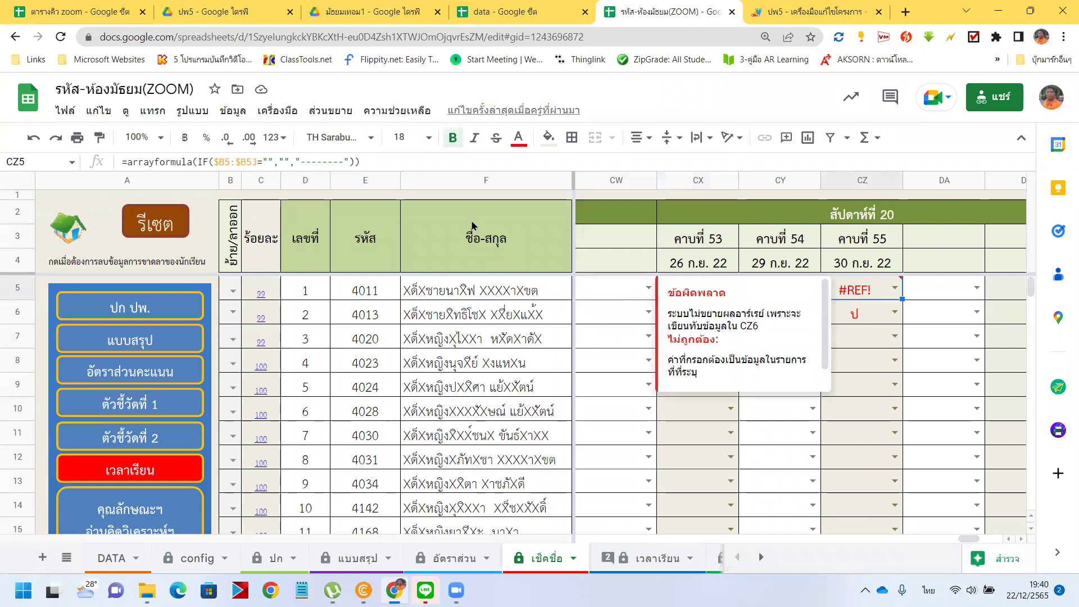
click(594, 292)
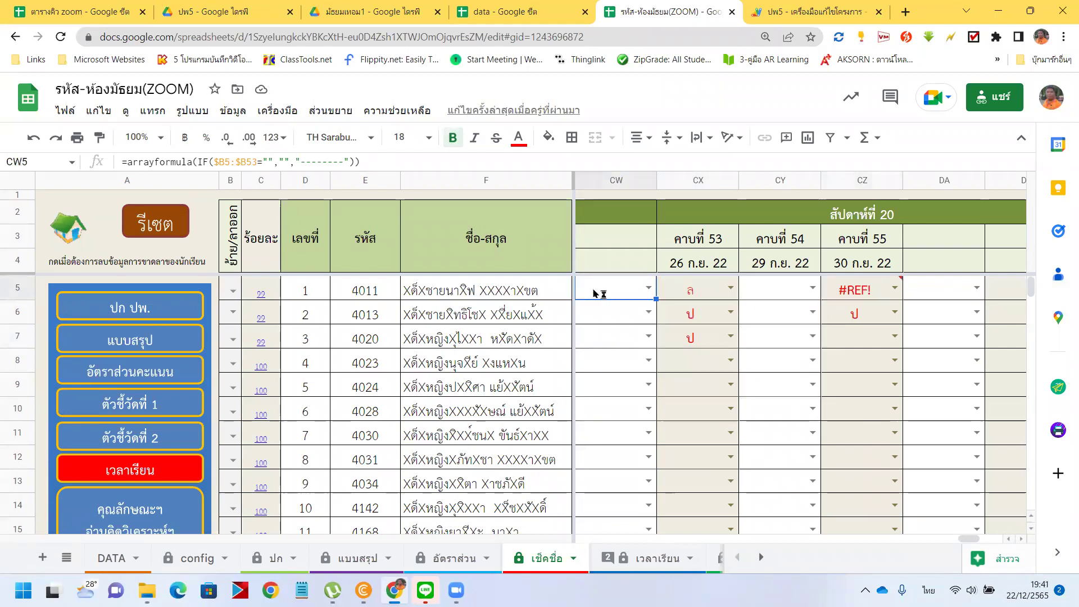
click(725, 290)
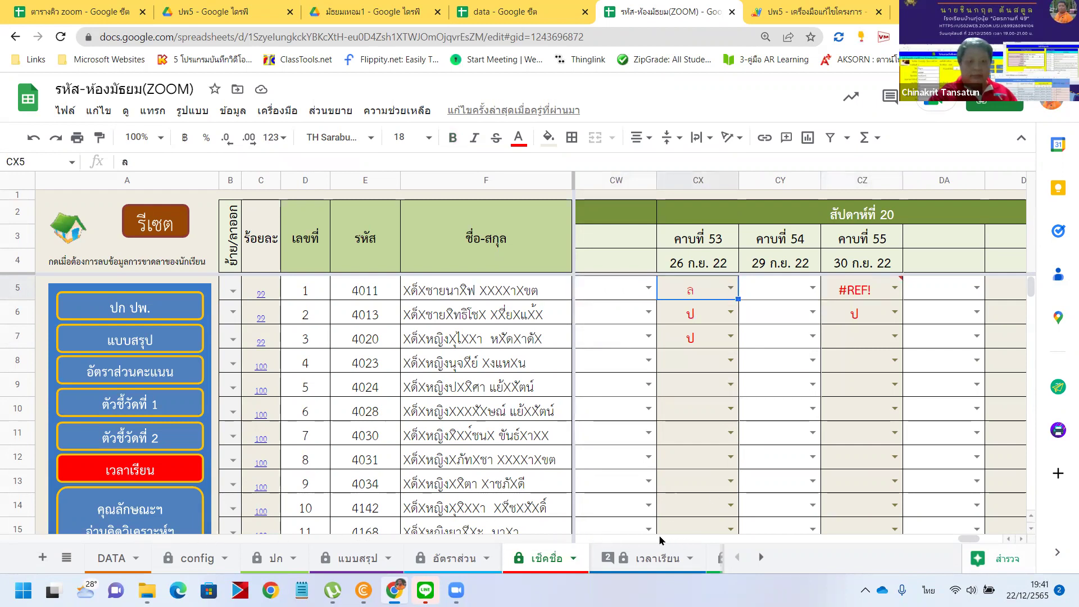
- Mark the first student as ป under คาบที่ 1 and คาบที่ 2 in cells H5 and I5
click(590, 540)
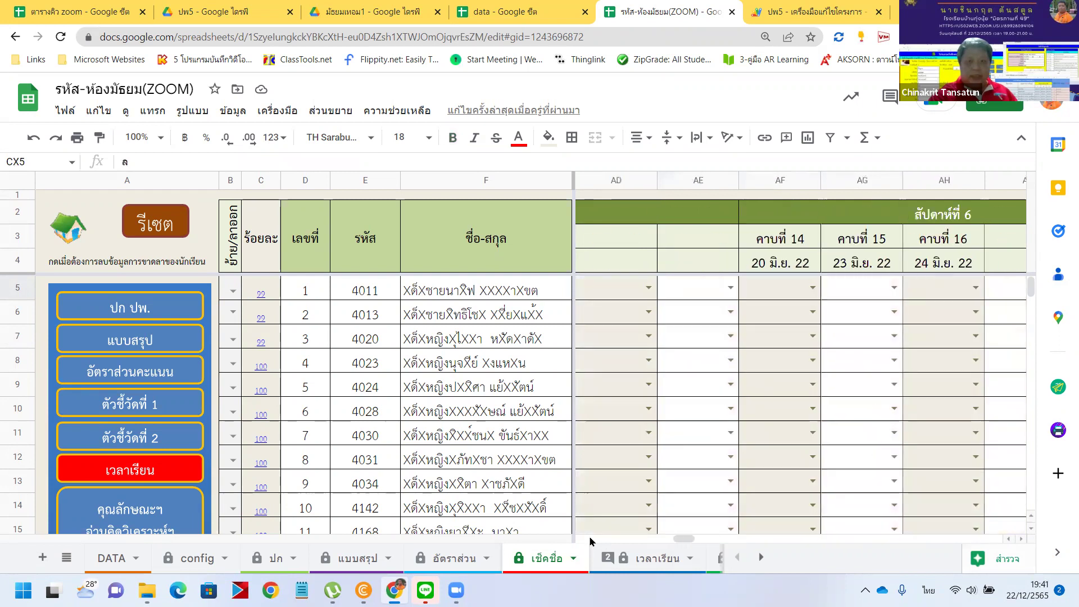
click(721, 288)
click(729, 287)
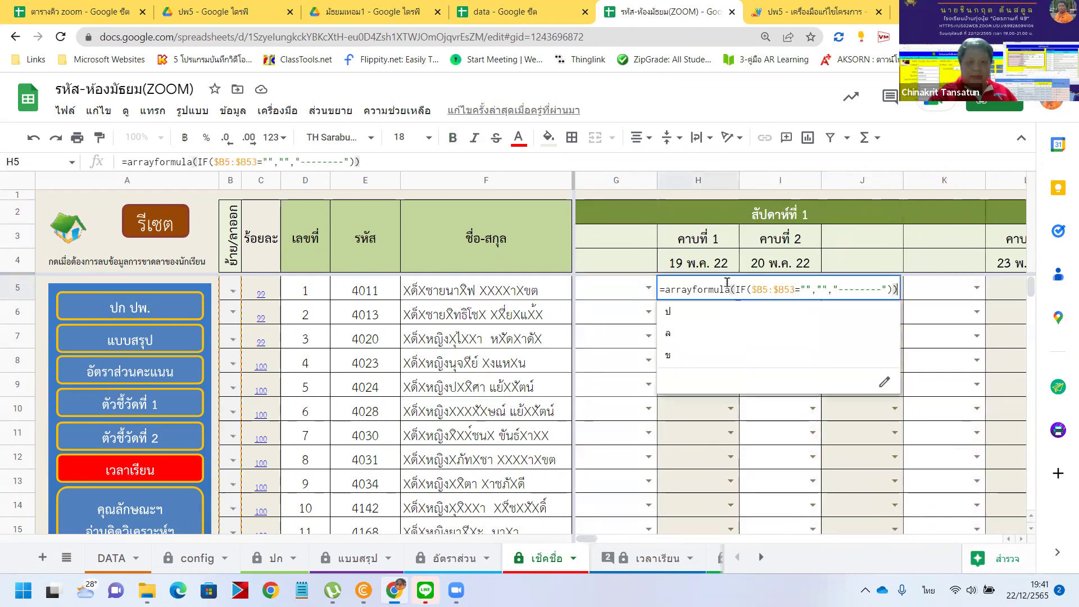
click(687, 314)
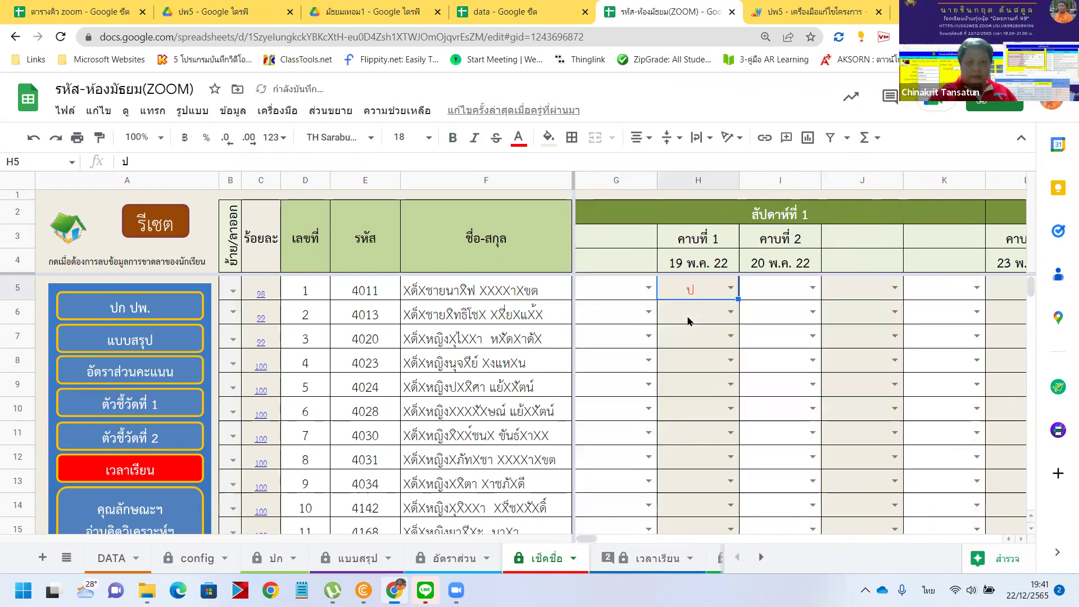
click(812, 288)
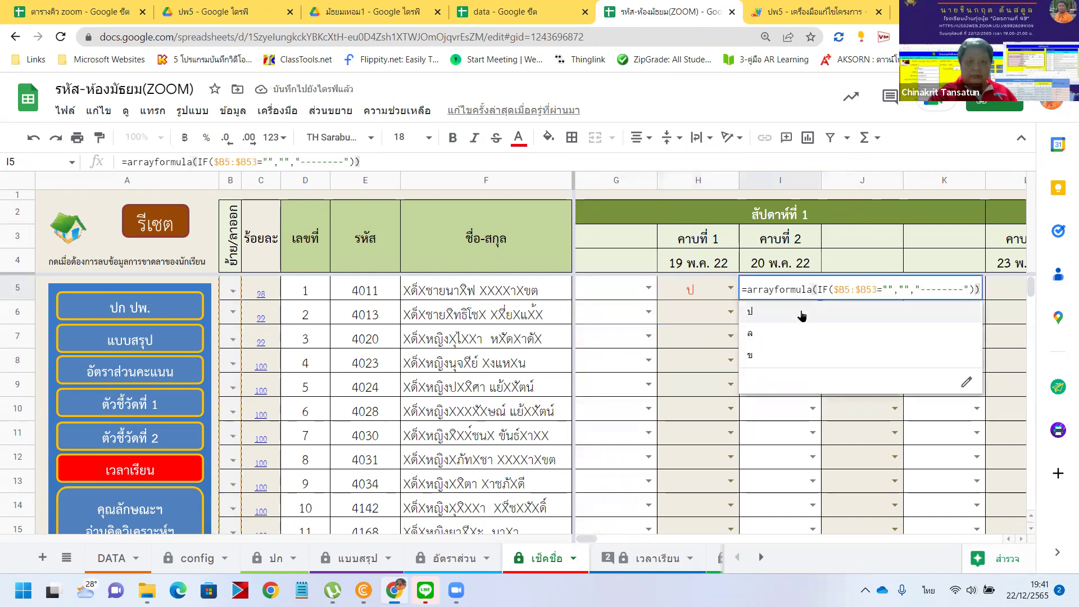
click(800, 325)
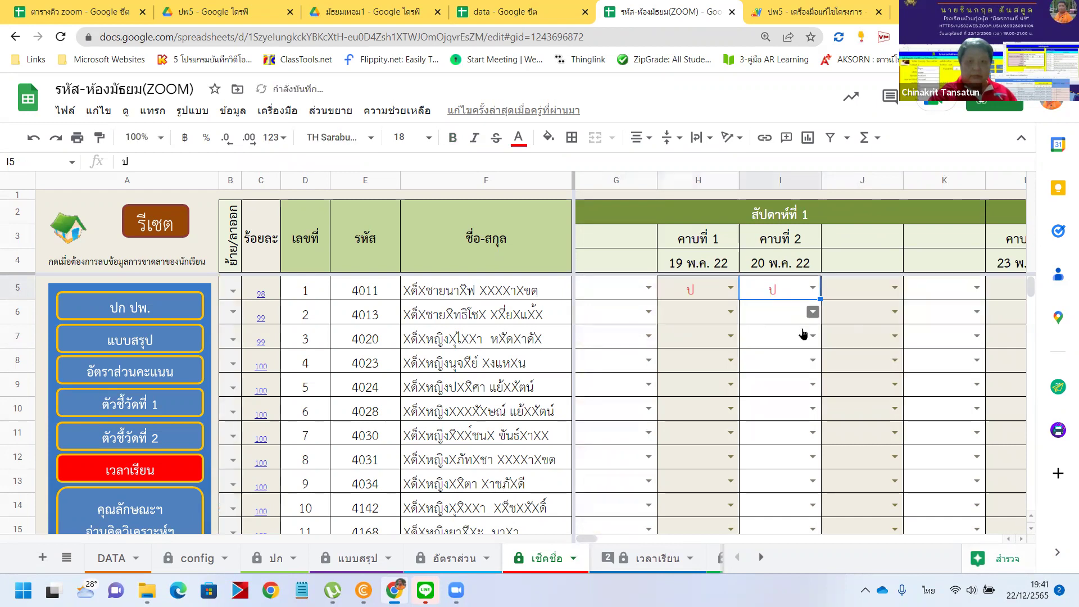
- Mark the second student as ล under คาบที่ 2 and คาบที่ 1 in cells I6 and H6
click(812, 312)
click(758, 358)
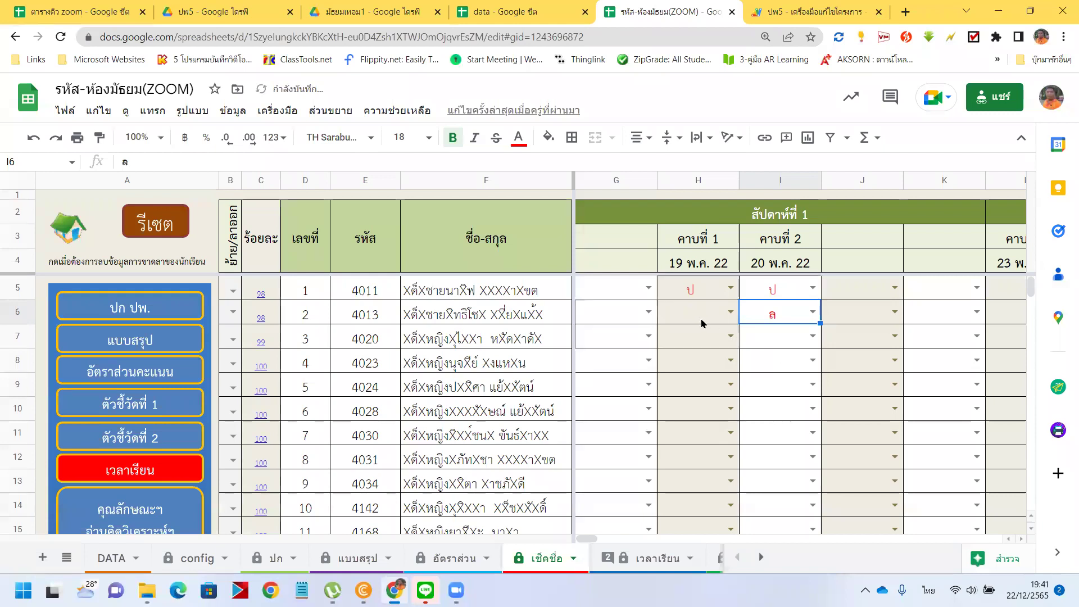
click(731, 313)
click(730, 313)
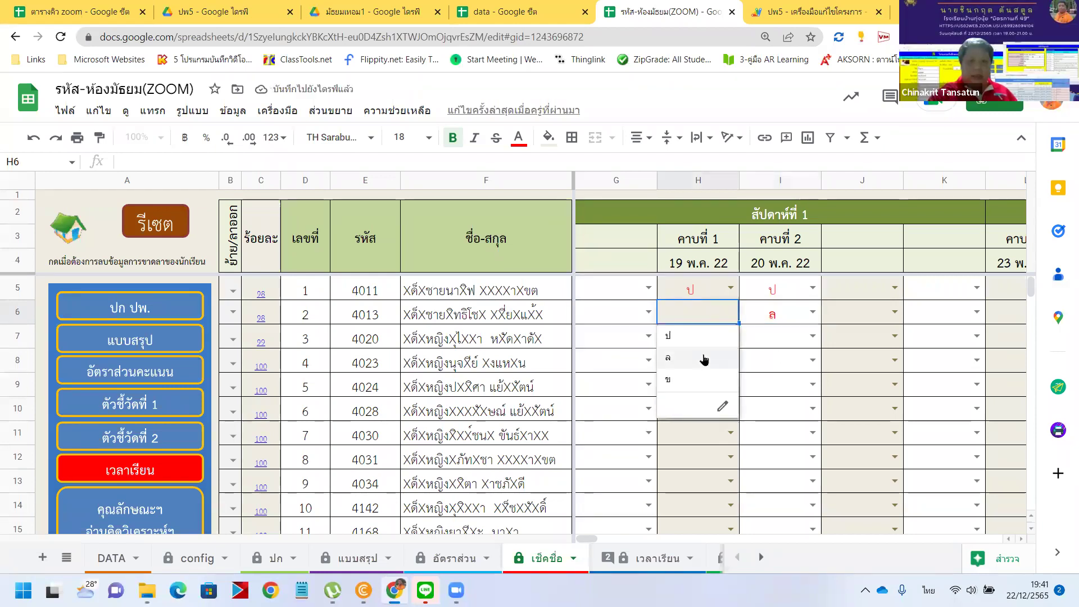
click(704, 358)
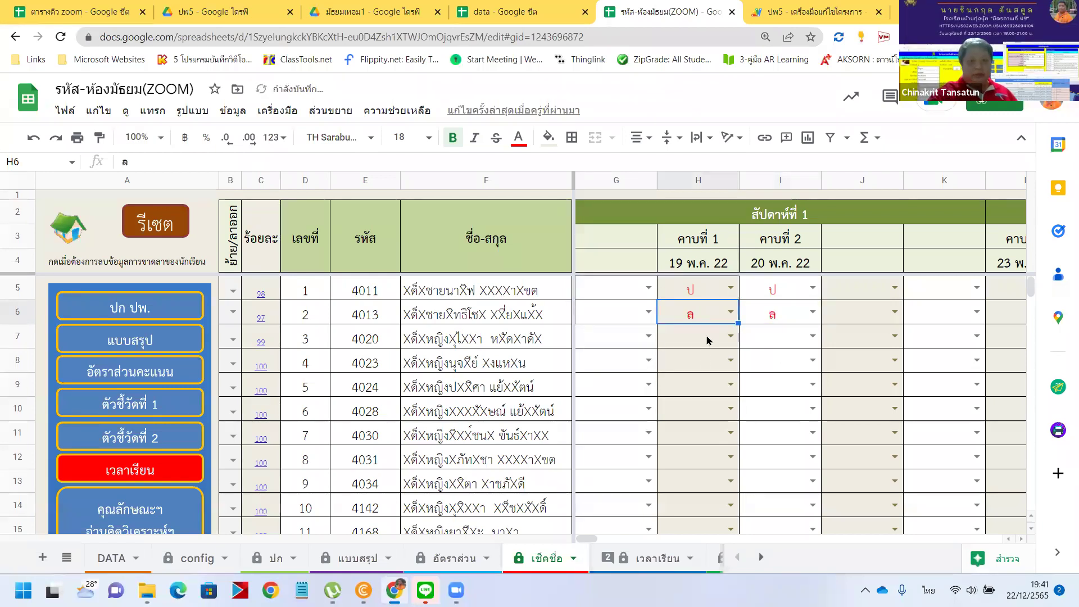
- Mark the first student as ป in cell G5 and check the entries in H5 and I5
click(711, 292)
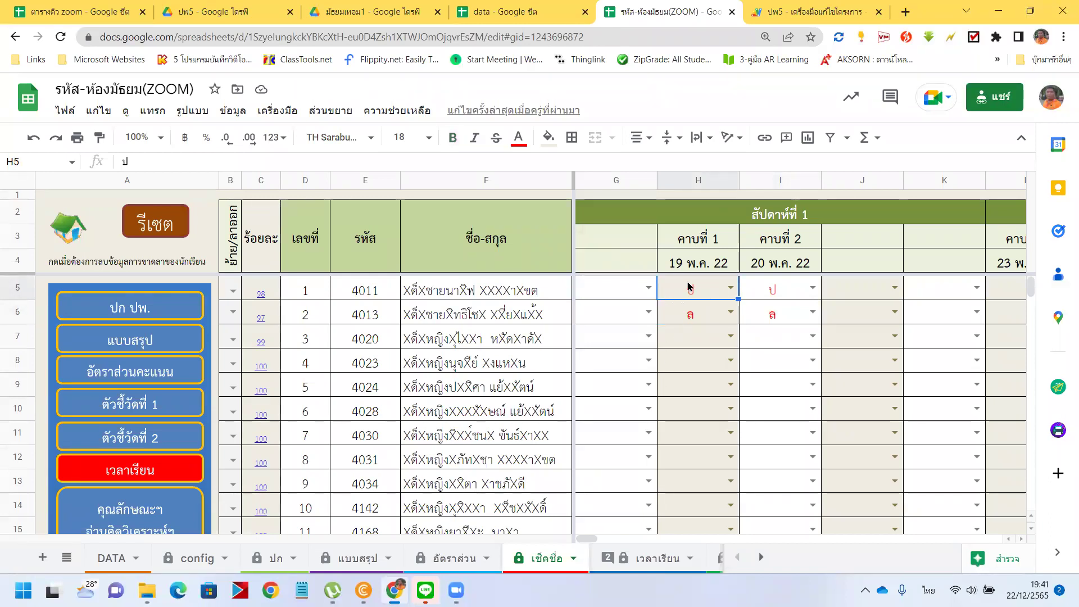
click(648, 288)
click(610, 317)
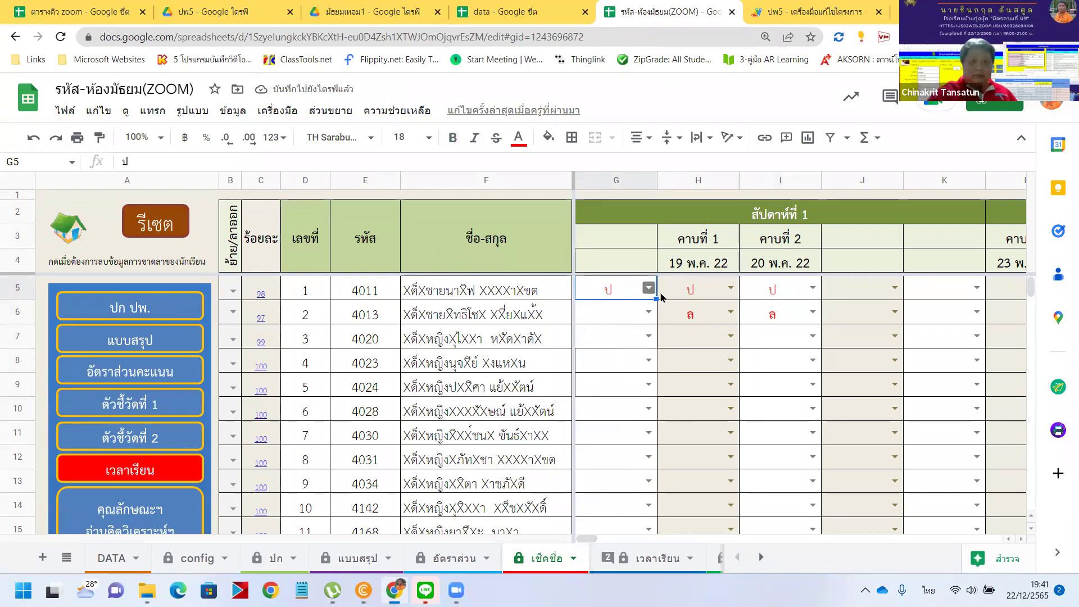
click(716, 298)
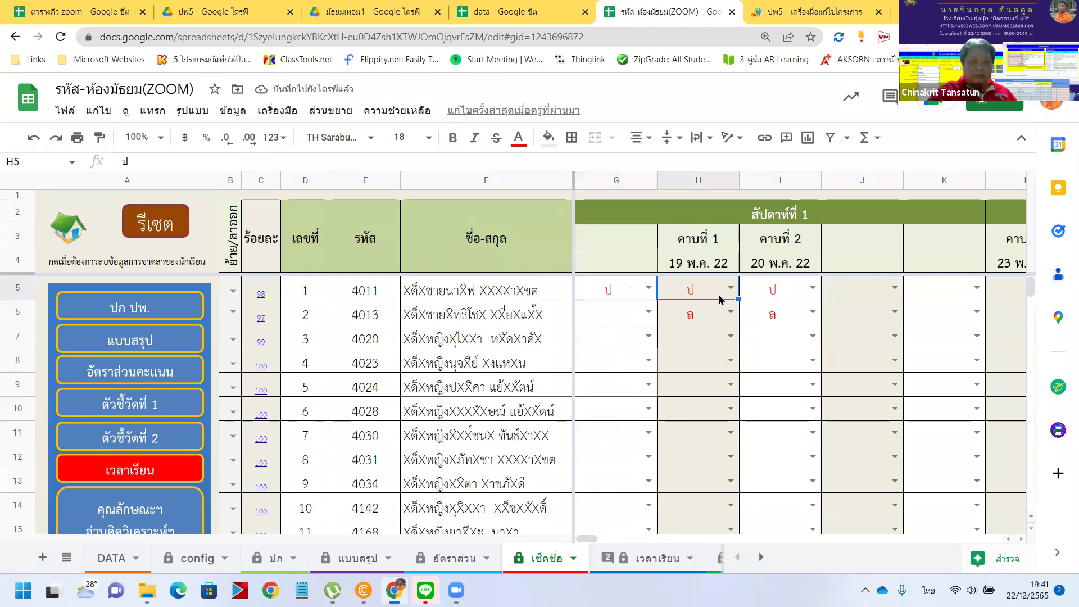
click(792, 291)
- Clear the array formula from cell CV5 near สัปดาห์ที่ 20 and mark the first student as ป there
drag(588, 539, 982, 534)
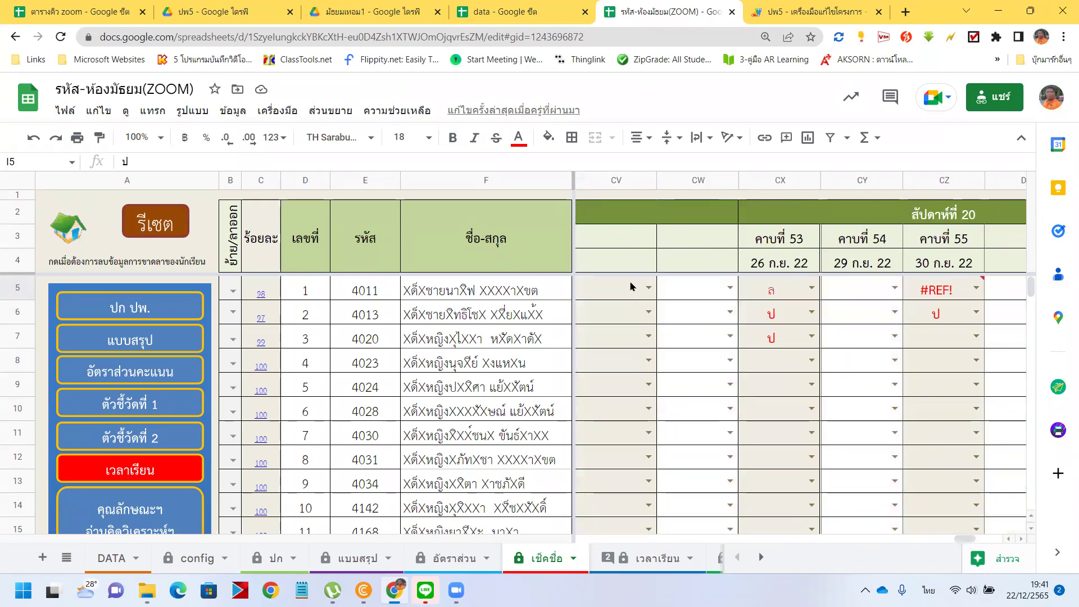
click(632, 286)
double_click(651, 288)
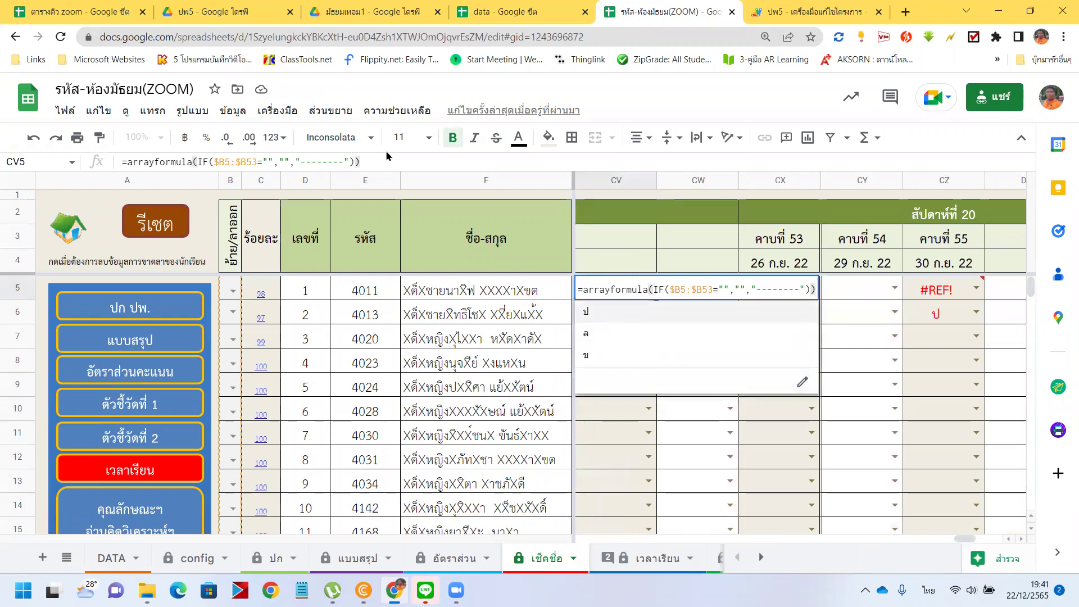
drag(360, 162, 141, 145)
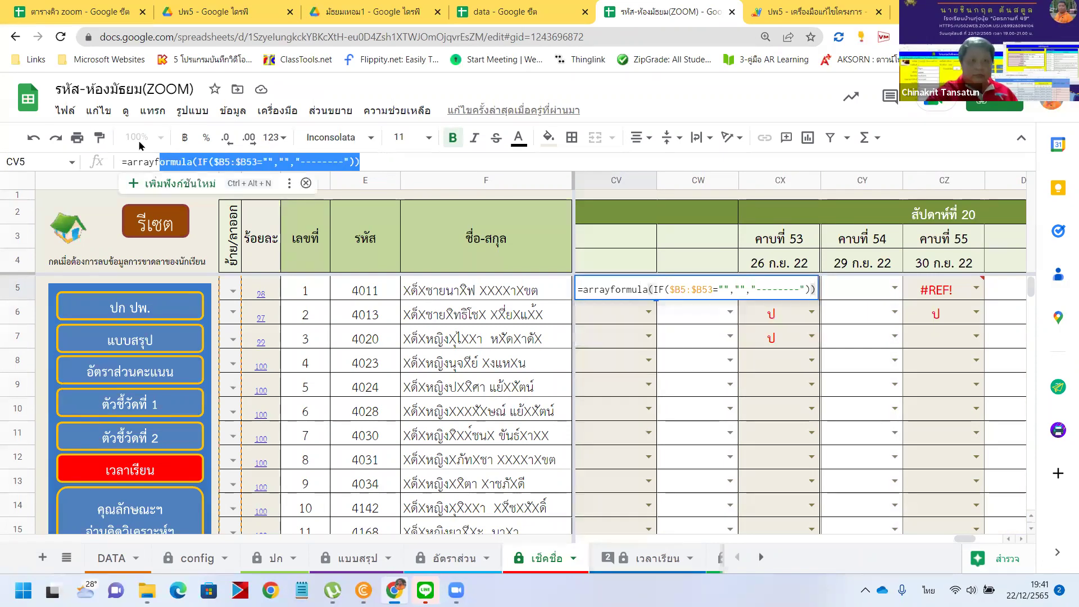
click(78, 139)
key(Escape)
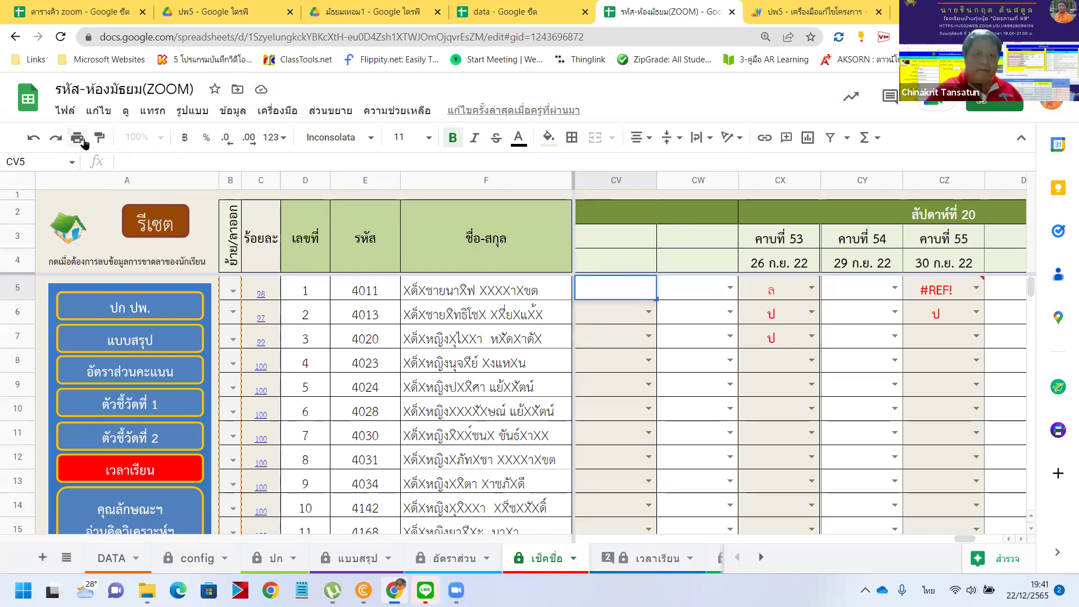
key(Down)
key(Down)
key(Down)
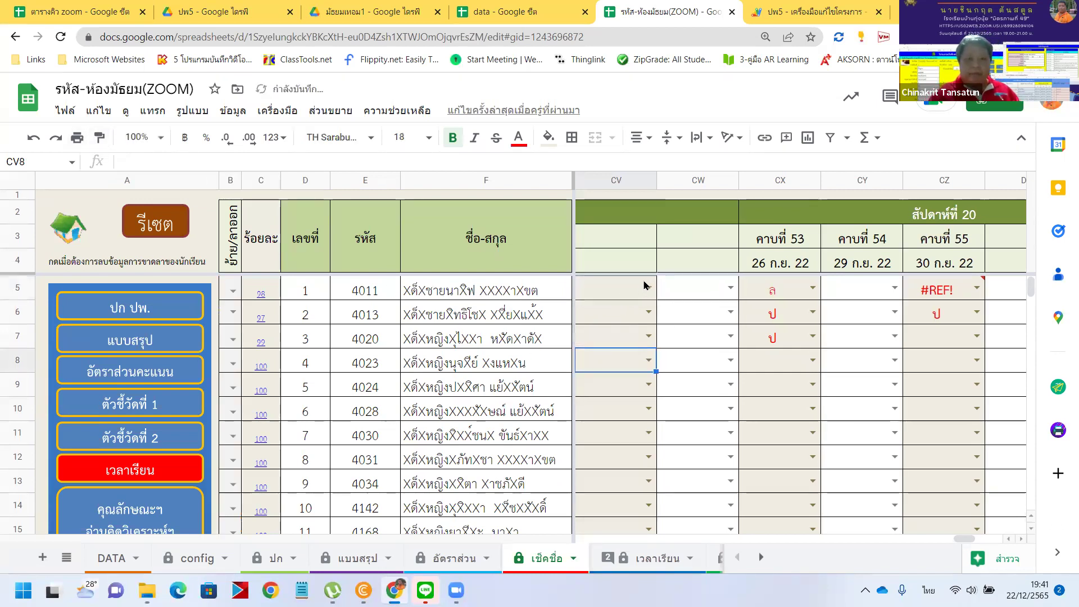
click(649, 288)
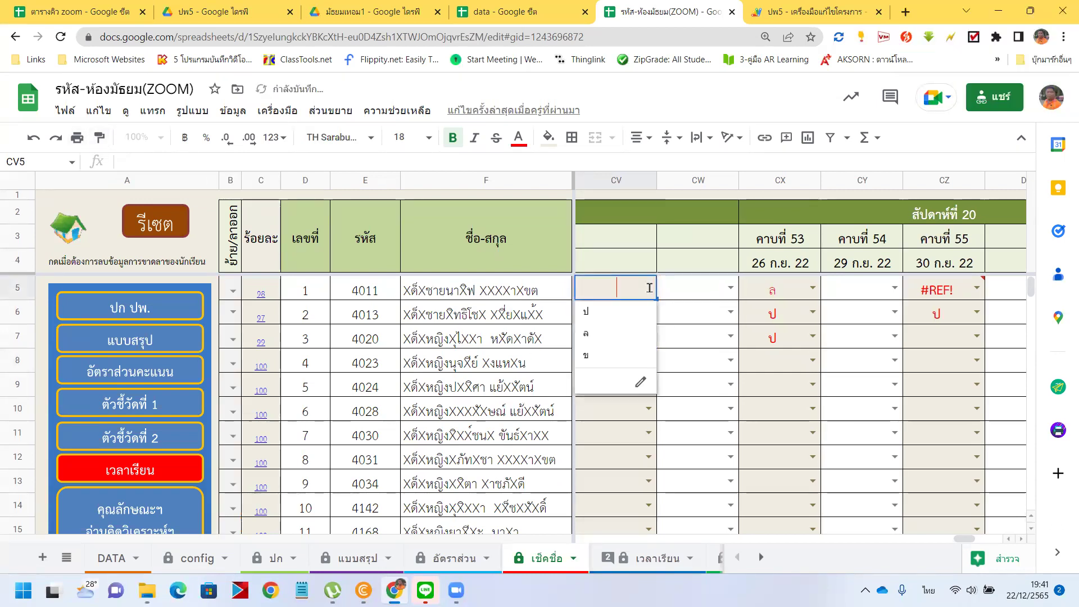
click(633, 315)
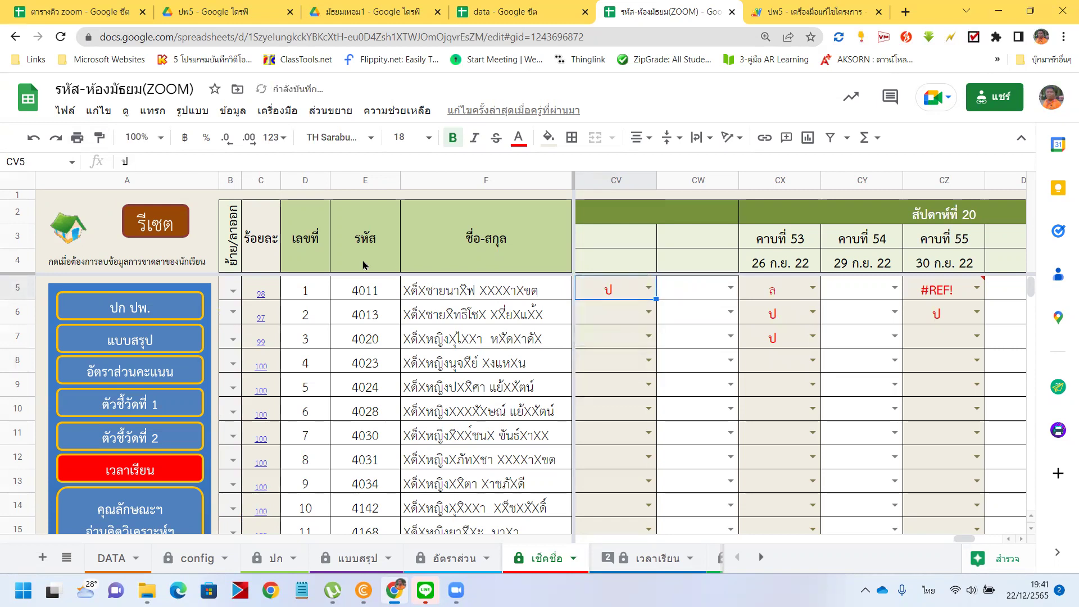
- Reset the attendance entries and clear the array formulas from cells CW5 and CX5
click(147, 223)
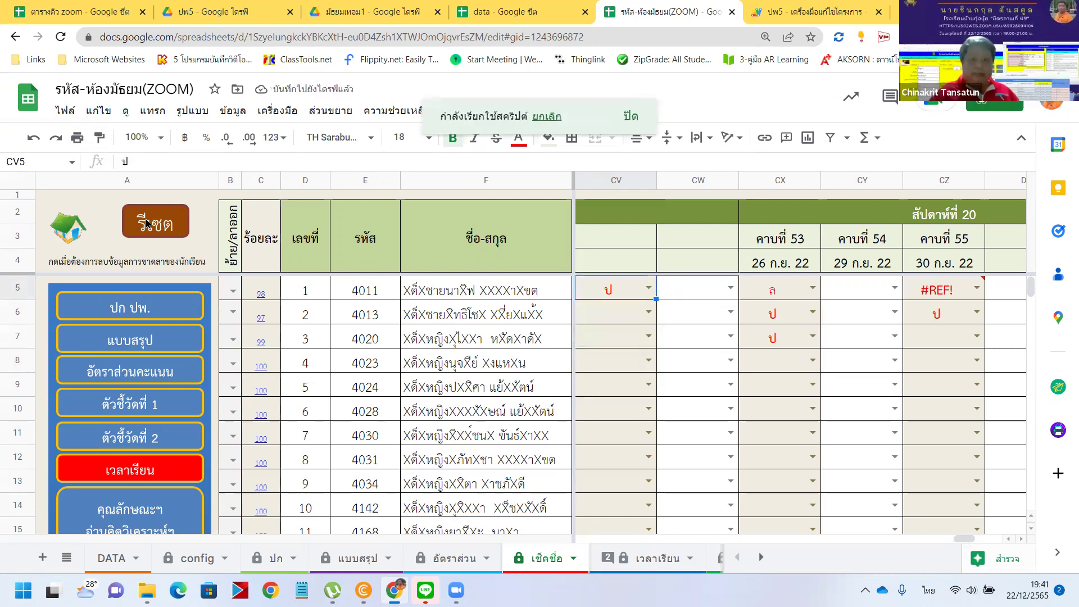
click(723, 287)
drag(367, 162, 121, 162)
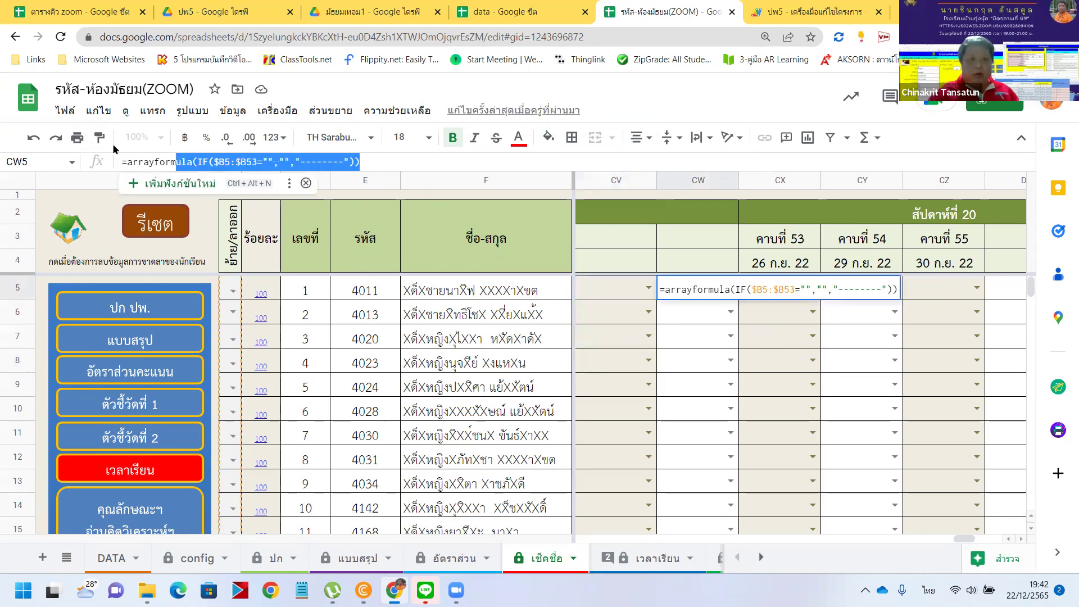
key(BackSpace)
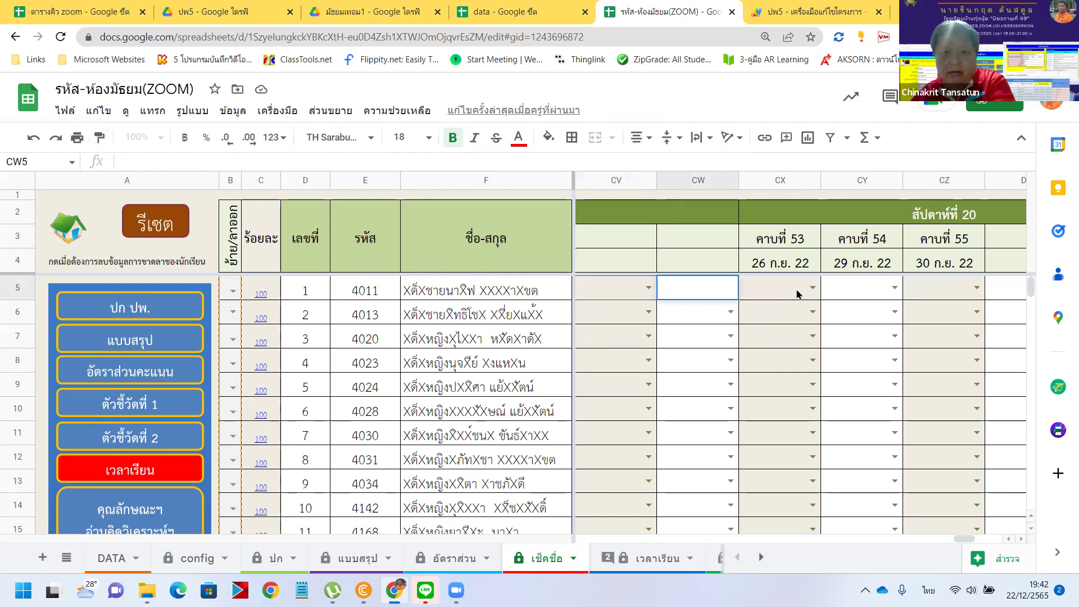
double_click(810, 288)
drag(374, 162, 120, 167)
key(BackSpace)
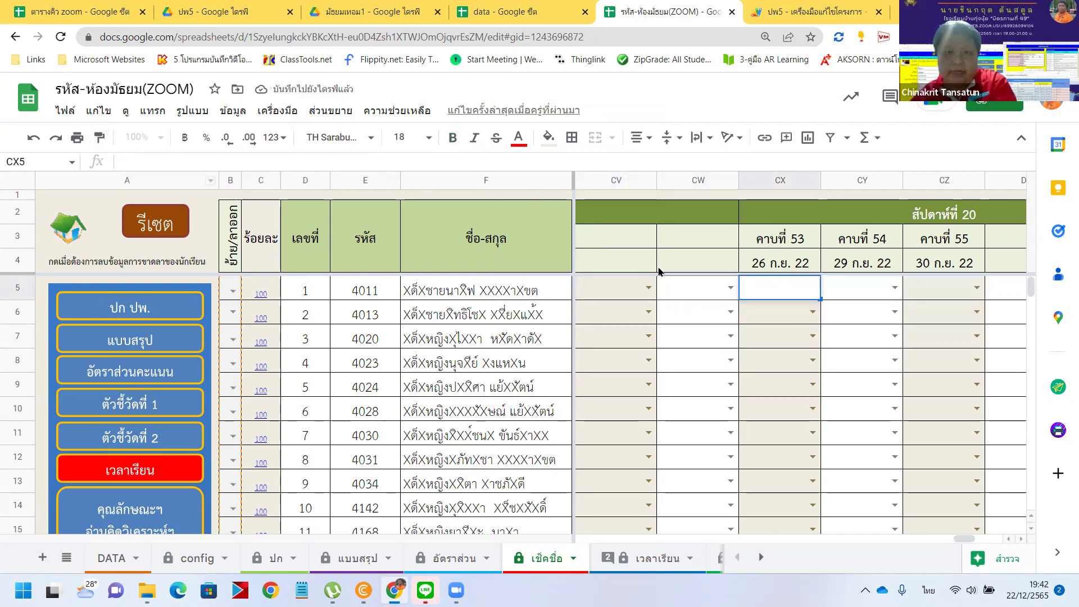
- Clear the array formulas from cells CY5 and CZ5 under คาบที่ 54 and คาบที่ 55
click(859, 294)
drag(394, 163, 107, 161)
key(BackSpace)
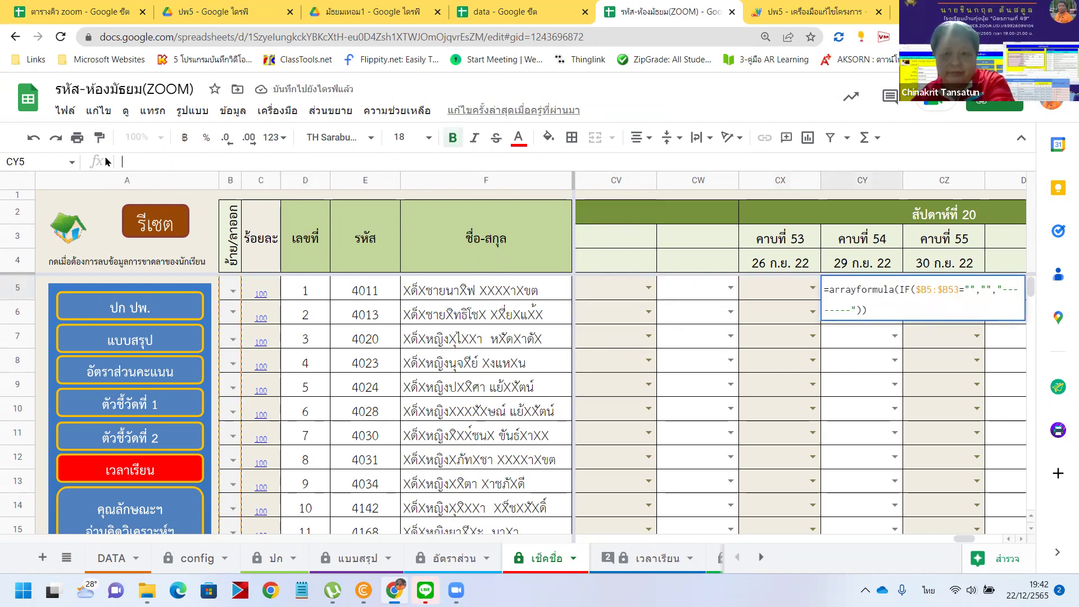
click(838, 283)
key(Tab)
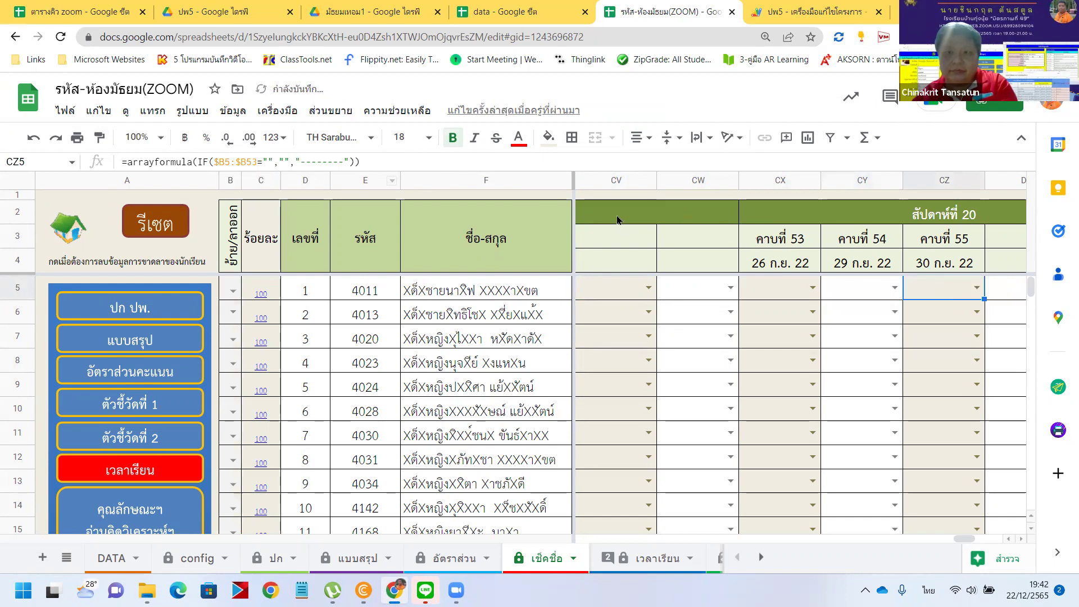
triple_click(334, 159)
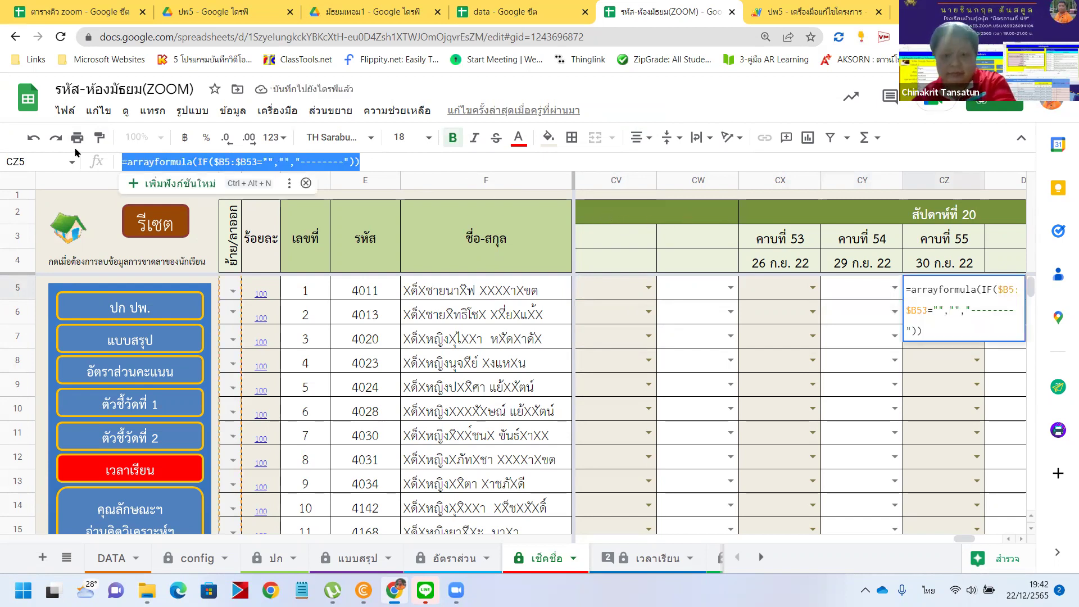
key(BackSpace)
click(623, 292)
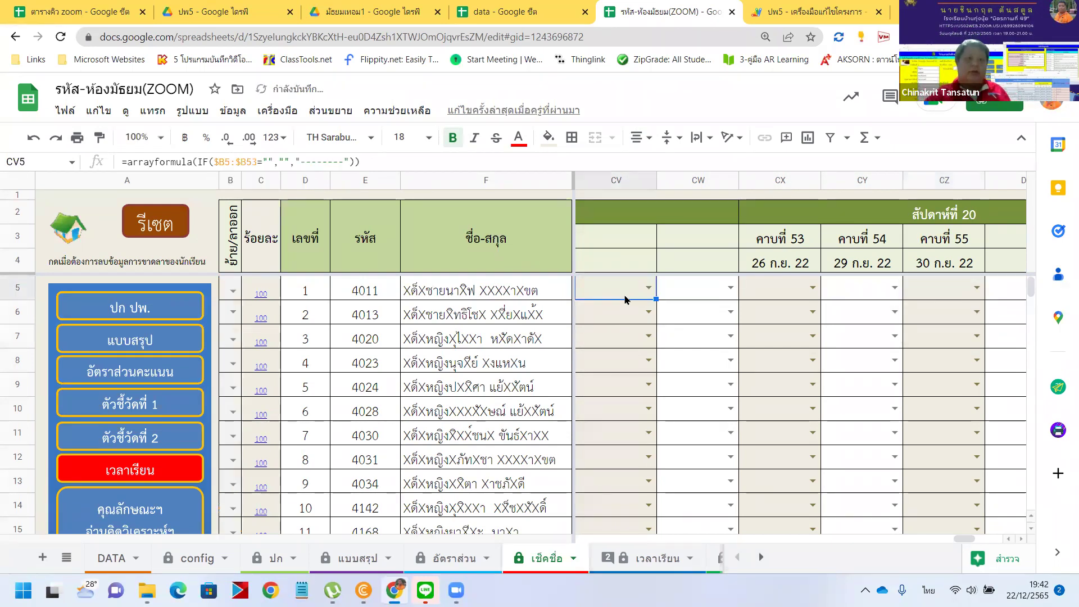
- Run the attendance reset again and delete the leftover ป from cell G5 under สัปดาห์ที่ 1
scroll(596, 539, left, 15)
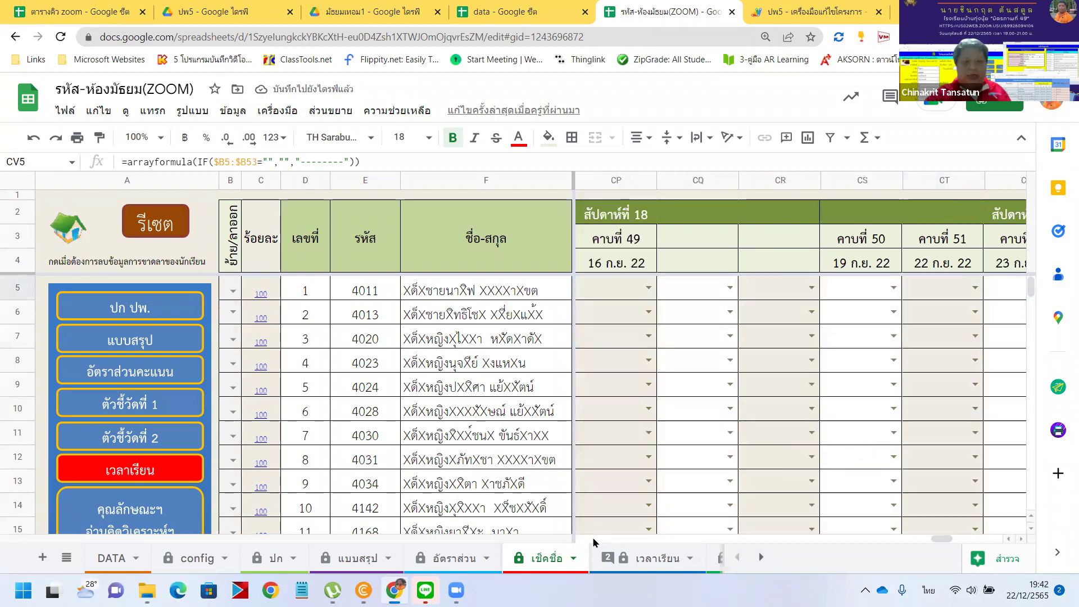
scroll(593, 543, left, 10)
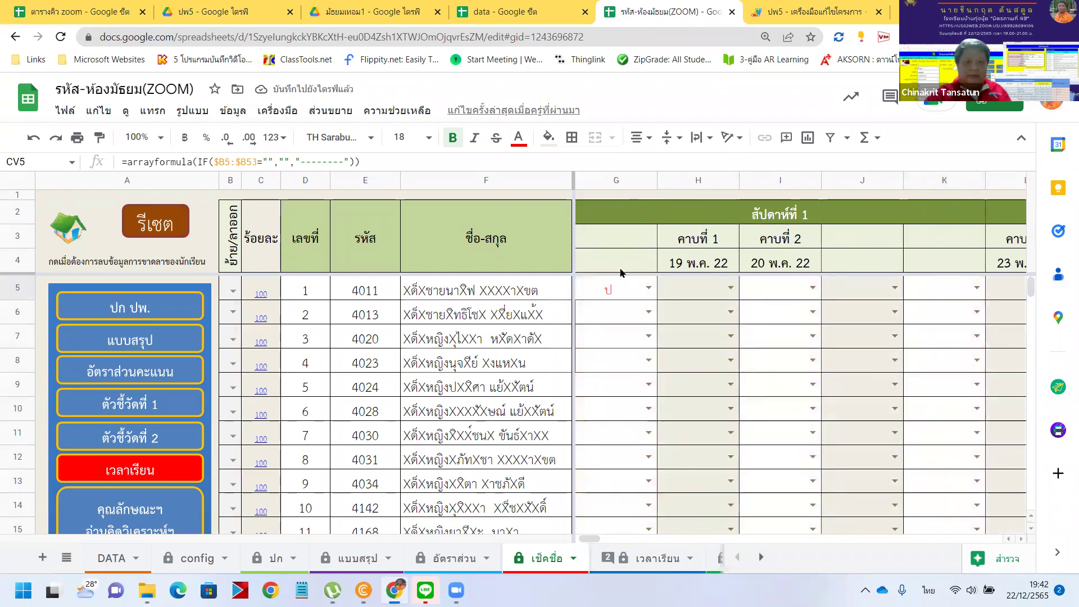
click(166, 226)
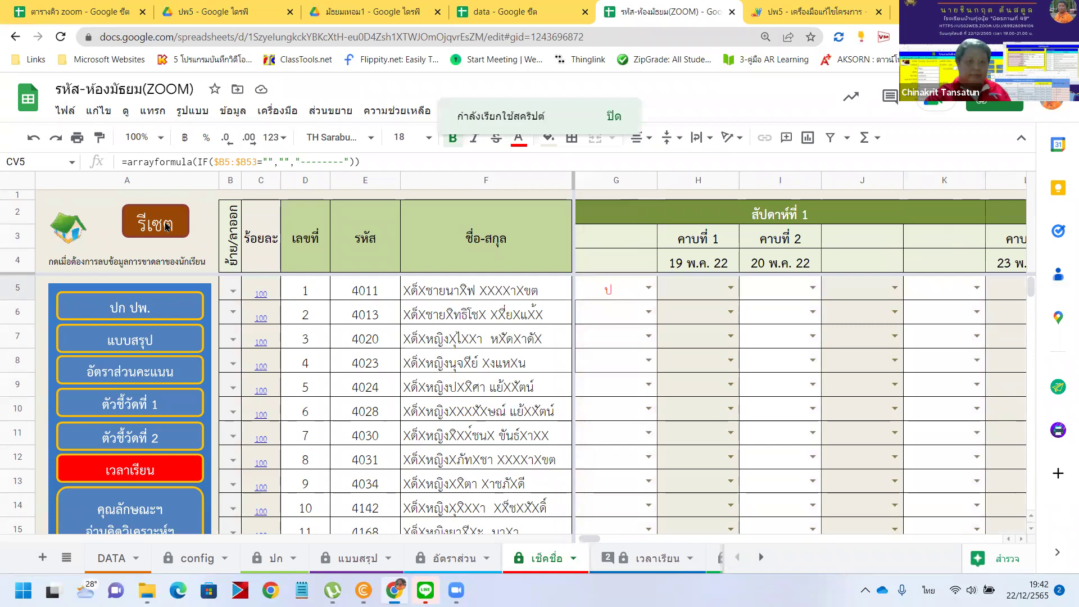
click(608, 289)
click(160, 226)
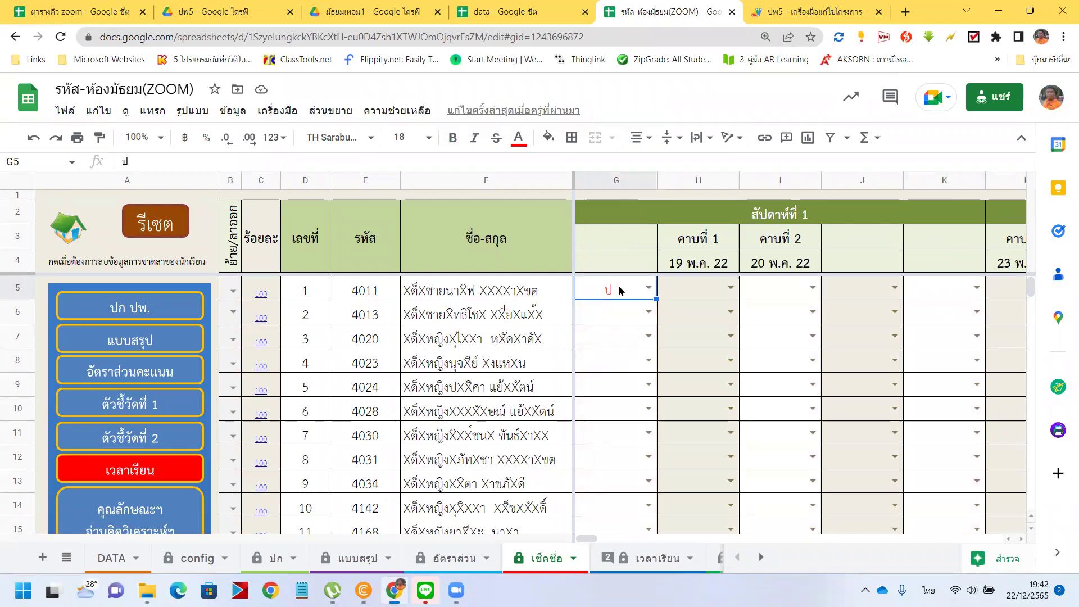
key(Delete)
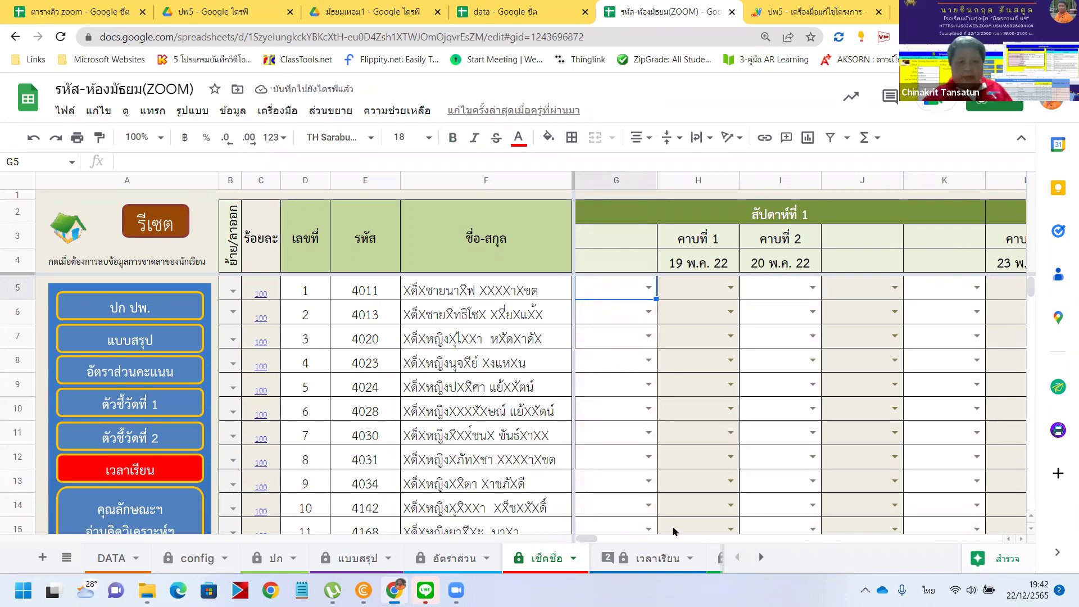
- Delete the large printer image from column EE of the เวลาเรียน sheet
click(639, 562)
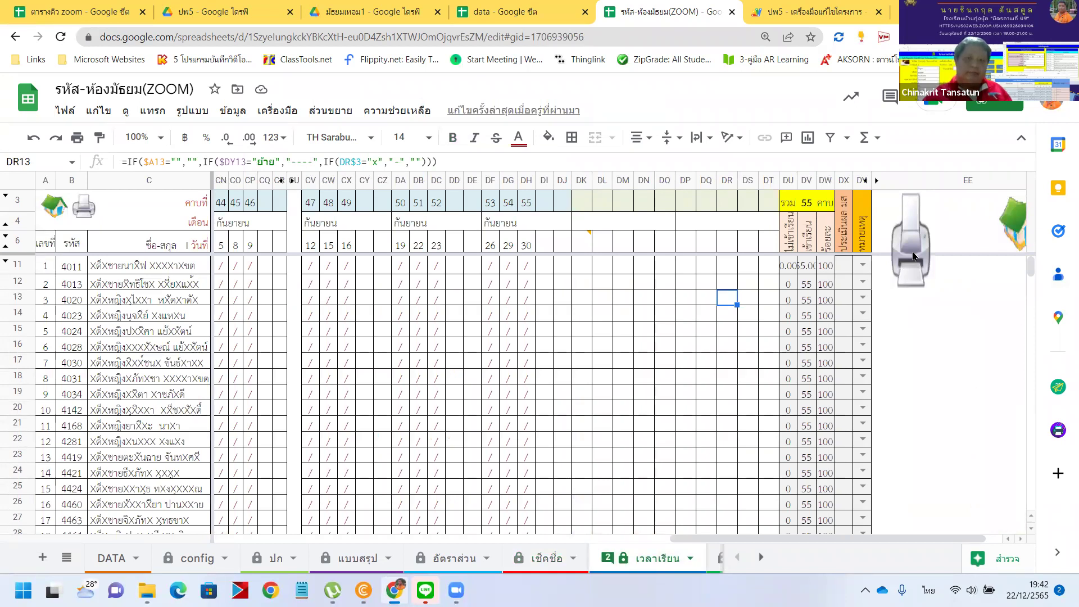
click(913, 257)
key(Escape)
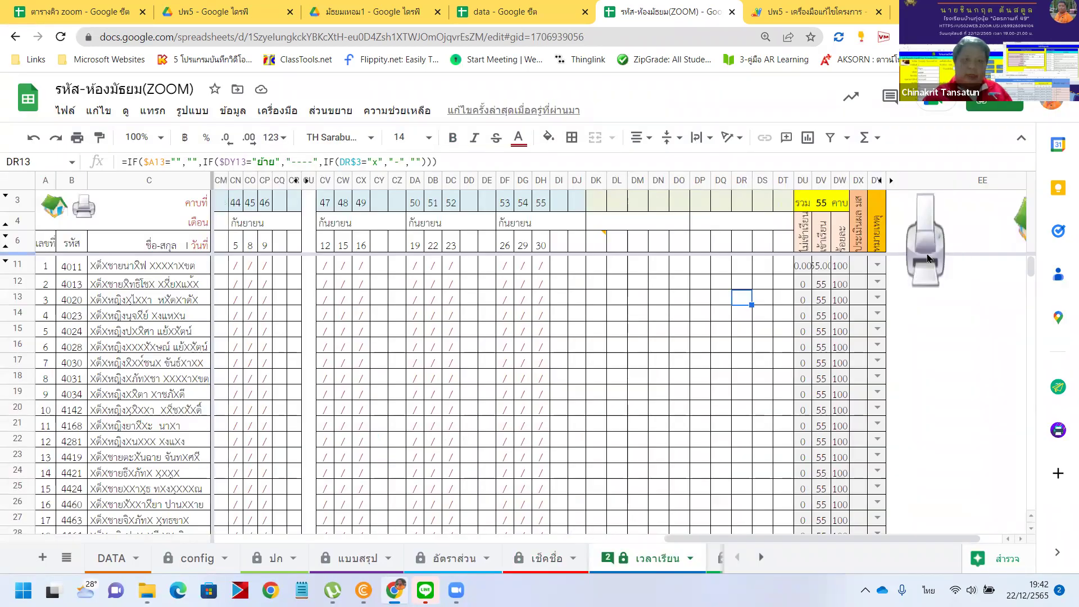
right_click(927, 258)
click(933, 234)
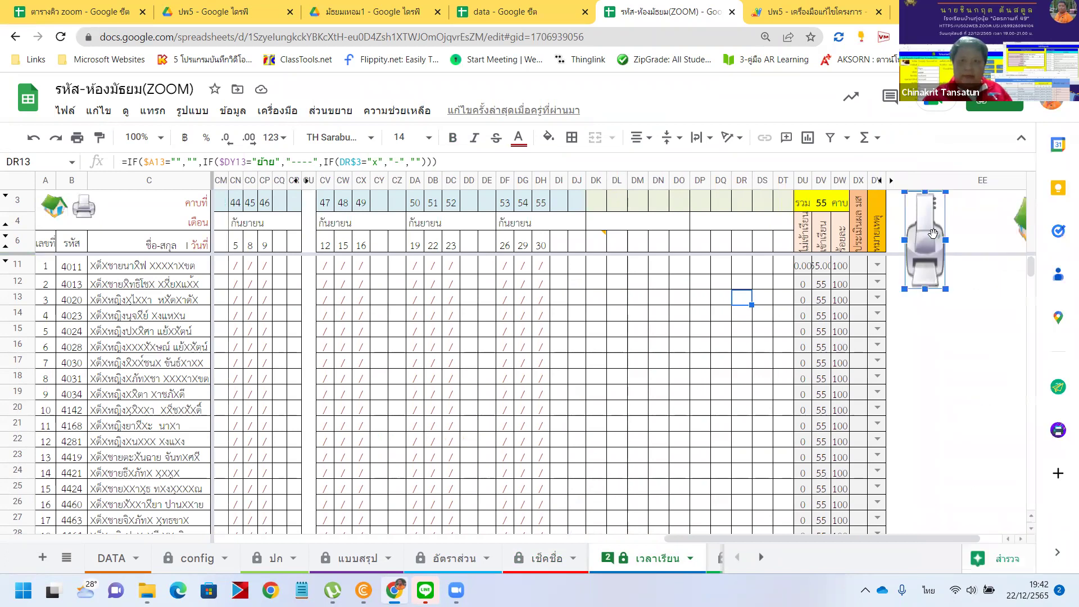
right_click(940, 217)
click(956, 250)
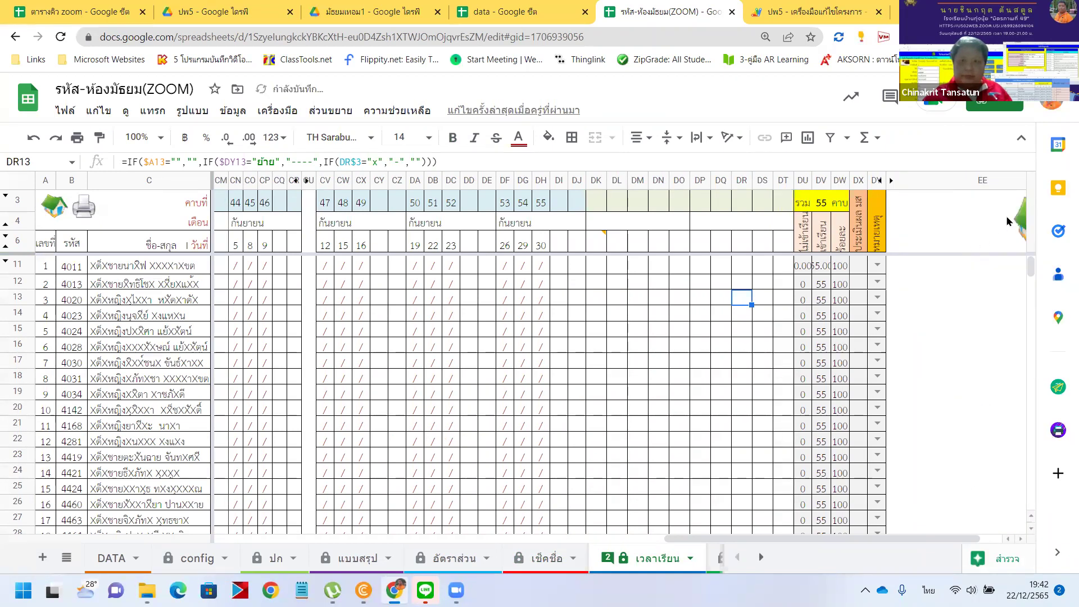
- Delete the green-roofed house image from column EE of the เวลาเรียน sheet
click(1018, 219)
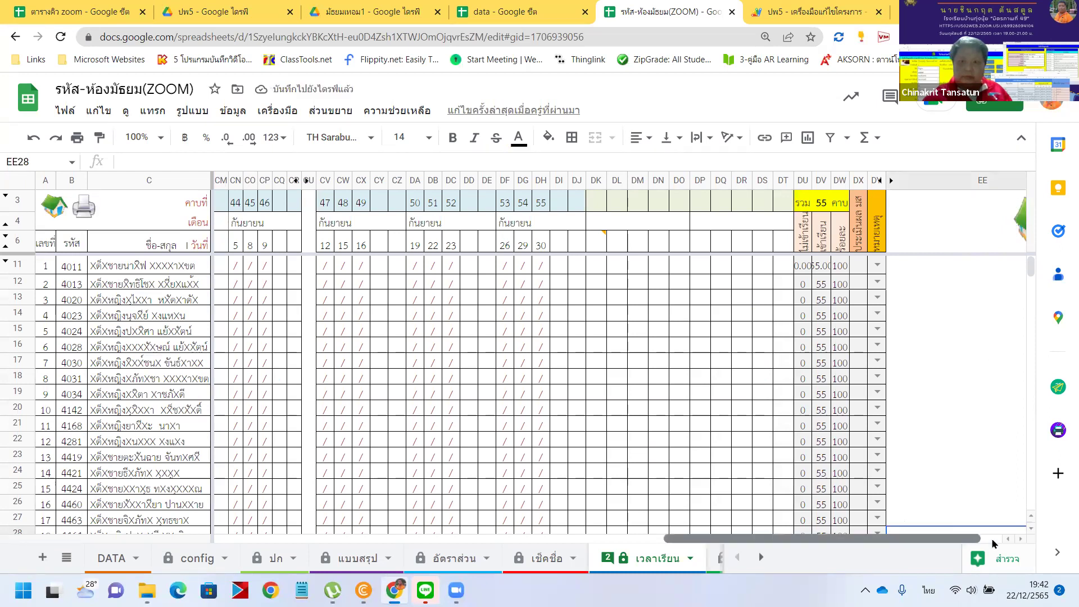
click(964, 531)
click(981, 229)
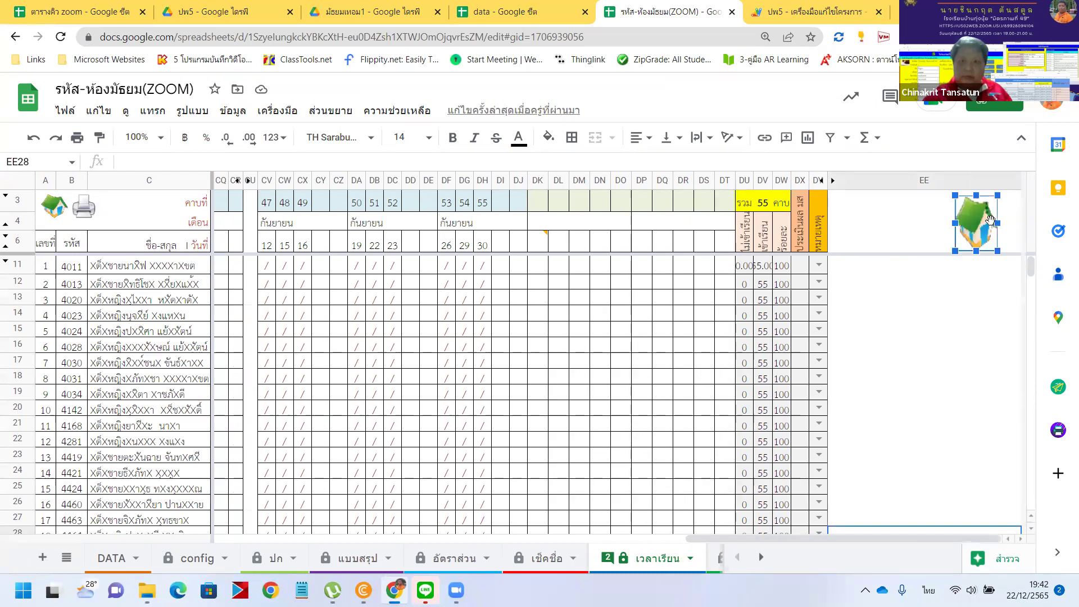
click(989, 224)
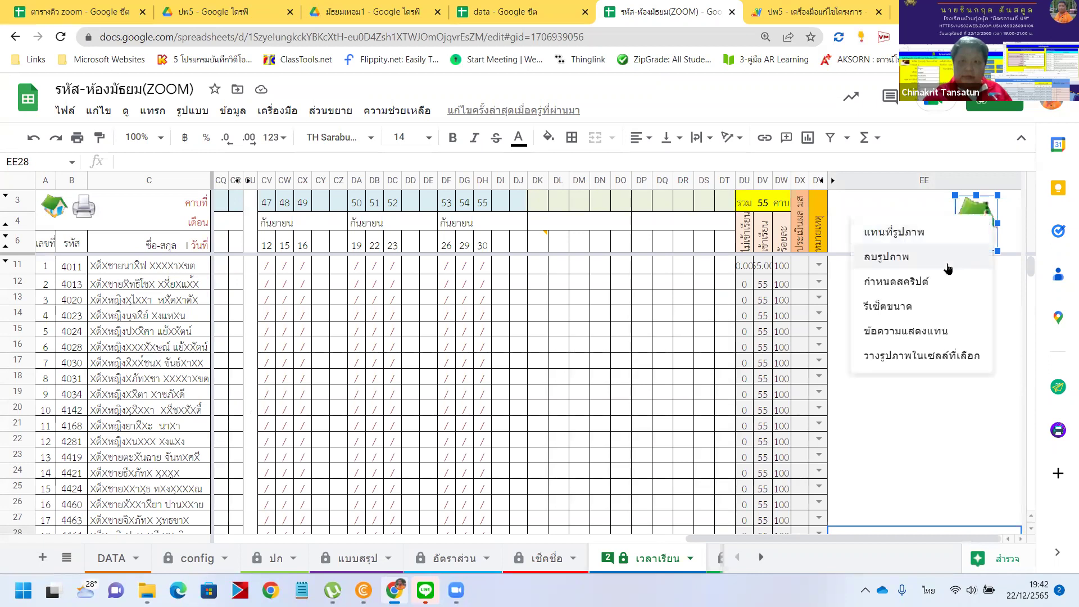
click(899, 256)
drag(716, 538, 632, 539)
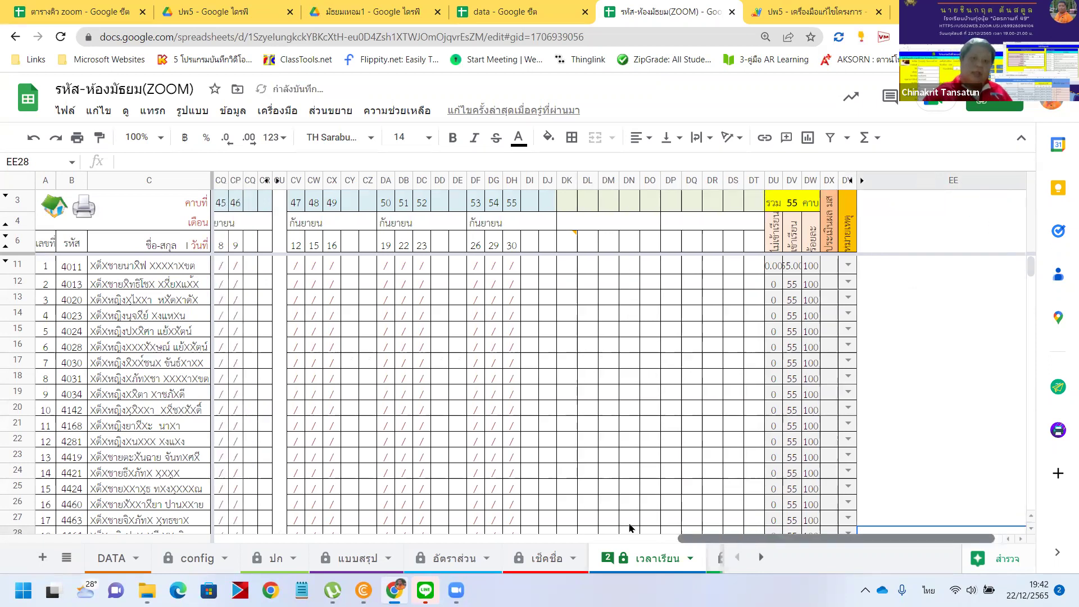
scroll(332, 495, left, 15)
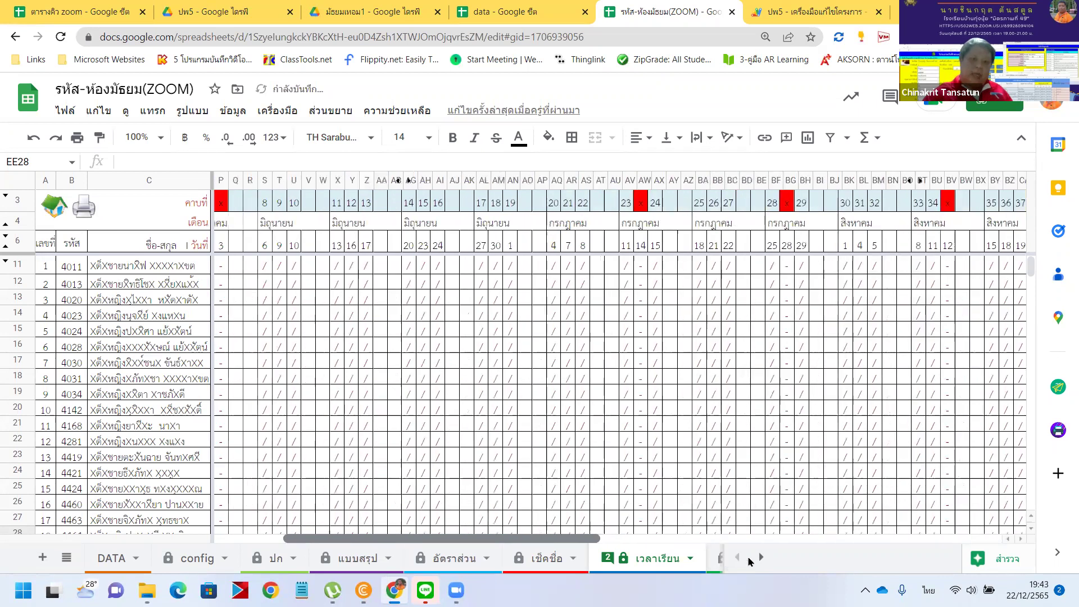
click(762, 558)
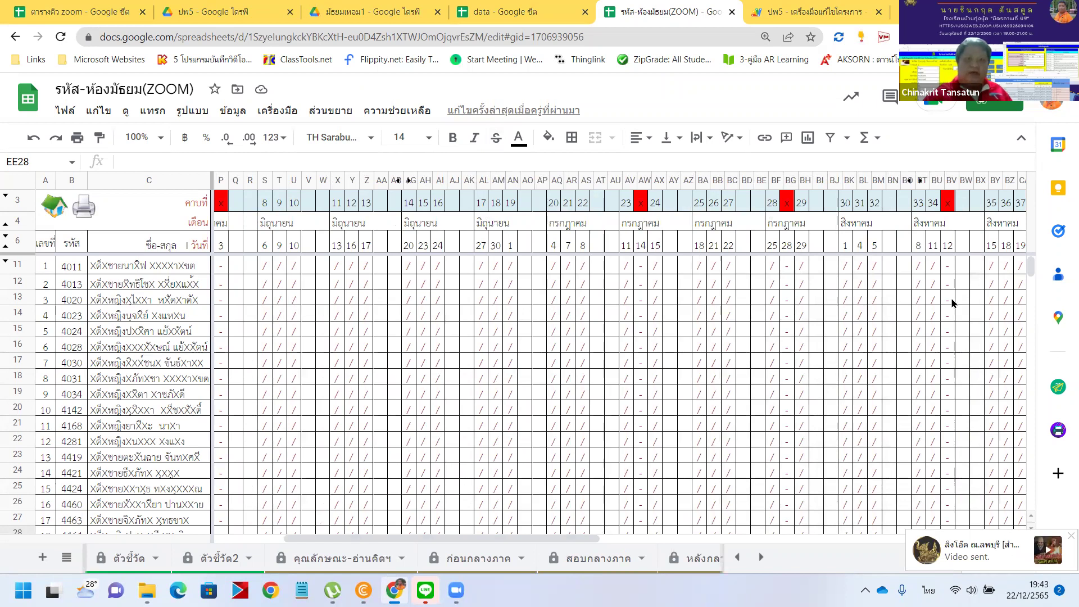
- Replace the edit#gid ending of the รหัส-ห้องมัธยม(ZOOM) file's address with copy, select the whole link and switch to Zoom
drag(518, 37, 665, 40)
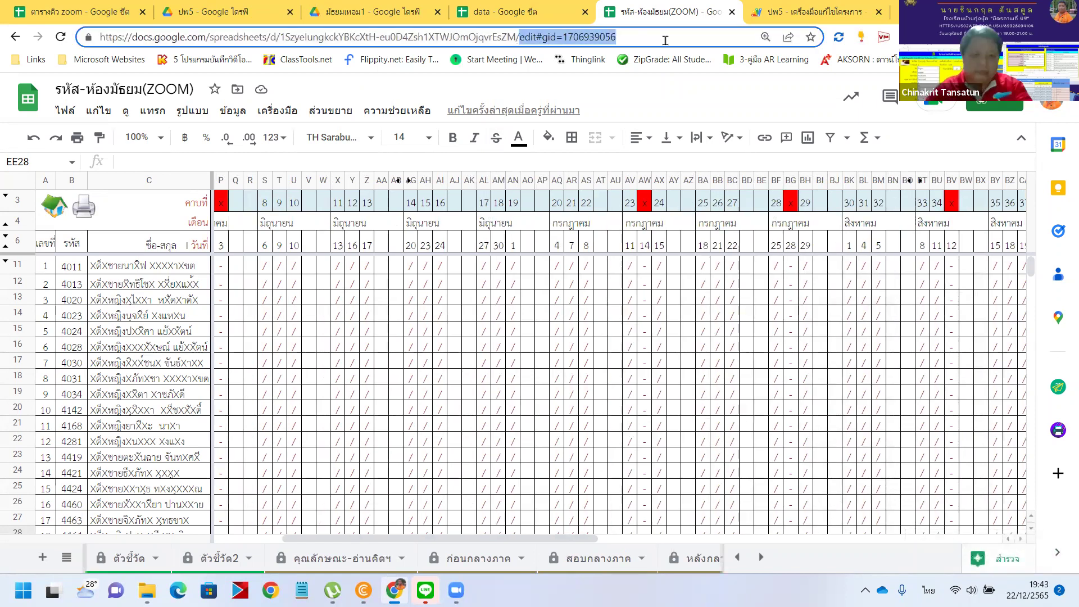
text(copy)
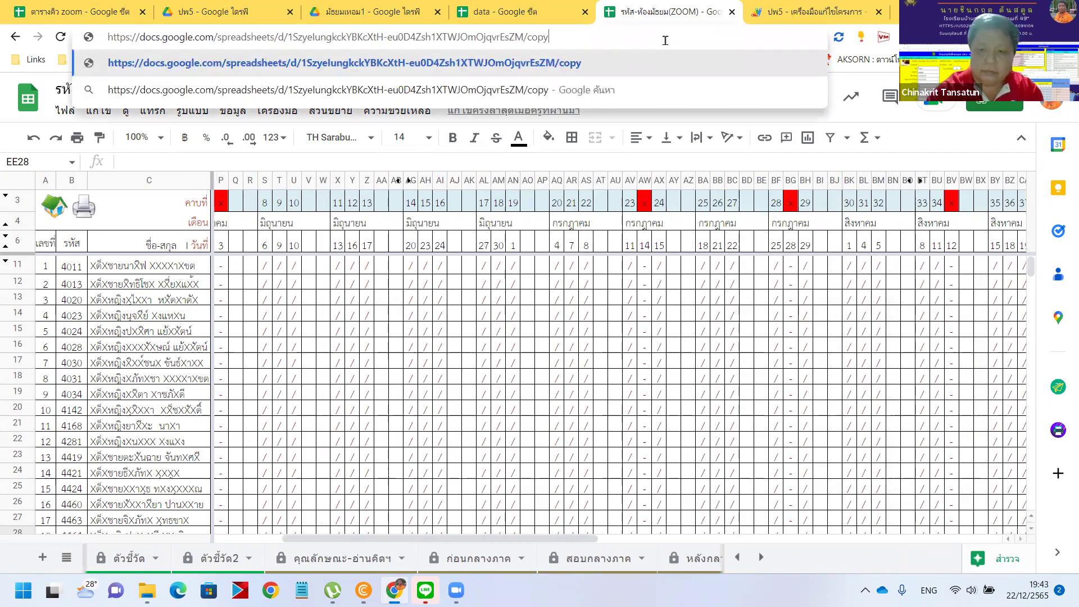
key(ctrl+a)
click(455, 590)
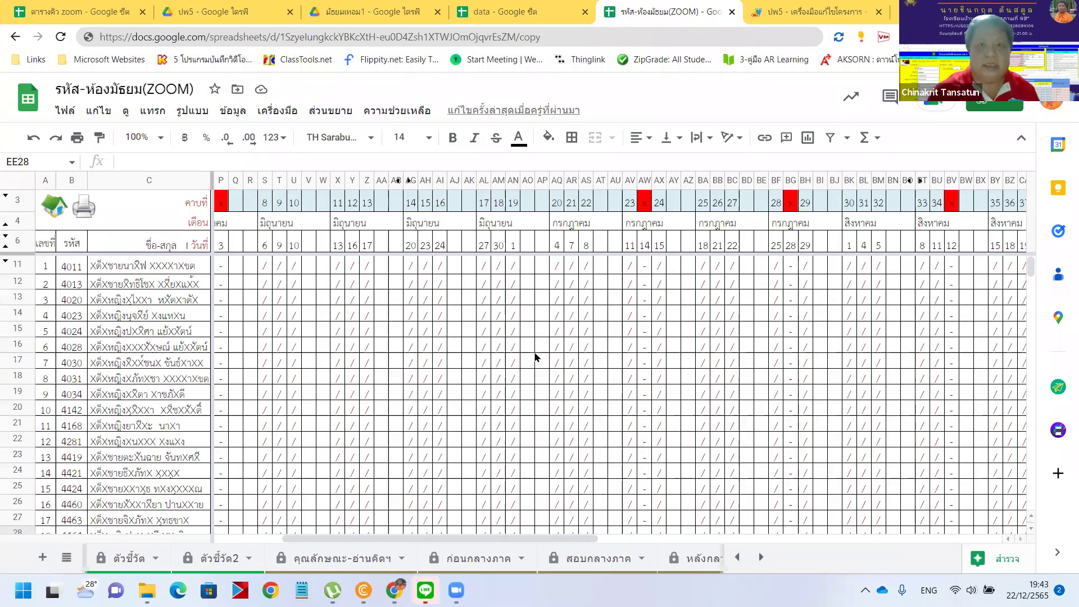
- Replace the edit#gid ending of the data file's address with copy and select the whole link
click(486, 13)
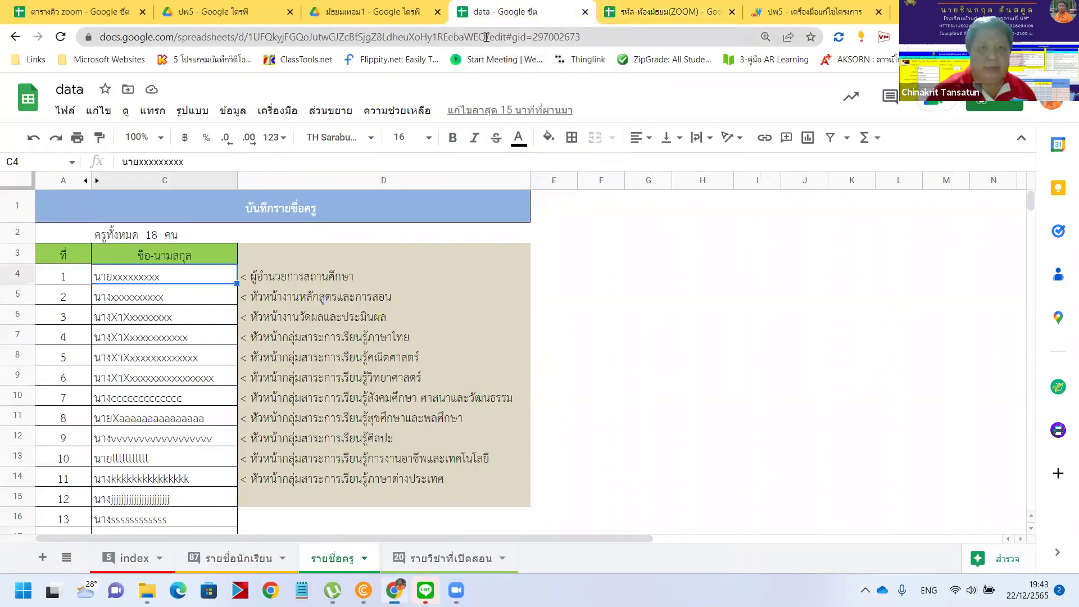
drag(489, 38, 642, 34)
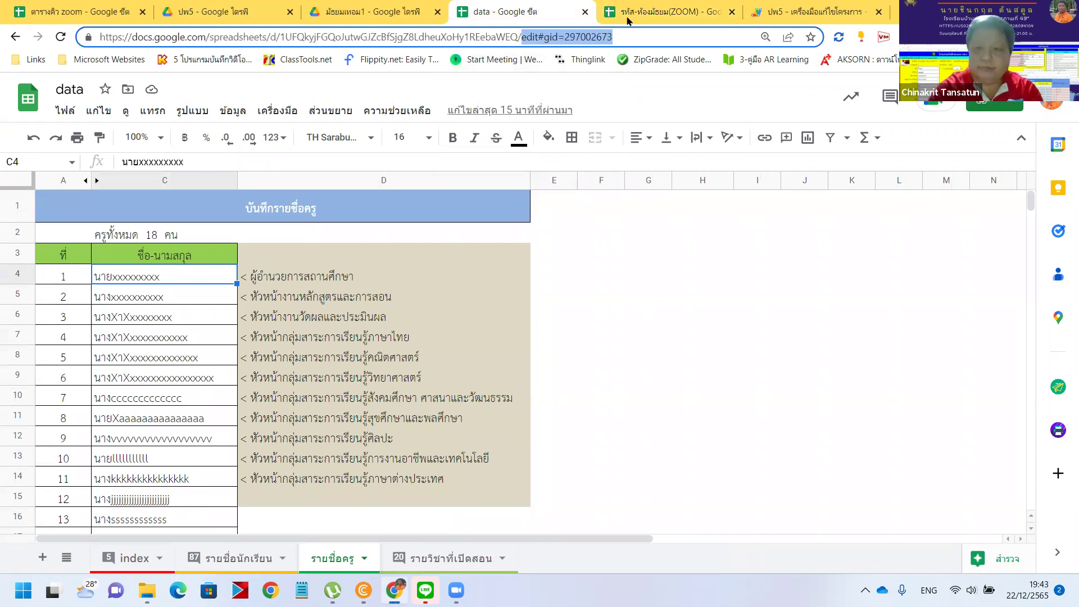
text(copy)
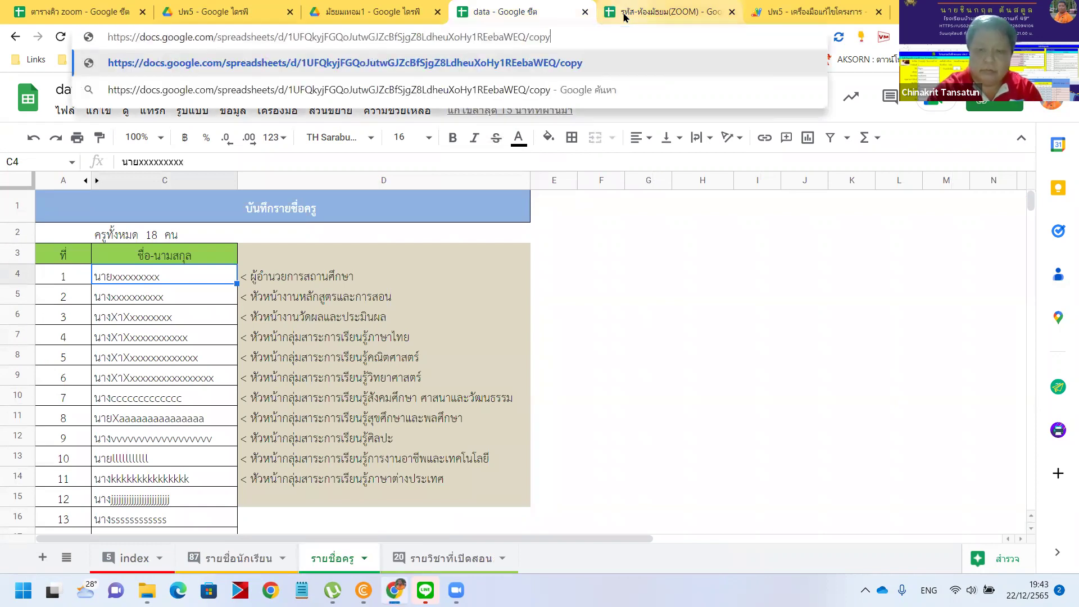
key(ctrl+a)
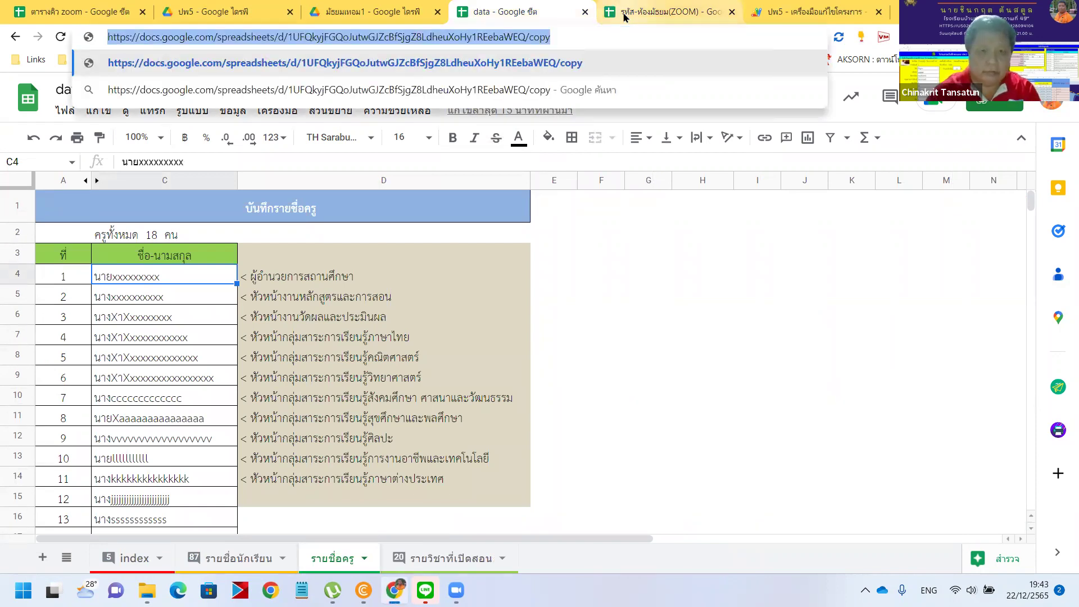
click(615, 146)
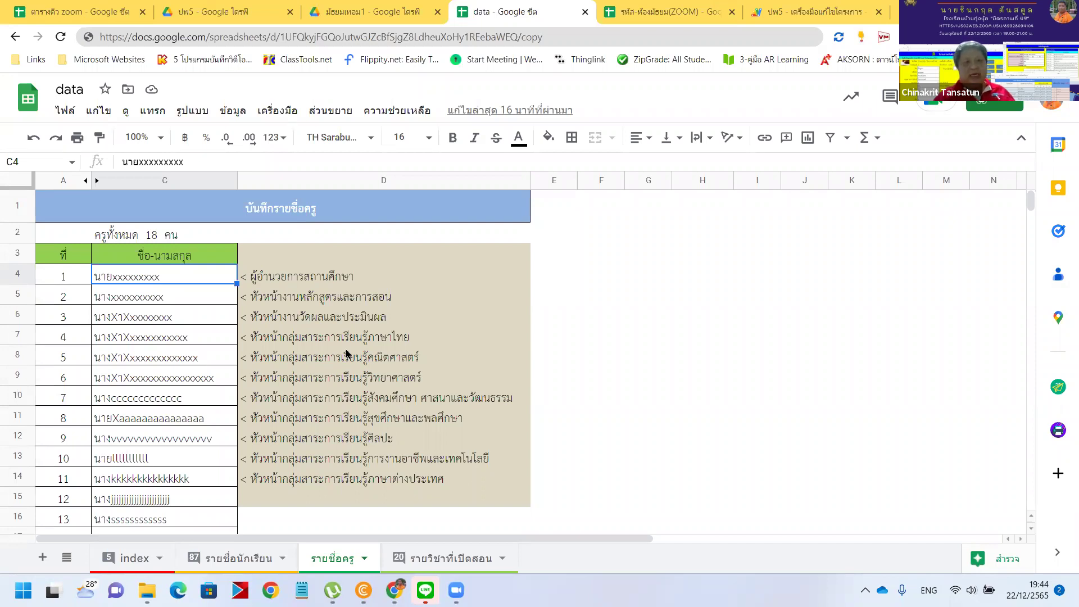
- Review the copy links of the รหัส-ห้องมัธยม(ZOOM) and data spreadsheets
click(674, 17)
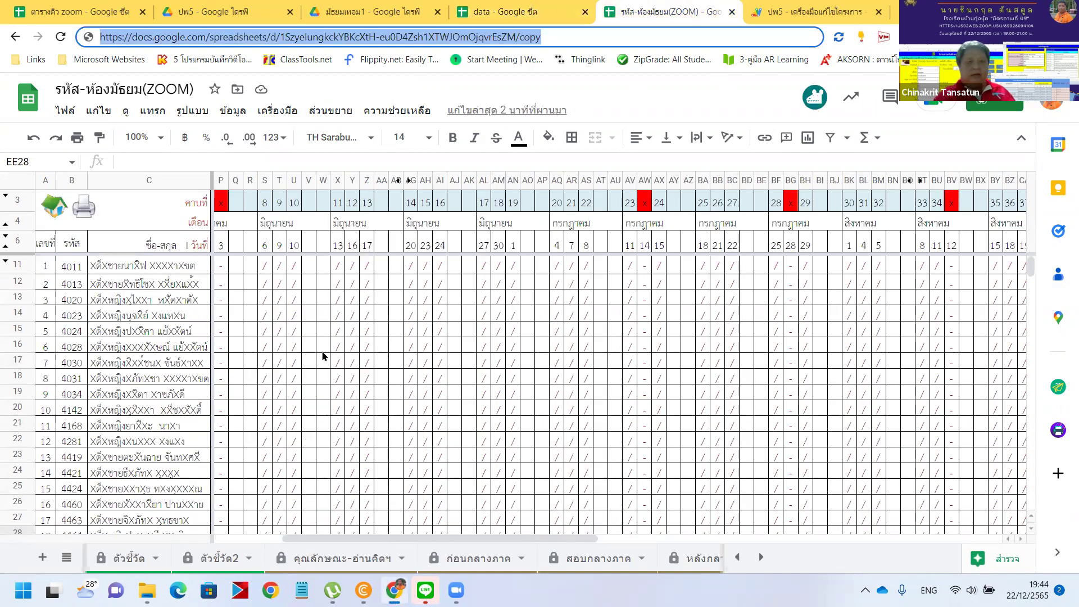
click(532, 21)
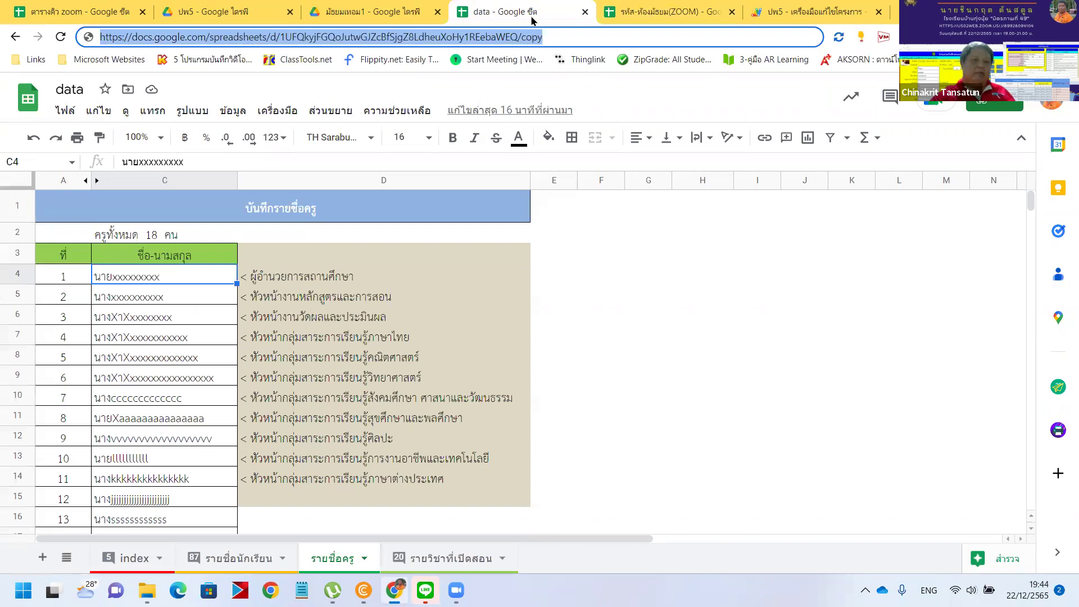
click(655, 22)
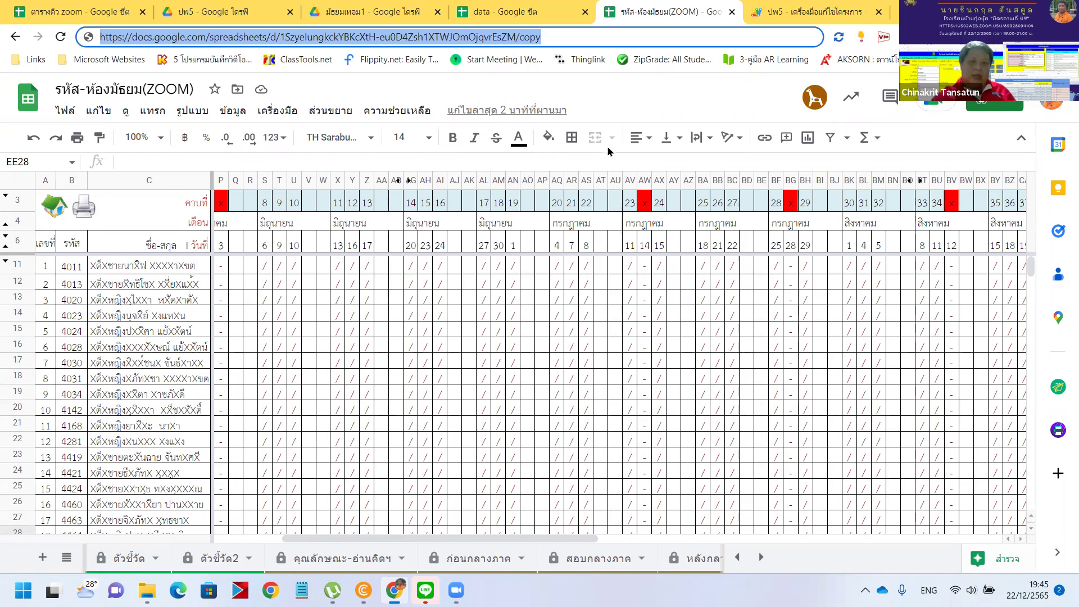
click(645, 155)
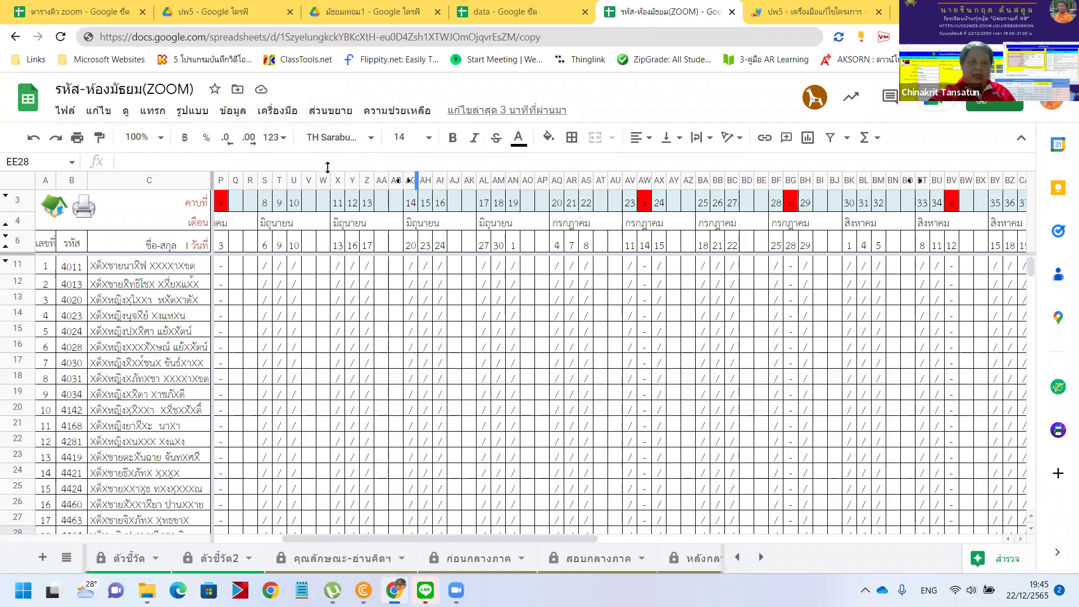
- Check the ปพ5 script project, return to the DATA sheet and select its คุณลักษณะฯ อ่านคิดวิเคราะห์ฯ button
click(330, 108)
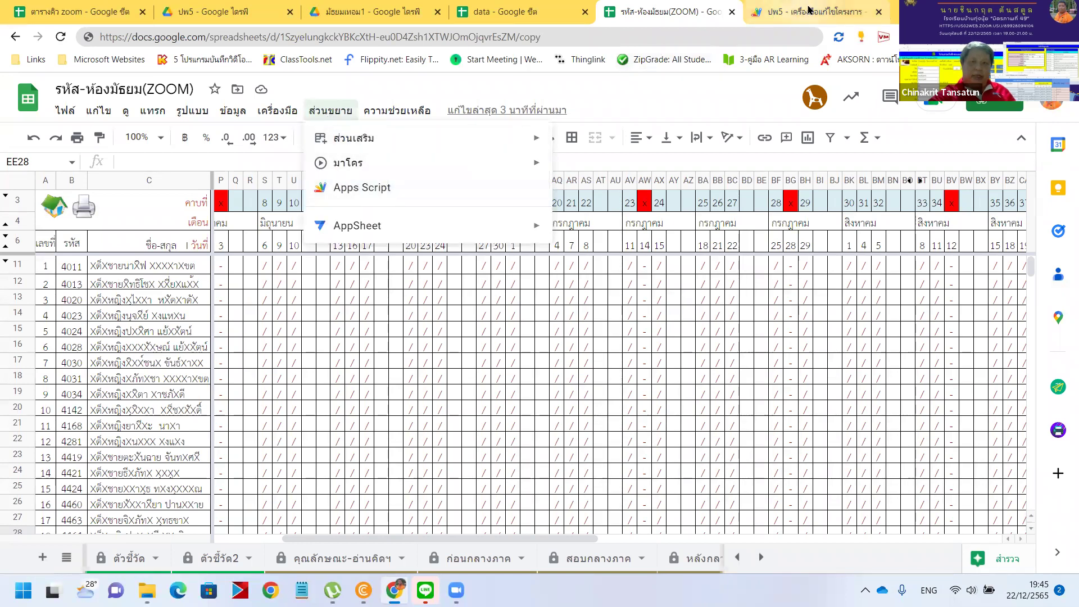
click(789, 18)
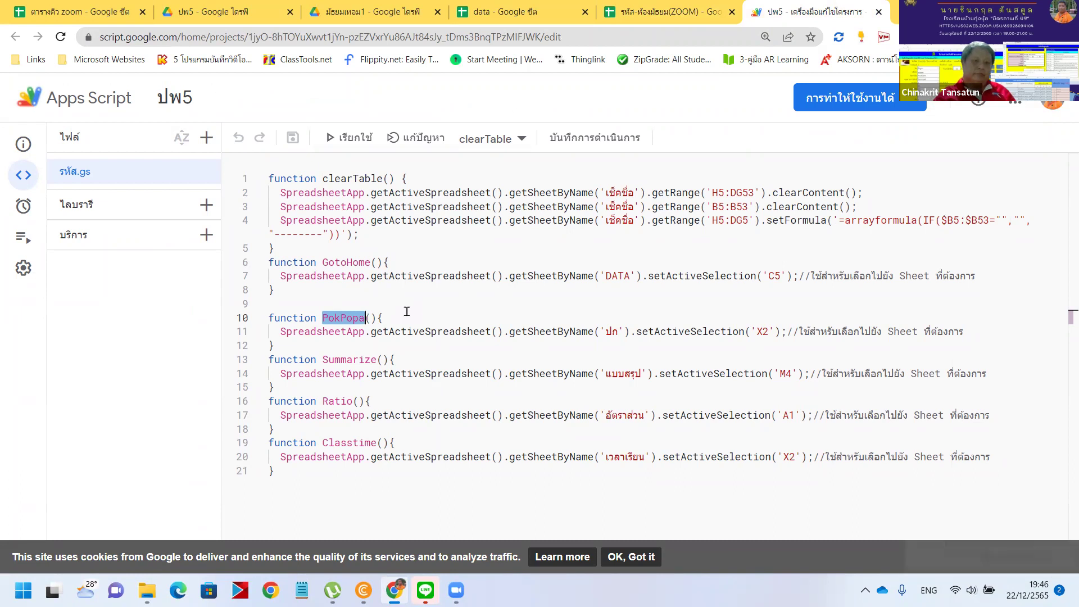
click(639, 14)
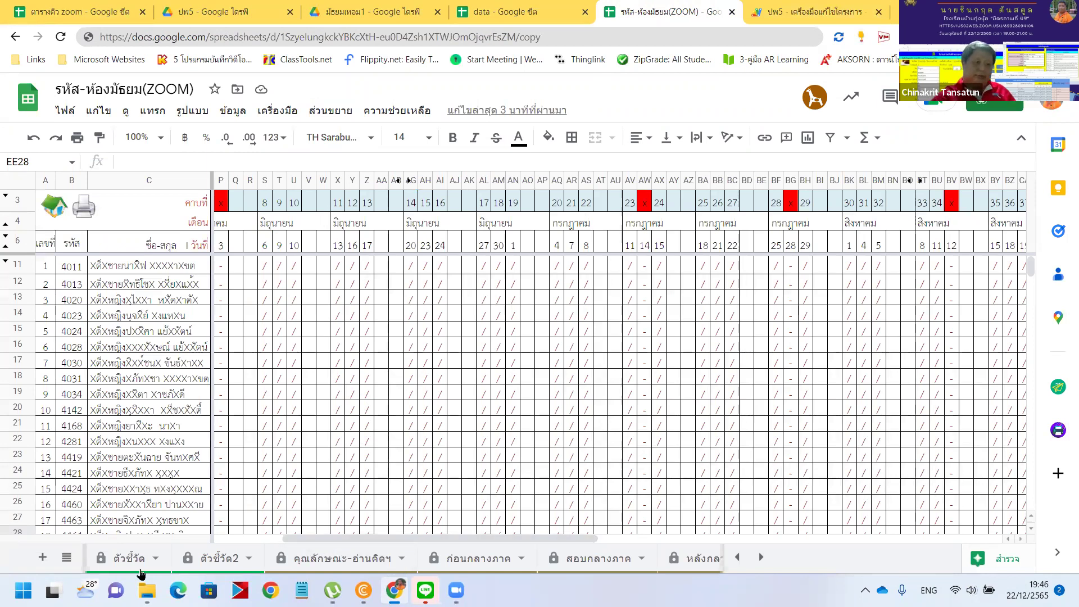
click(739, 559)
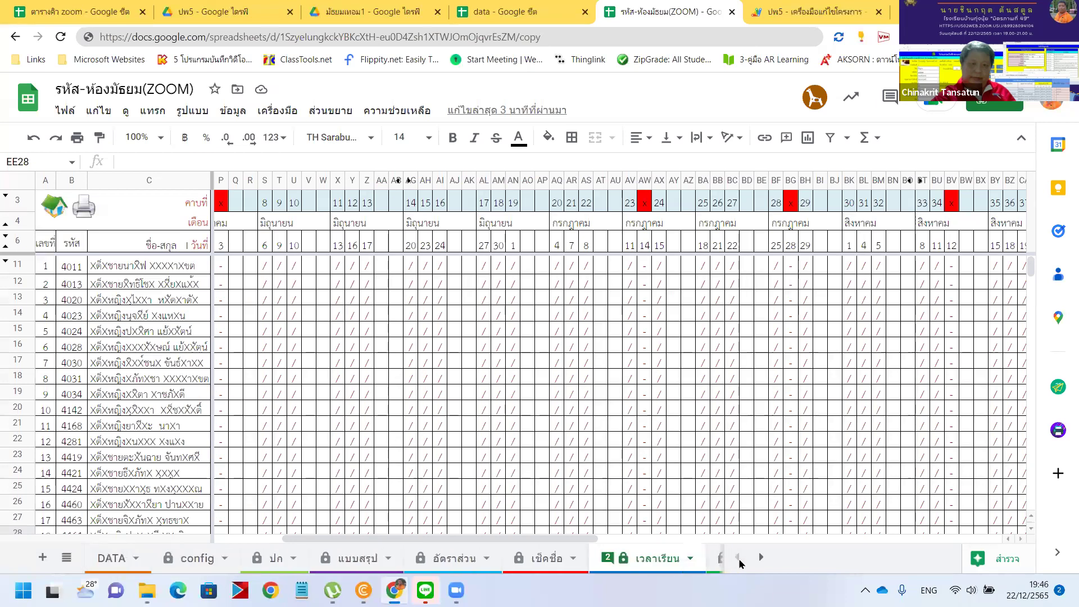
click(112, 559)
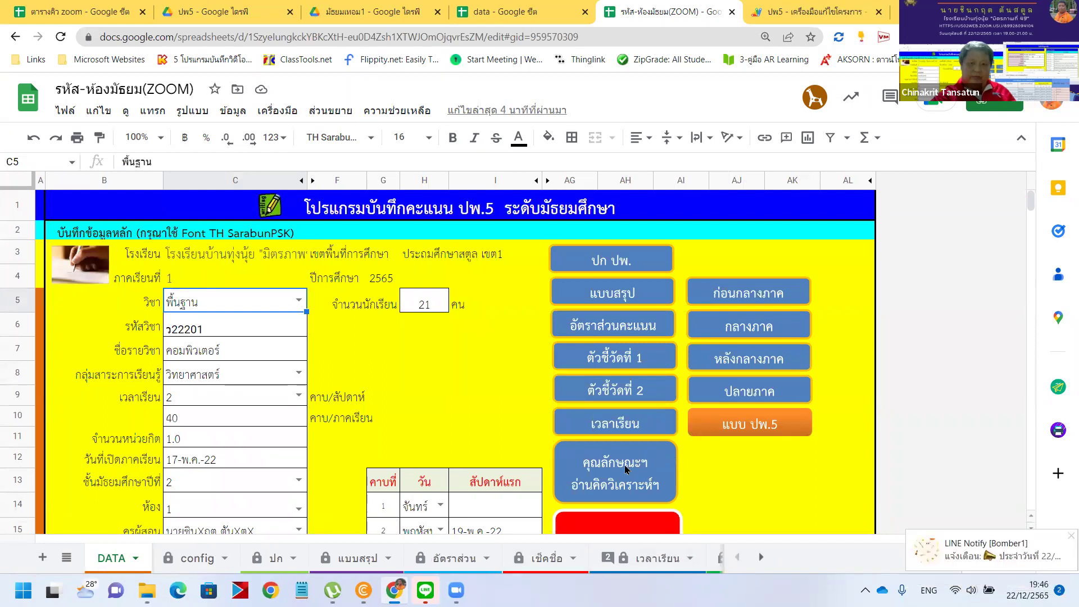
right_click(623, 463)
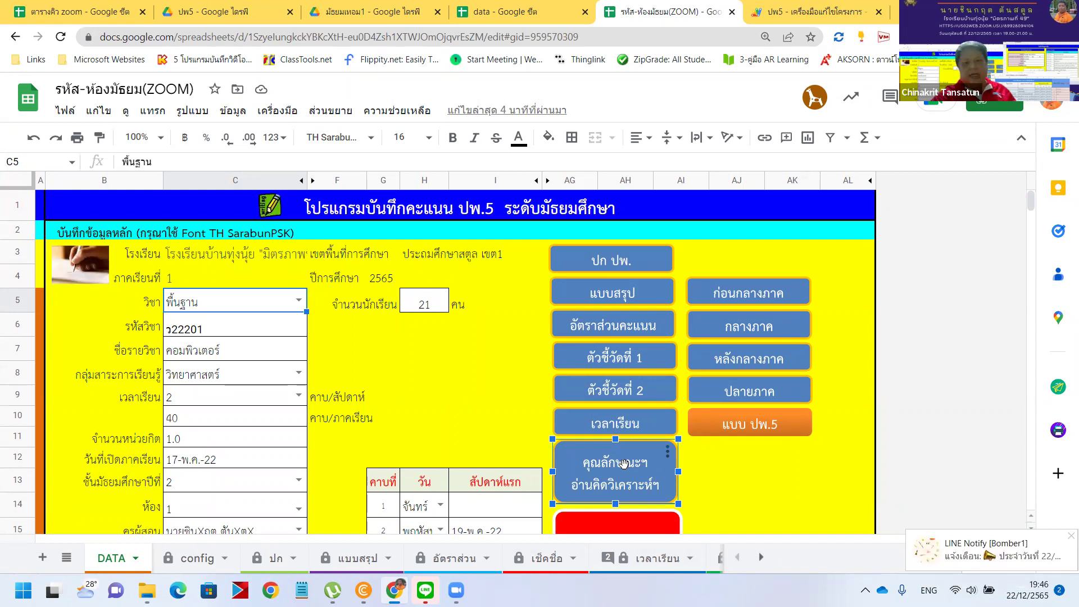
- Duplicate the Classtime function in รหัส.gs, placing the copy after a blank line at the end of the code
click(777, 8)
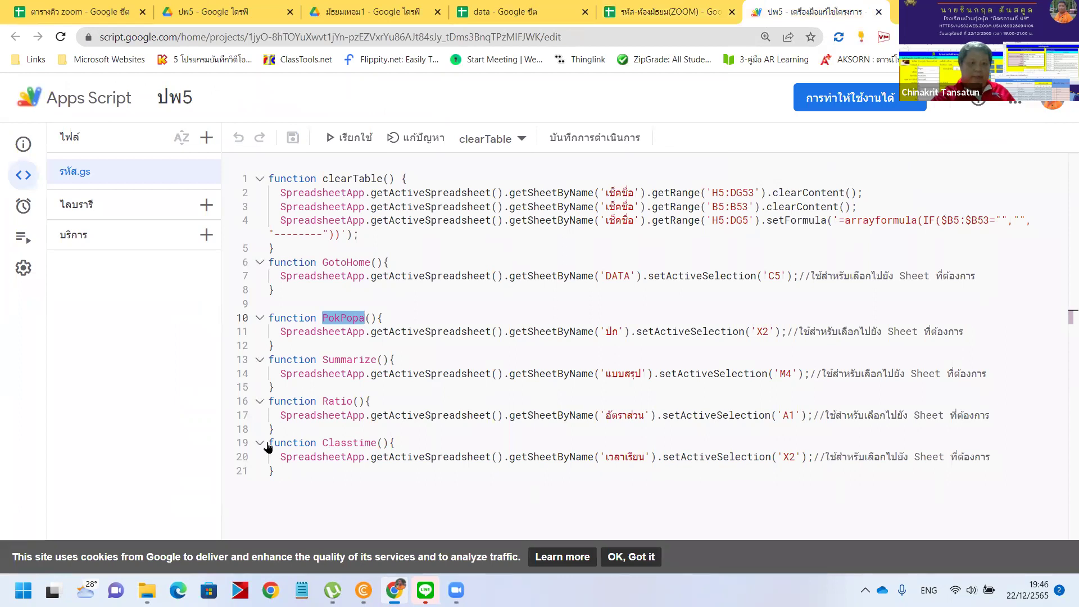
drag(275, 475, 269, 442)
key(ctrl+c)
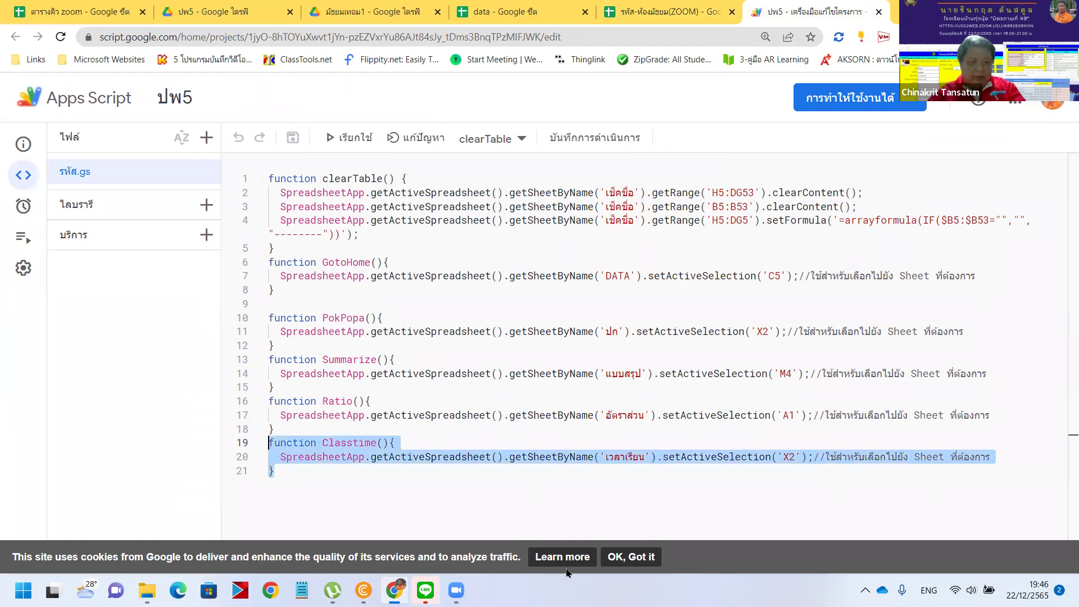
click(414, 487)
key(Return)
key(Return)
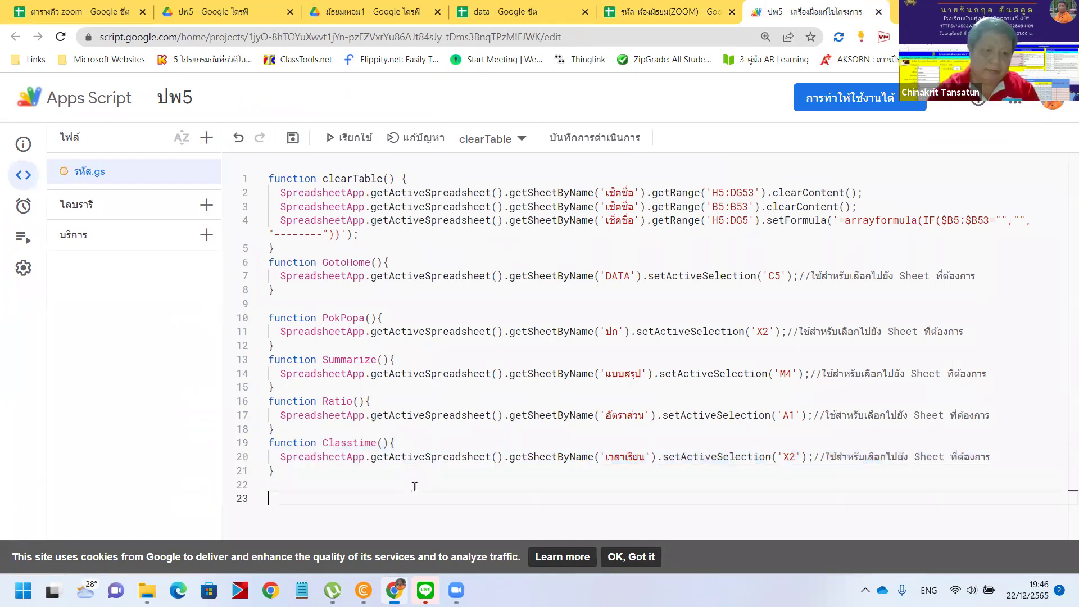
key(ctrl+v)
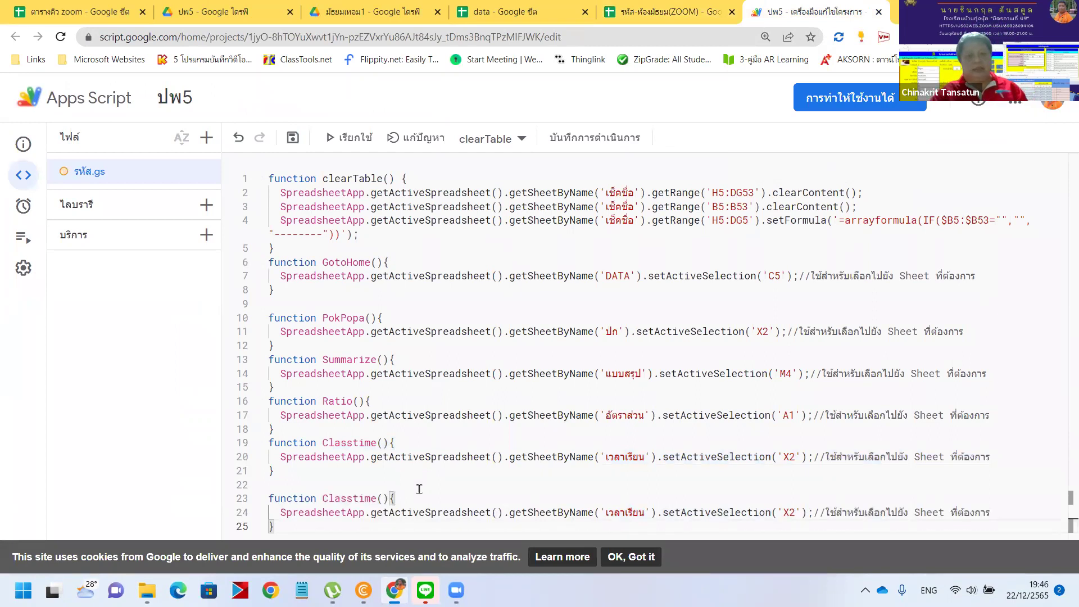
- Rename the duplicated Classtime function at the end of the code as kunlak
drag(324, 498, 378, 499)
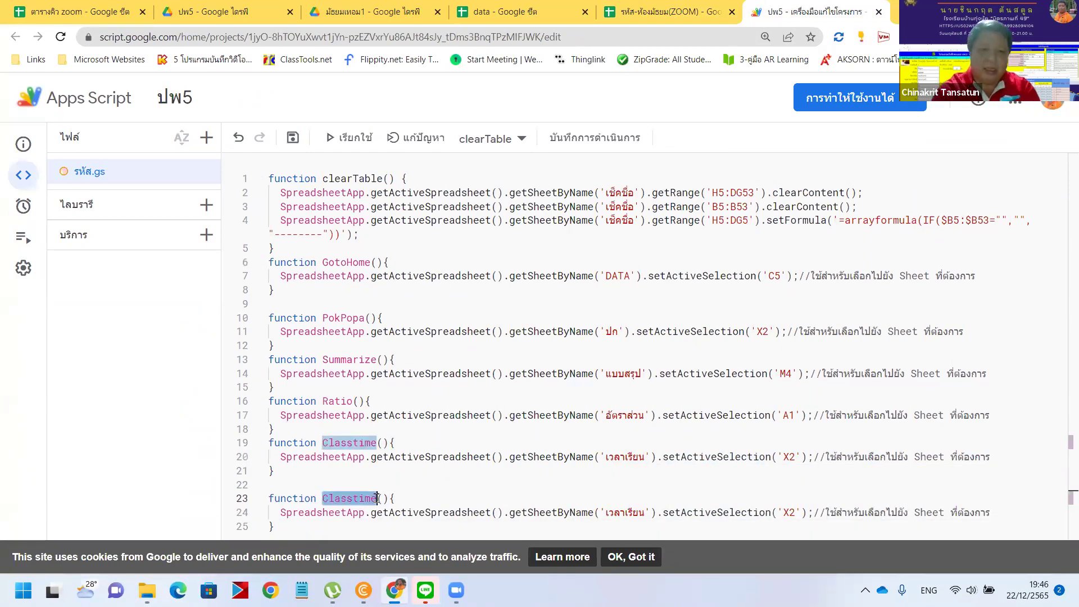
text(kunlak)
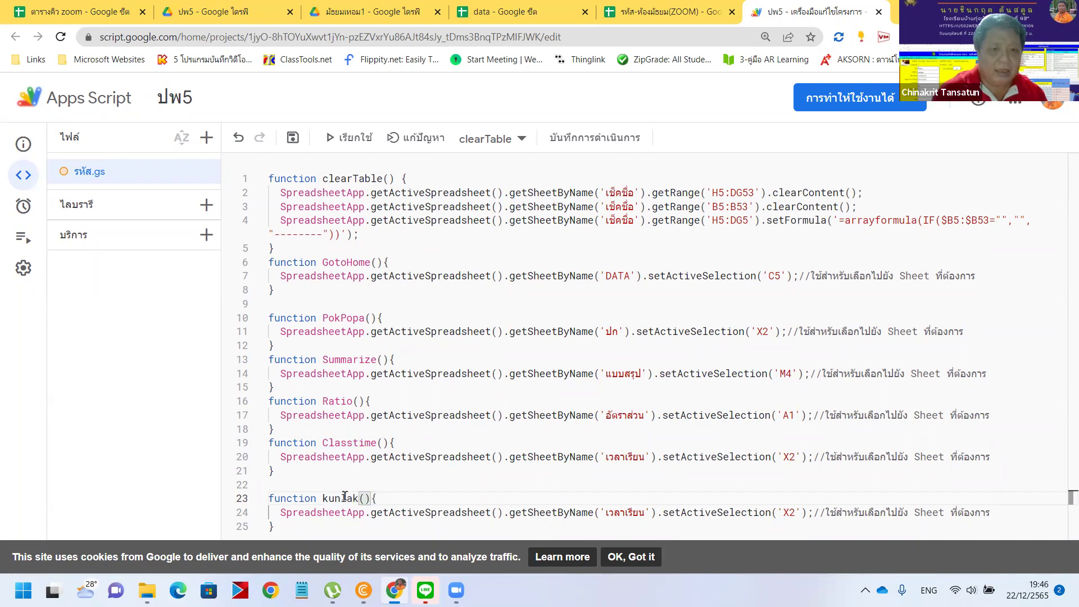
click(430, 514)
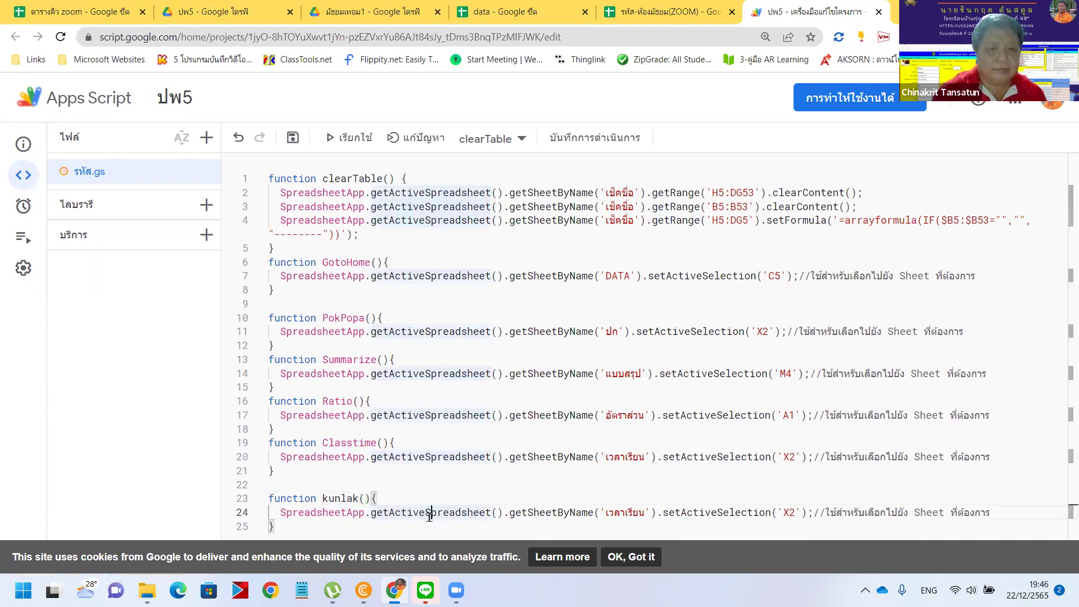
double_click(324, 498)
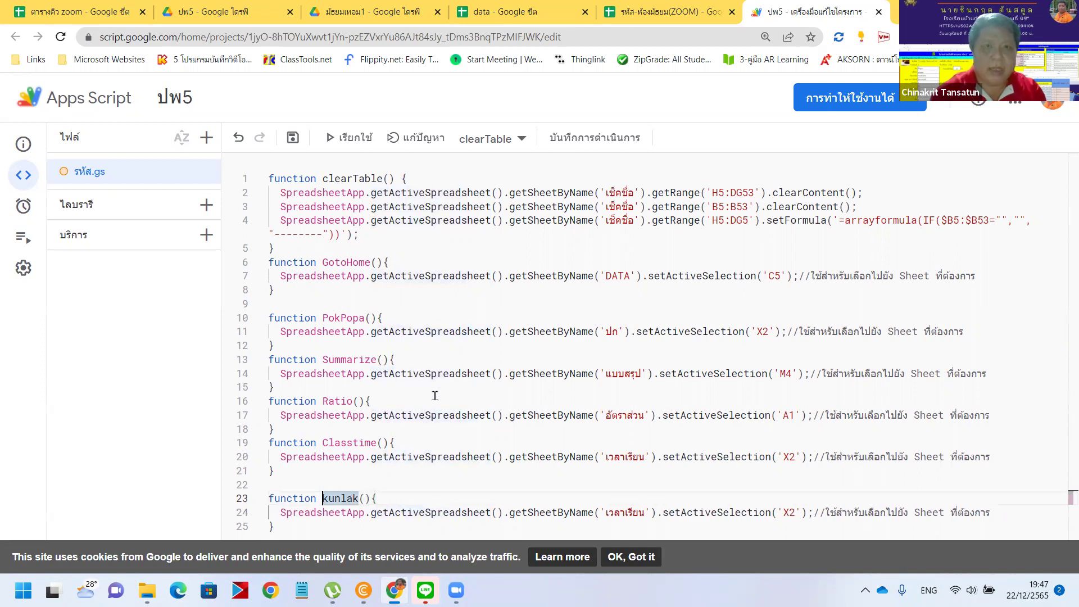
- Open the script assignment of the คุณลักษณะฯ อ่านคิดวิเคราะห์ฯ button and copy the function name kunlak from the Apps Script code
click(659, 17)
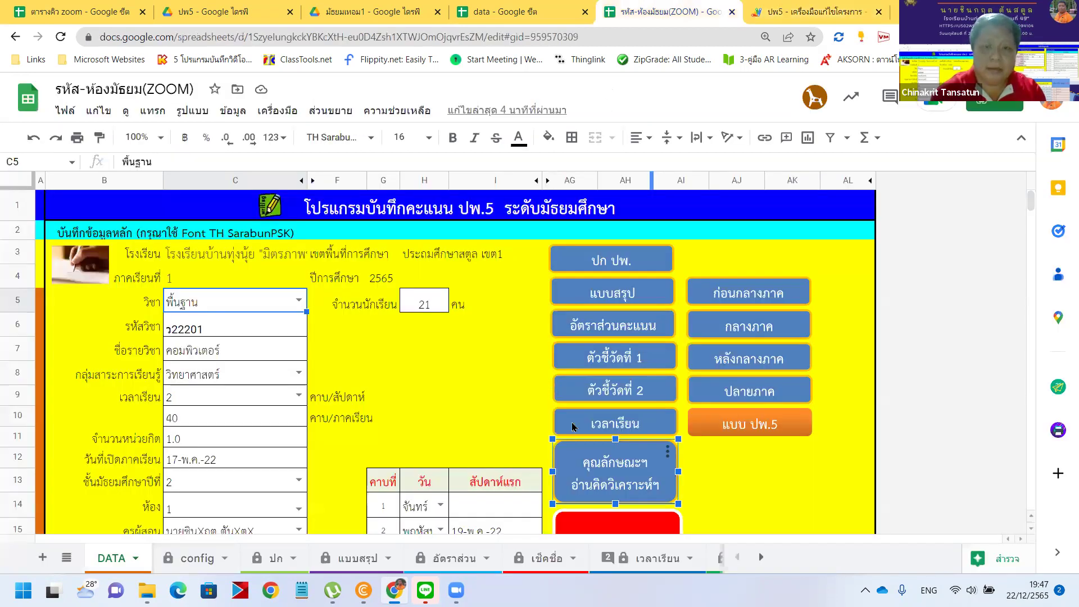
click(667, 451)
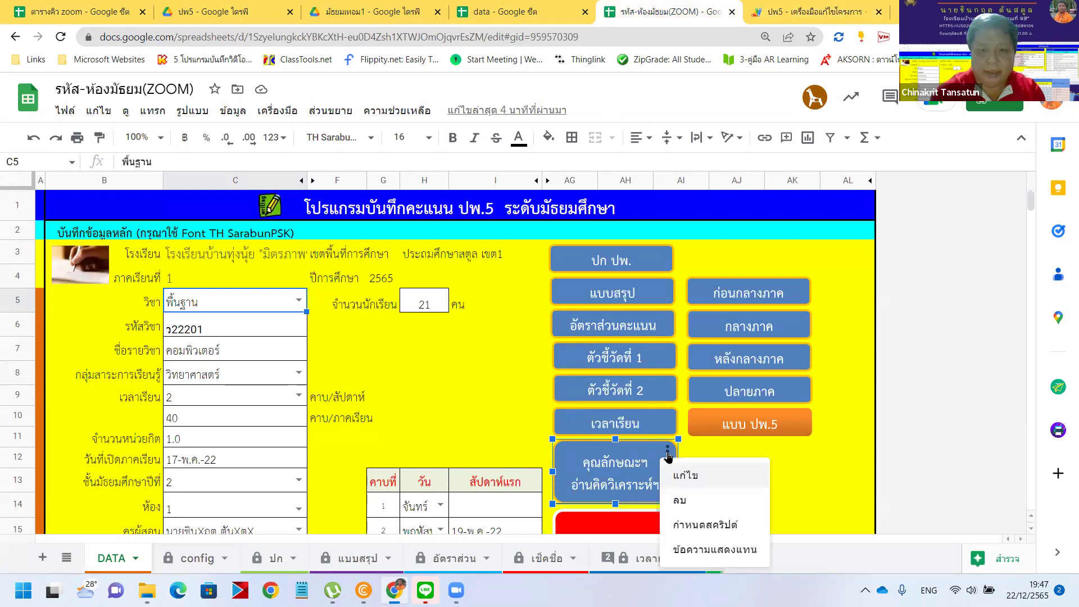
click(691, 528)
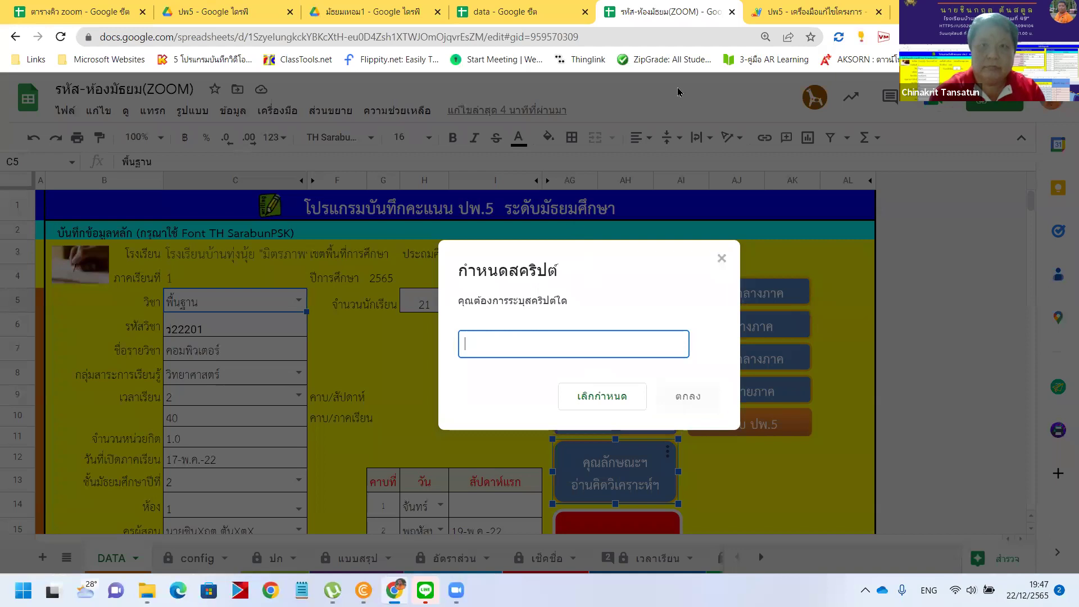
key(ctrl+Tab)
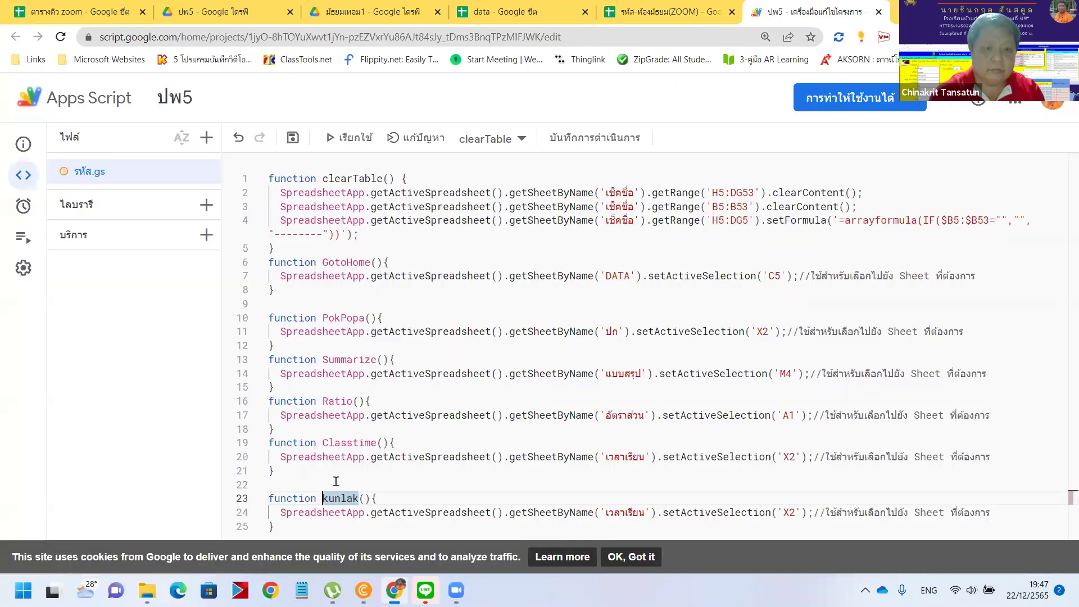
click(470, 499)
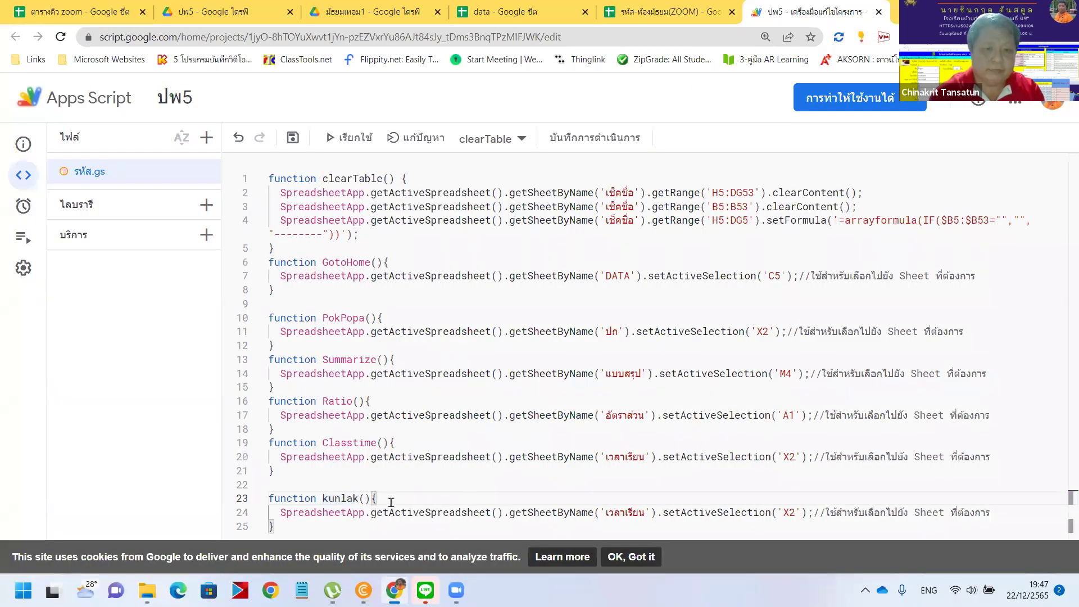
double_click(359, 498)
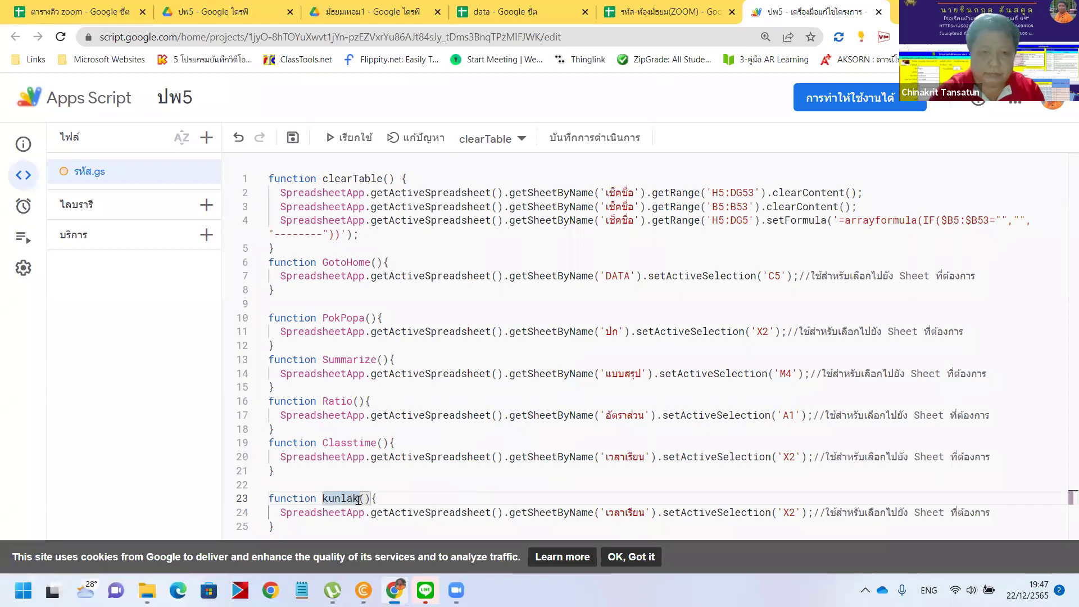
click(359, 498)
key(shift+Left)
key(shift+Left)
key(shift+Left)
key(shift+Left)
key(shift+Left)
key(shift+Left)
key(ctrl+c)
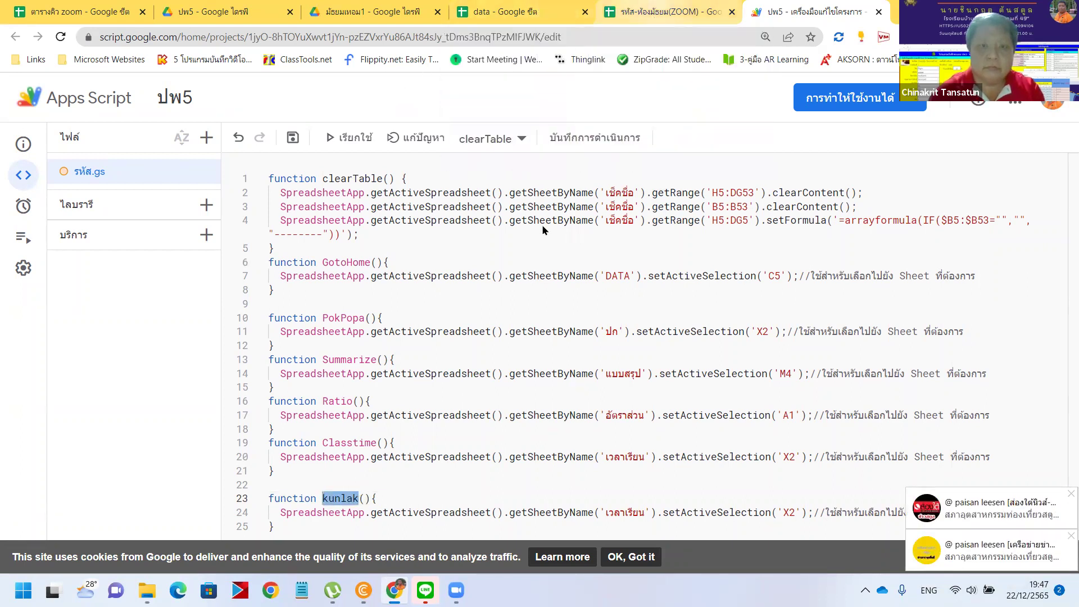
- Assign the script kunlak to the คุณลักษณะฯ อ่านคิดวิเคราะห์ฯ button on the DATA sheet and deselect the button
click(656, 12)
click(597, 344)
key(ctrl+v)
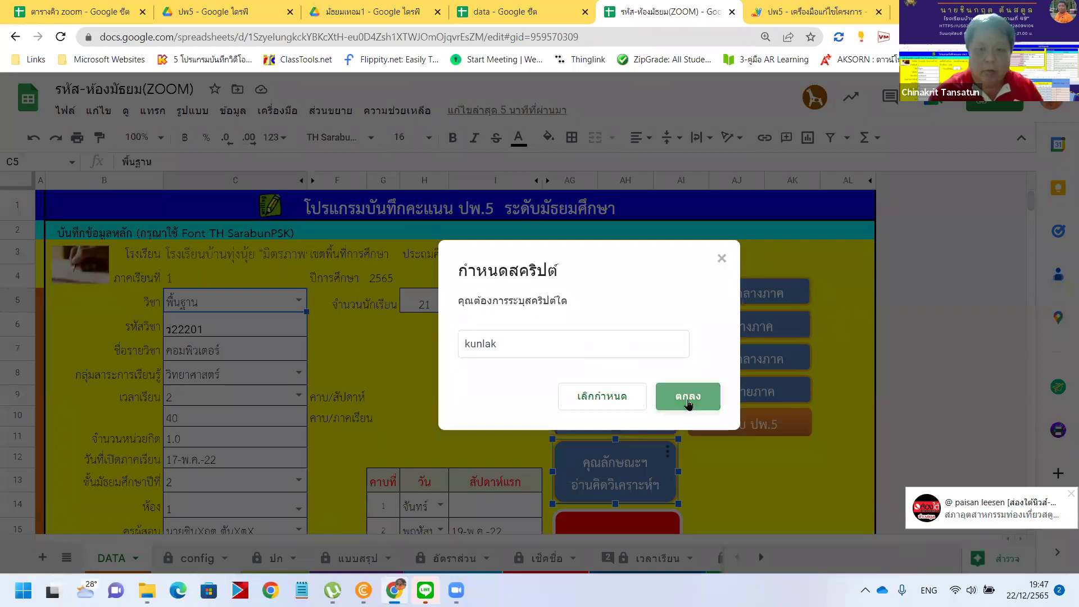
click(687, 397)
click(708, 487)
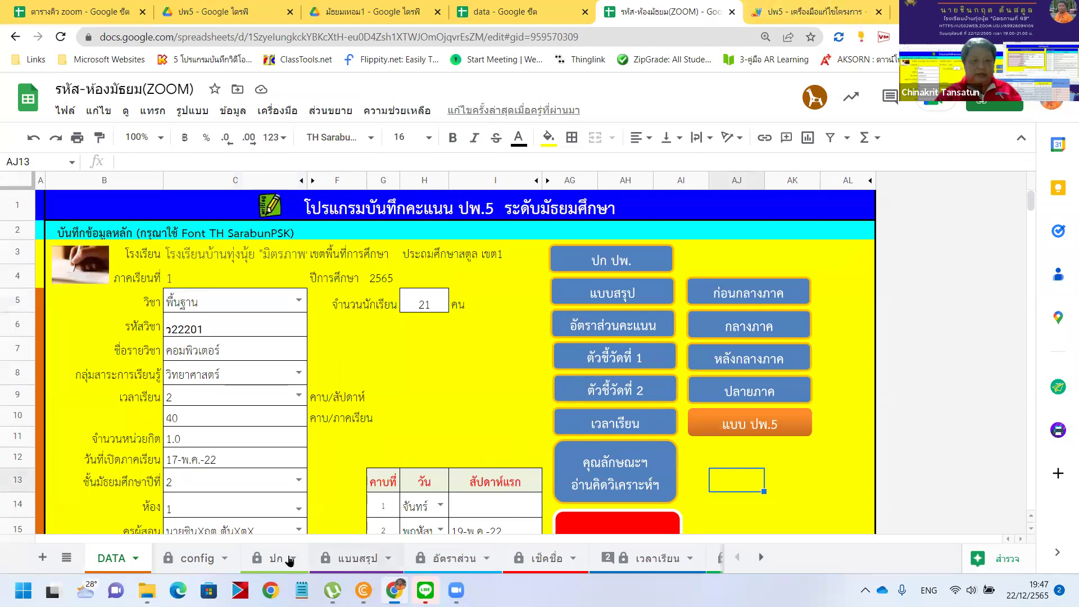
- Open the คุณลักษณะ-อ่านคิดฯ sheet and copy its name
click(761, 557)
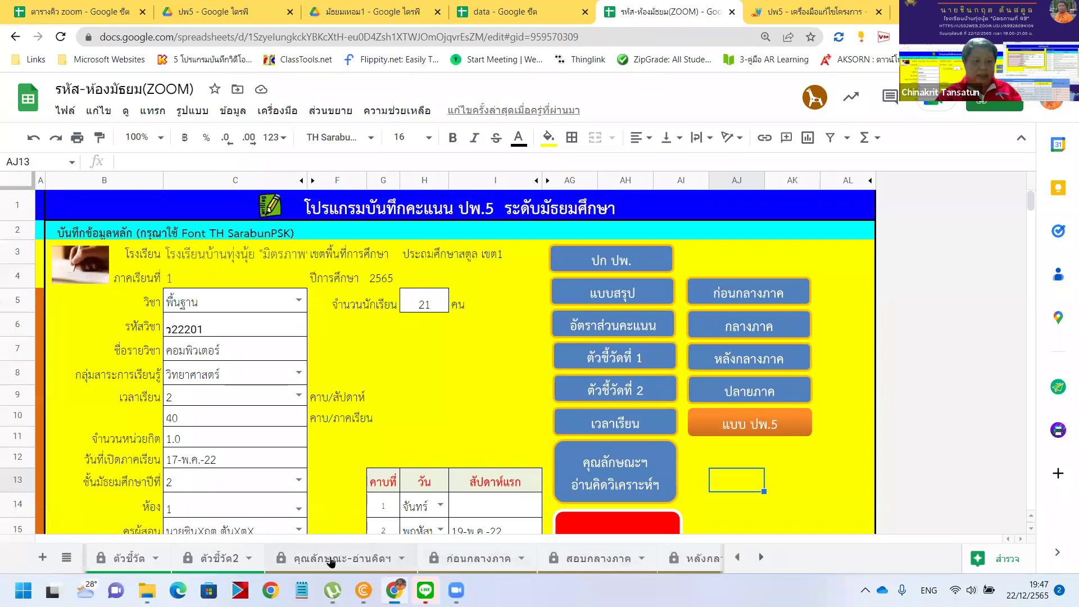
click(330, 559)
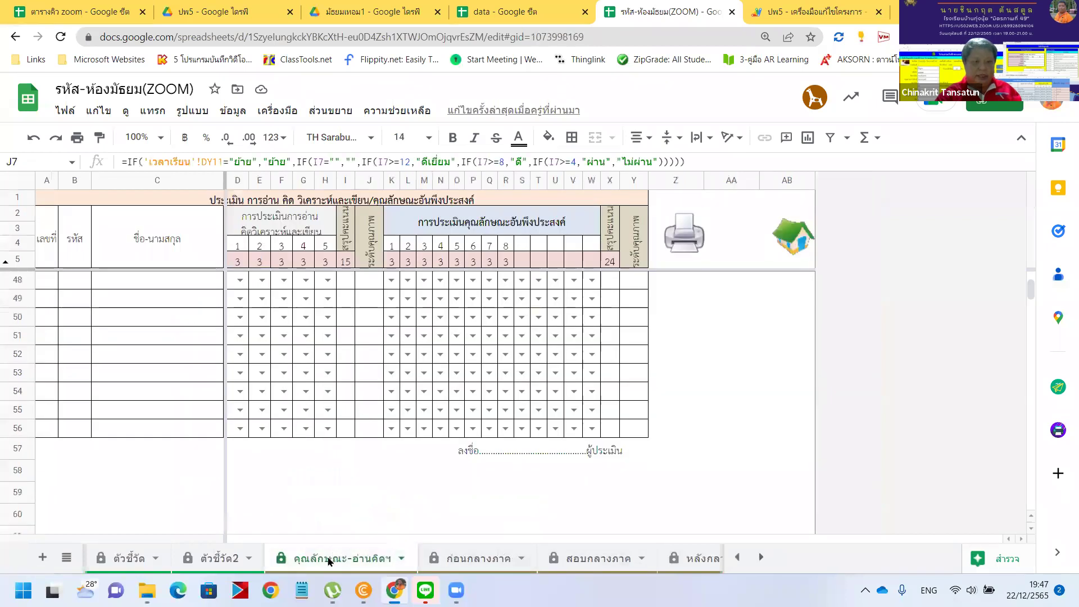
right_click(333, 559)
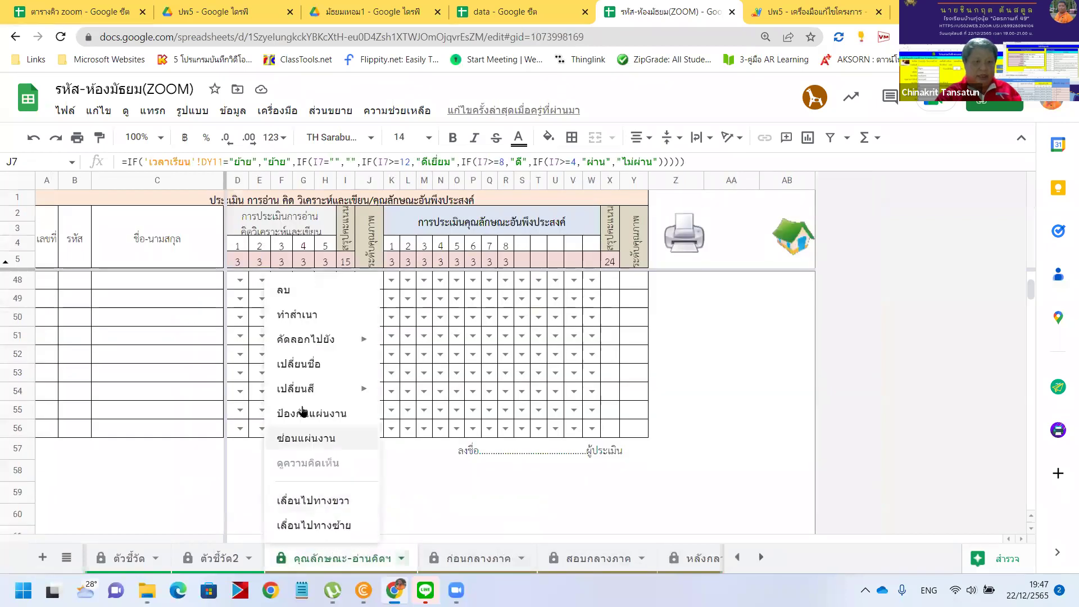
click(309, 366)
key(ctrl+c)
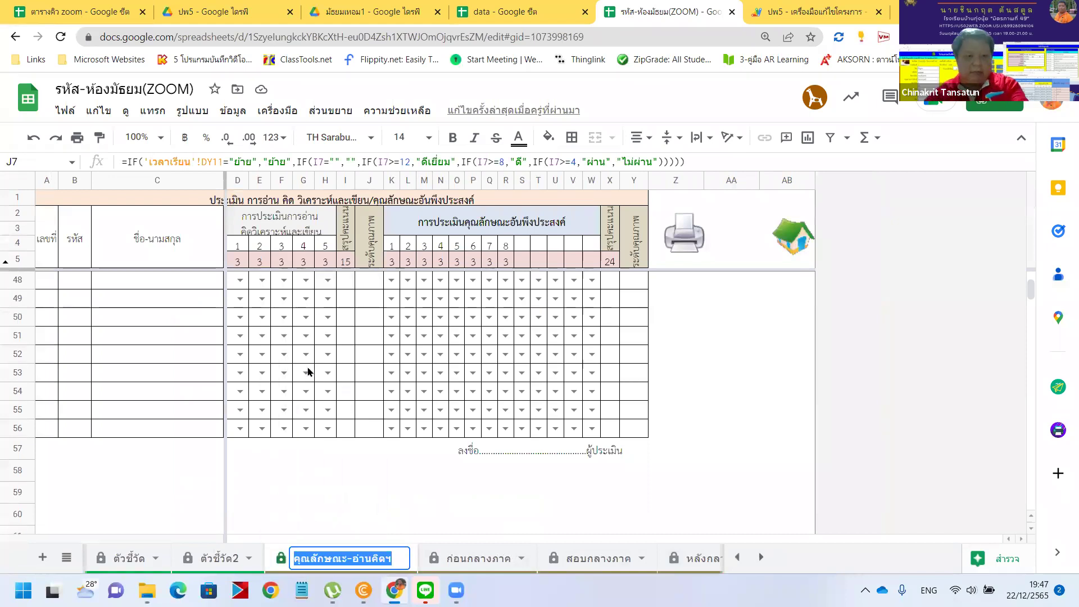
- Replace the sheet name in the kunlak function's getSheetByName call with คุณลักษณะ-อ่านคิดฯ
click(762, 14)
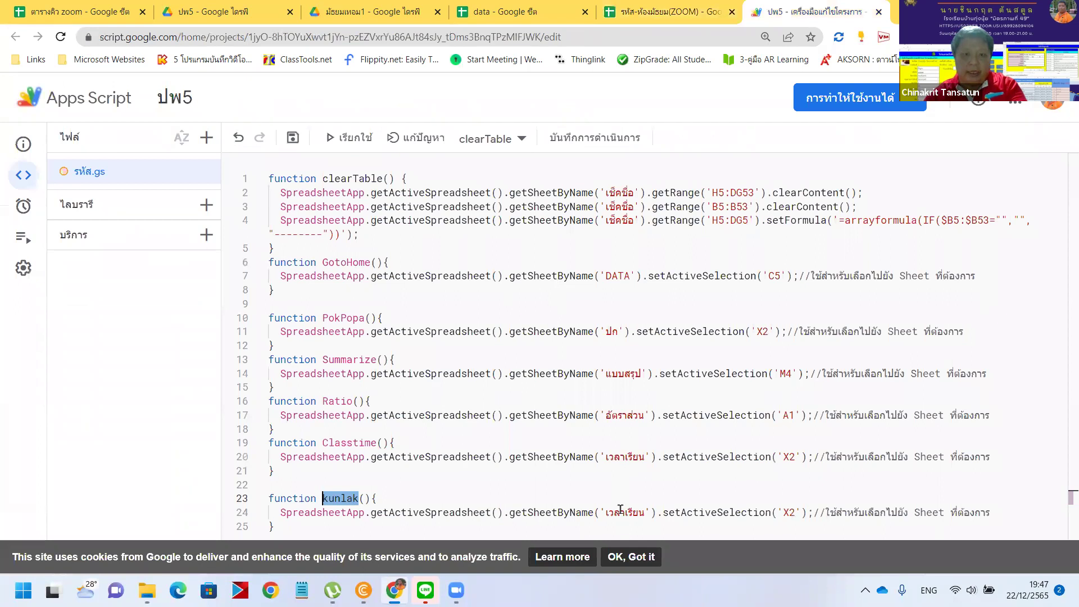
click(655, 466)
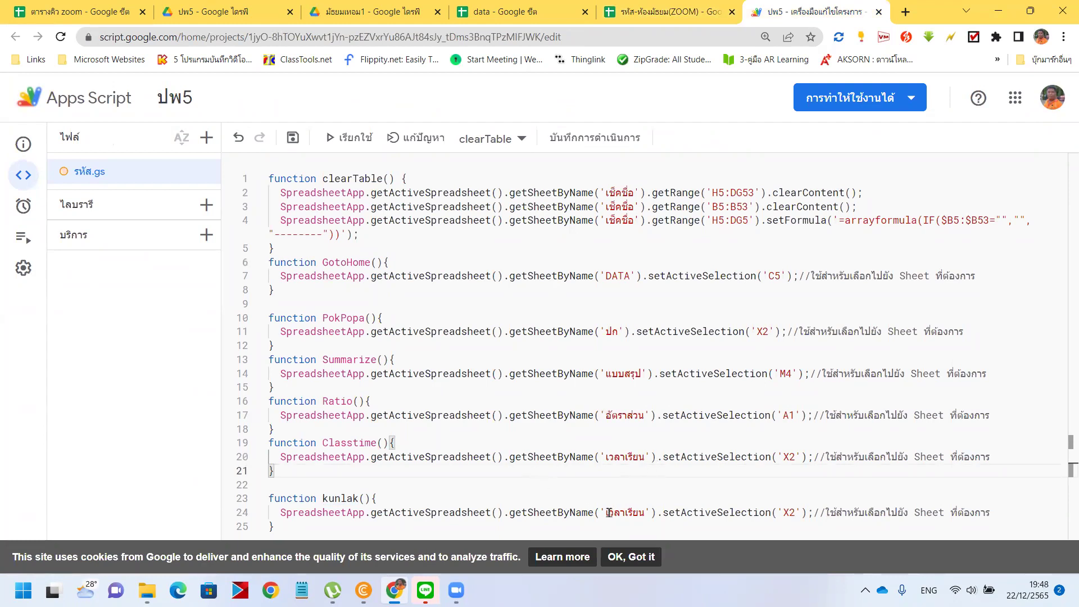
drag(603, 513, 646, 509)
key(ctrl+v)
click(584, 485)
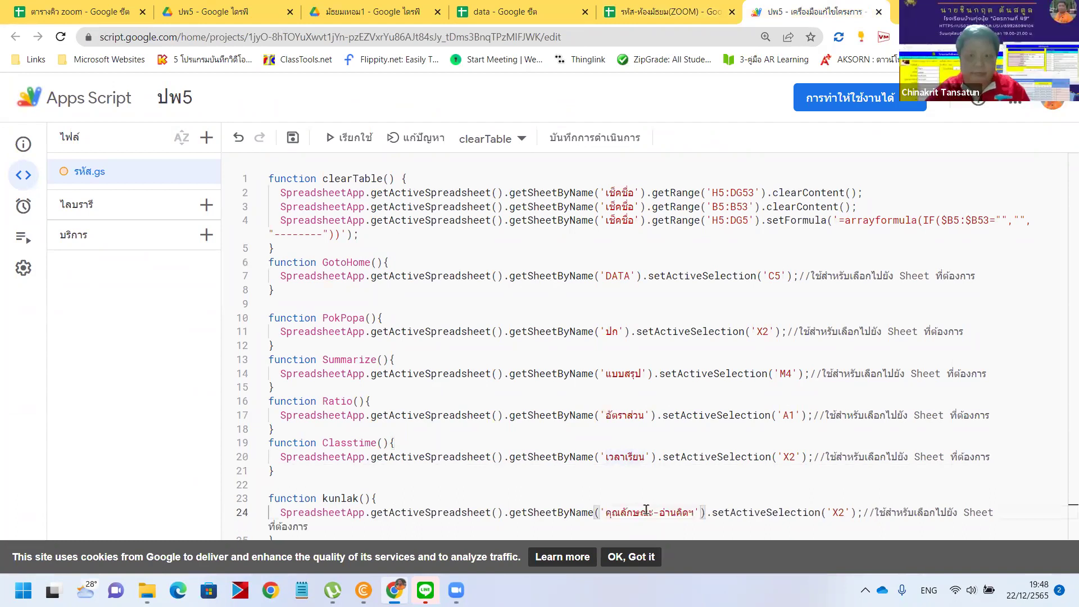
- Review the kunlak function name against the original Classtime function it was copied from
drag(323, 499, 371, 499)
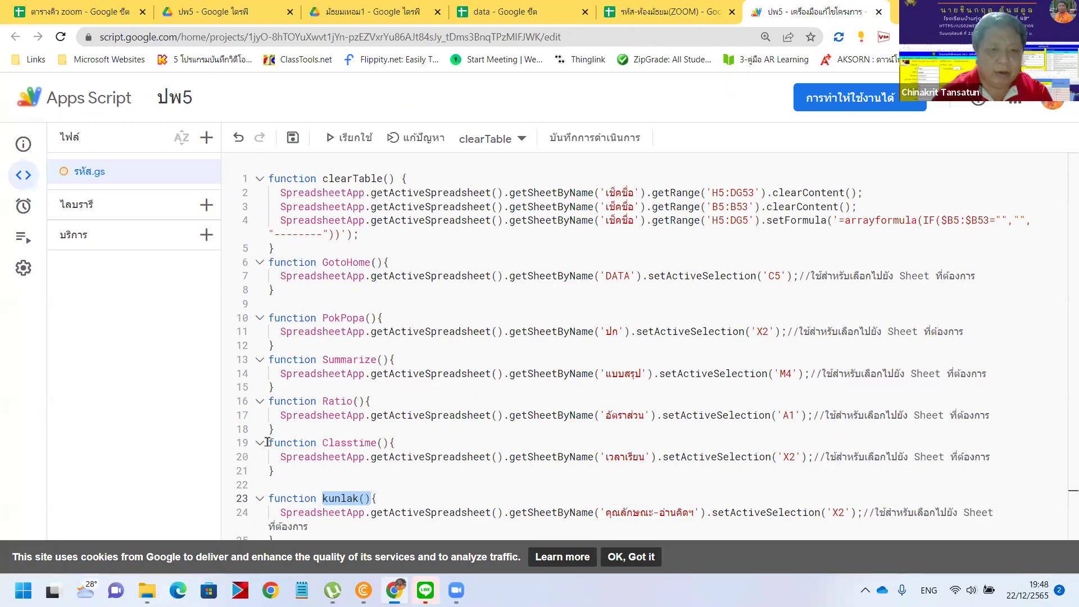
click(277, 470)
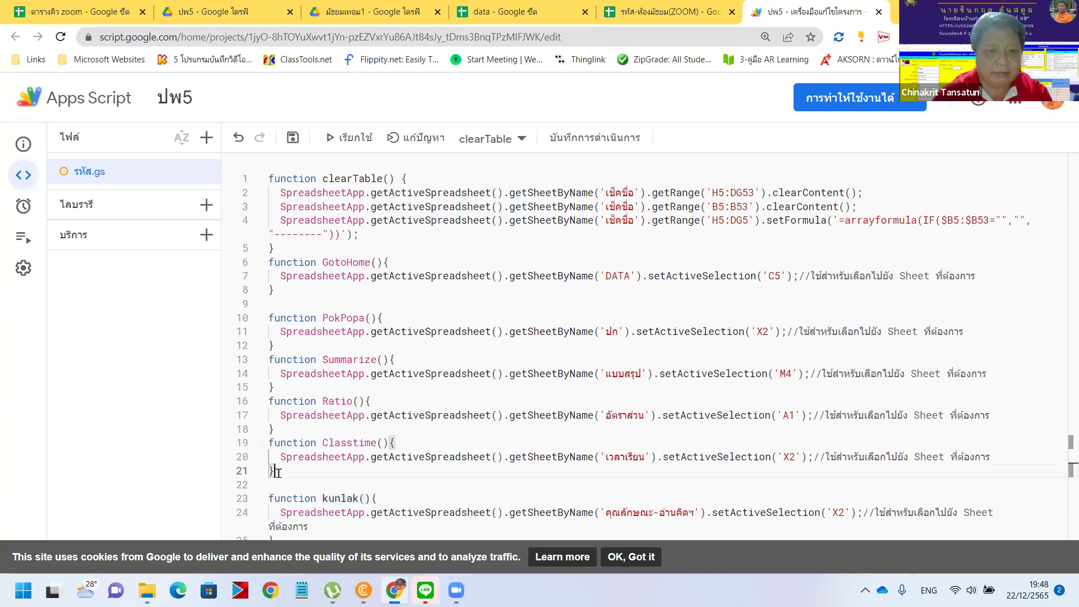
drag(273, 470, 269, 443)
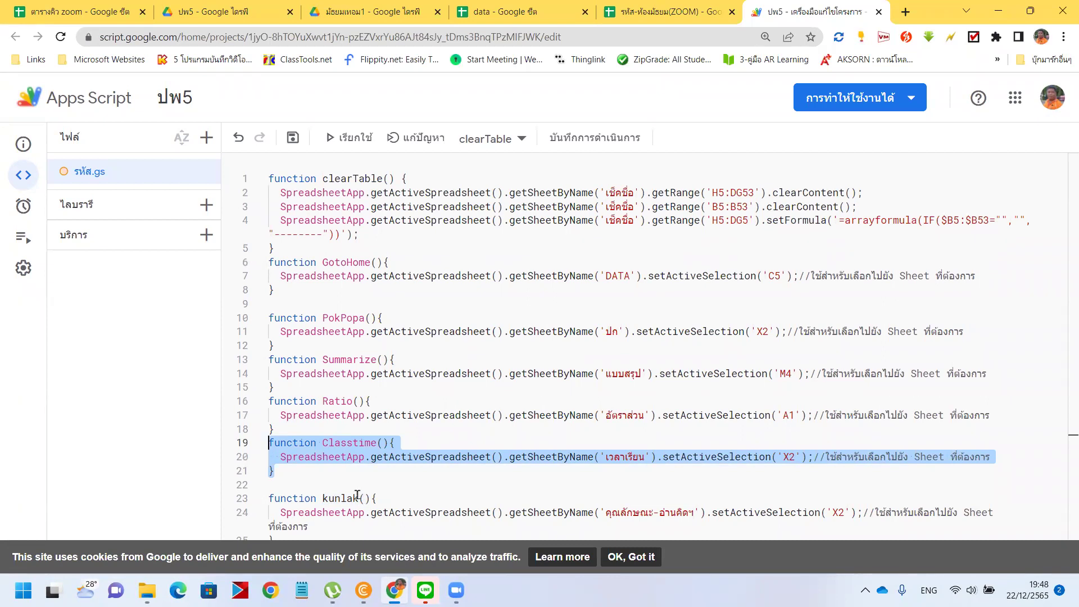
key(Down)
key(Down)
key(Down)
key(Down)
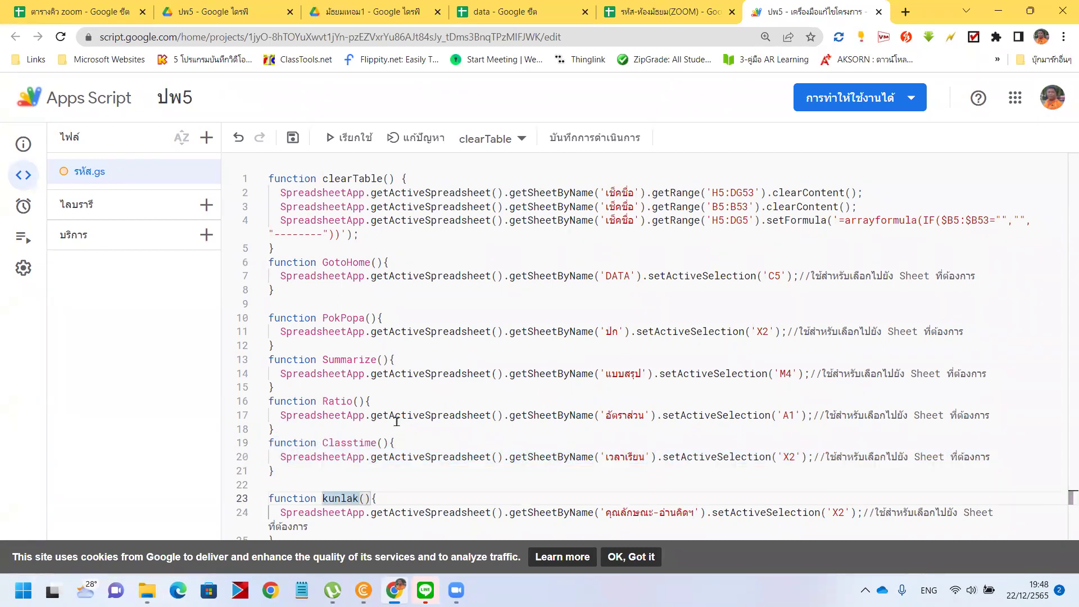
drag(325, 499, 371, 498)
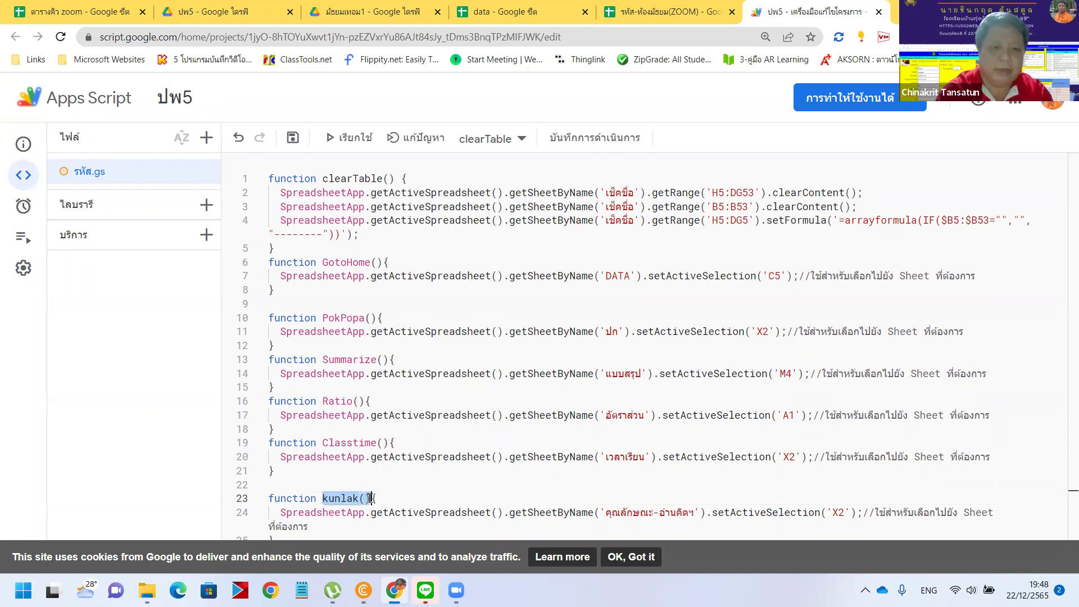
- Rename the kunlak function in the script to kunlansana, keeping the empty parentheses before the opening brace
text(kun)
text(lan)
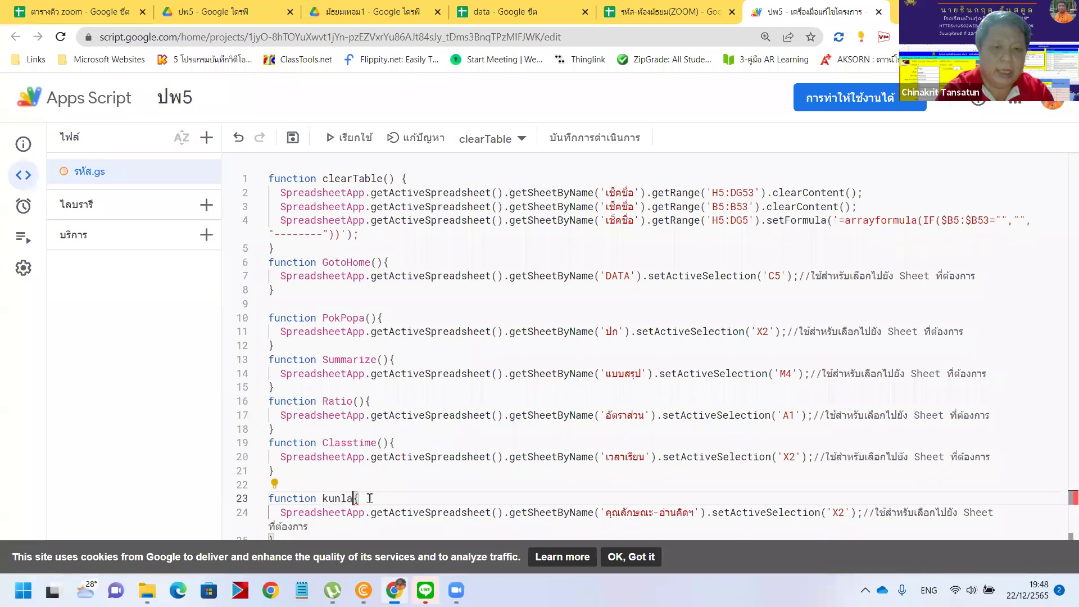
text(sana)
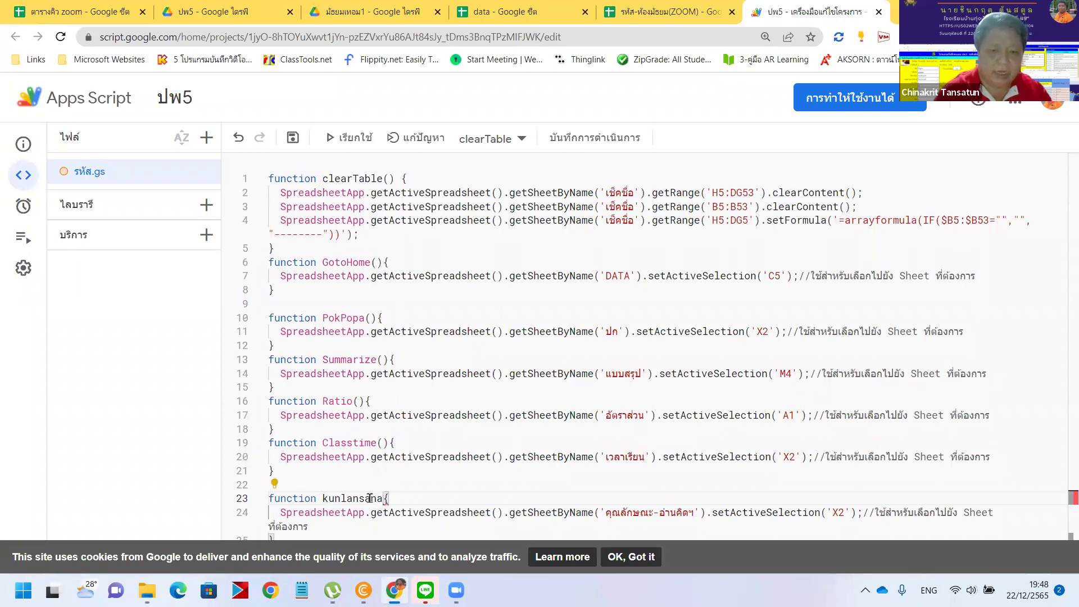
text(())
click(462, 440)
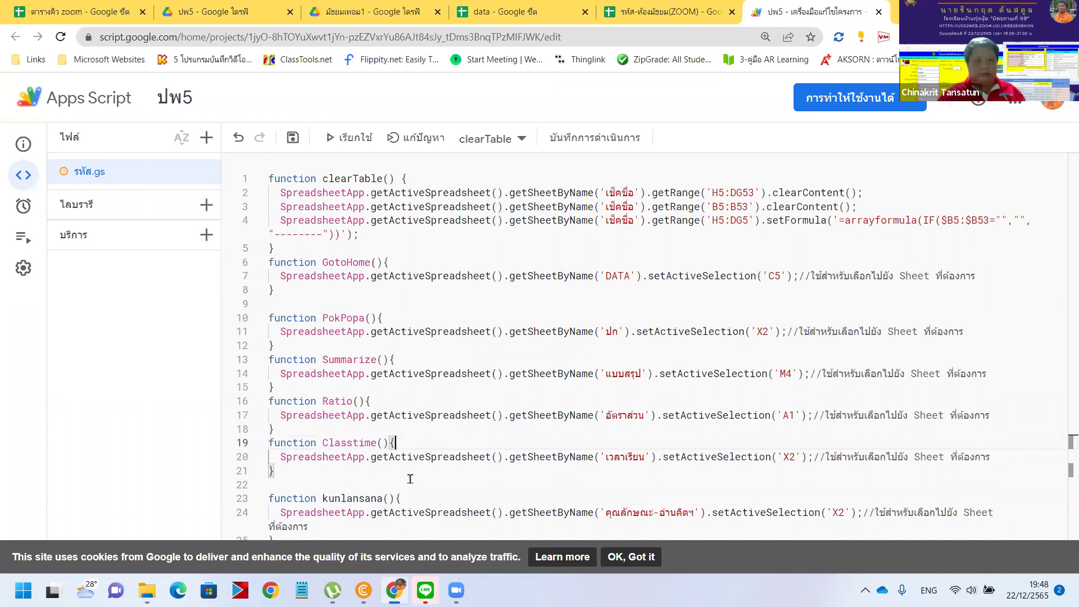
click(322, 497)
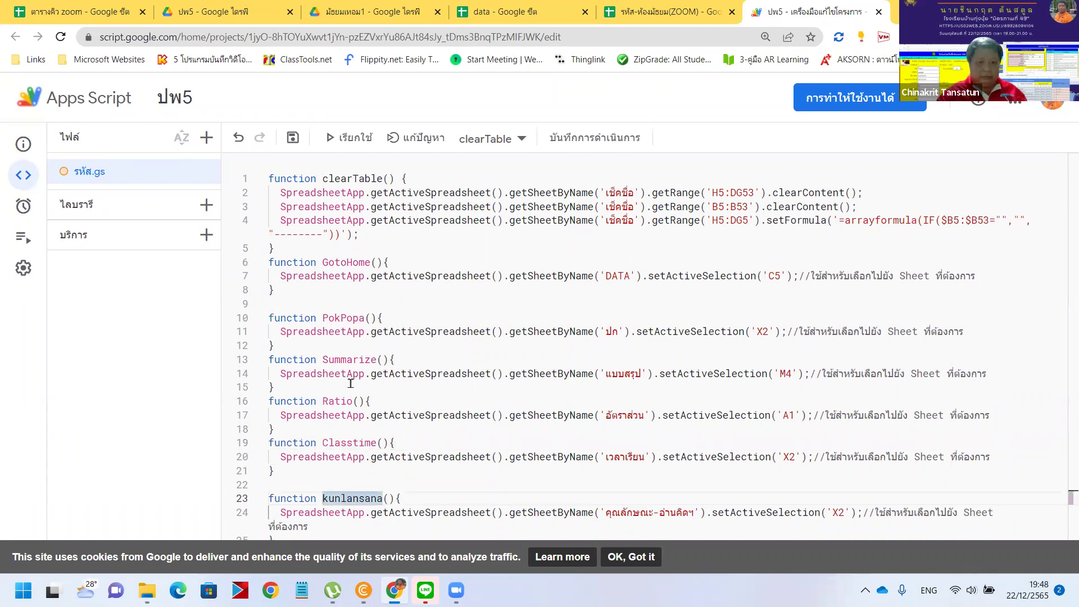
key(BackSpace)
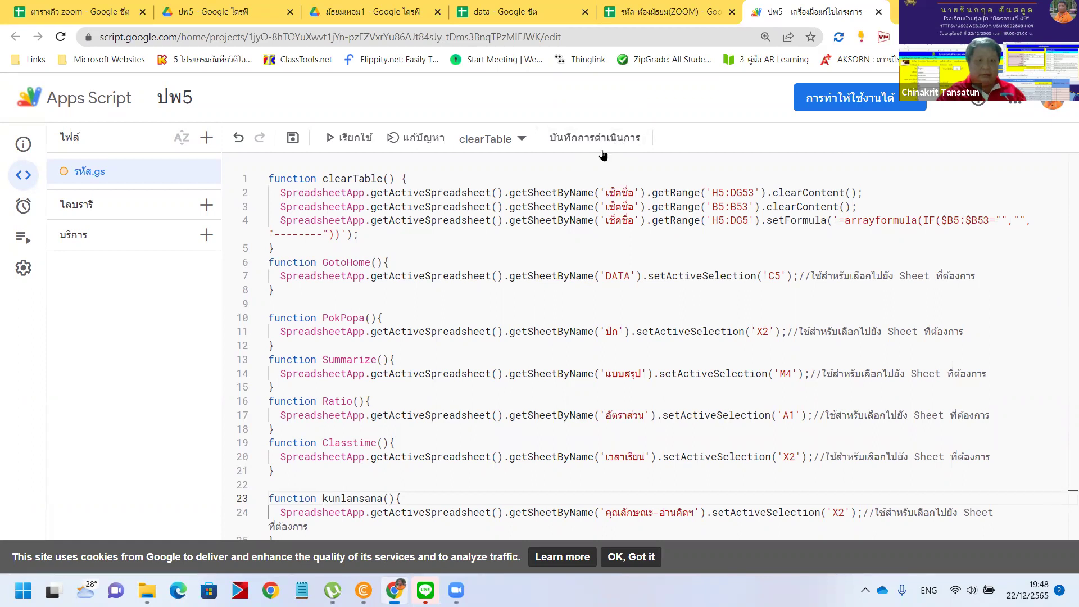
- Switch back to the spreadsheet's DATA sheet and test the คุณลักษณะฯ อ่านคิดวิเคราะห์ฯ button
click(648, 16)
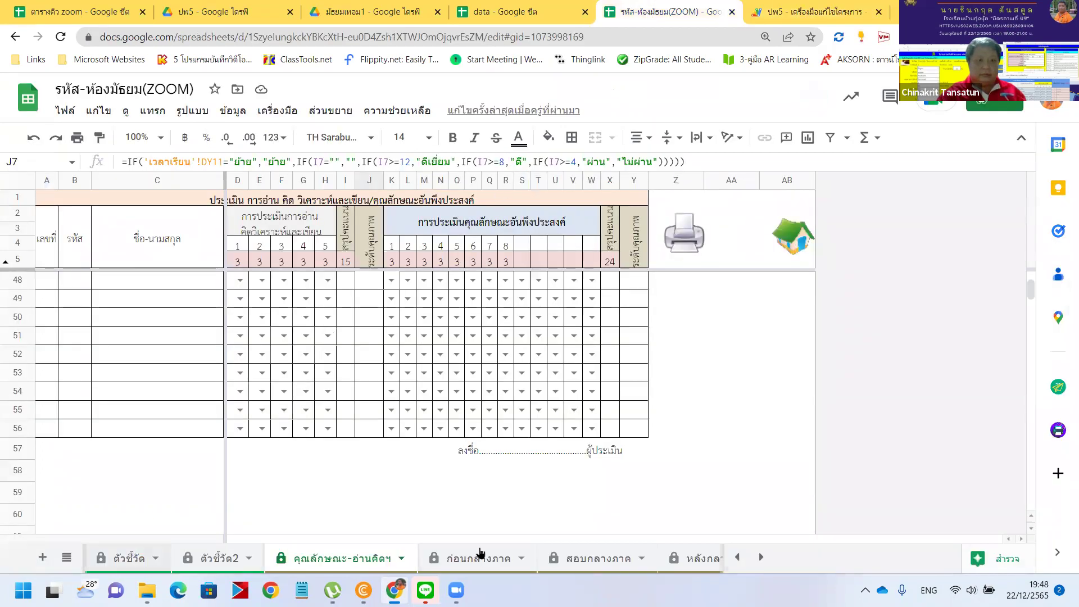
click(737, 558)
click(736, 558)
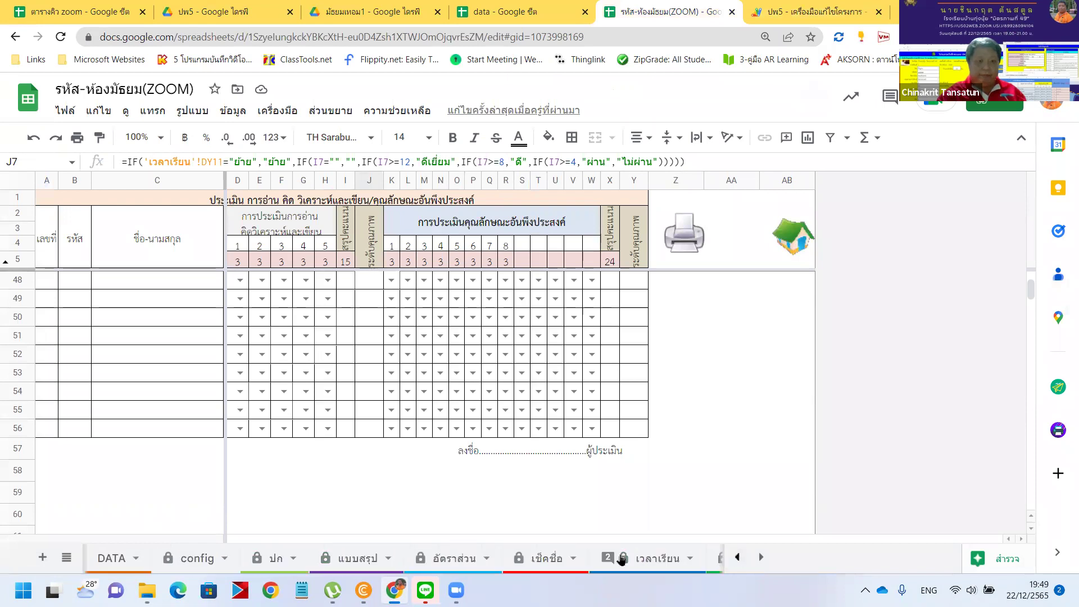
click(128, 564)
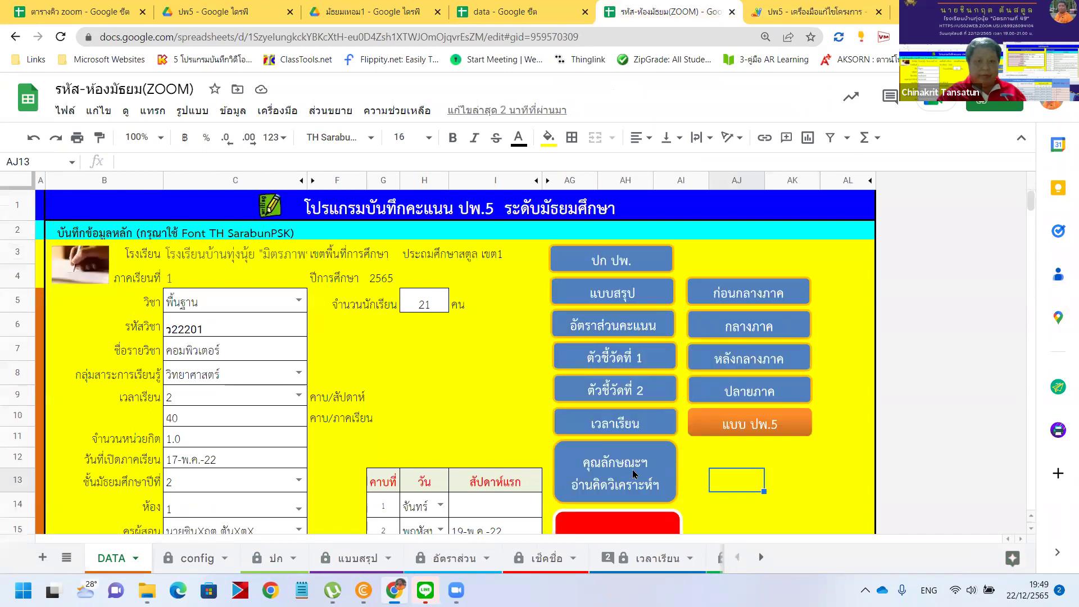
click(634, 472)
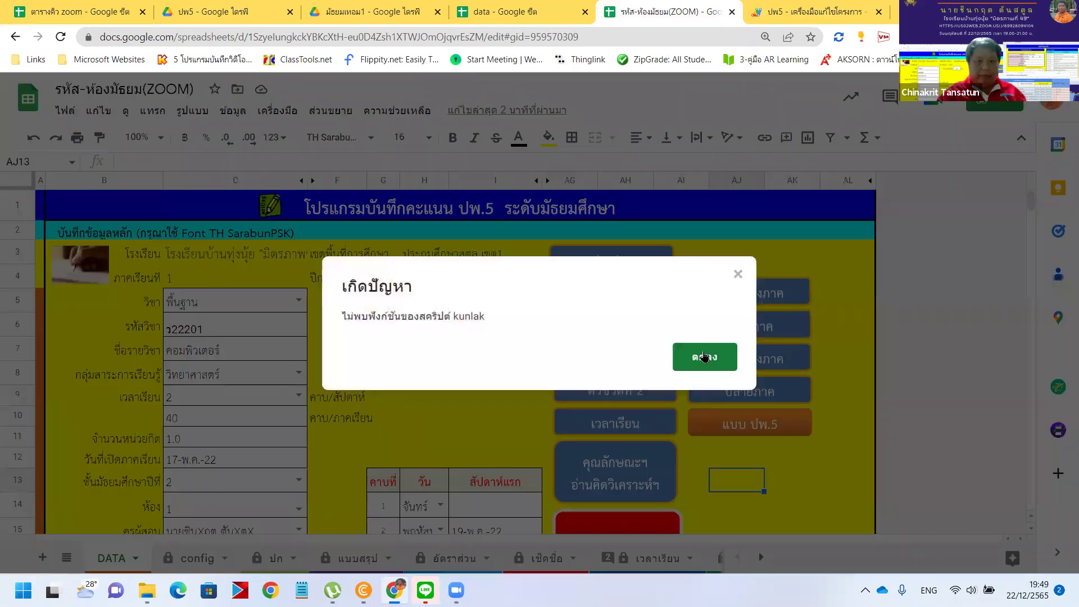
click(703, 356)
- Assign the script kunlaksana to the คุณลักษณะฯ อ่านคิดวิเคราะห์ฯ button and test the button
right_click(615, 464)
click(668, 451)
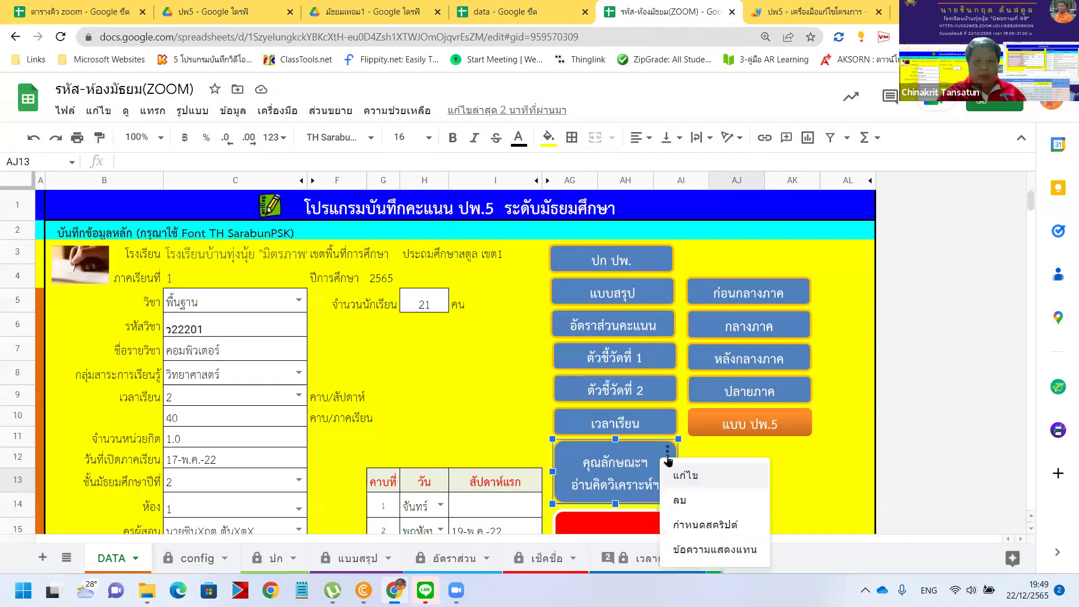
click(684, 526)
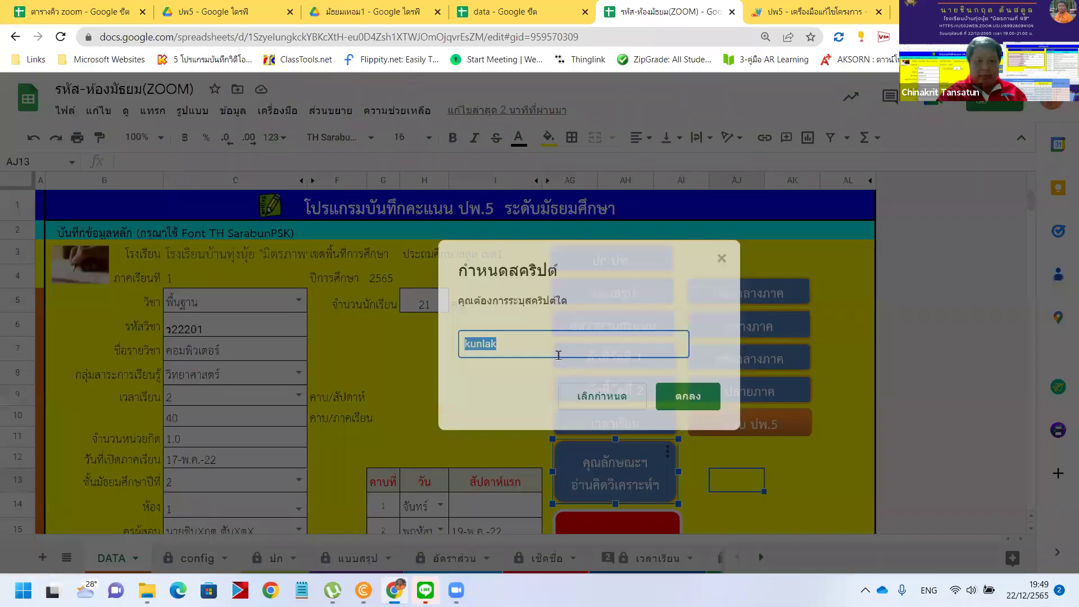
click(557, 347)
text(sana)
click(684, 402)
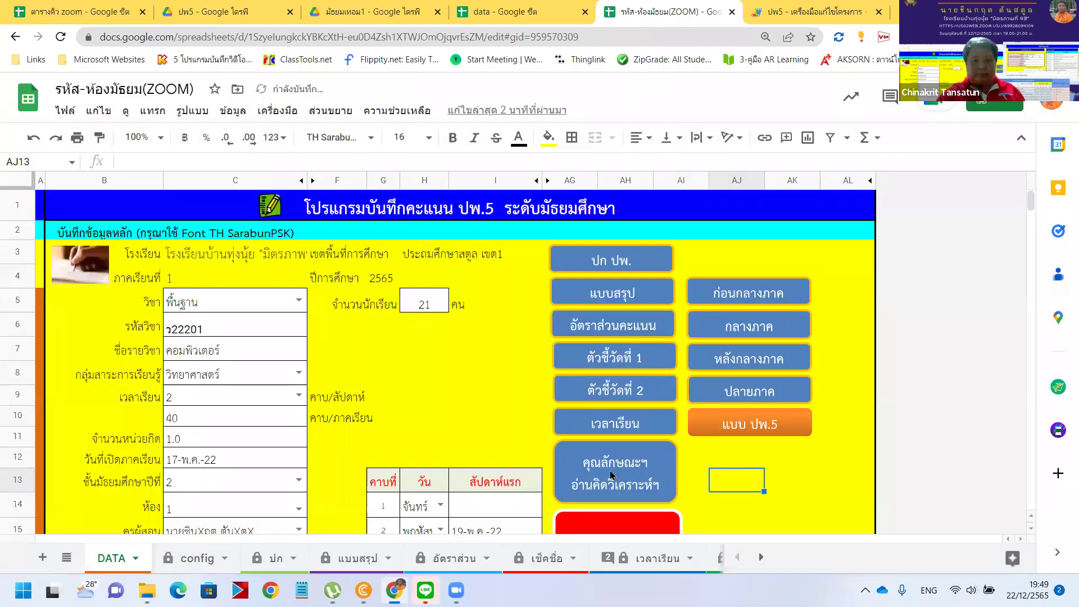
click(612, 475)
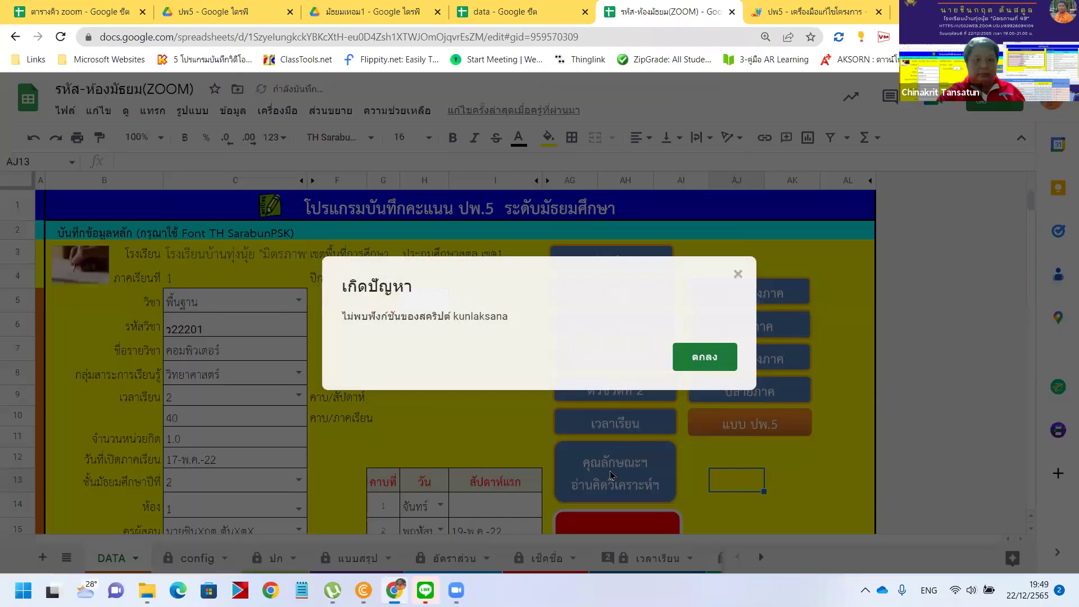
click(706, 348)
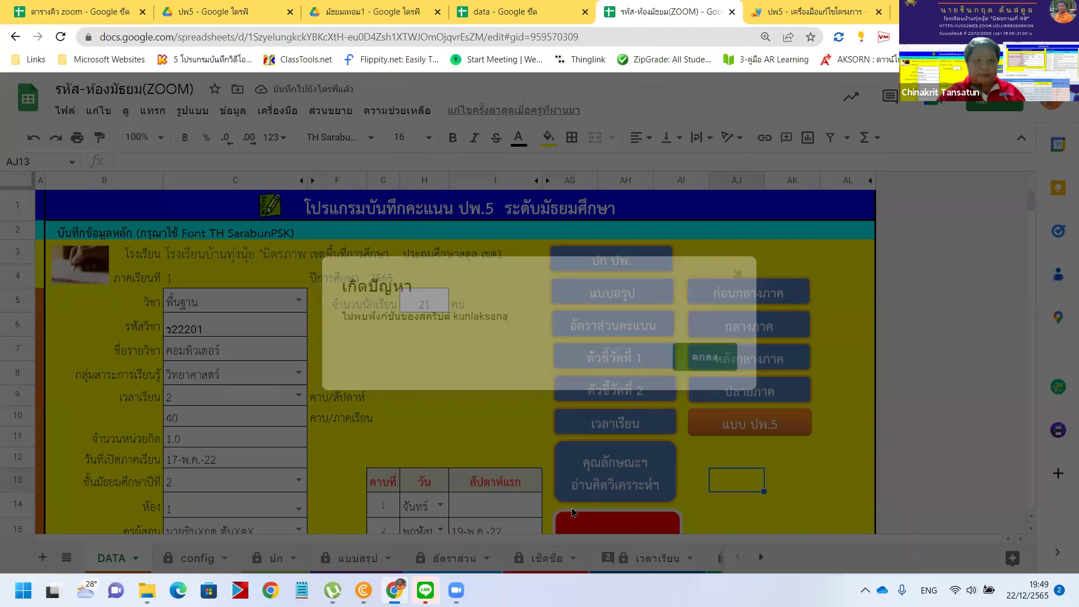
- Return to the Apps Script editor and copy the function name kunlansana
click(812, 12)
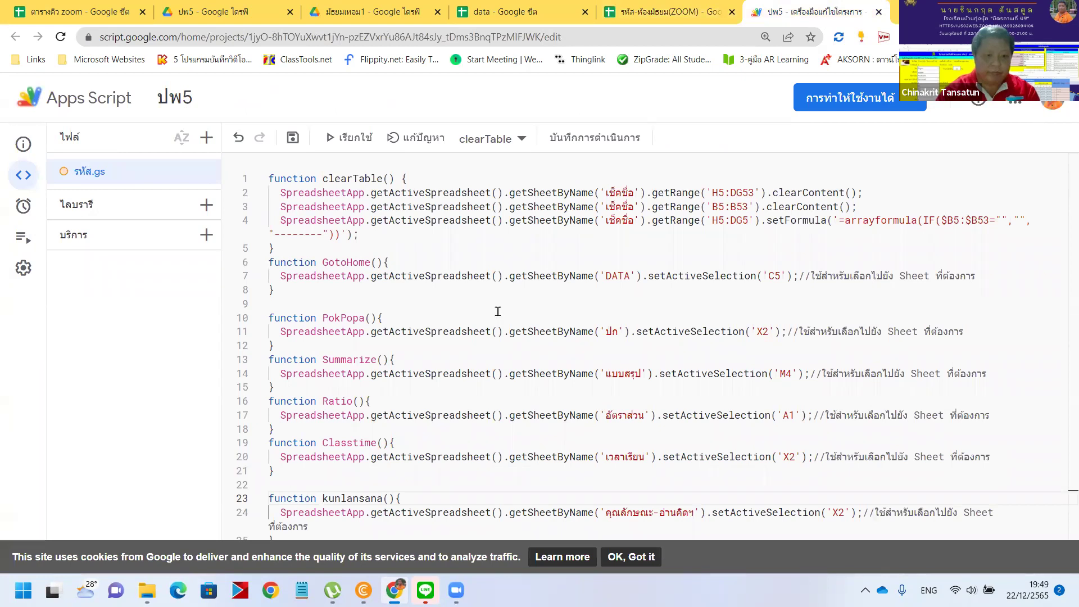
key(Left)
key(shift+Right)
key(shift+Right)
key(shift+Right)
key(shift+Right)
key(shift+Right)
key(shift+Right)
key(shift+Right)
key(shift+Right)
key(shift+Right)
key(shift+Right)
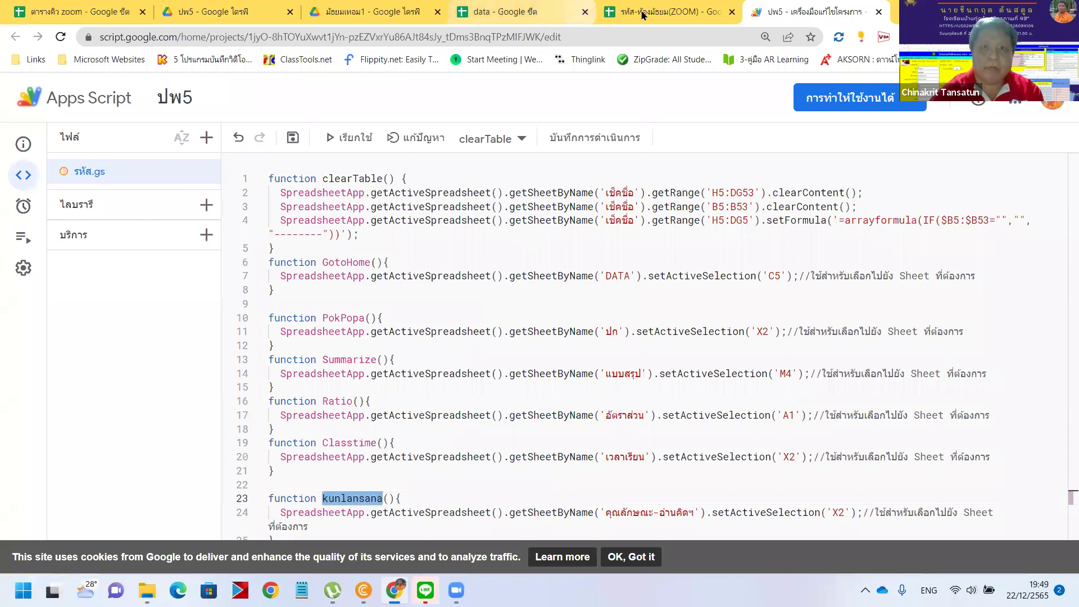
mouse_move(645, 15)
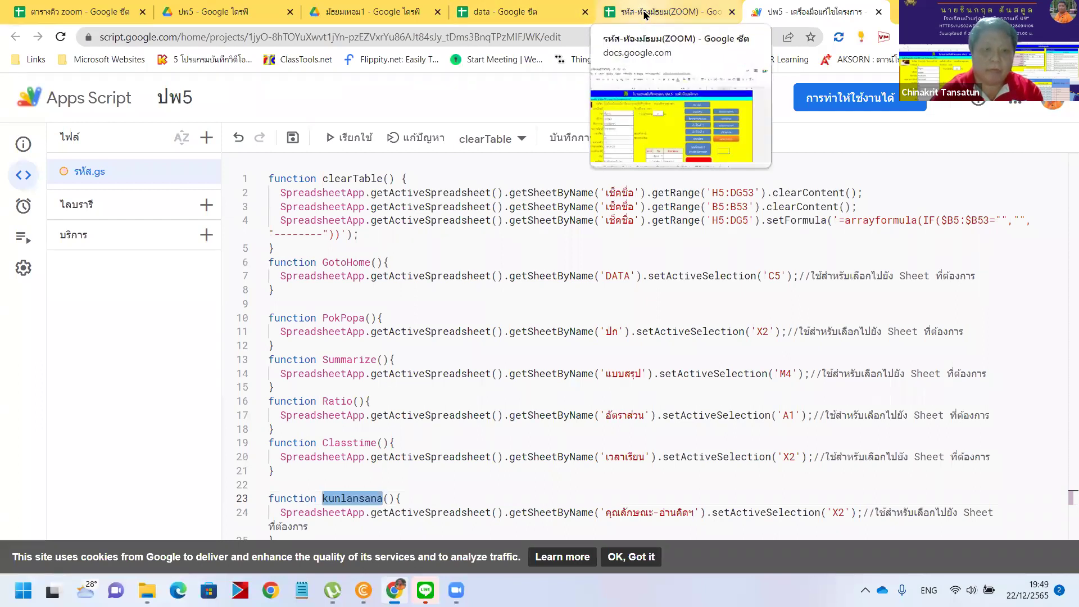
- Set the คุณลักษณะฯ อ่านคิดวิเคราะห์ฯ button's assigned script to kunlansana on the DATA sheet and test the button
click(646, 15)
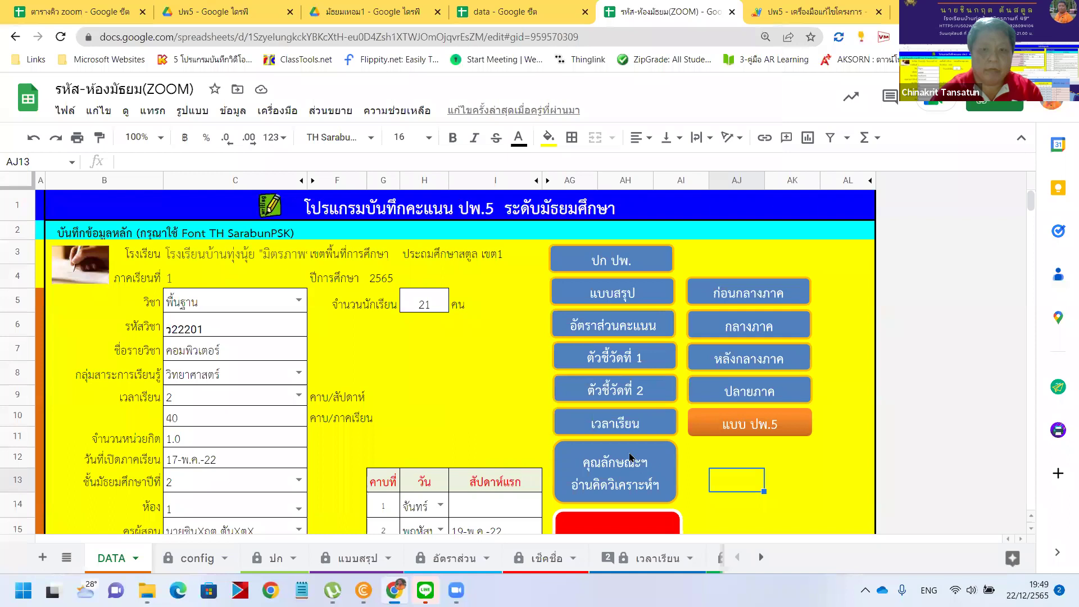
click(634, 464)
click(668, 453)
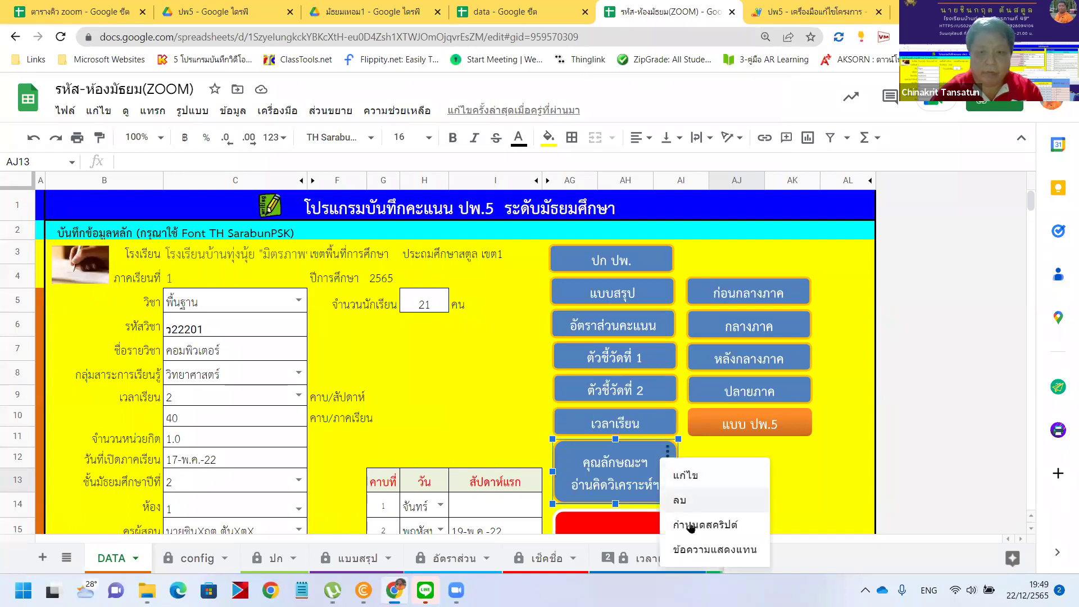
click(591, 419)
click(686, 396)
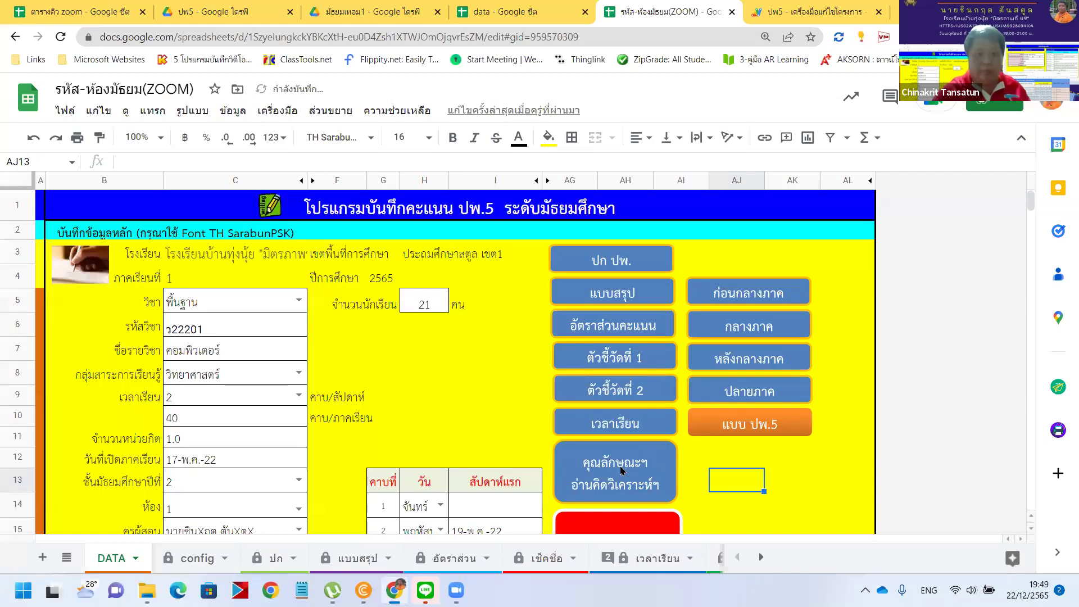
click(623, 472)
click(702, 356)
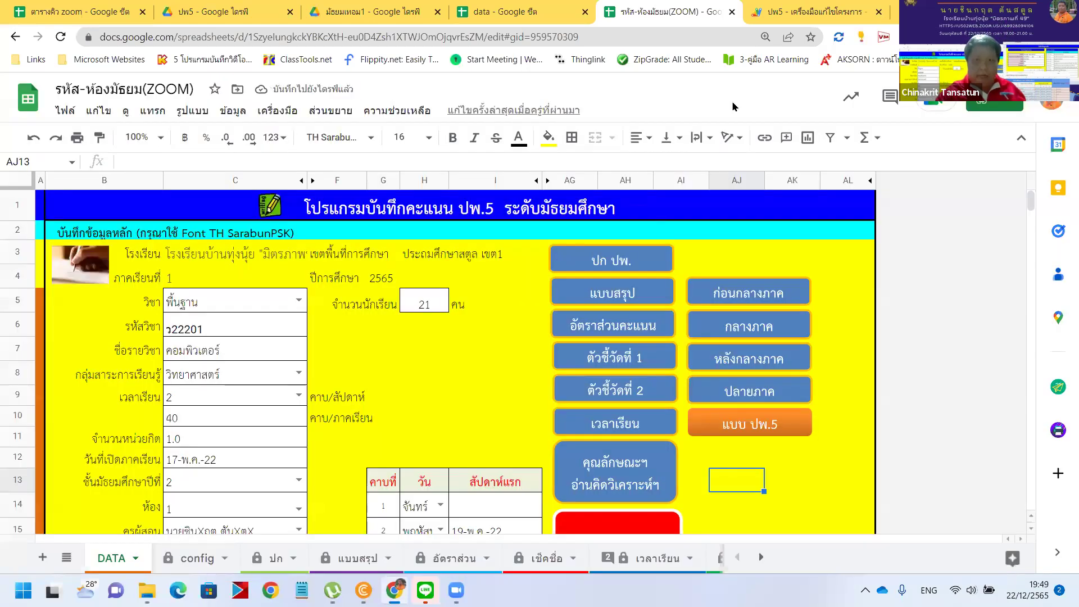
- Save the script project in Apps Script and capitalize the kunlansana function's name to Kunlansana
click(811, 10)
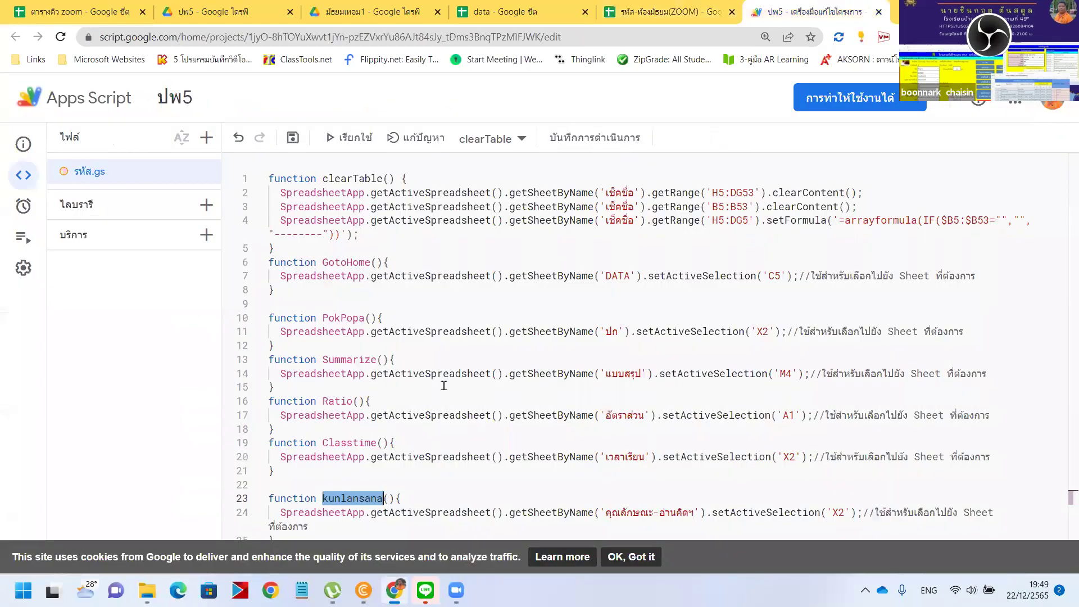
click(292, 138)
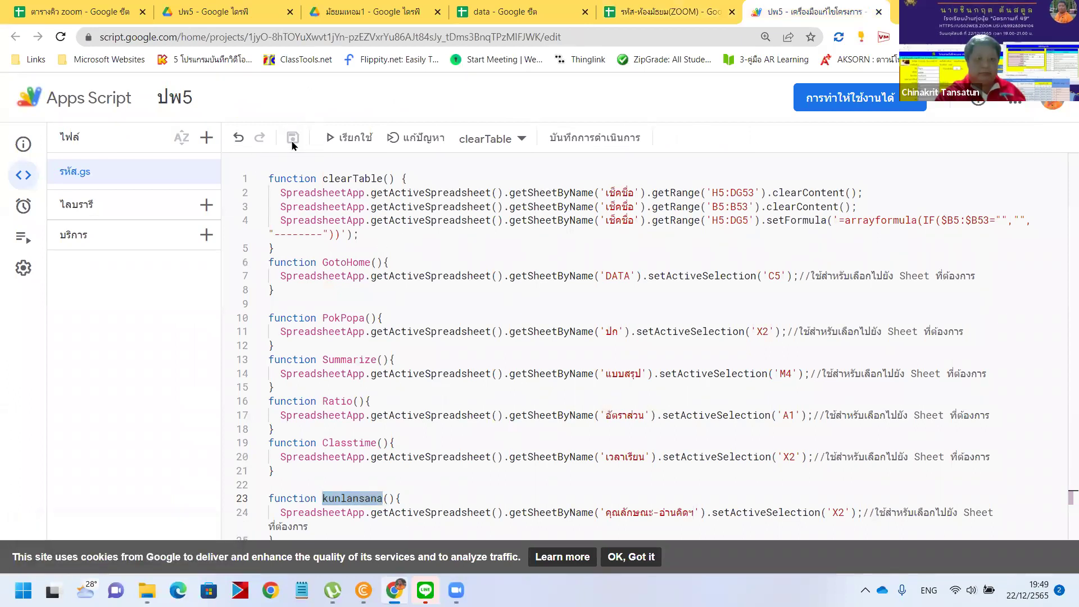
click(323, 498)
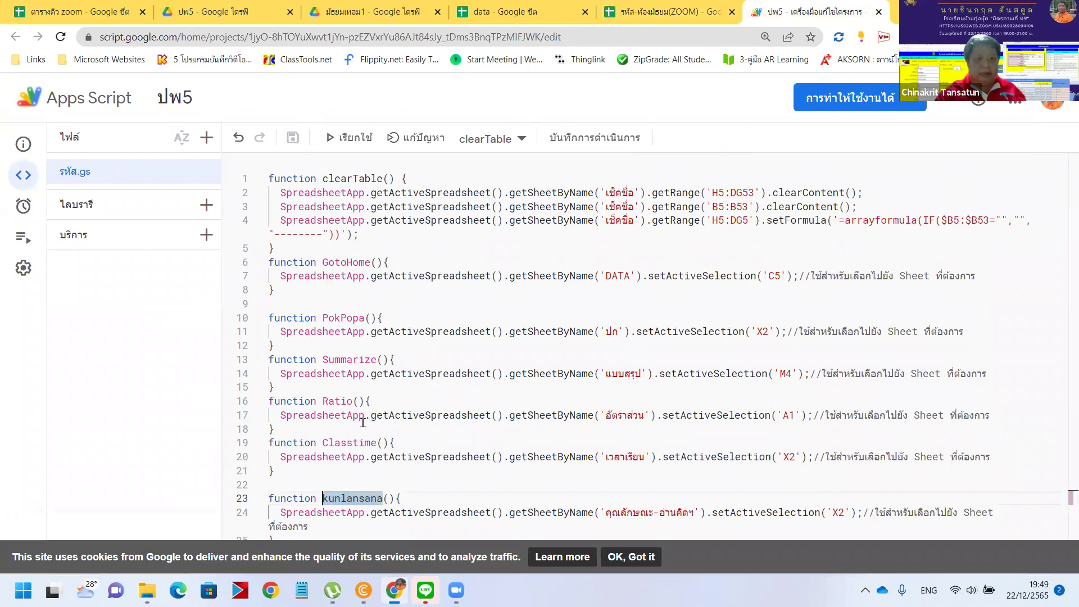
key(Delete)
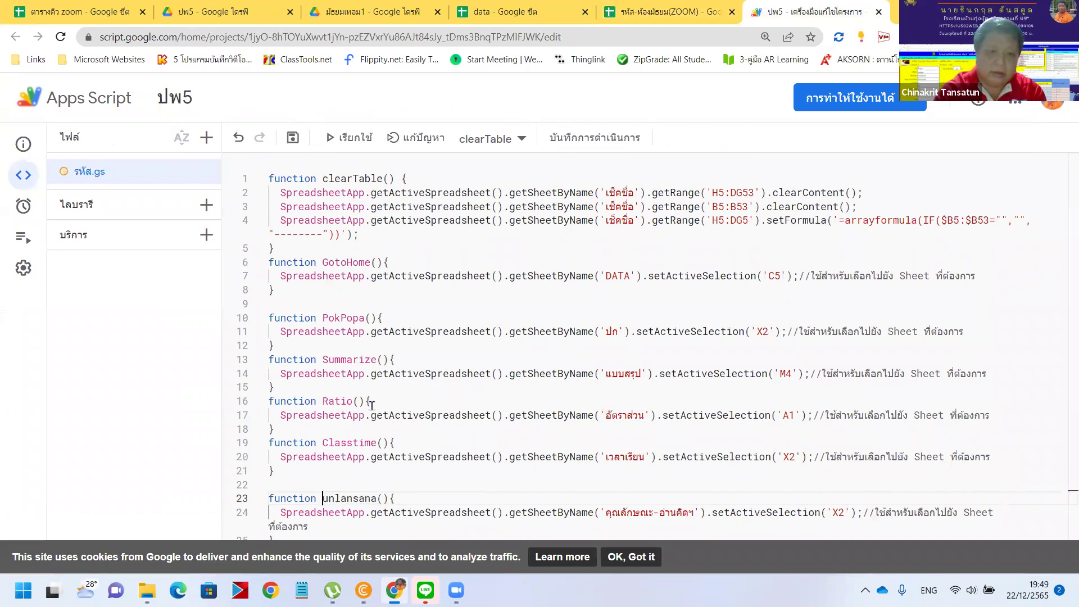
text(K)
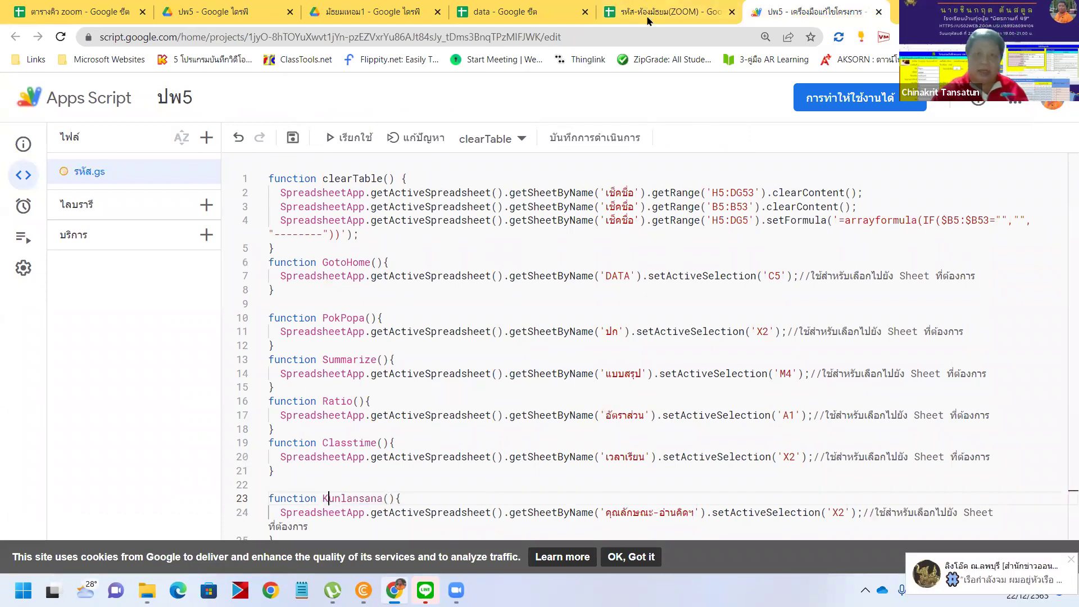
- Change the script assigned to the คุณลักษณะฯ อ่านคิดวิเคราะห์ฯ button on the DATA sheet to Kunlansana and test the button
click(661, 7)
click(661, 463)
click(667, 452)
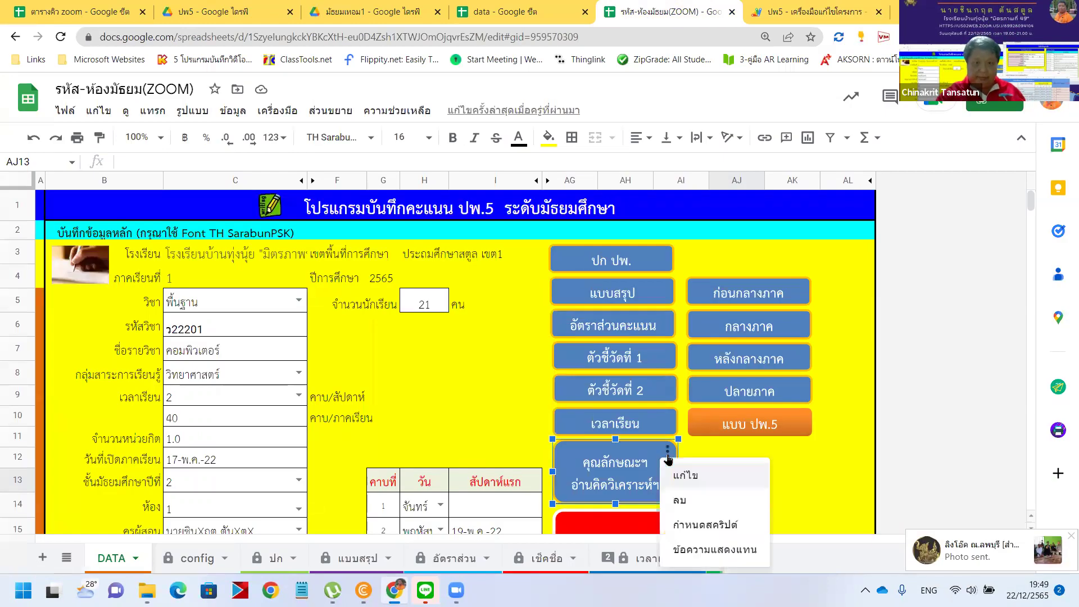
key(Escape)
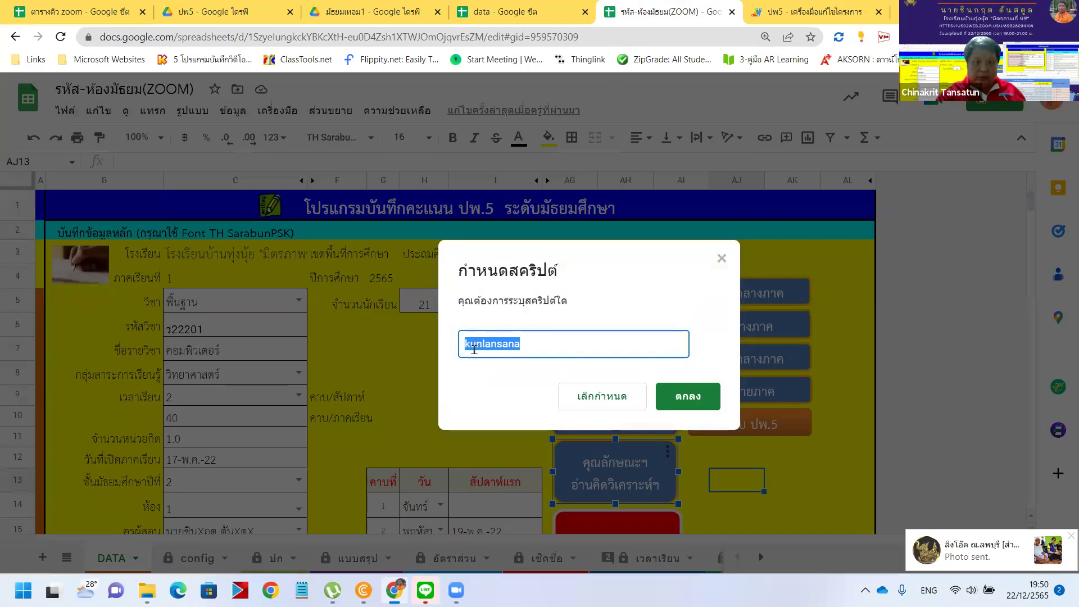
key(End)
text(K)
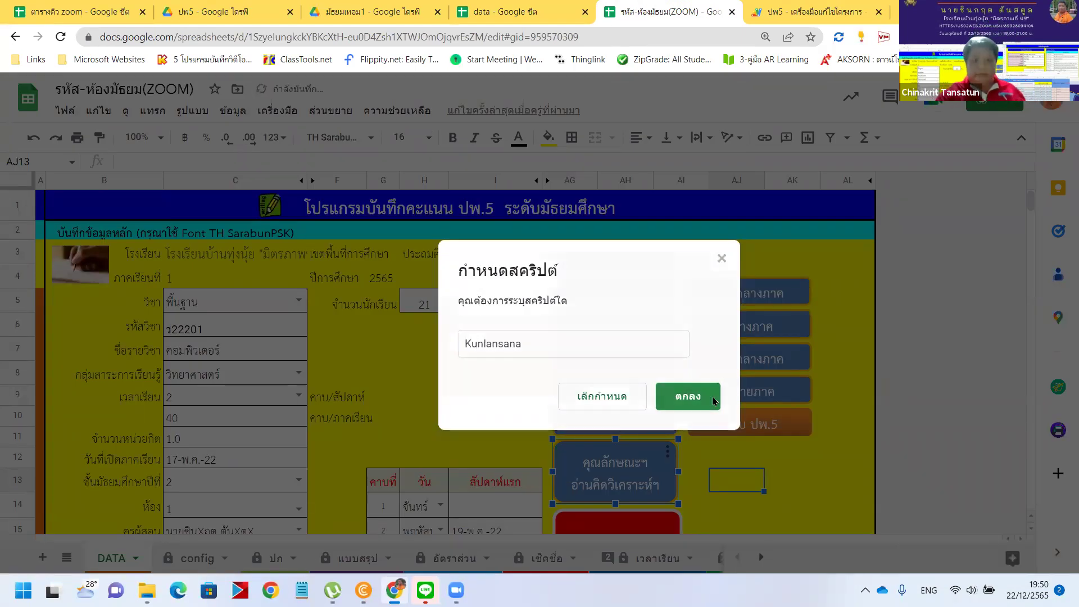
click(687, 396)
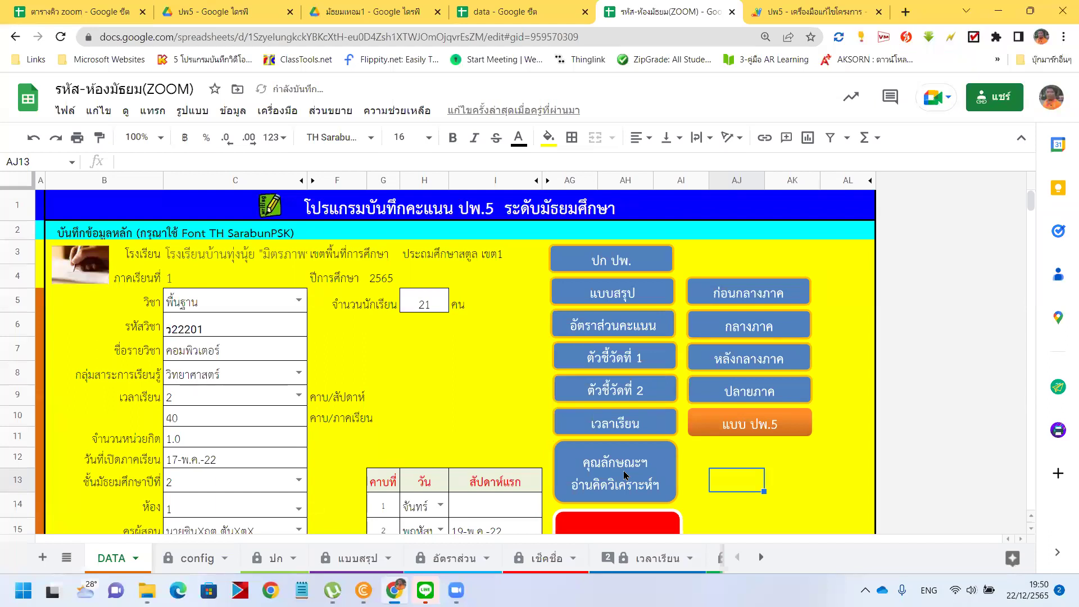
click(626, 475)
click(703, 357)
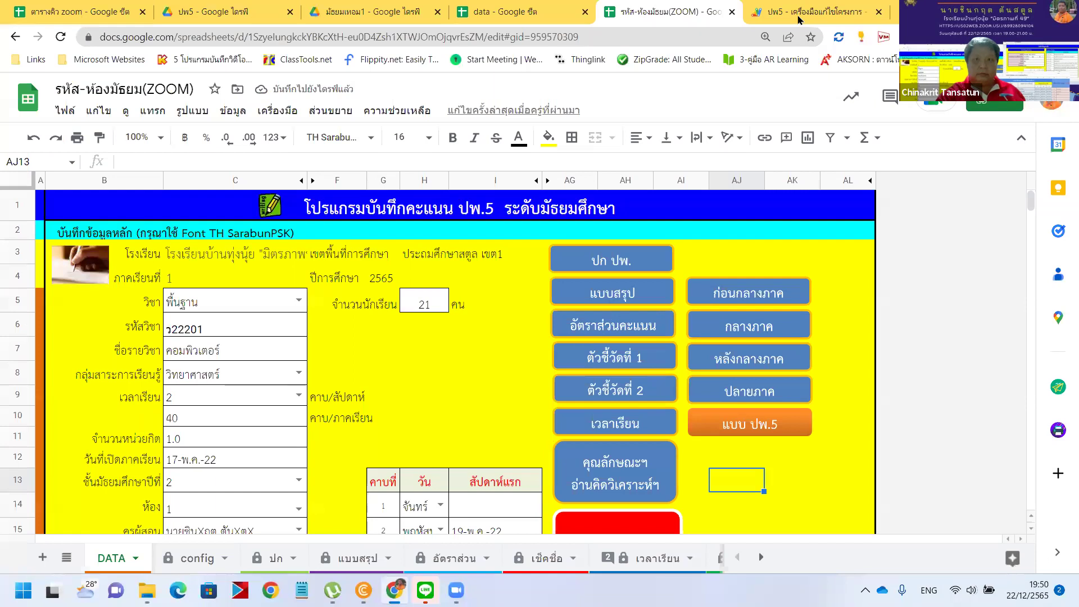
- Copy the function name Kunlansana from Apps Script, reassign it to the คุณลักษณะฯ อ่านคิดวิเคราะห์ฯ button on the DATA sheet and test the button
key(ctrl+Tab)
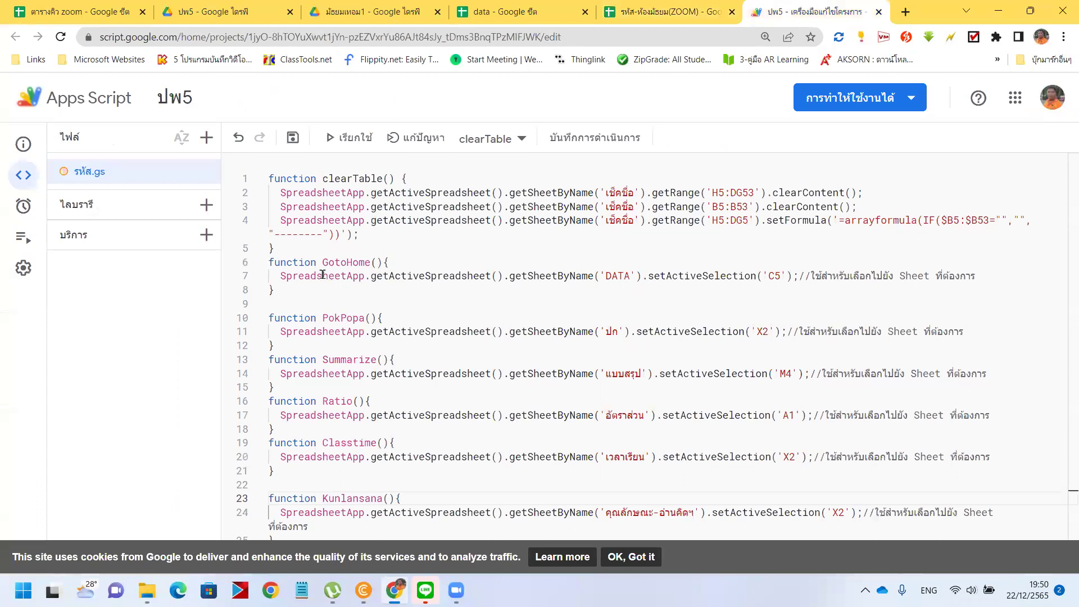
key(shift+Right)
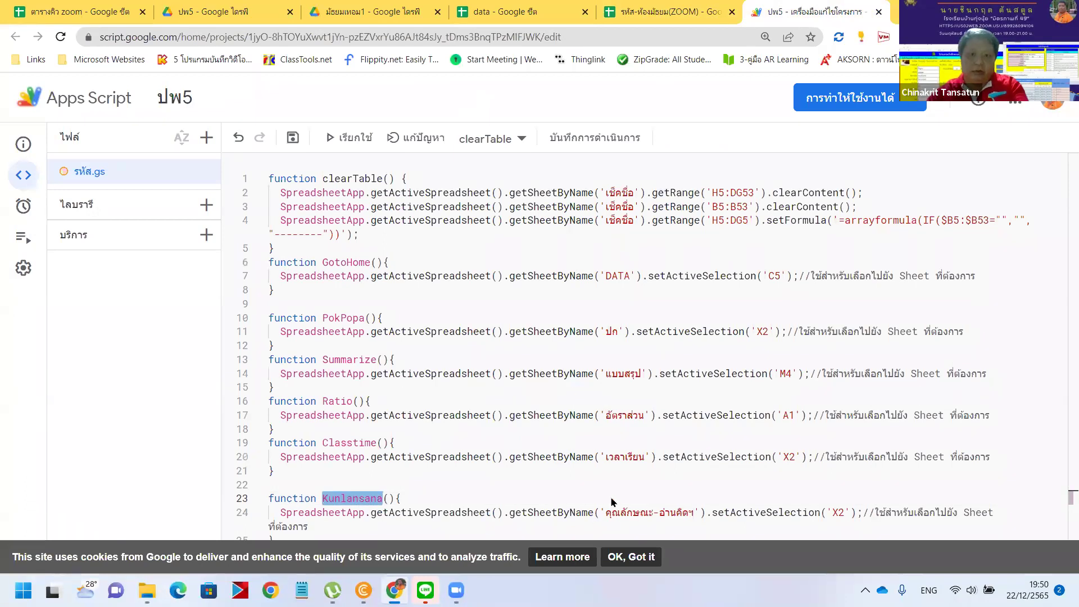
key(ctrl+shift+Tab)
right_click(664, 462)
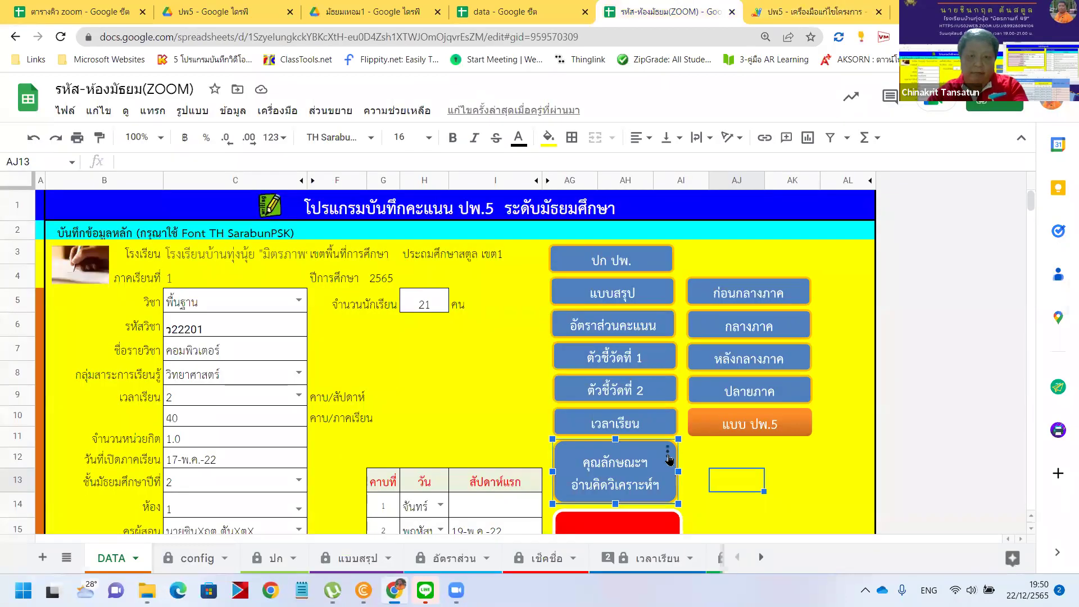
click(668, 454)
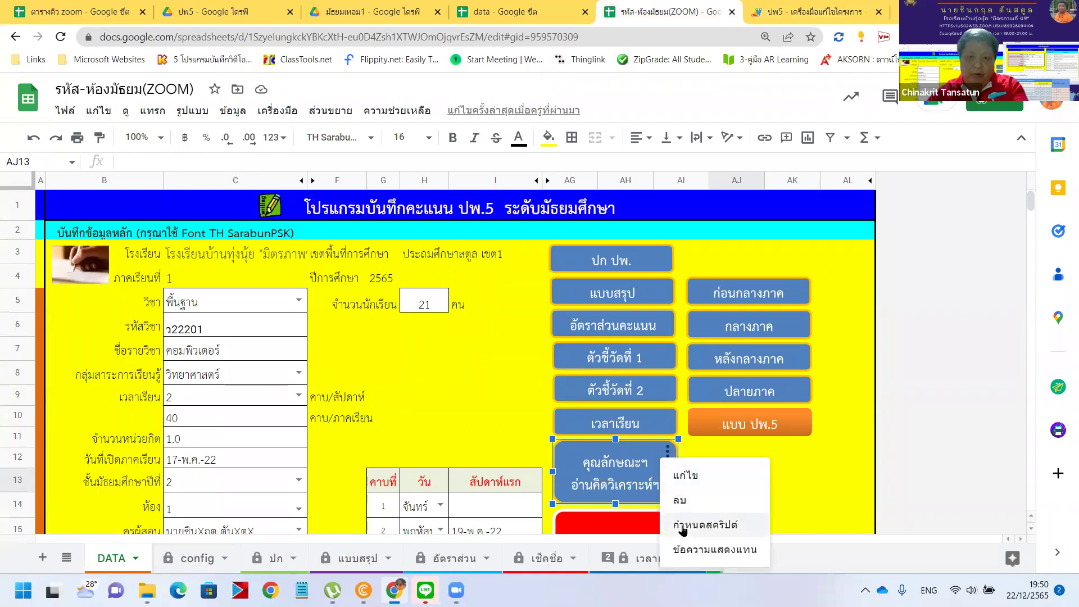
click(704, 524)
click(554, 349)
double_click(553, 349)
click(554, 349)
click(664, 395)
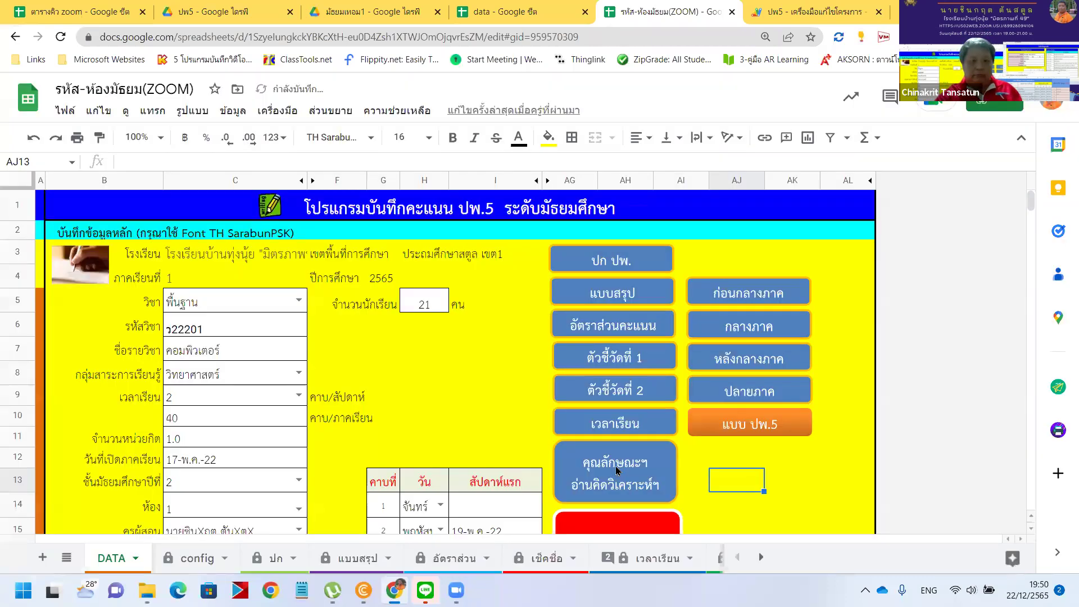
click(616, 469)
click(706, 356)
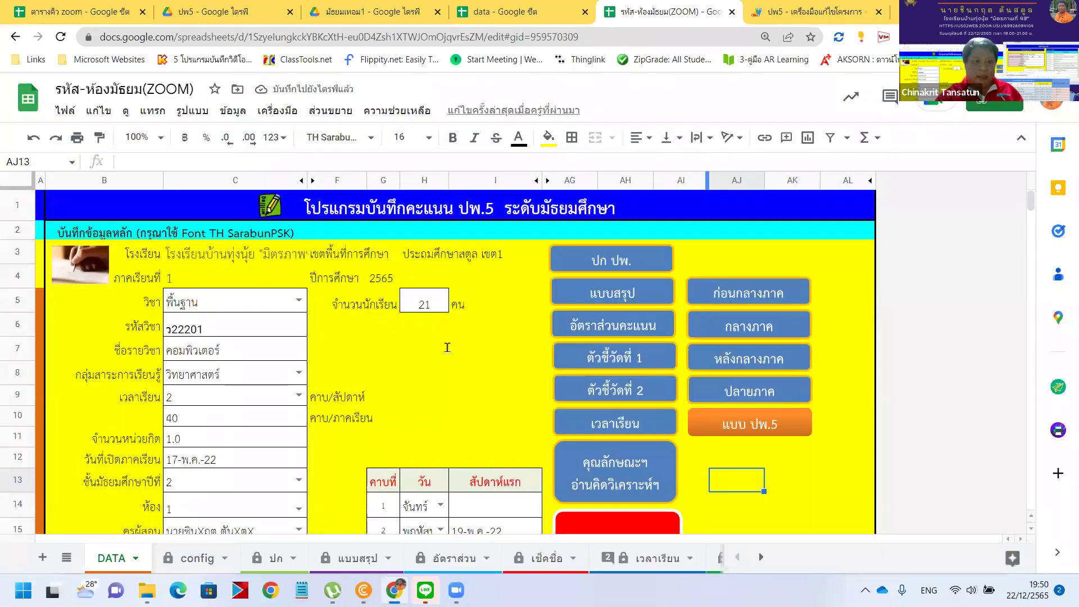
- Save the Apps Script project and test the คุณลักษณะฯ อ่านคิดวิเคราะห์ฯ button again, viewing the first student rows of its sheet
key(ctrl+Tab)
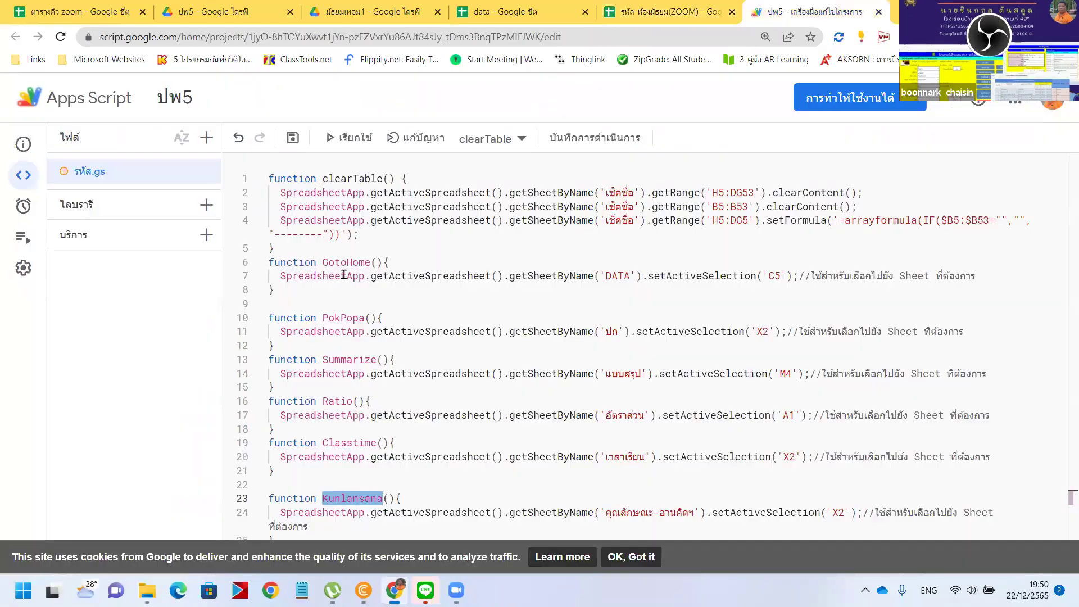
click(292, 137)
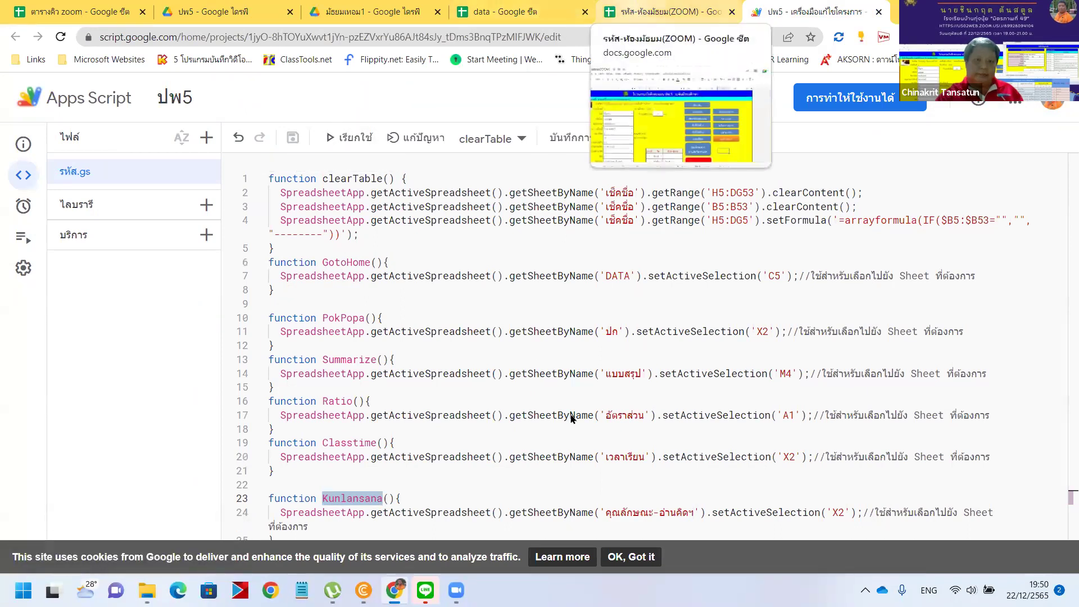
key(ctrl+shift+Tab)
click(619, 471)
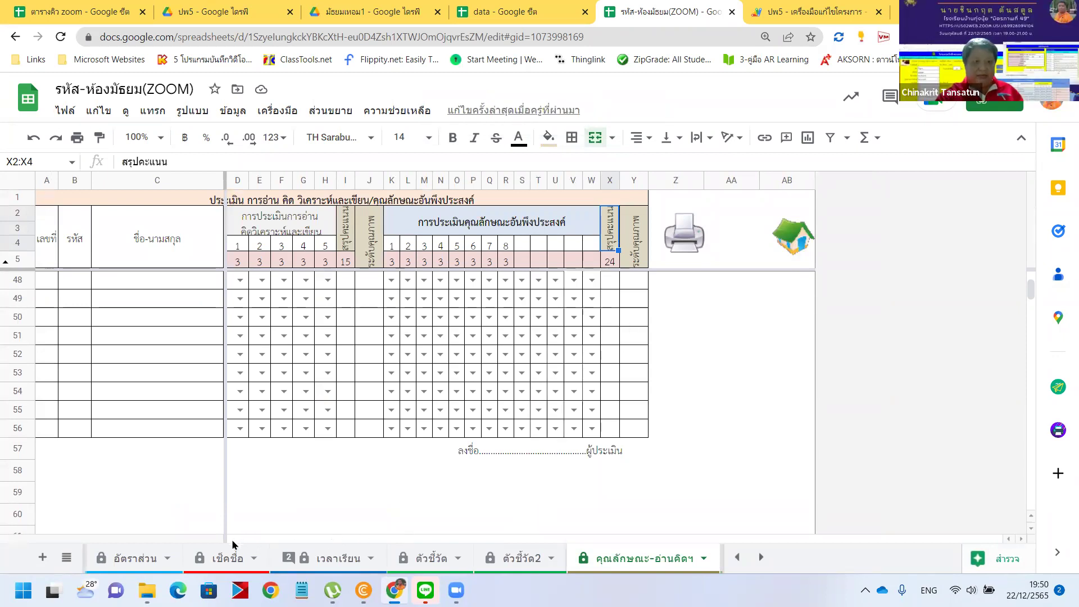
scroll(263, 488, up, 13)
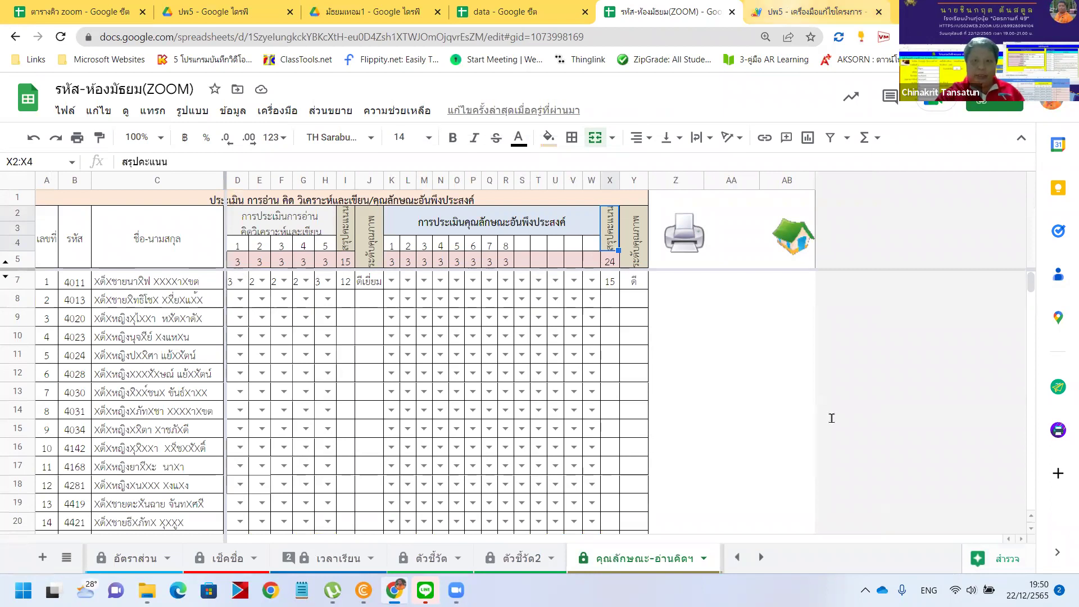
- Set the active selection cell in the Kunlansana function to D7 in Apps Script
key(ctrl+Tab)
text(X)
key(BackSpace)
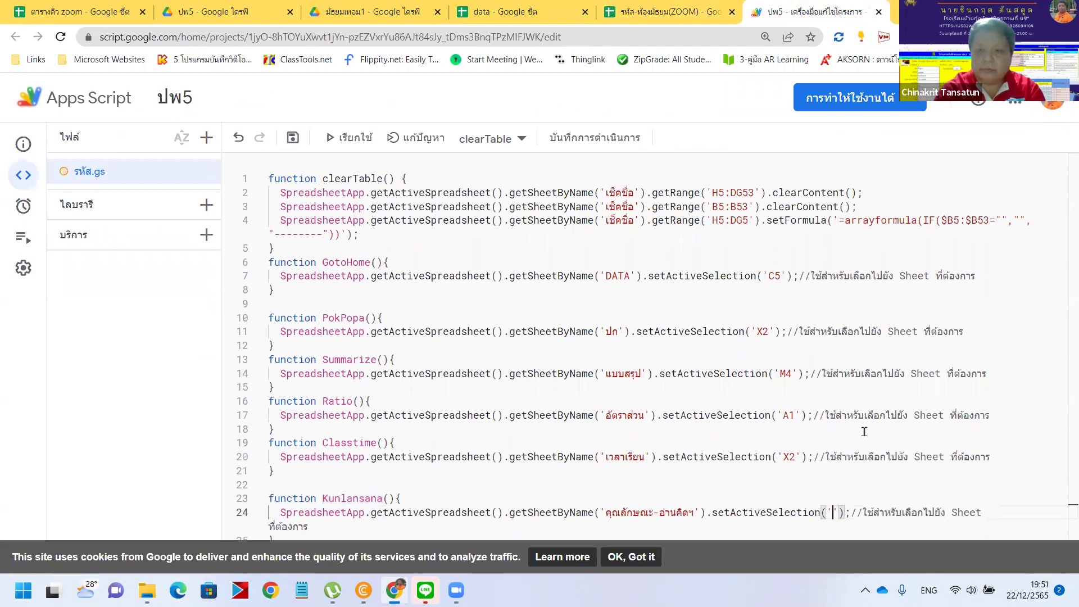
text(d)
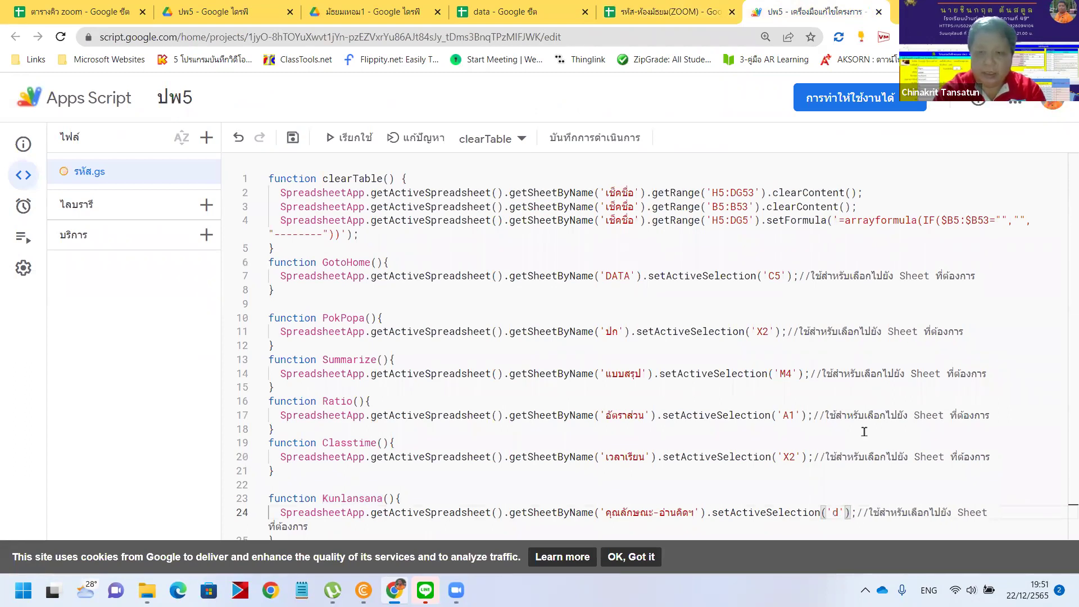
key(BackSpace)
text(D7)
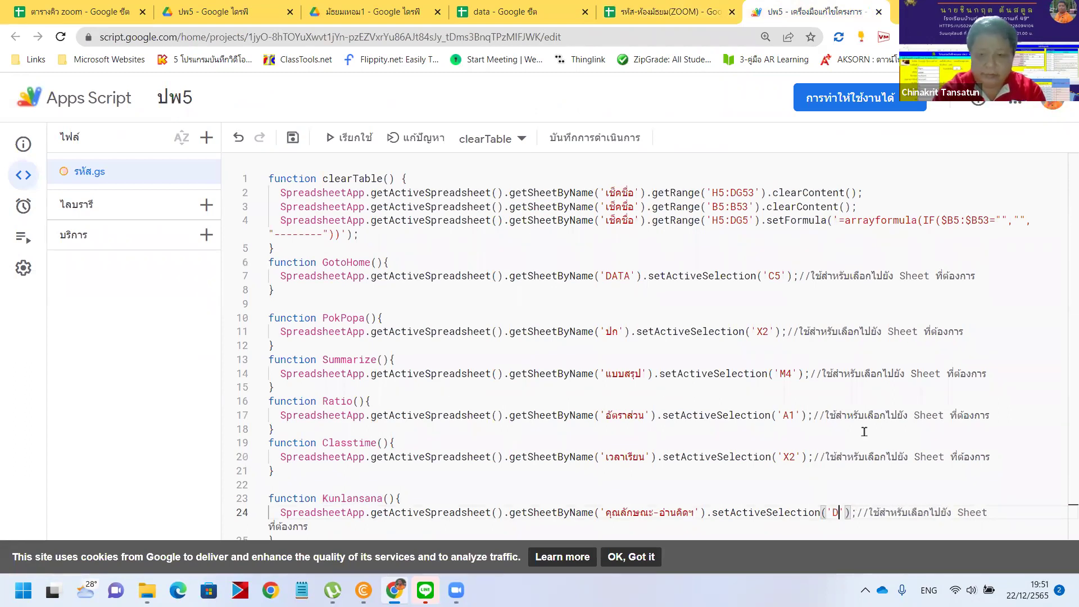
- Save the script project, run clearTable and close the execution log
click(293, 137)
click(347, 137)
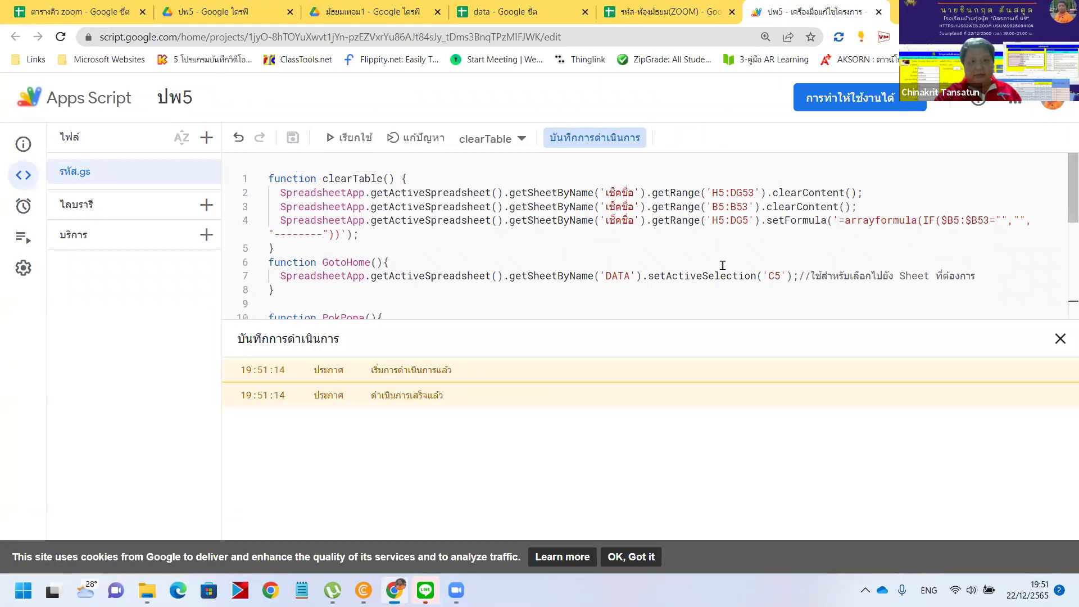
click(1058, 339)
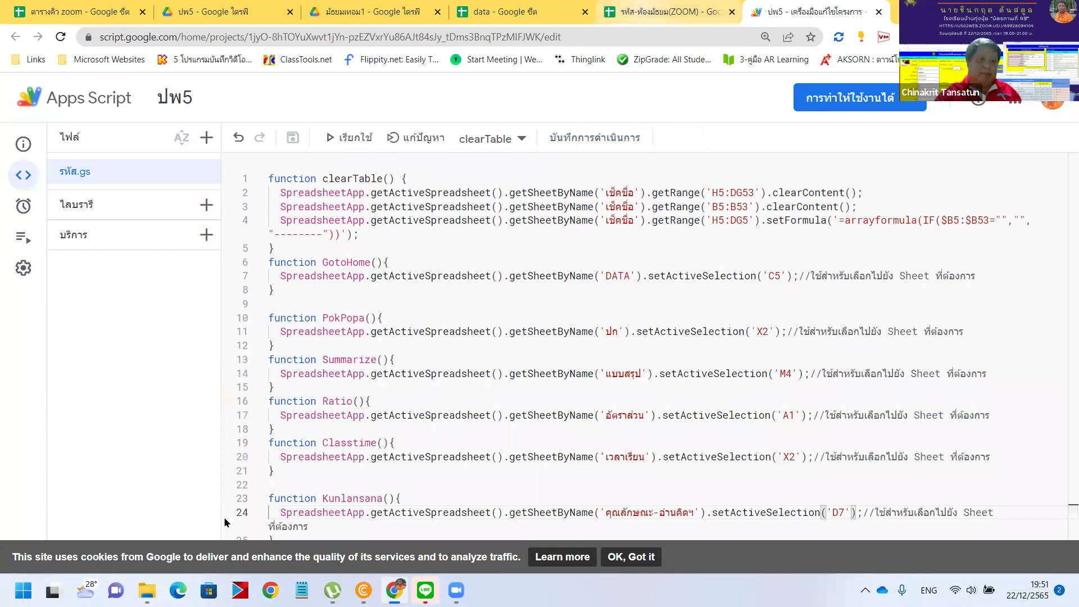
- Test the คุณลักษณะฯ อ่านคิดวิเคราะห์ฯ button from the DATA sheet, and return to DATA through the house picture
key(ctrl+shift+Tab)
click(738, 558)
click(112, 558)
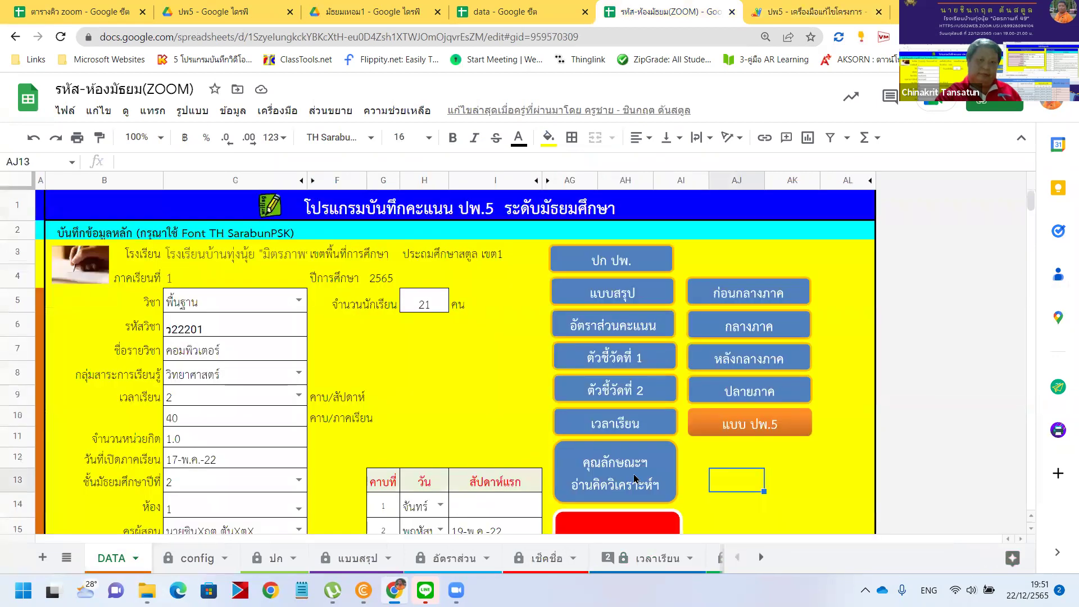
click(634, 479)
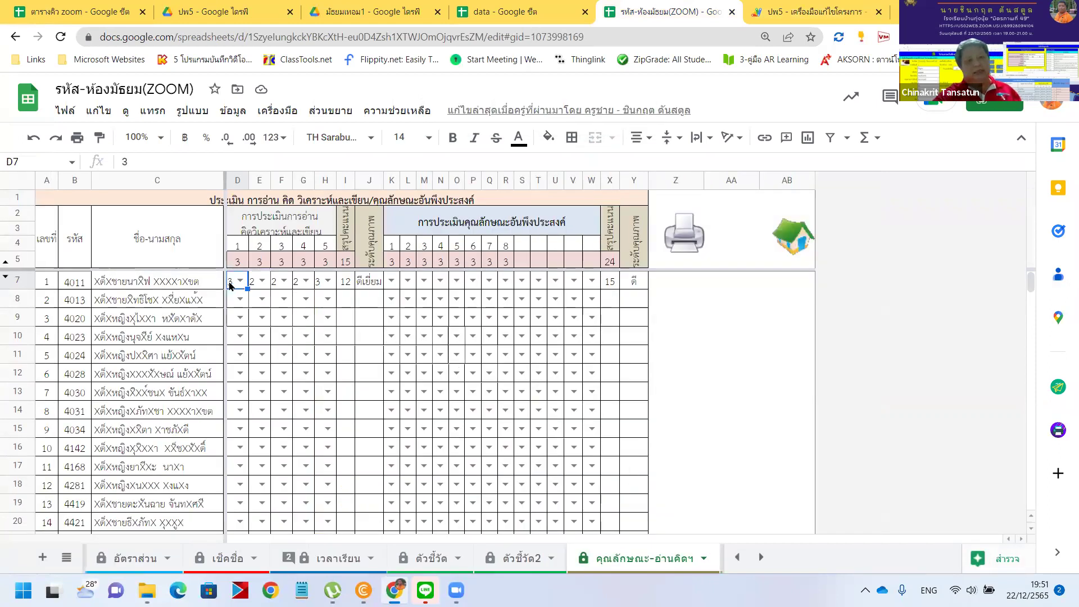
click(799, 236)
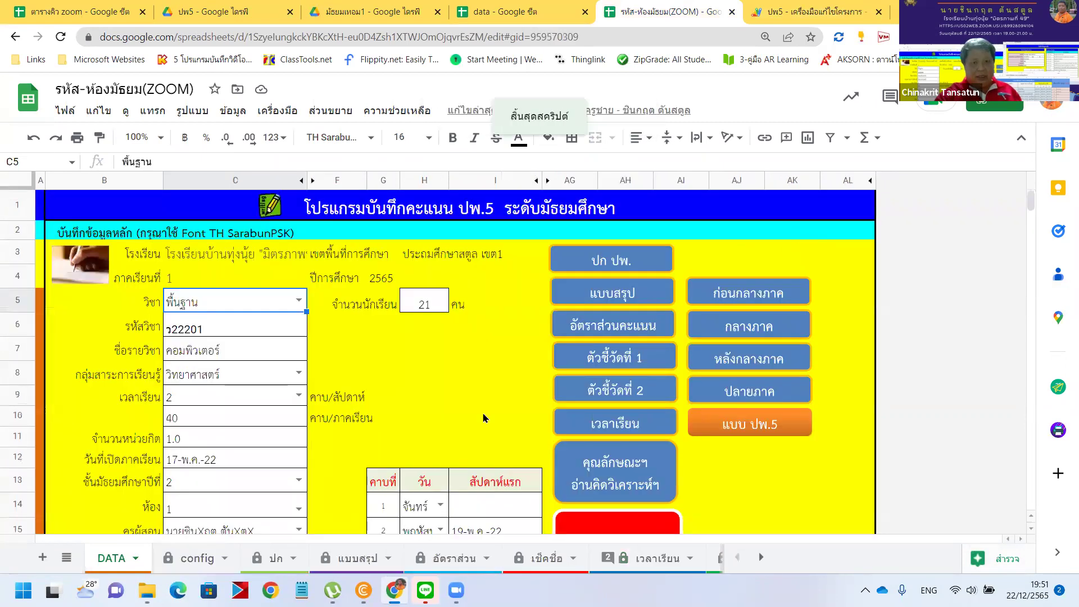
- Open the cover sheet through the ปก ปพ. button on DATA and compare it with the functions in Apps Script
click(608, 260)
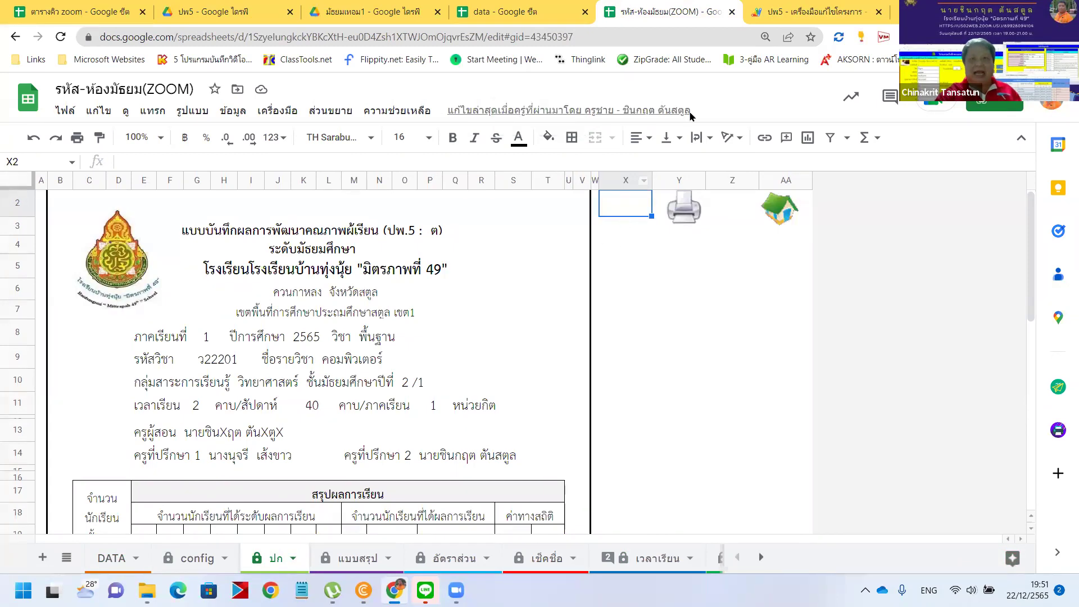
click(807, 13)
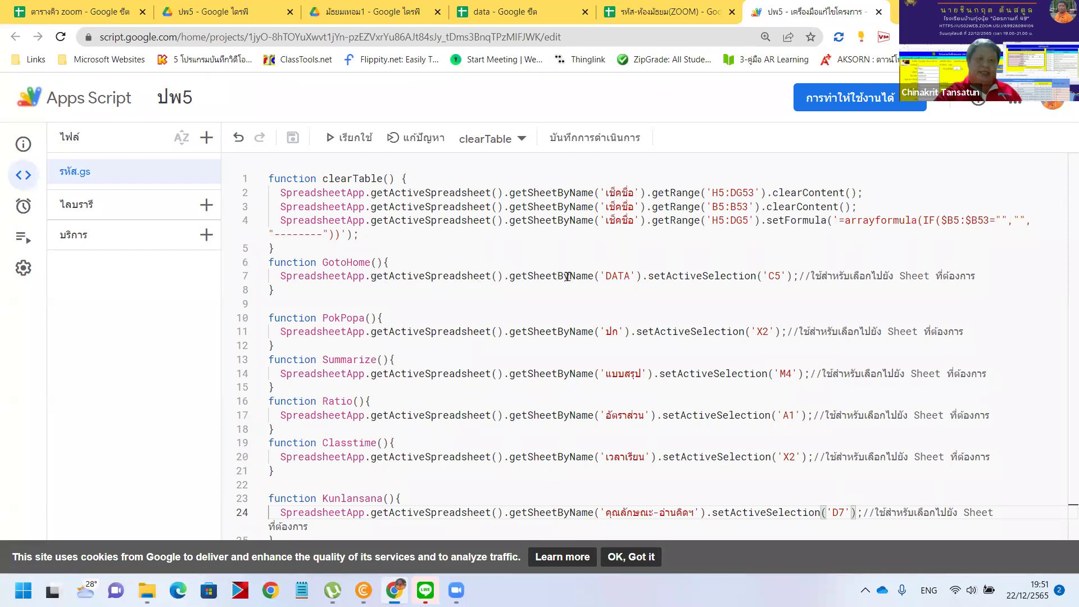
click(657, 15)
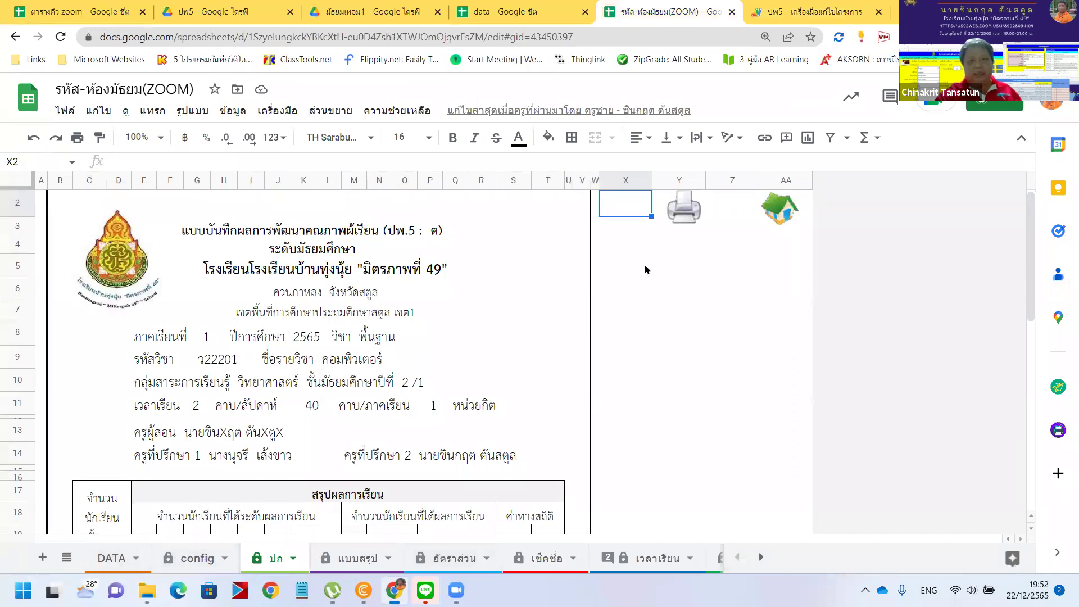
click(810, 12)
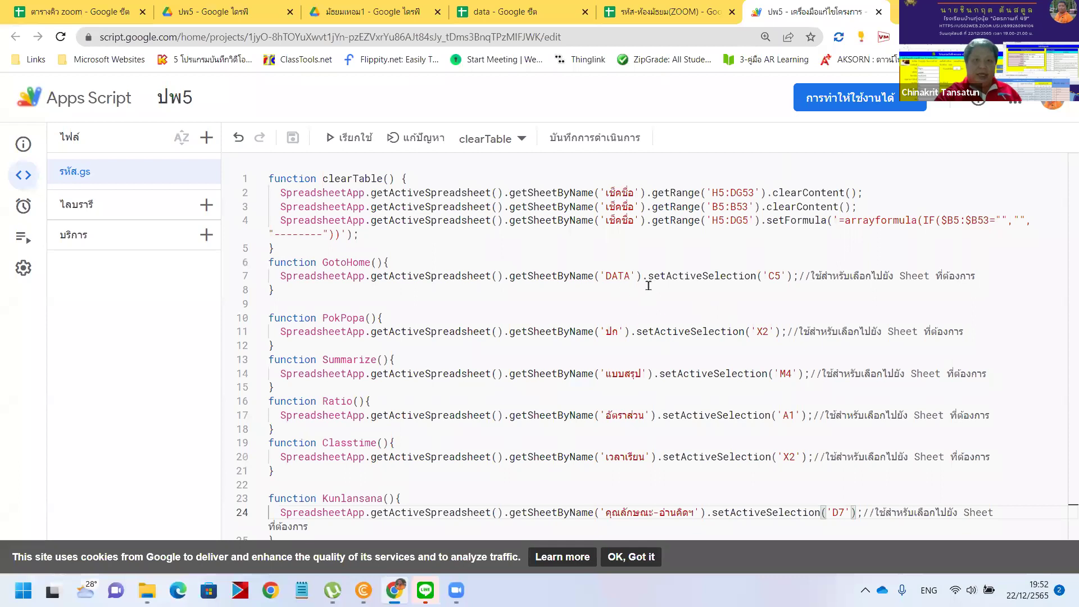
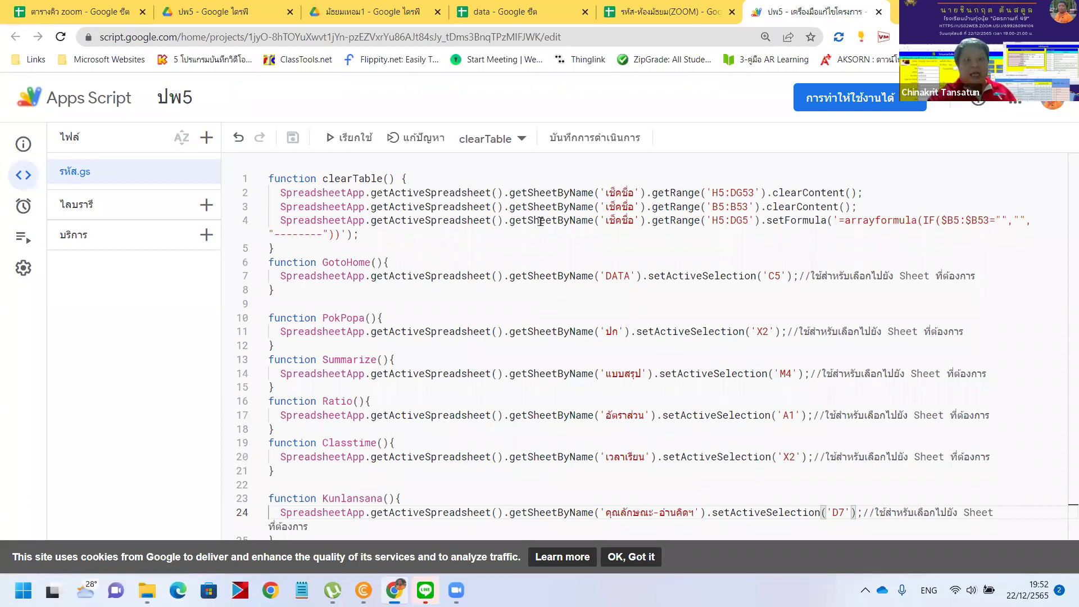
- Examine the school logo and the school name formula on the ปก sheet
key(ctrl+shift+Tab)
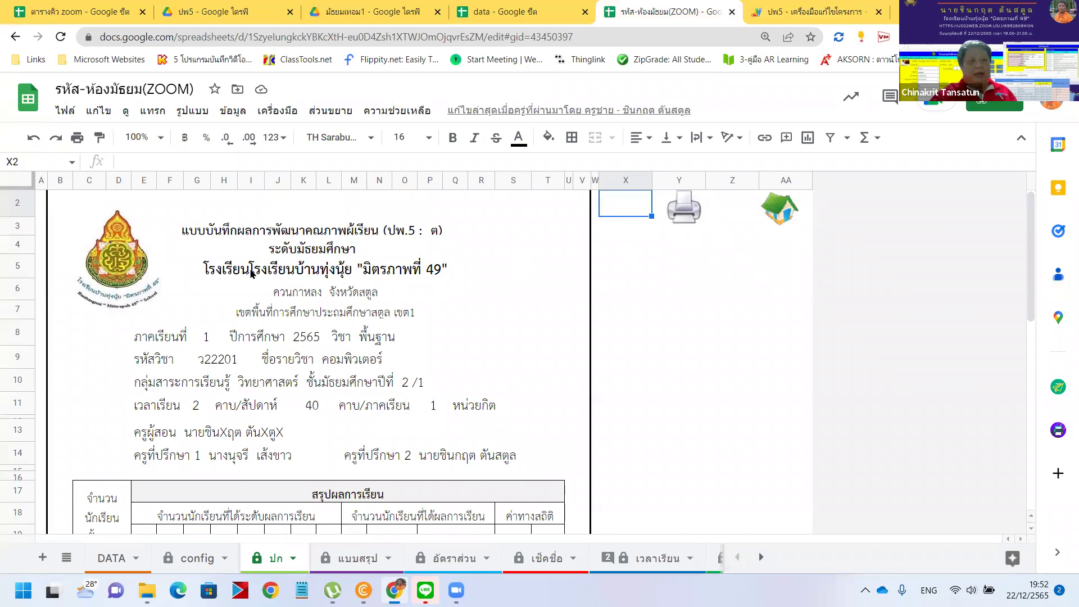
click(121, 255)
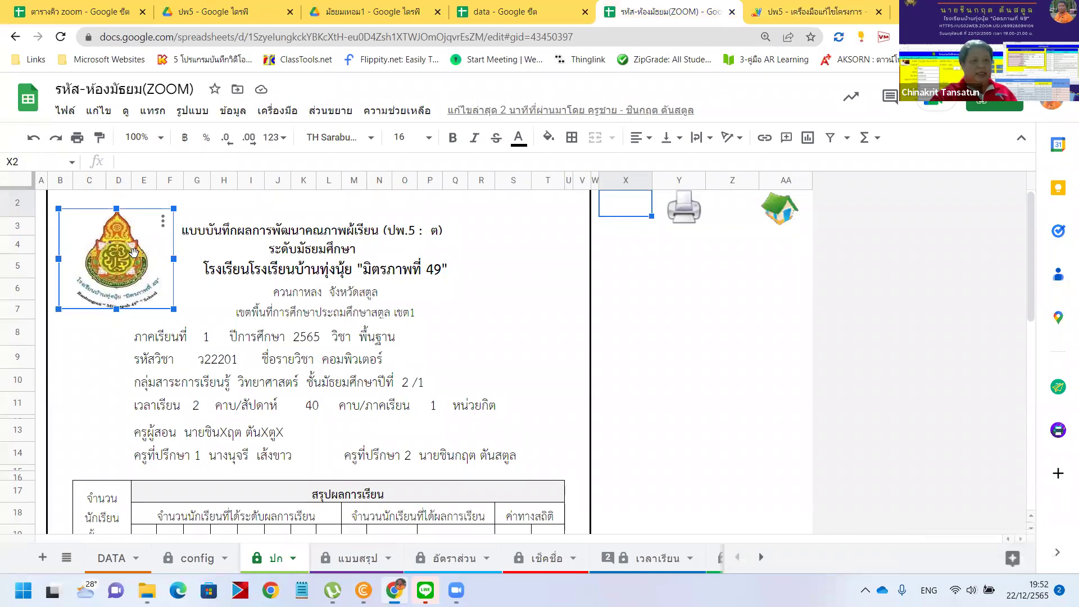
click(282, 274)
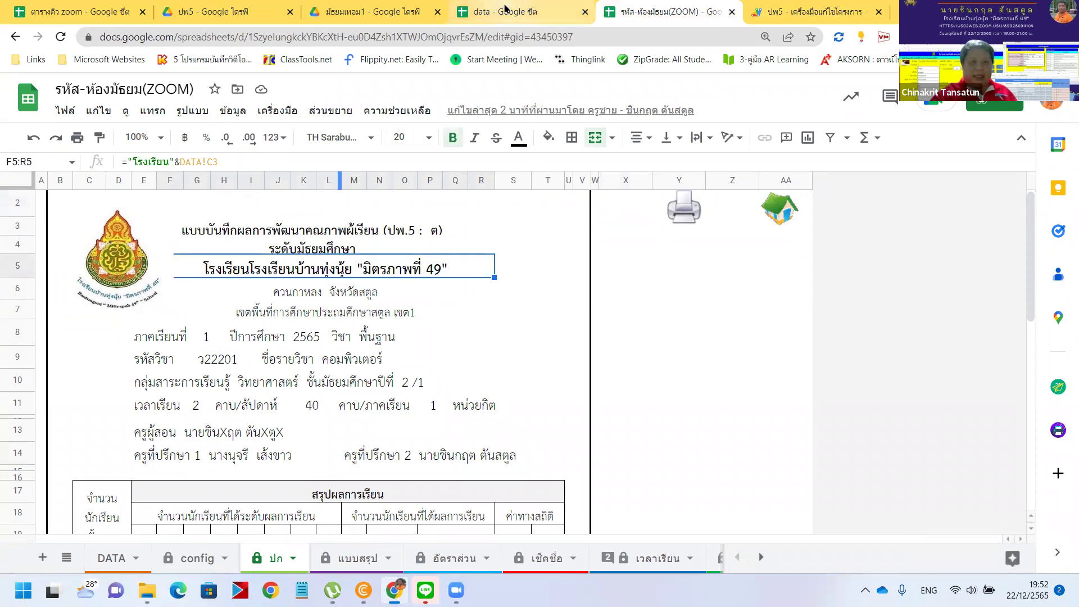
- Switch to the data spreadsheet and review the school details and holiday list on its index sheet
click(504, 12)
click(138, 401)
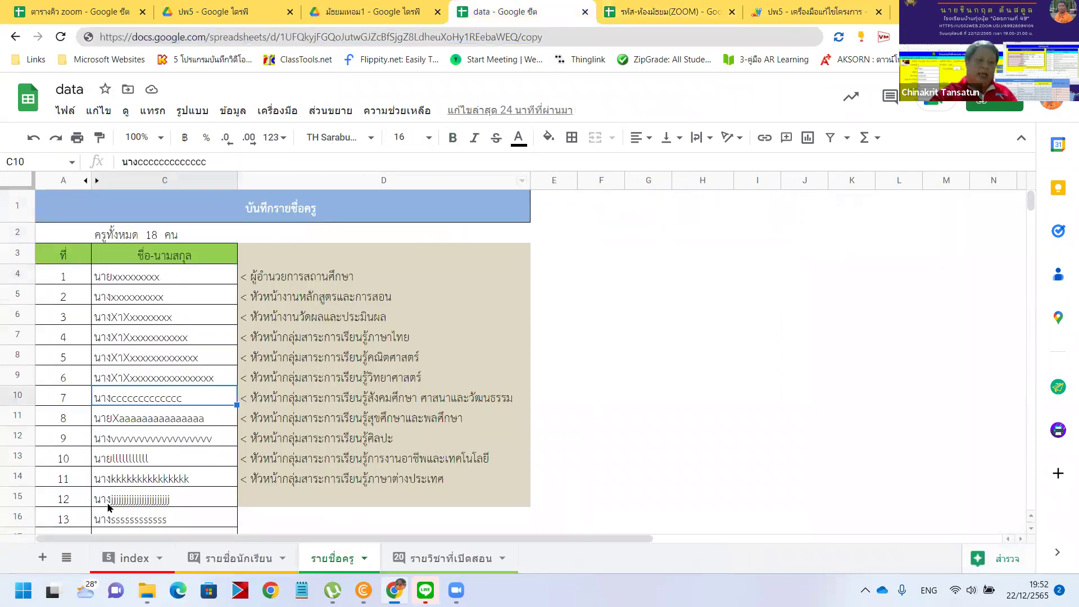
click(127, 562)
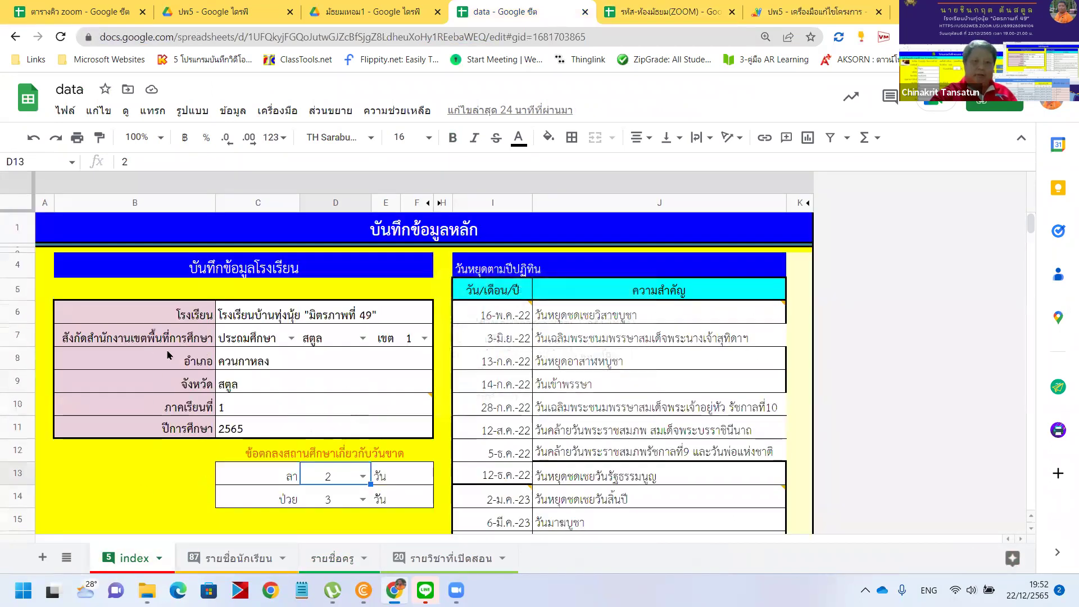
scroll(287, 431, down, 2)
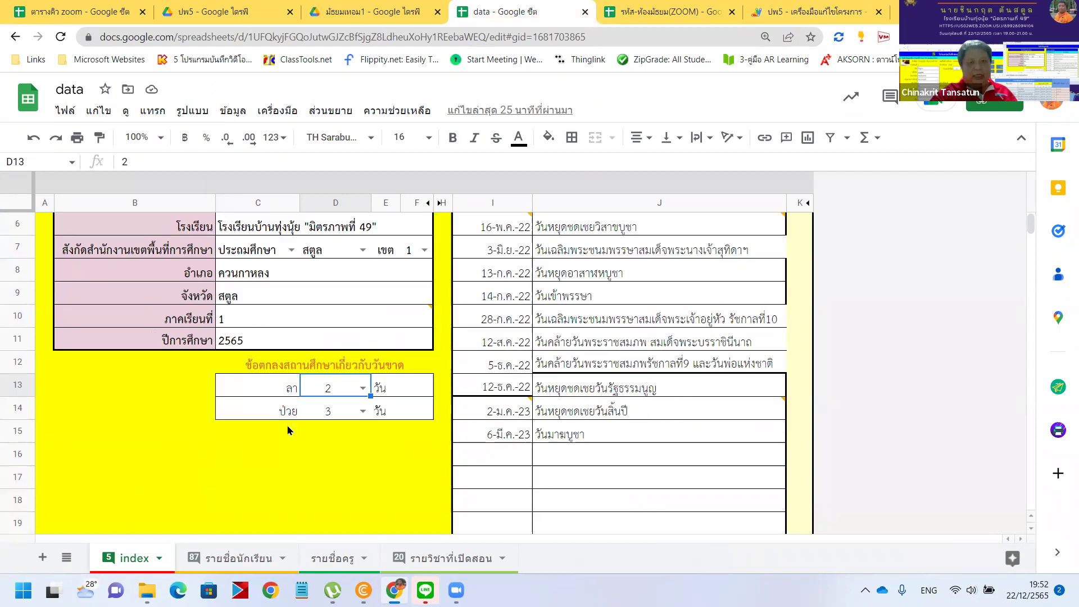
scroll(288, 430, up, 2)
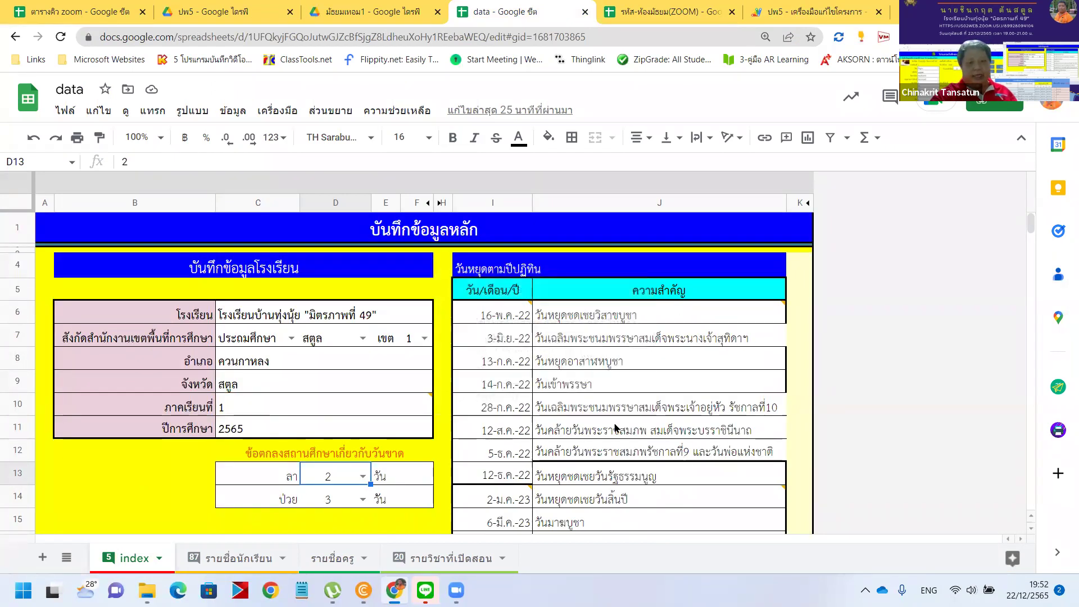
- Set ภาคเรียนที่ to 2 on the index sheet and check the semester on the ปก sheet of รหัส-ห้องมัธยม(ZOOM)
mouse_move(292, 414)
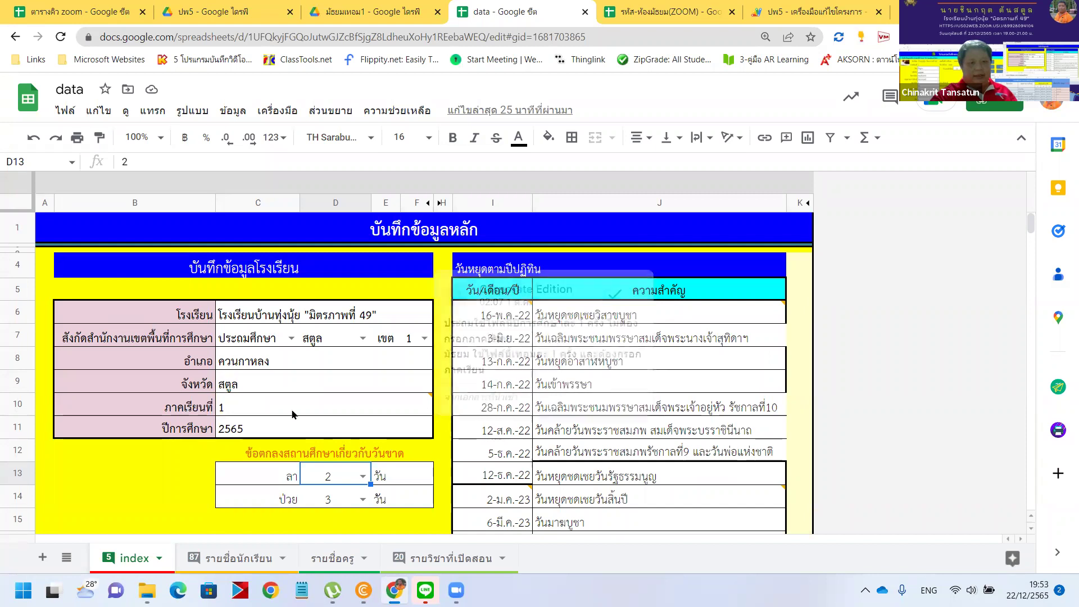
click(262, 408)
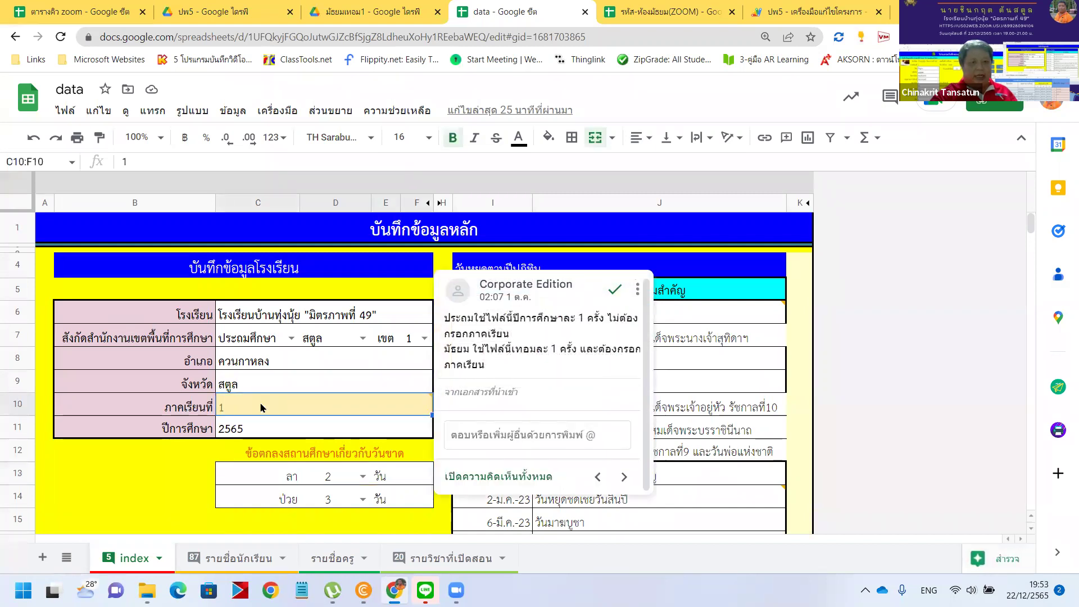
text(2)
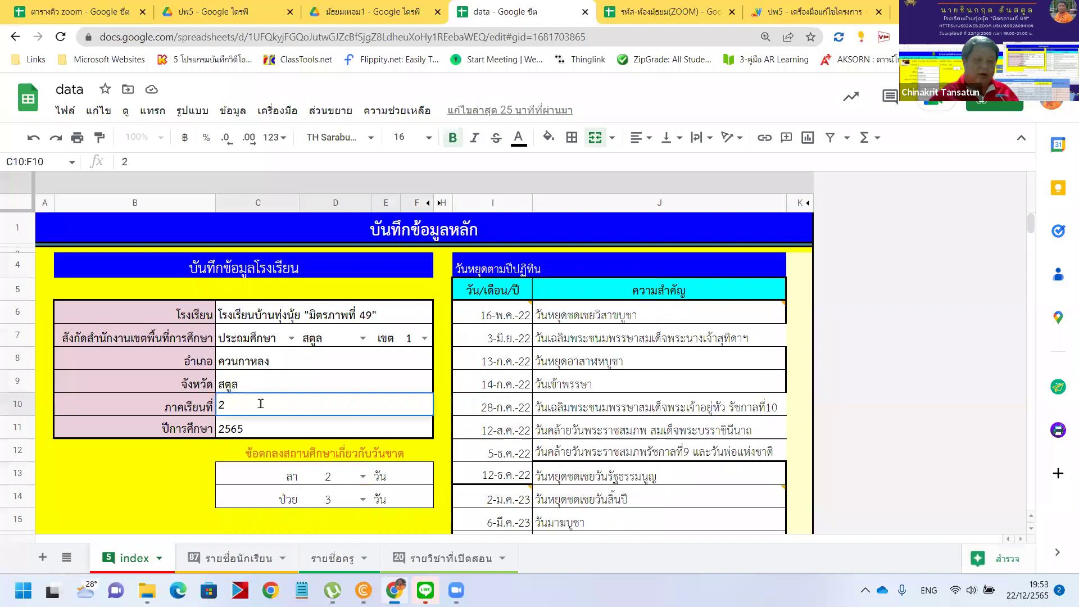
click(187, 508)
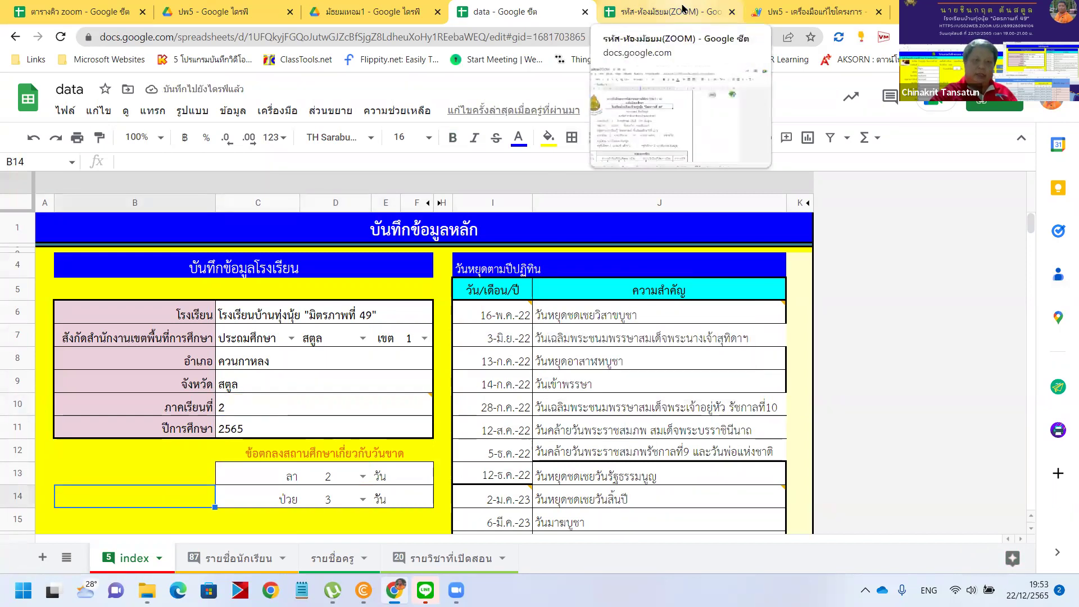
click(663, 11)
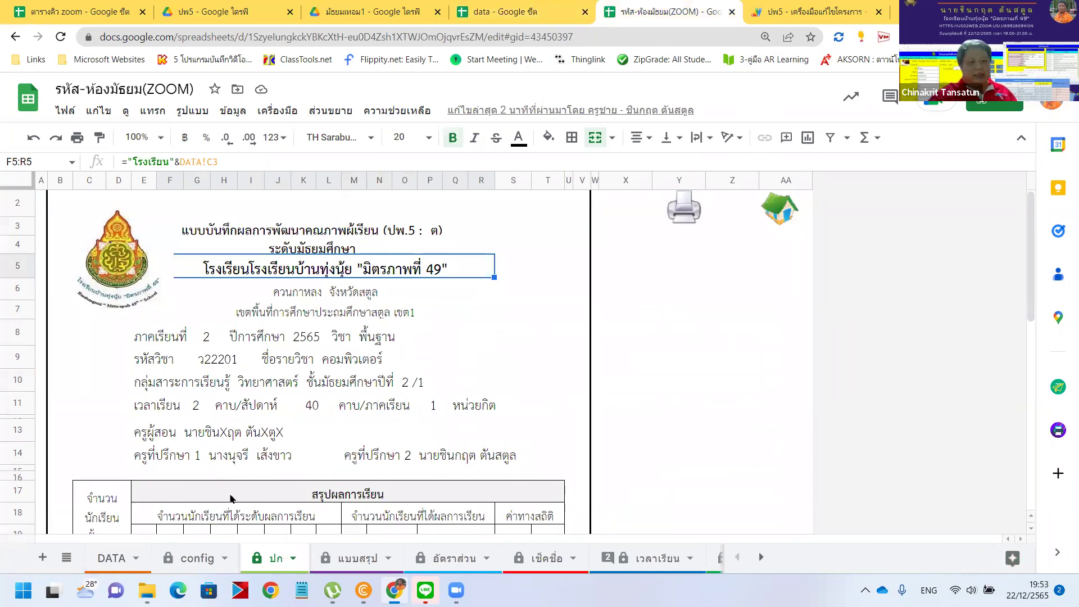
- Compare the file ID in cell B2 of the config sheet with the ID in the data spreadsheet's web address
click(187, 559)
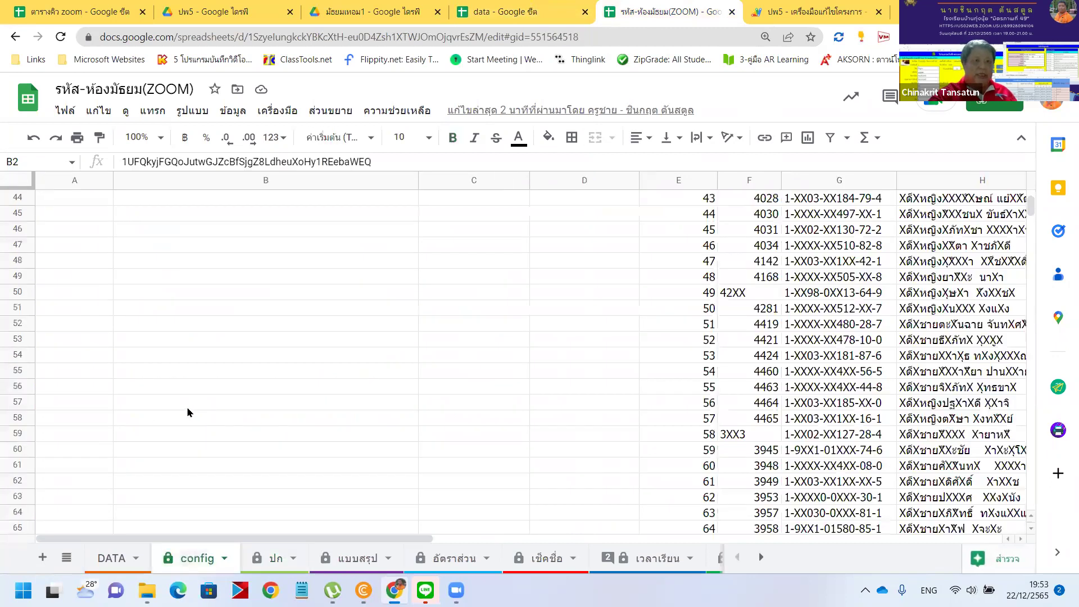
scroll(188, 409, up, 10)
scroll(230, 219, up, 2)
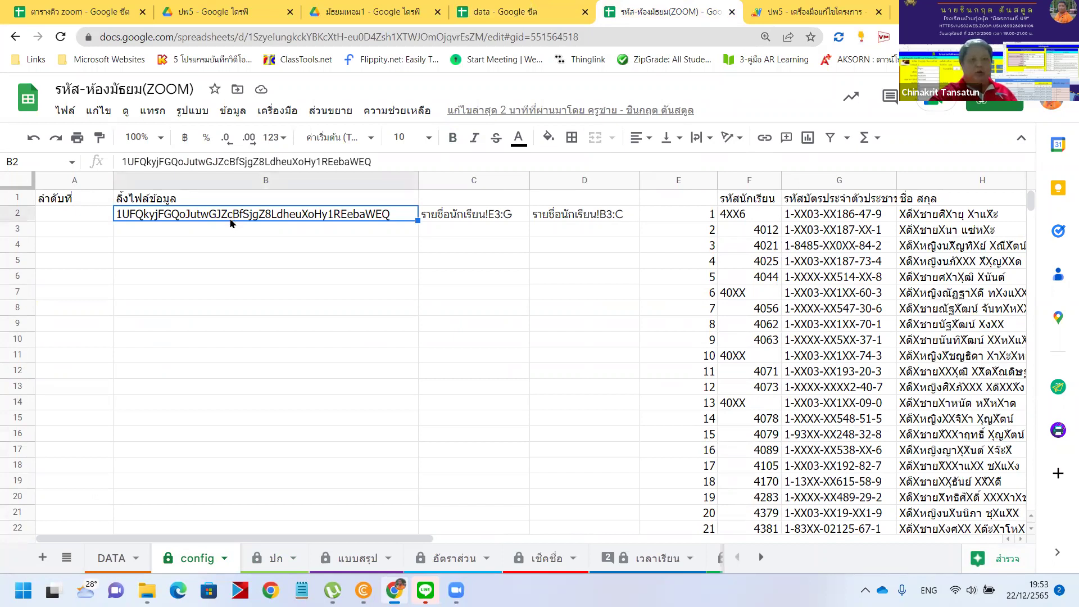
click(388, 162)
drag(372, 162, 110, 168)
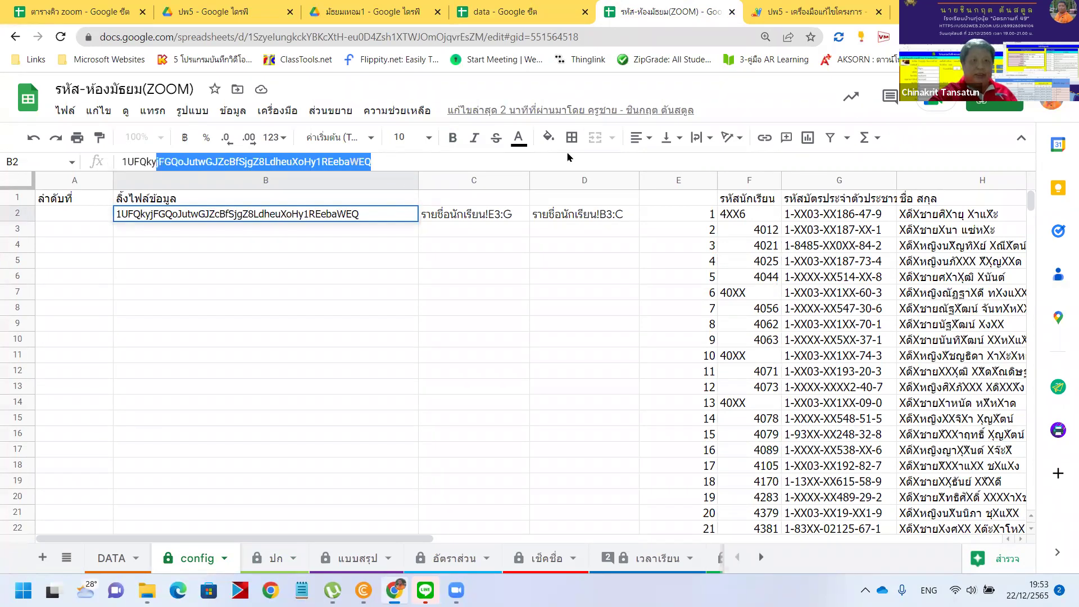
click(523, 11)
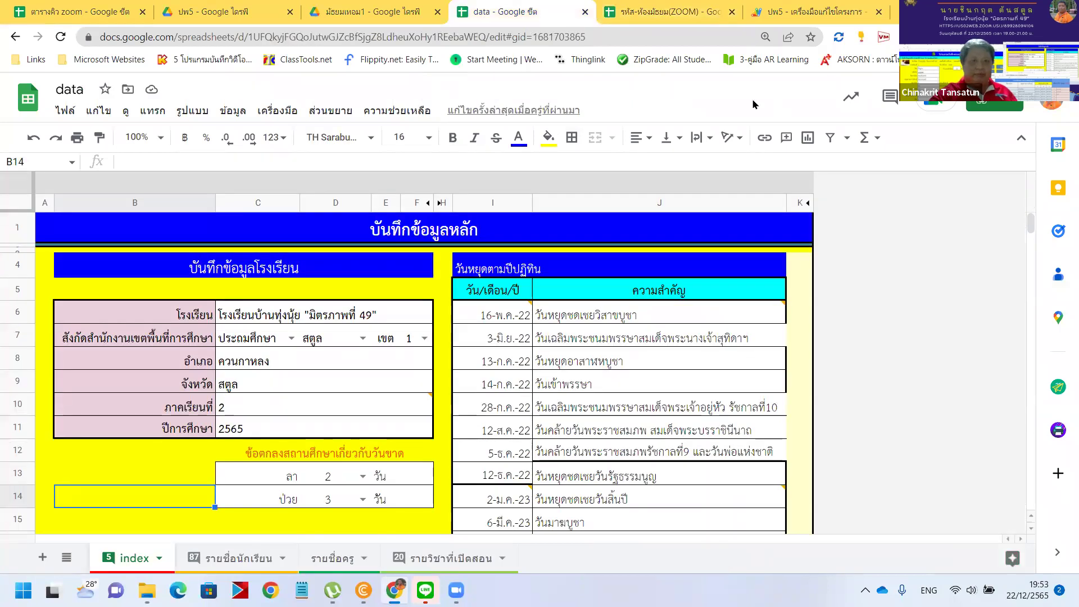
drag(247, 36, 488, 35)
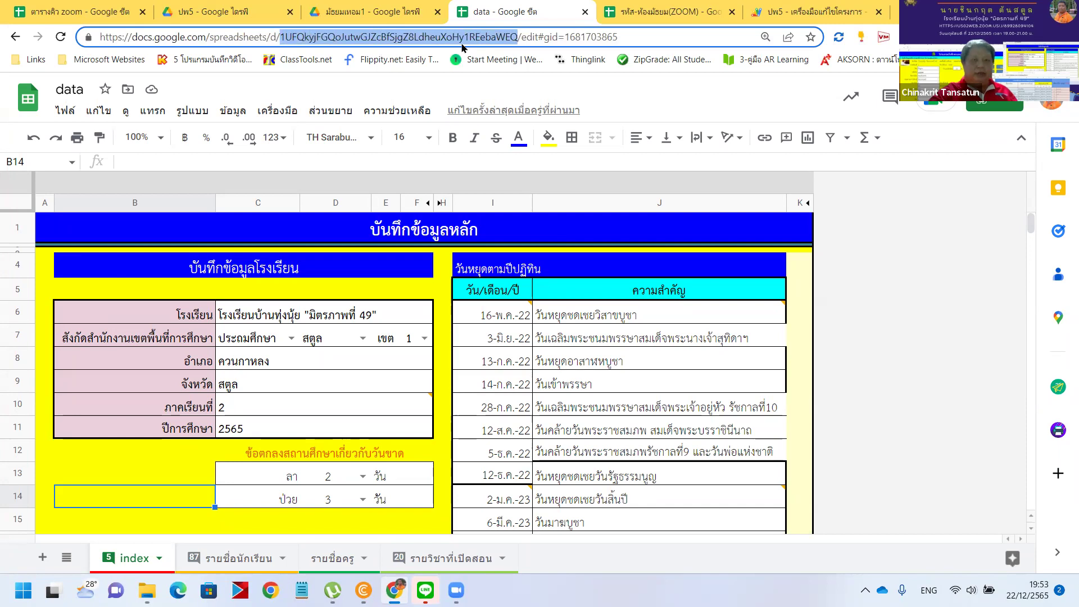
click(665, 17)
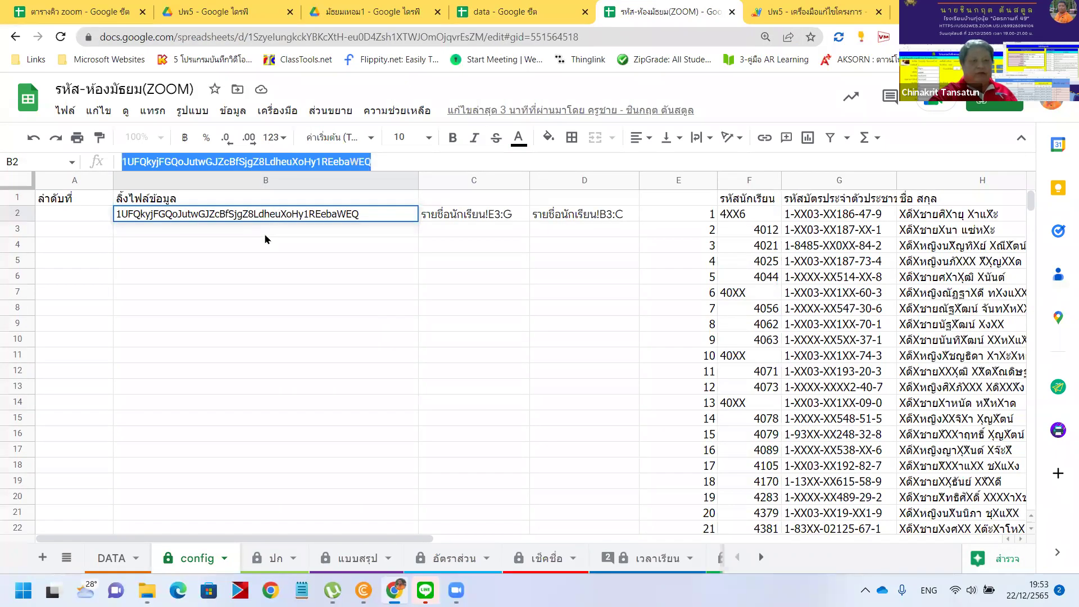
- Hide the config sheet in รหัส-ห้องมัธยม(ZOOM)
click(264, 234)
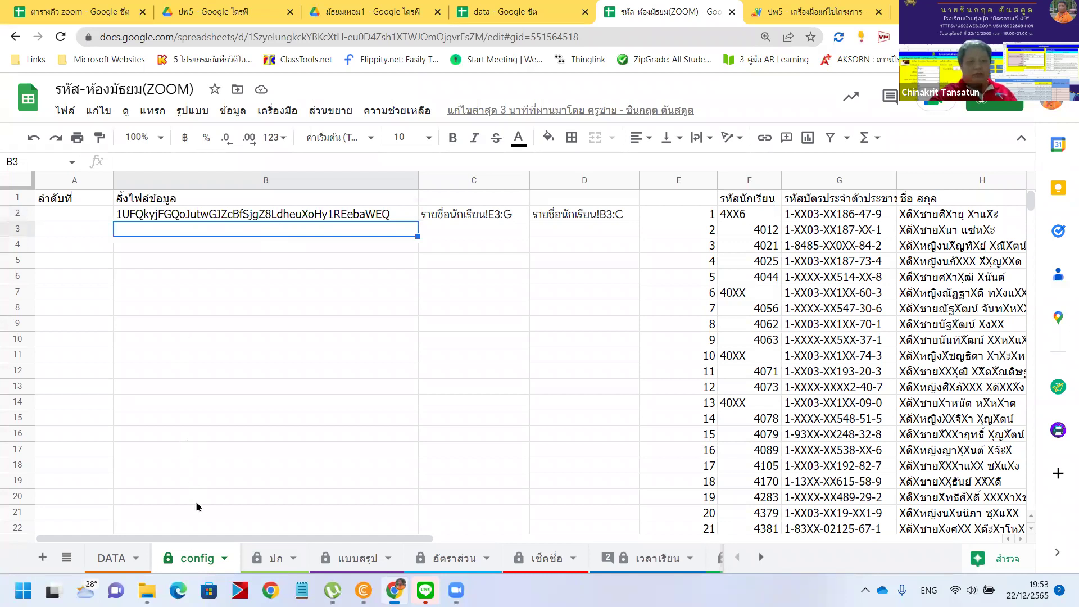
right_click(199, 558)
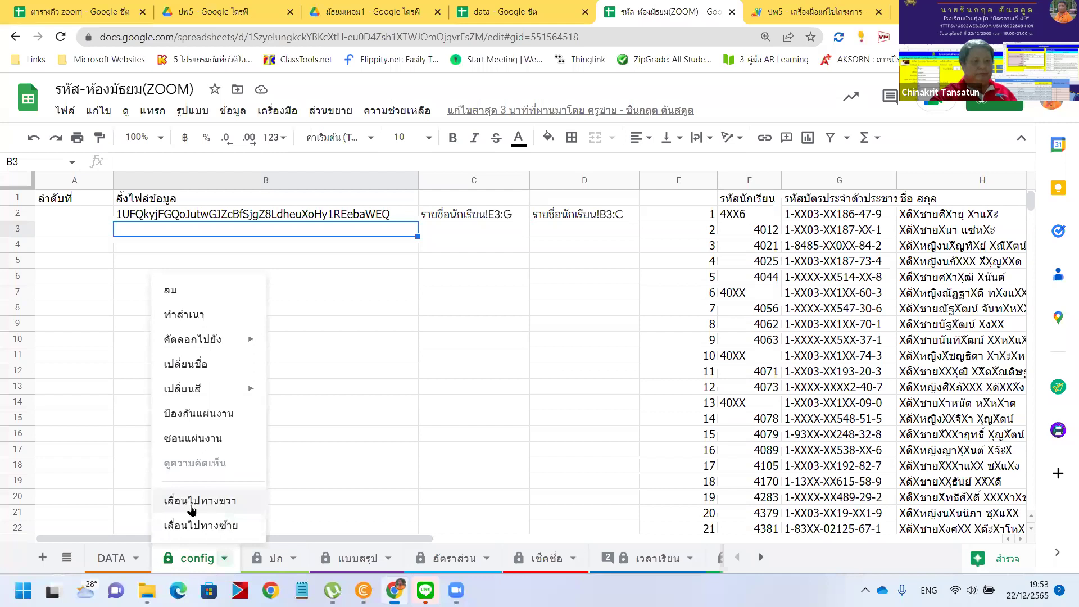
click(200, 444)
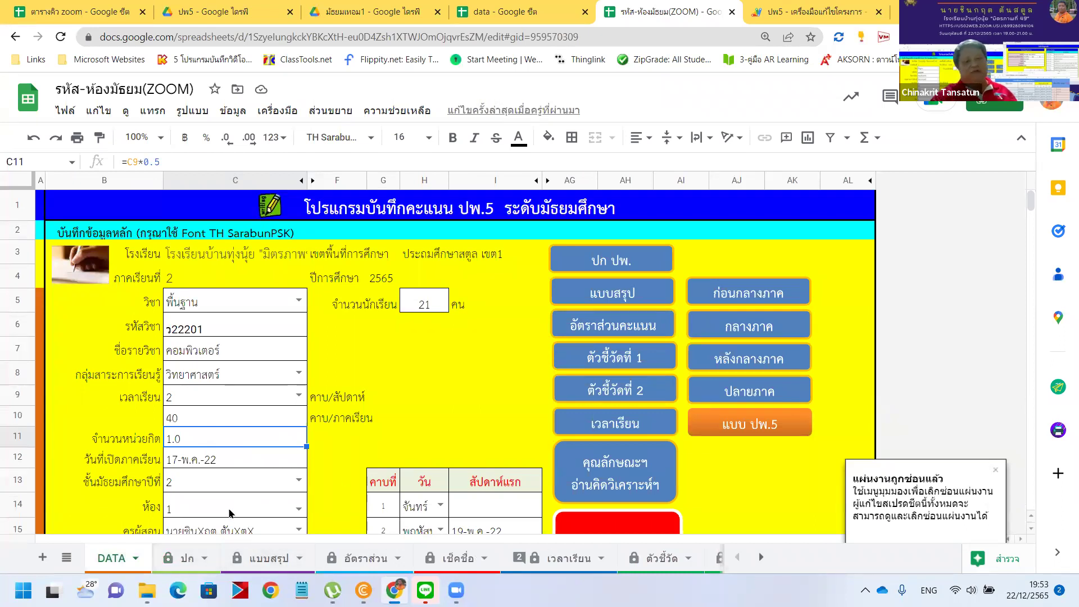
- Switch to the data spreadsheet's รายชื่อนักเรียน sheet and replace the masked code of student 1 in E3 with the full student code
click(518, 17)
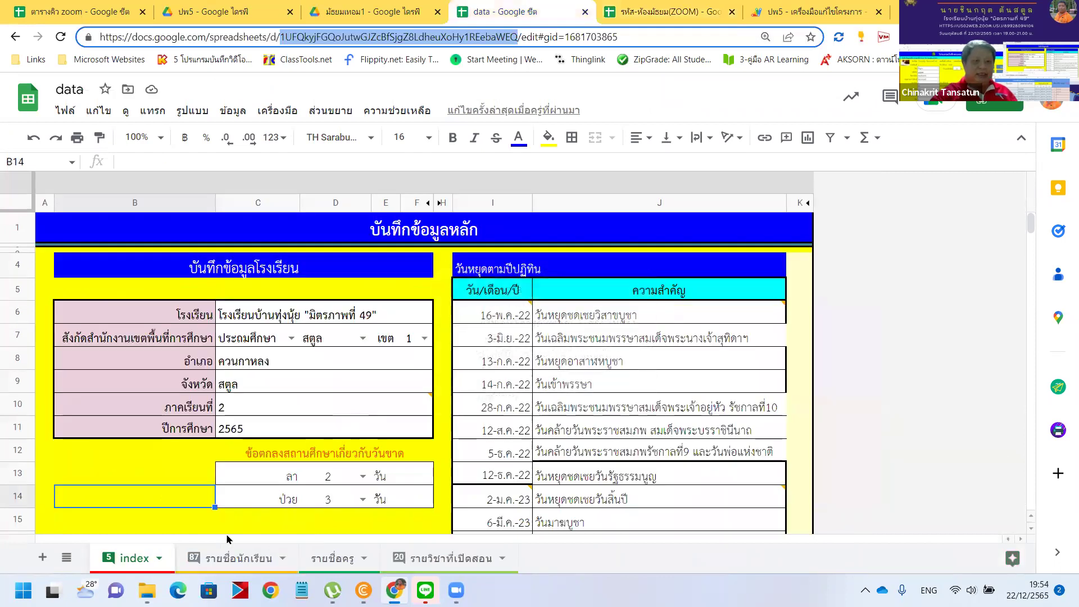
click(219, 563)
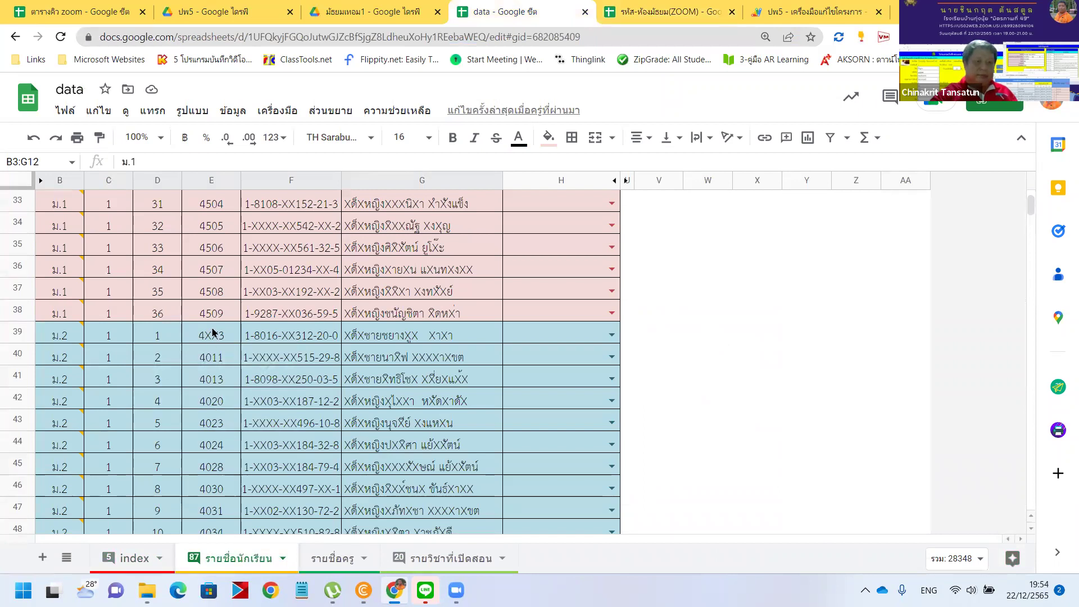
scroll(212, 338, up, 5)
scroll(211, 337, up, 5)
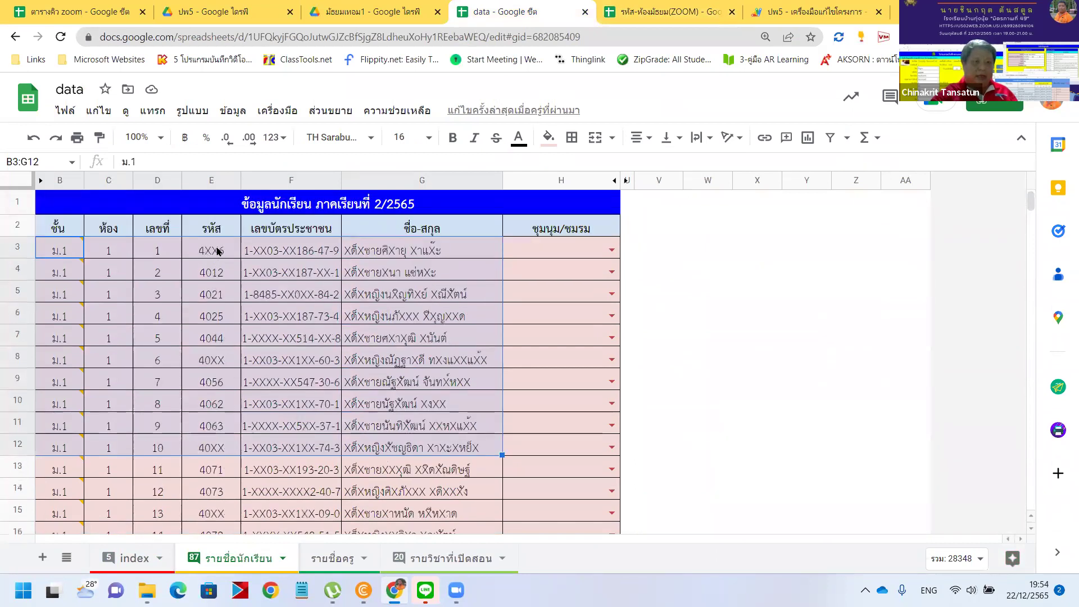
click(218, 251)
text(4)
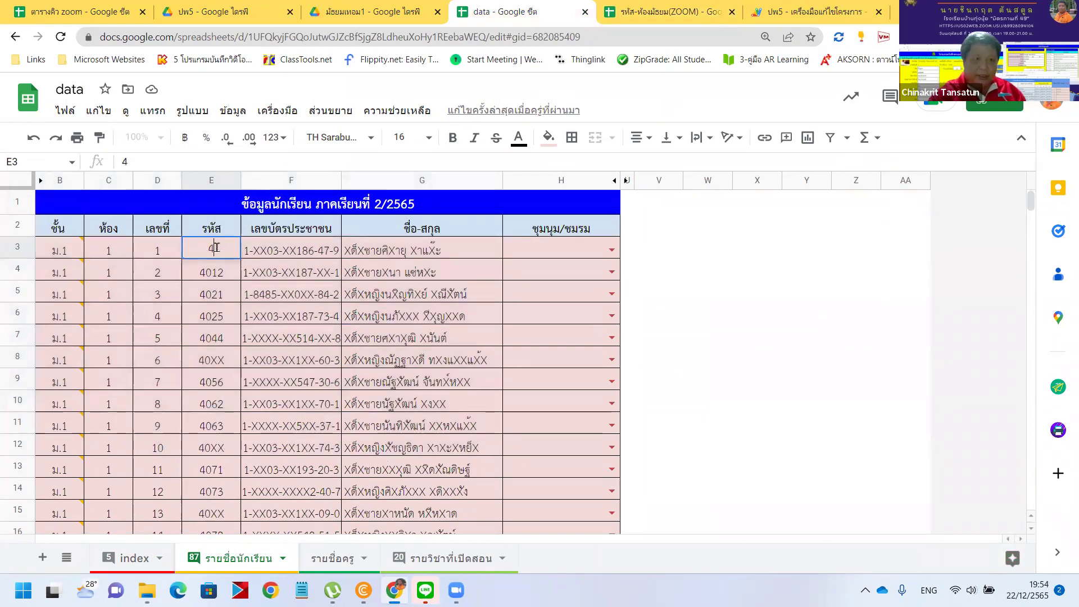
text(01)
key(BackSpace)
text(00)
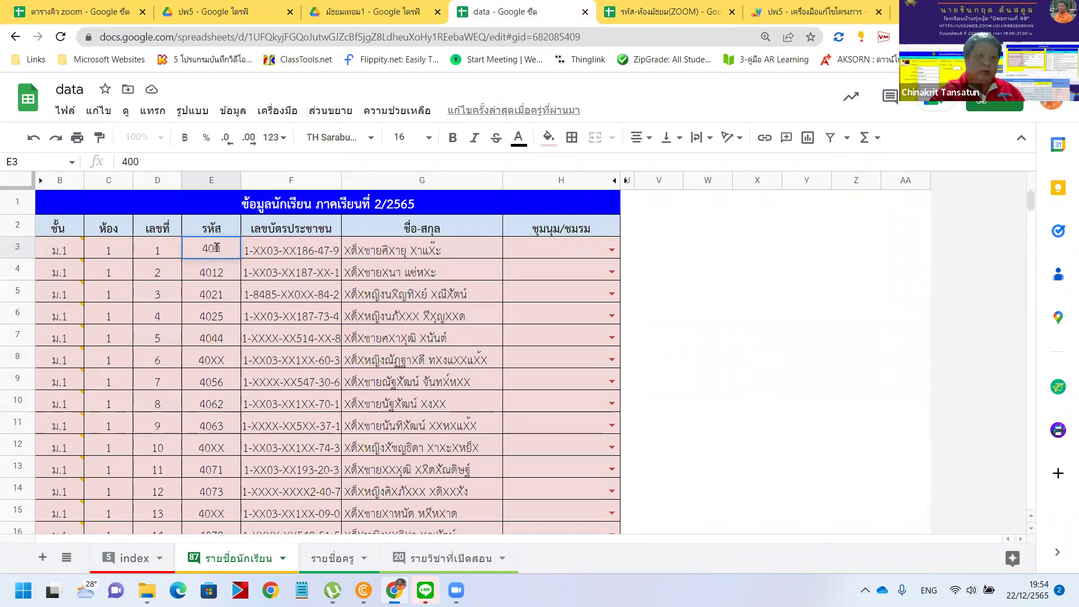
text(6)
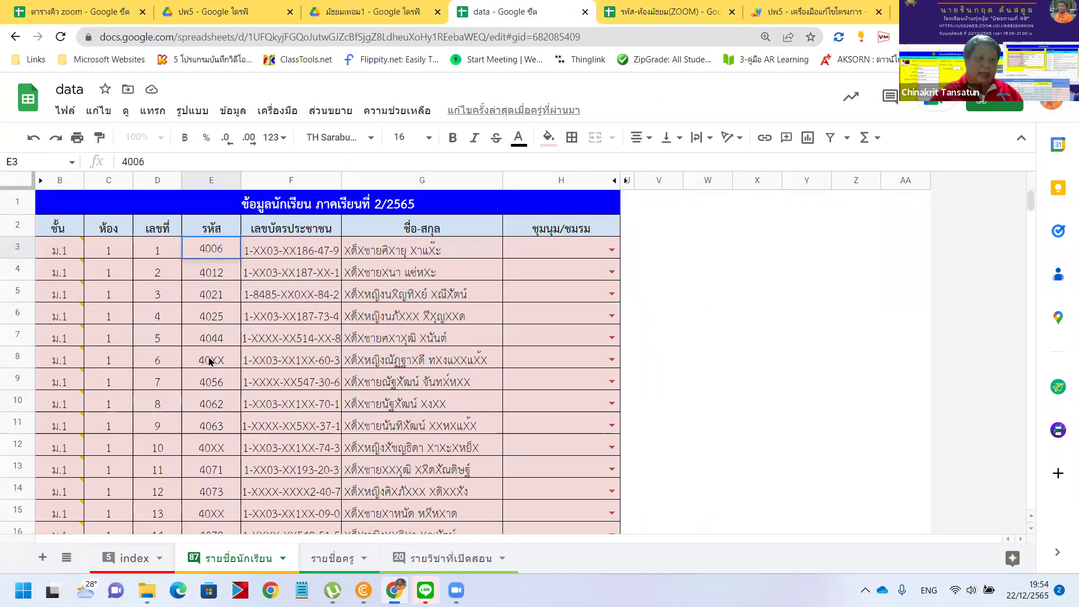
- Replace the masked รหัส entries in E8, E12 and E15 with the full student codes
click(209, 365)
text(40)
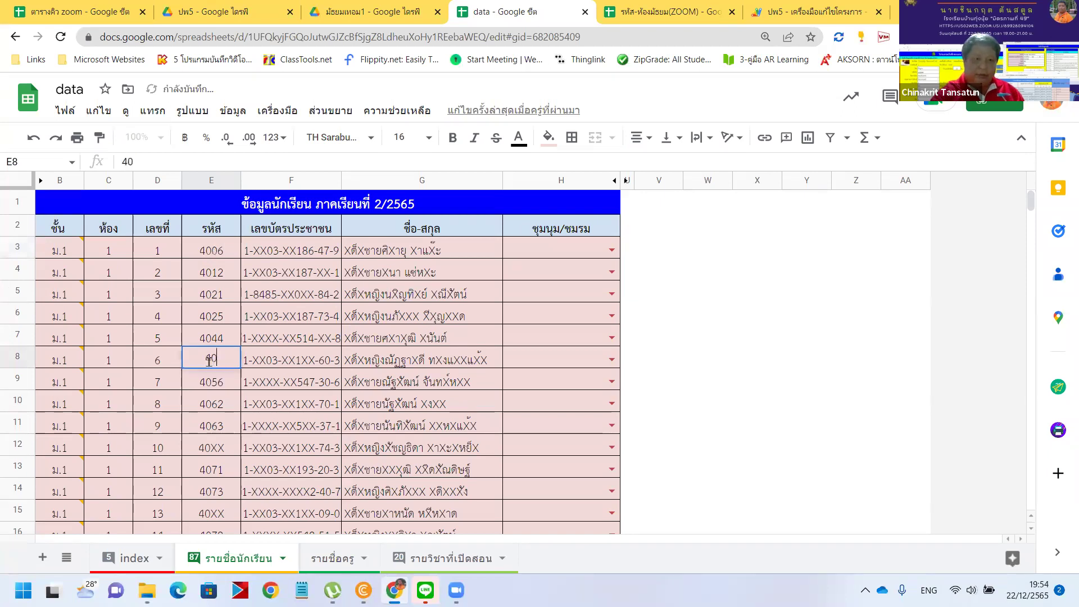
text(45)
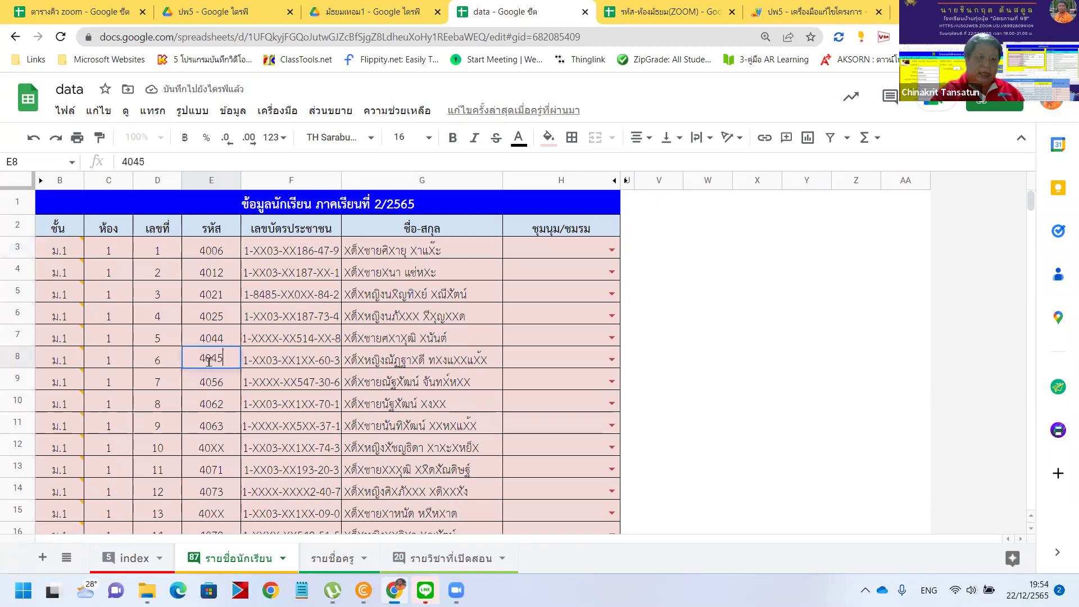
key(Return)
click(211, 451)
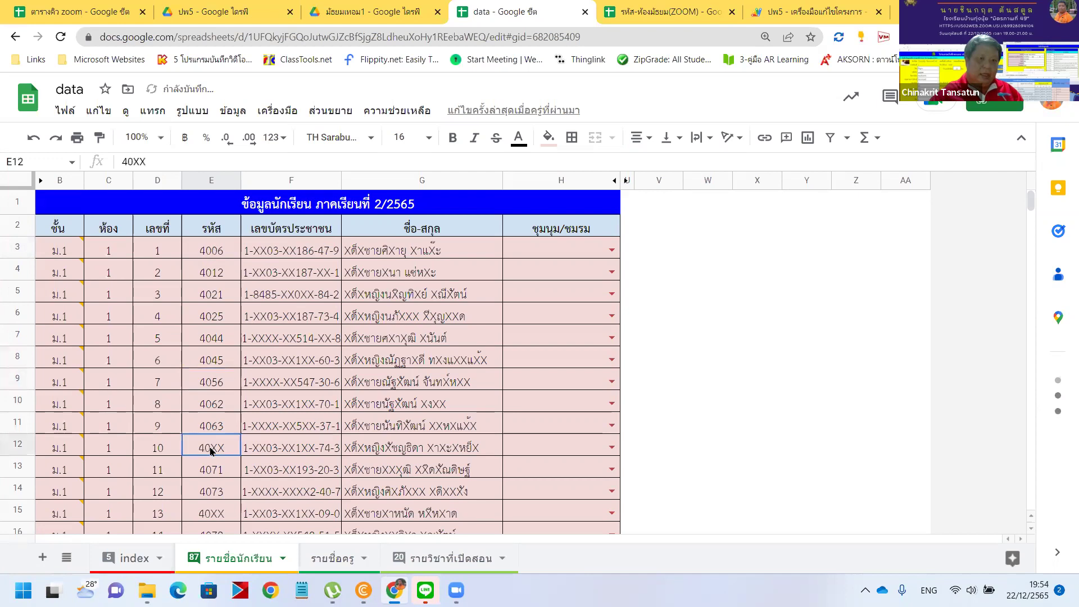
text(4064)
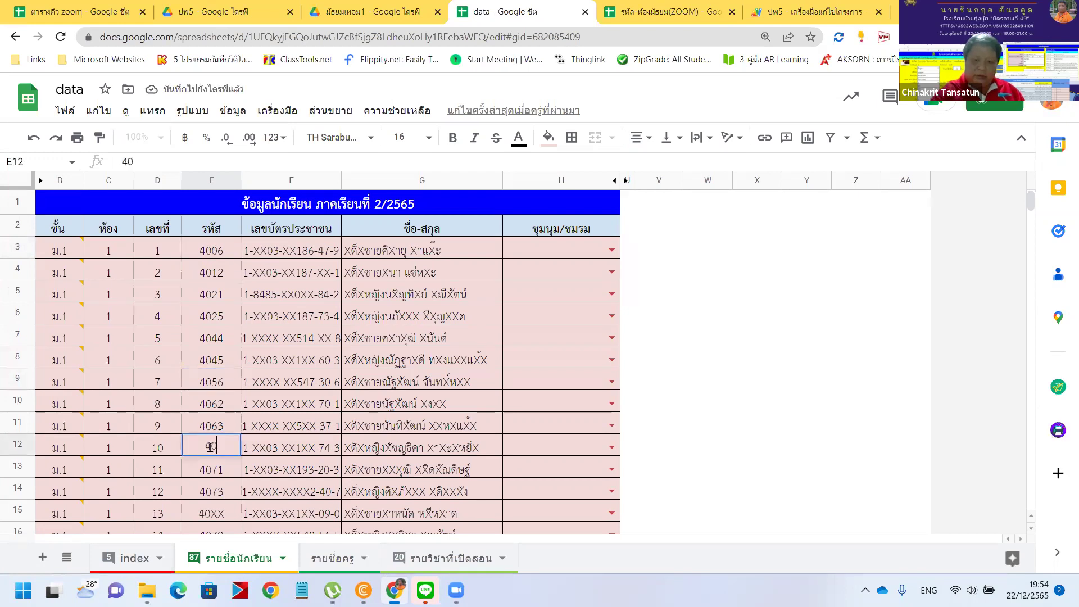
click(218, 514)
text(4074)
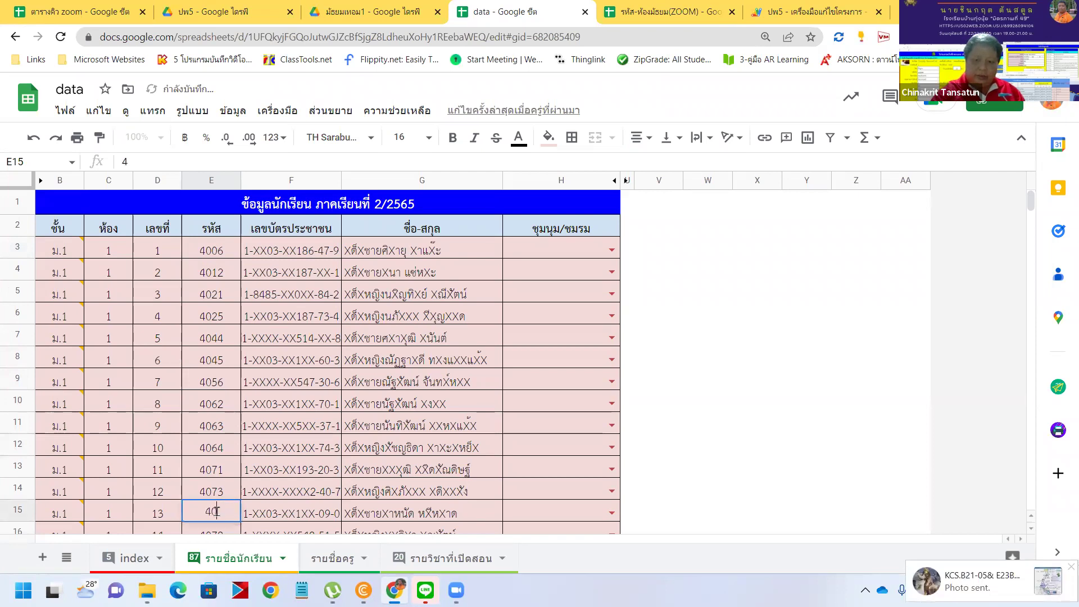
click(254, 485)
- Complete the masked student code in E24 for ม.1 student number 22
scroll(253, 485, down, 5)
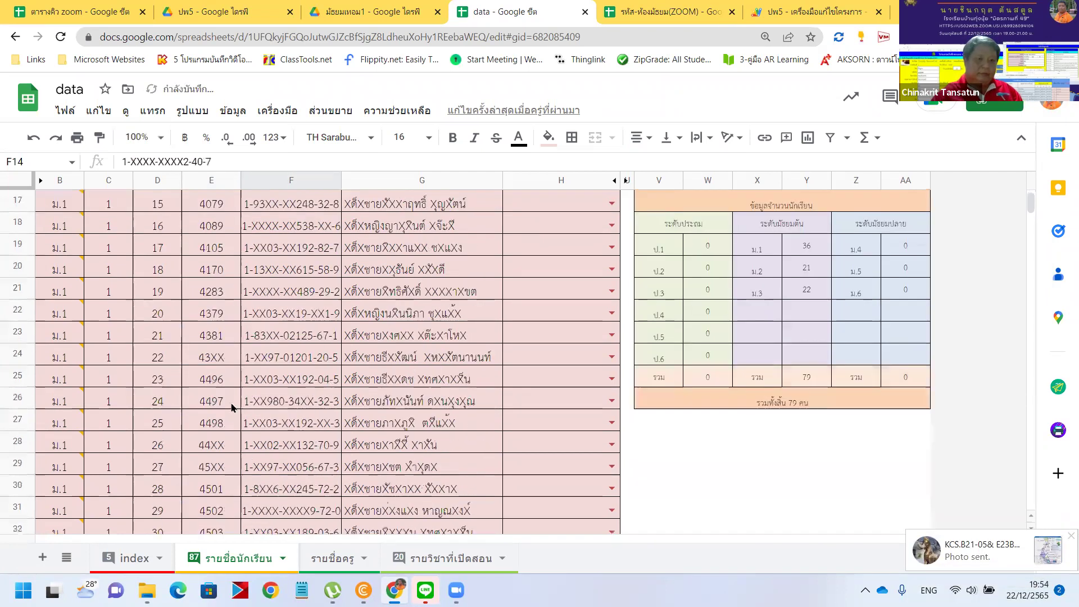
click(222, 355)
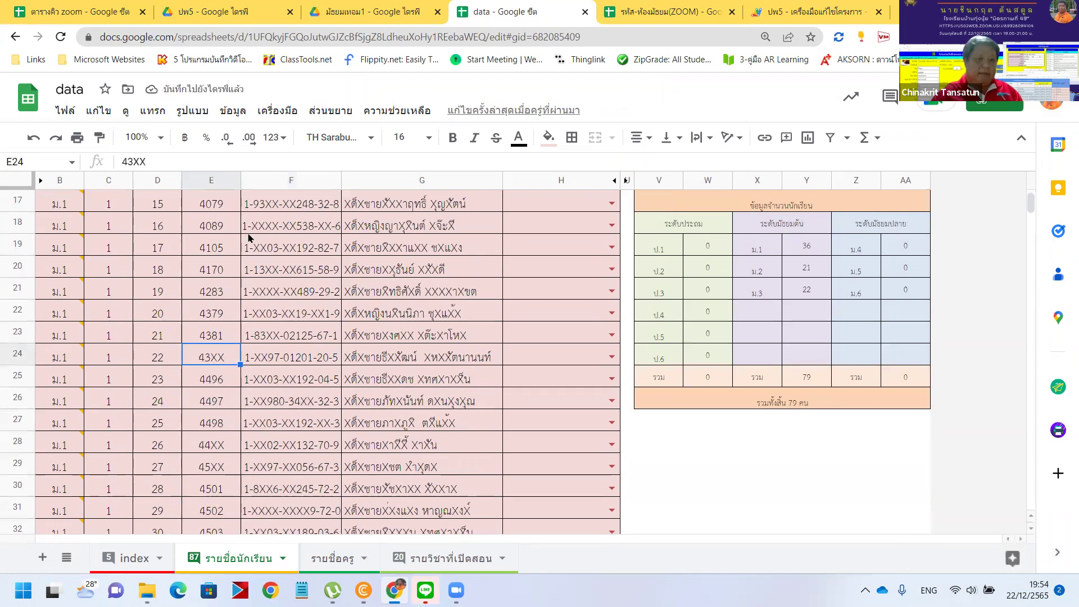
click(238, 164)
key(BackSpace)
key(BackSpace)
text(82)
key(Return)
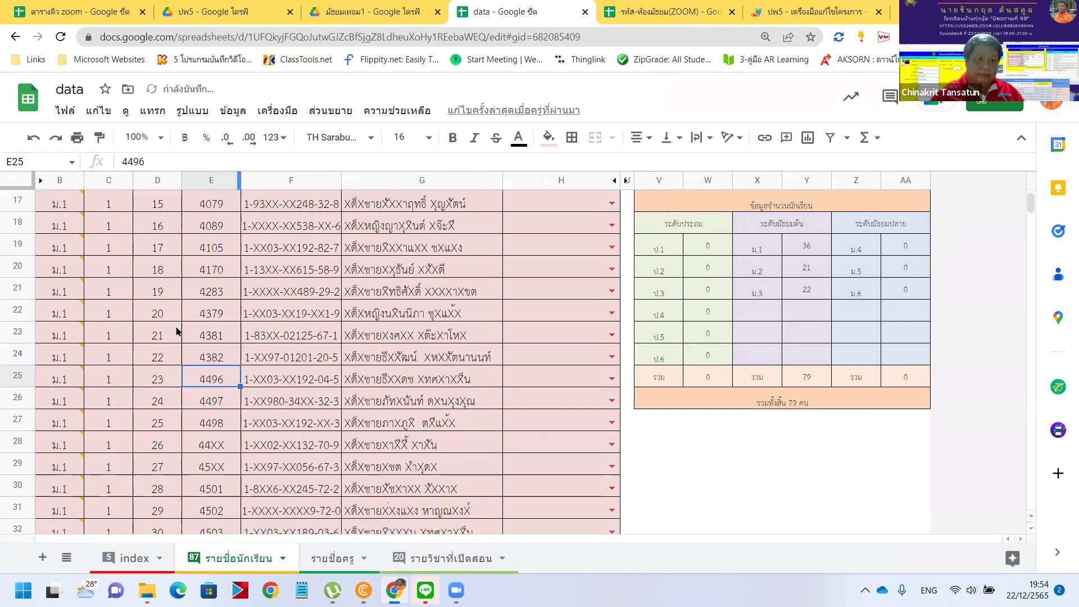
- Replace the masked student code in E28 for ม.1 student number 26 with a full code
click(233, 447)
click(191, 164)
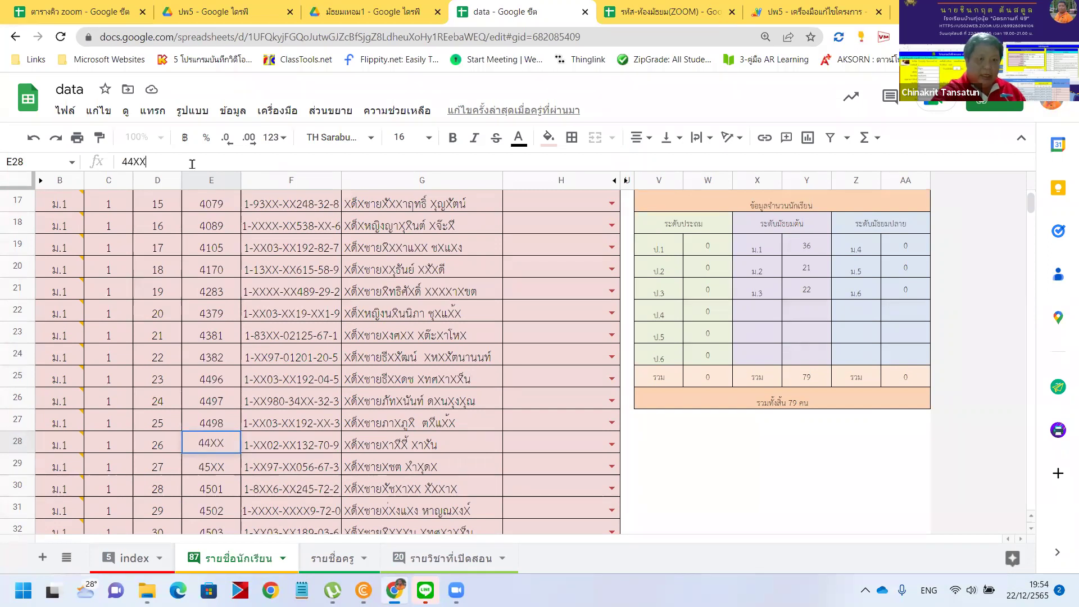
text(4)
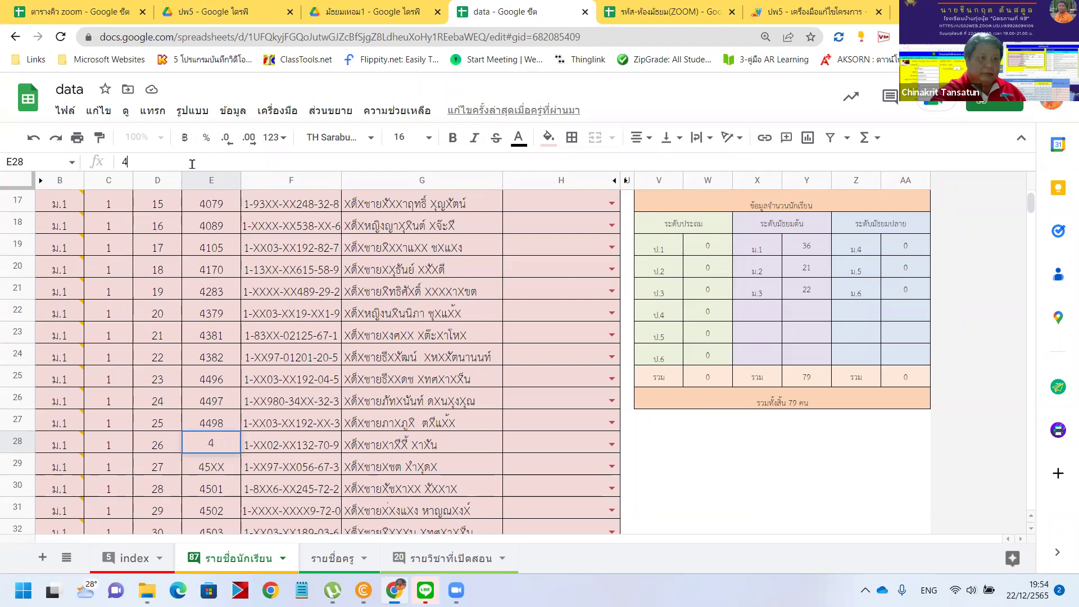
text(501)
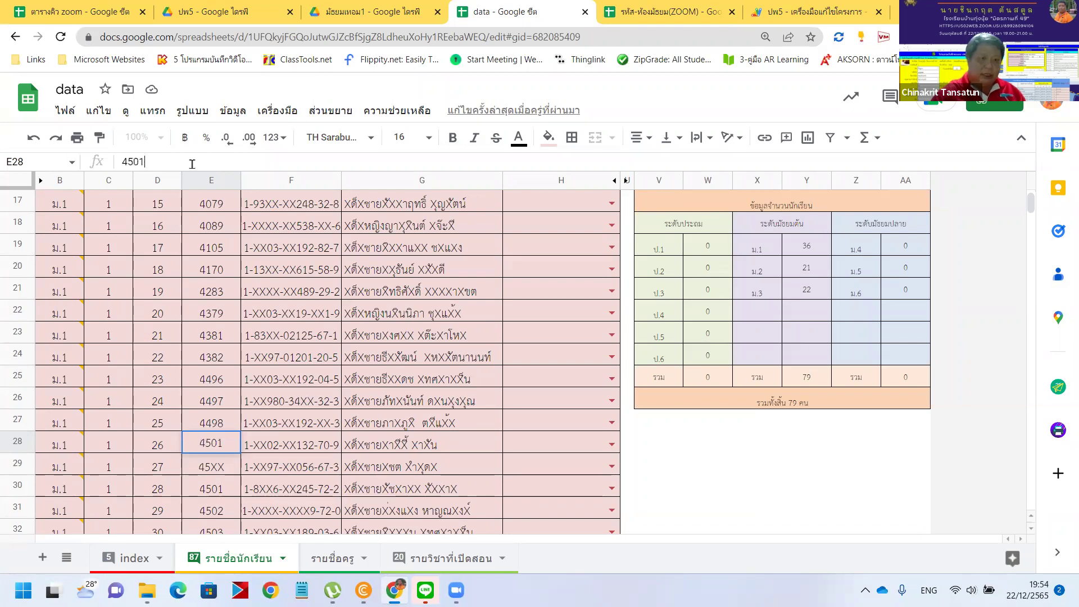
key(BackSpace)
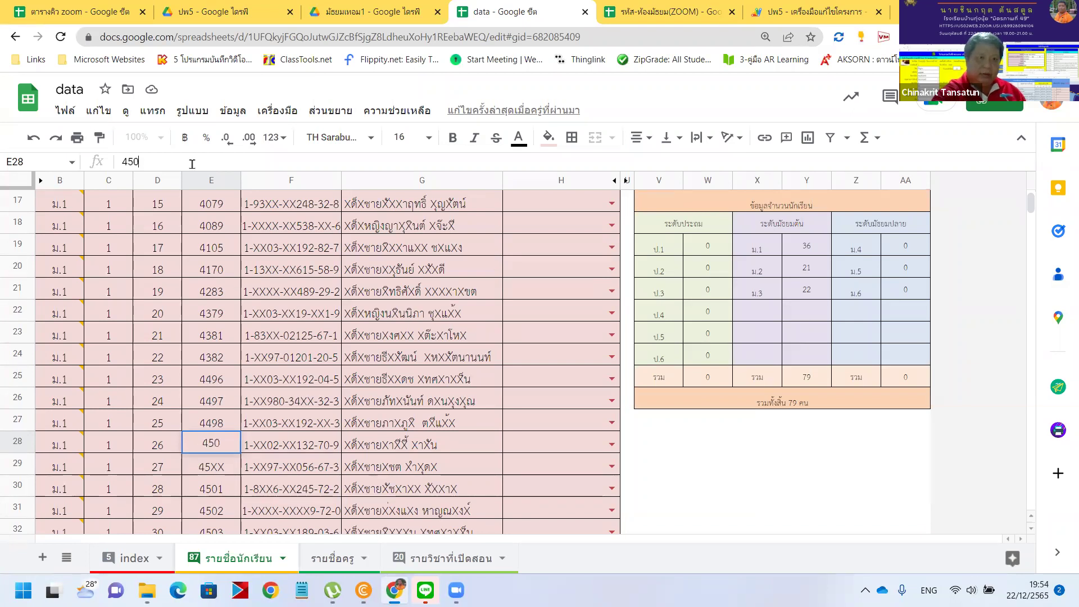
text(0)
key(Return)
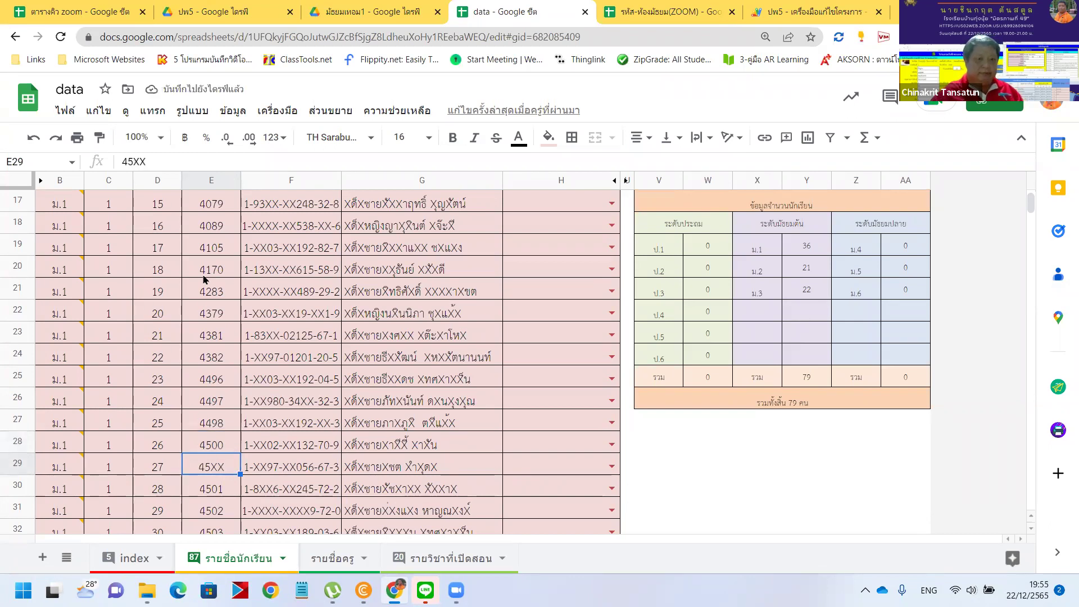
- Enter a full student code in E29 for ม.1 student number 27 and check it against the code in E28
click(163, 162)
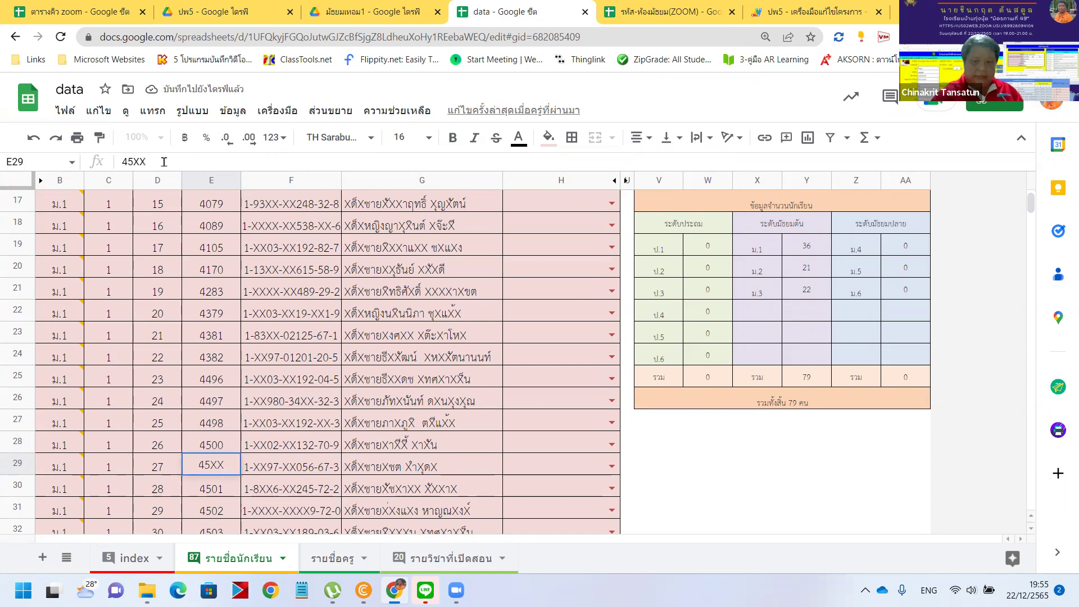
key(BackSpace)
key(BackSpace)
key(BackSpace)
text(499)
key(BackSpace)
key(BackSpace)
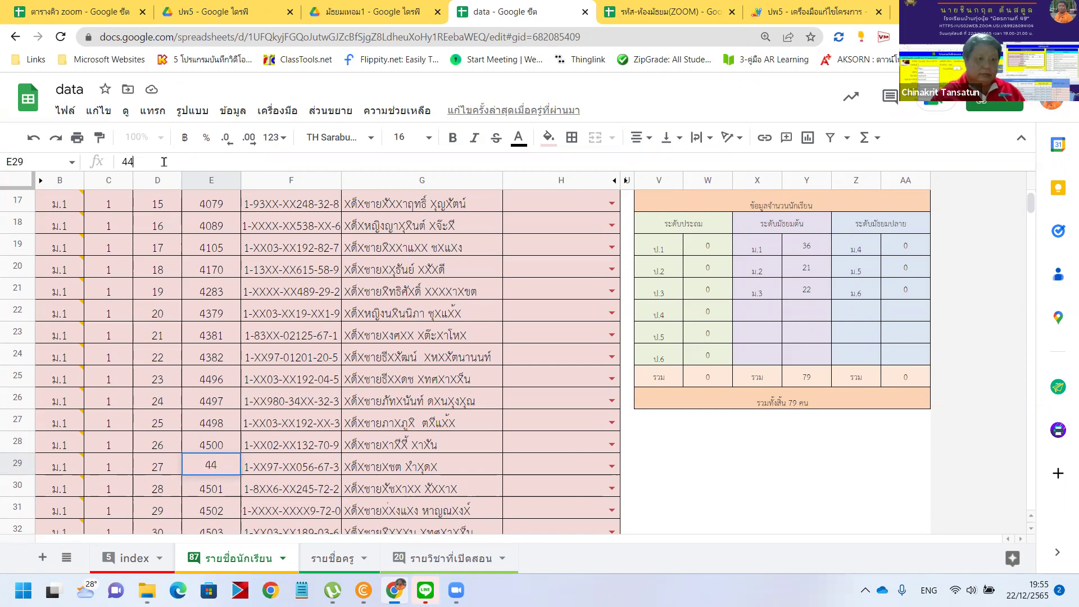
key(BackSpace)
text(501)
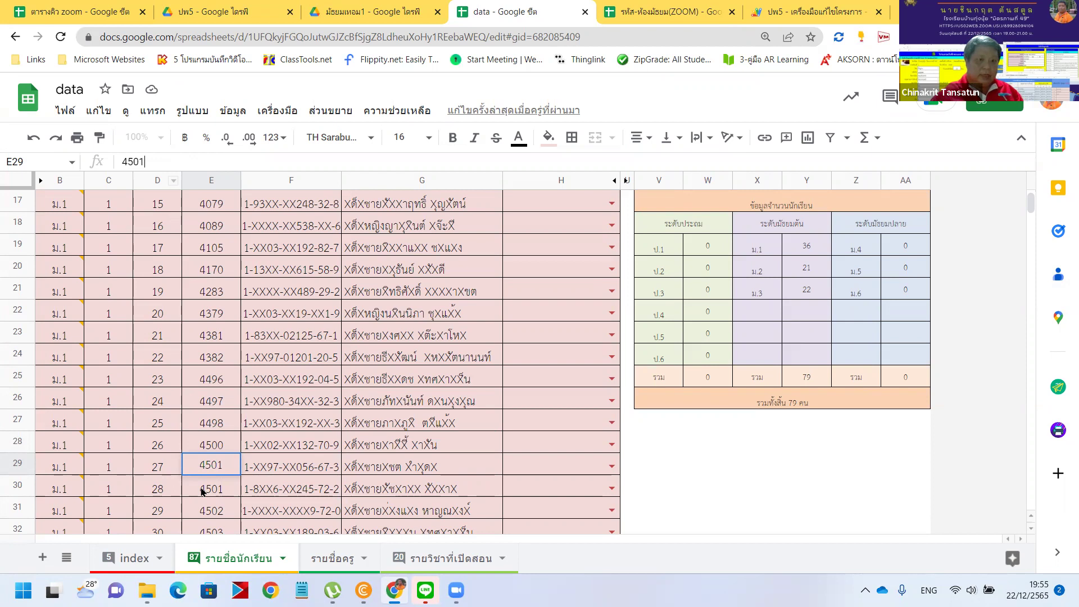
key(Return)
click(213, 446)
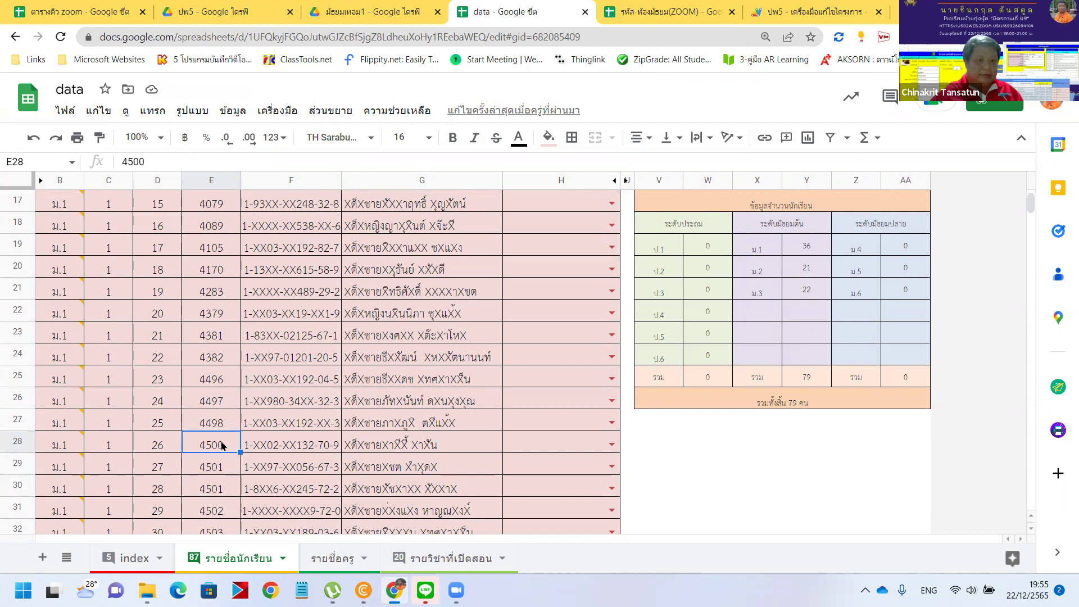
- Replace the masked student code in E39 for the first ม.2 student with a full code
scroll(214, 507, down, 3)
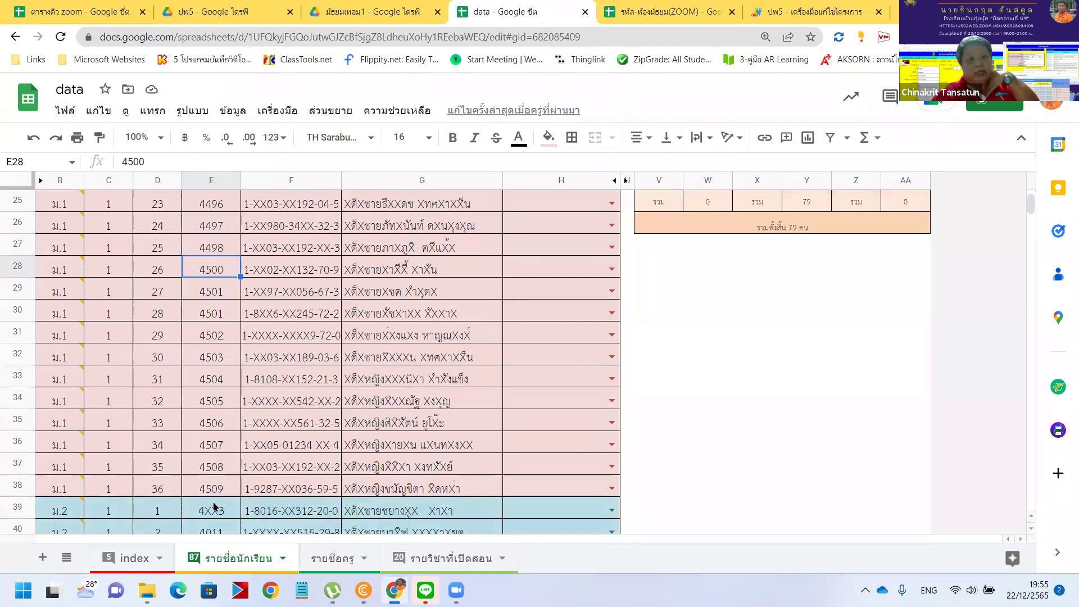
scroll(213, 507, down, 2)
click(213, 427)
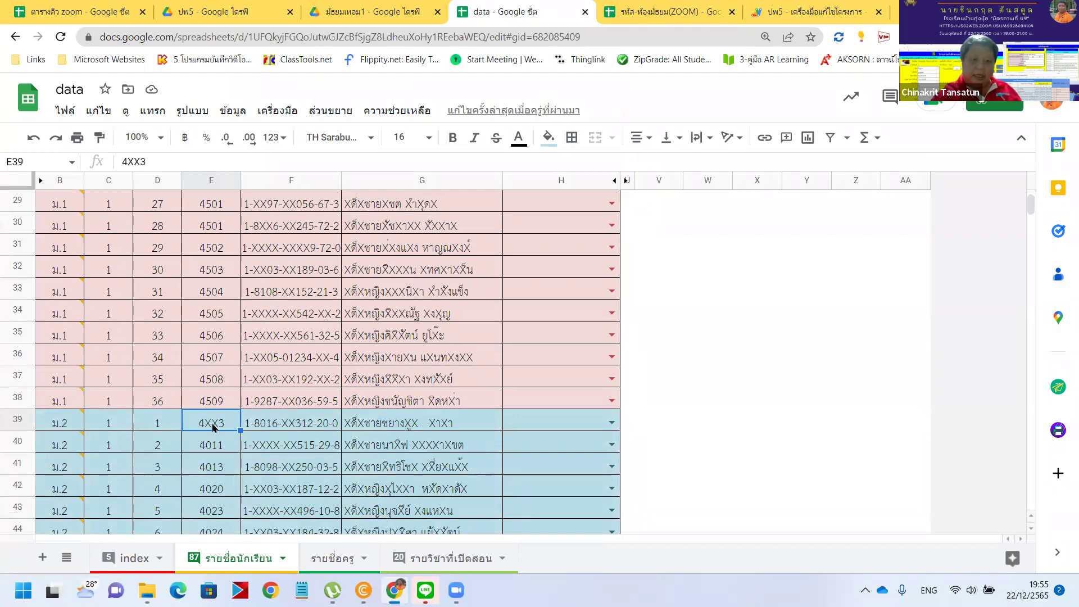
text(4009)
key(Return)
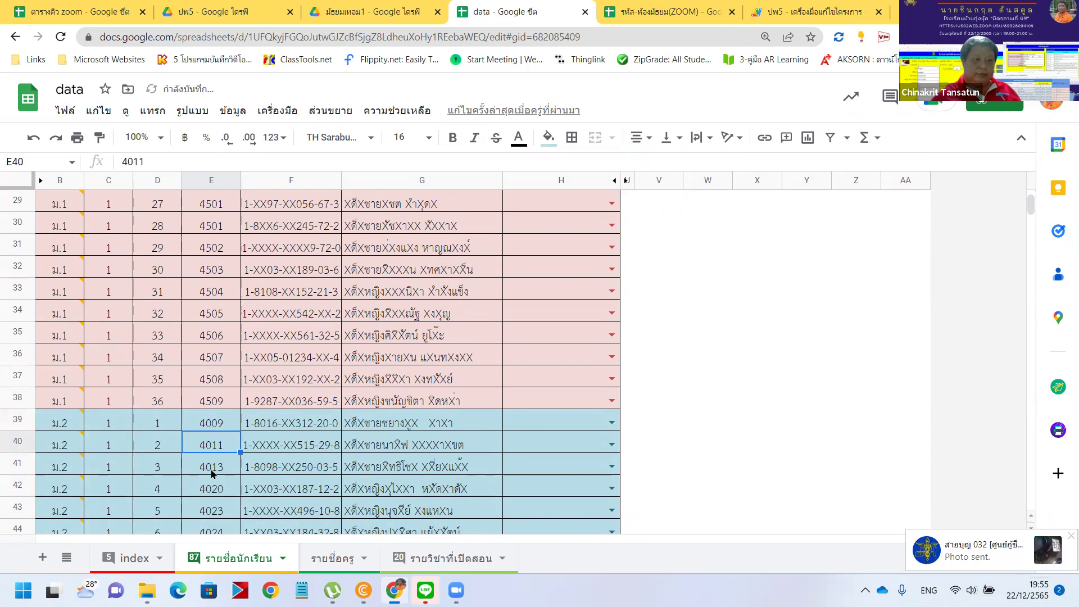
- Review the ม.2 students in the data spreadsheet and compare them with the แบบสรุป sheet of the รหัส-ห้องมัธยม(ZOOM) workbook
scroll(217, 481, down, 3)
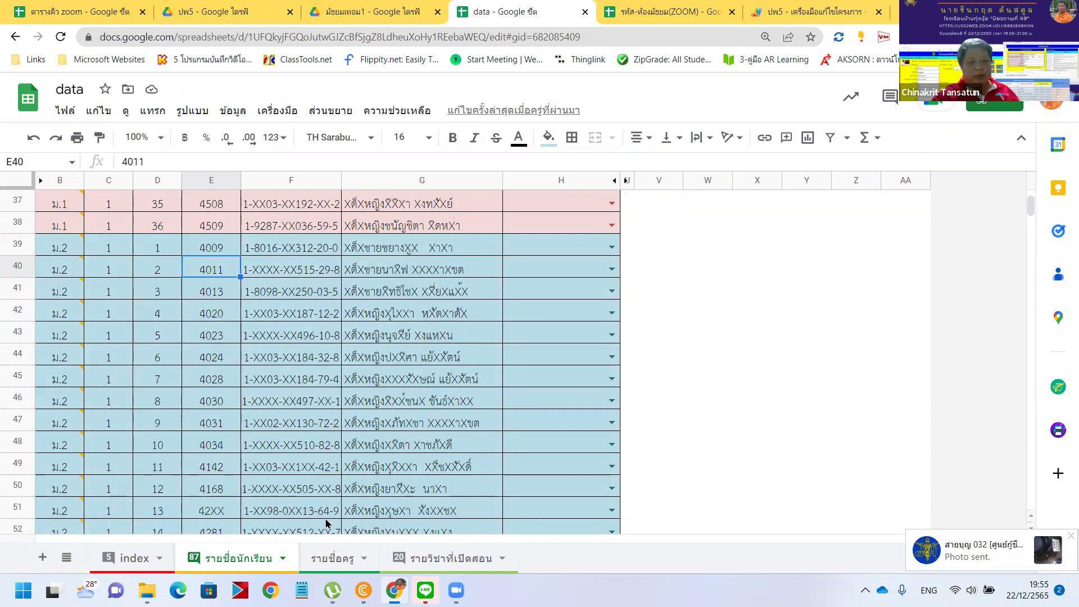
click(677, 22)
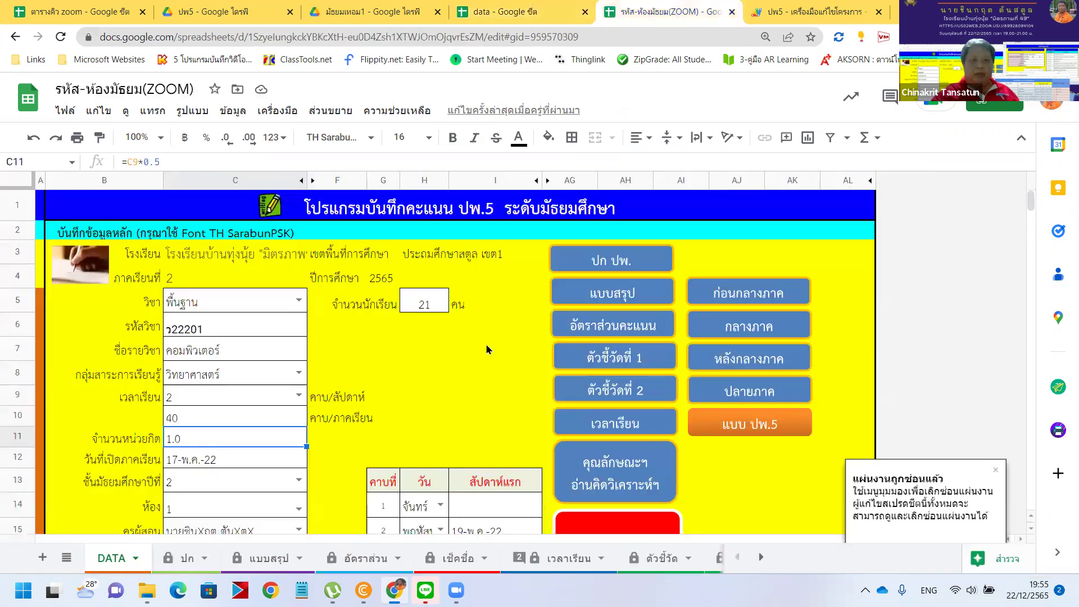
click(256, 558)
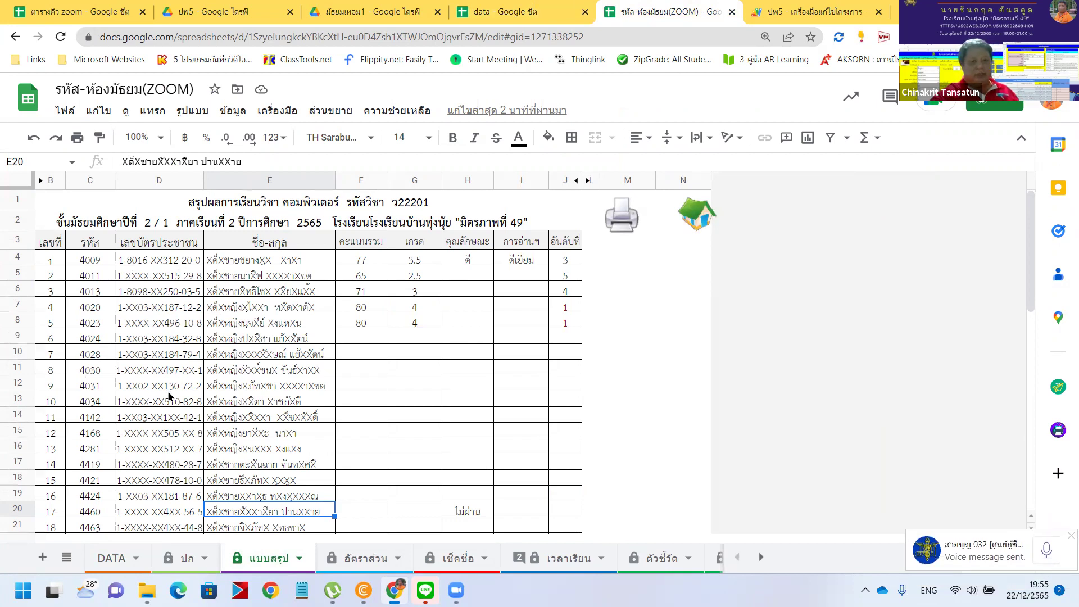
scroll(168, 397, down, 10)
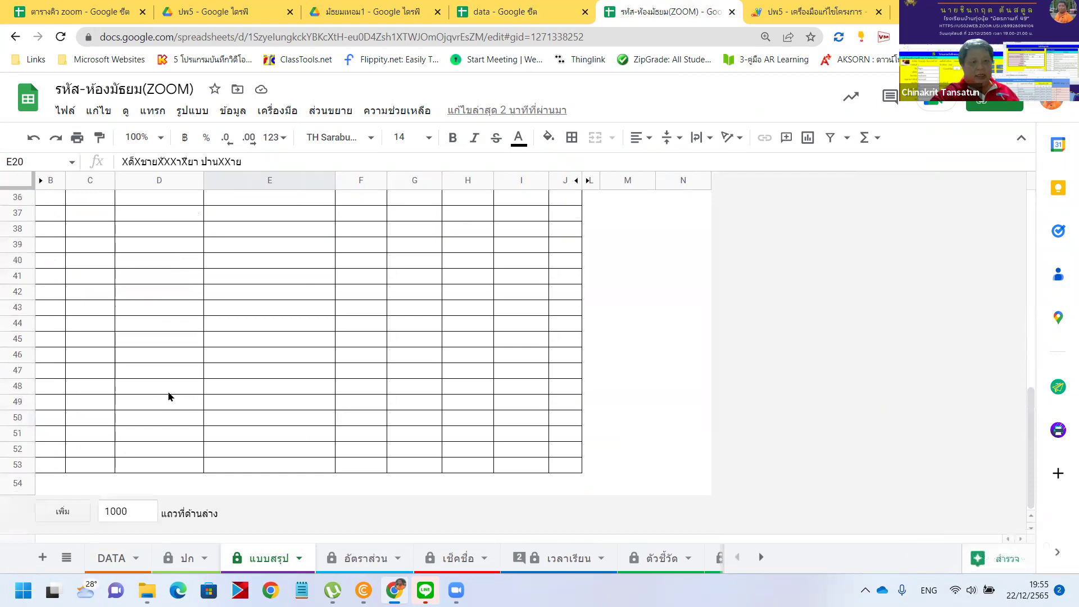
scroll(168, 396, up, 10)
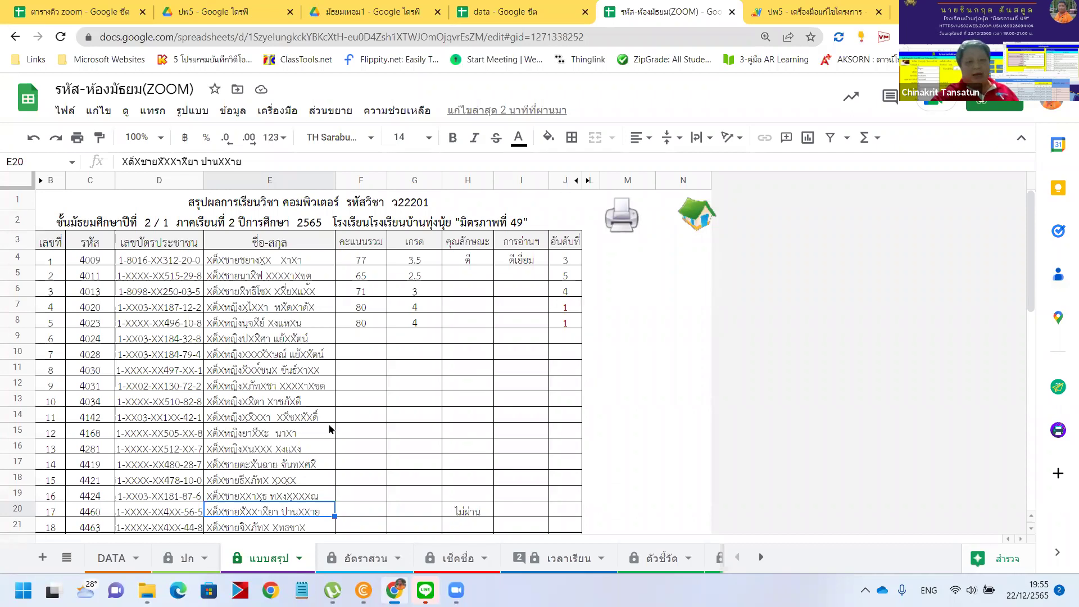
- Inspect the formula in H20 of the summary and open its source sheet คุณลักษณะ-อ่านคิดฯ
click(478, 514)
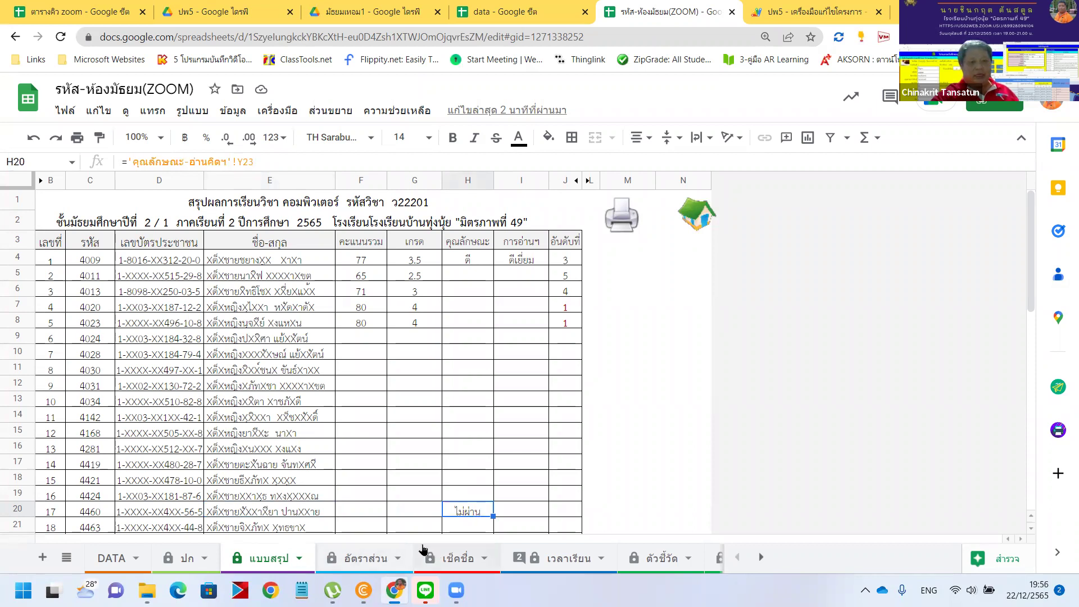
click(759, 556)
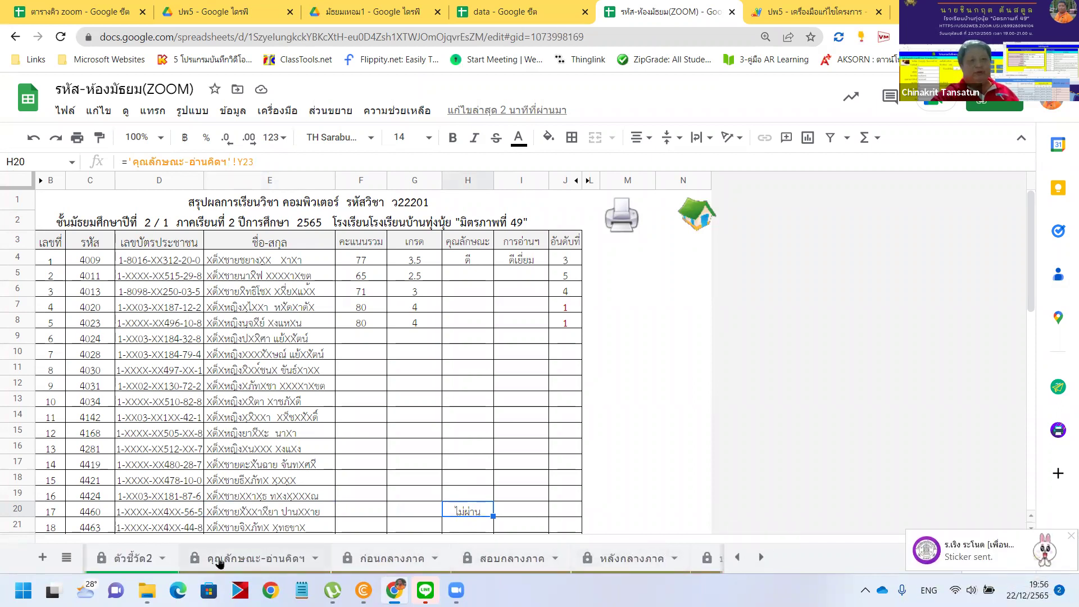
click(244, 557)
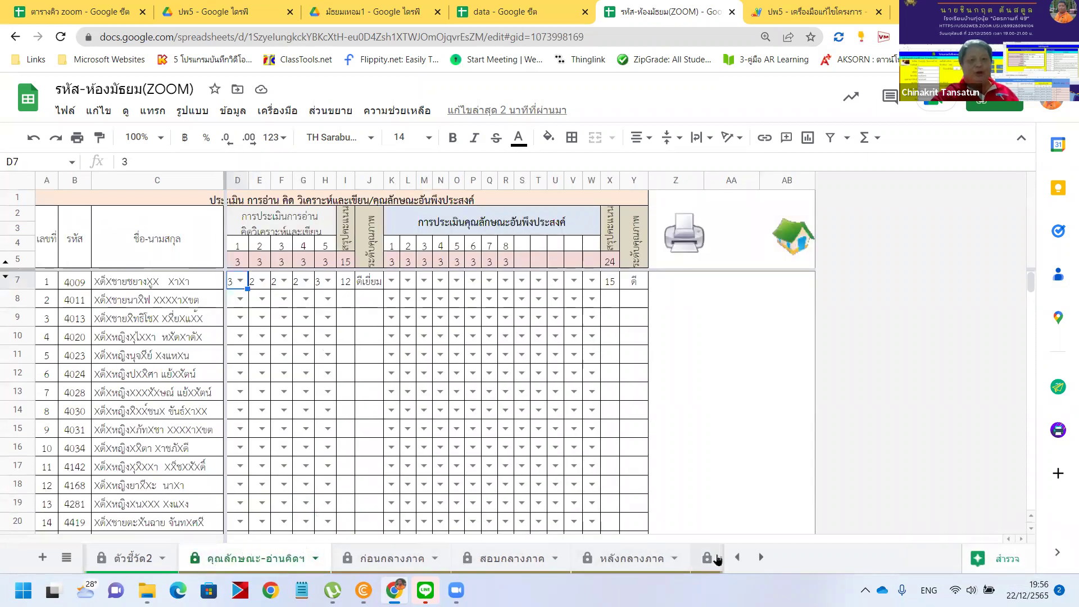
- Return to the DATA sheet and look over the main-data form down to its footer
click(738, 557)
click(738, 557)
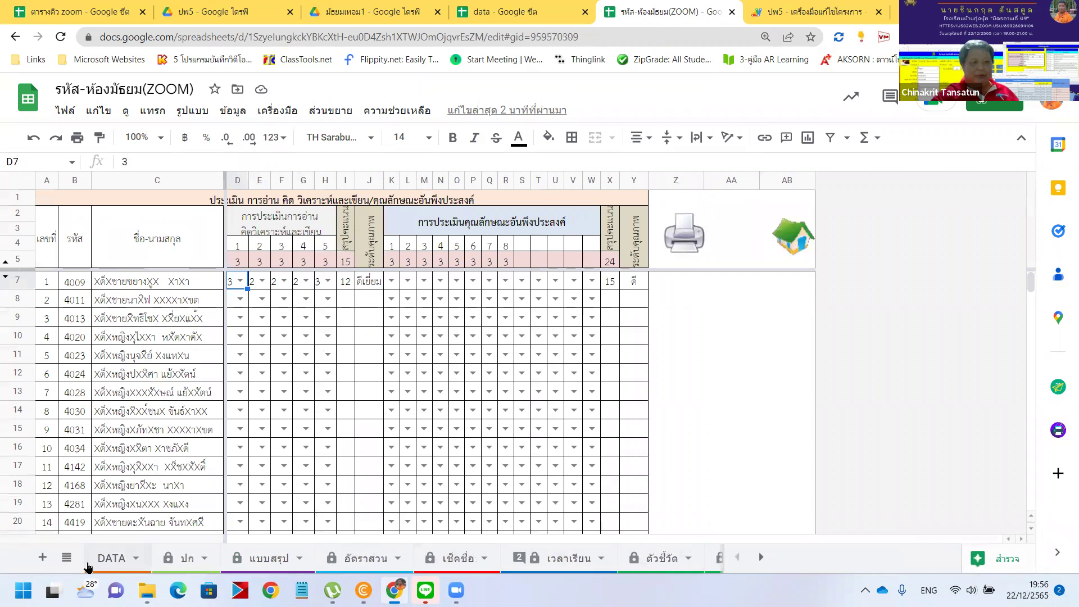
click(104, 561)
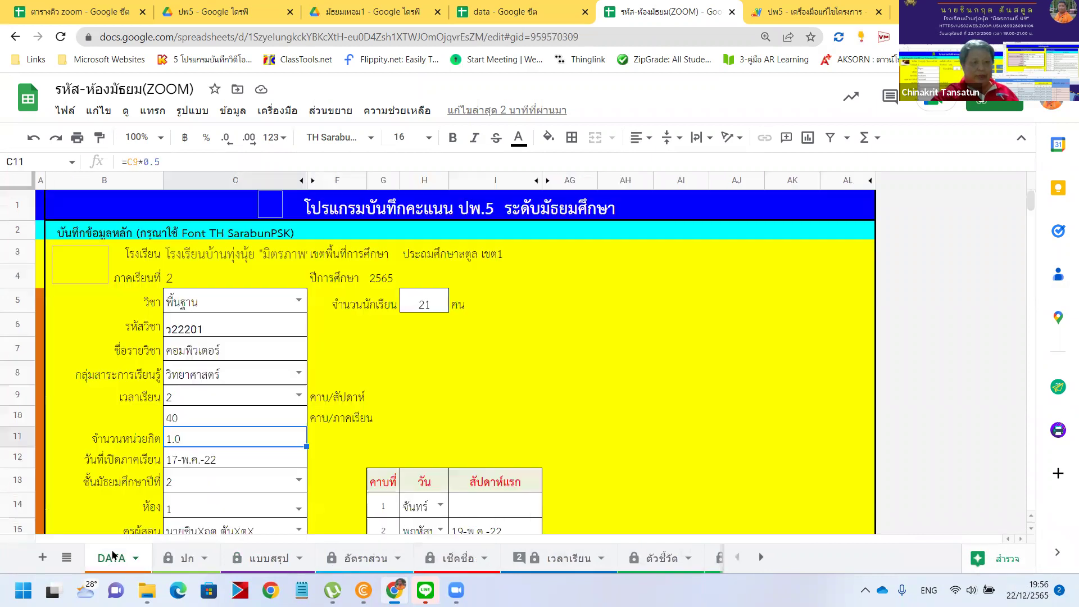
scroll(246, 482, down, 5)
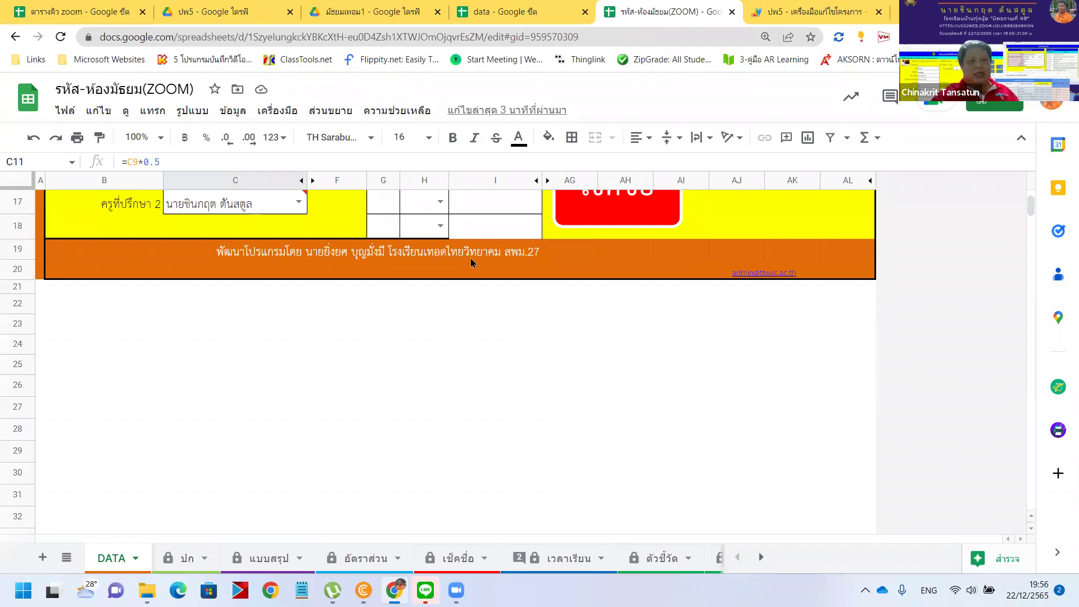
scroll(427, 349, up, 6)
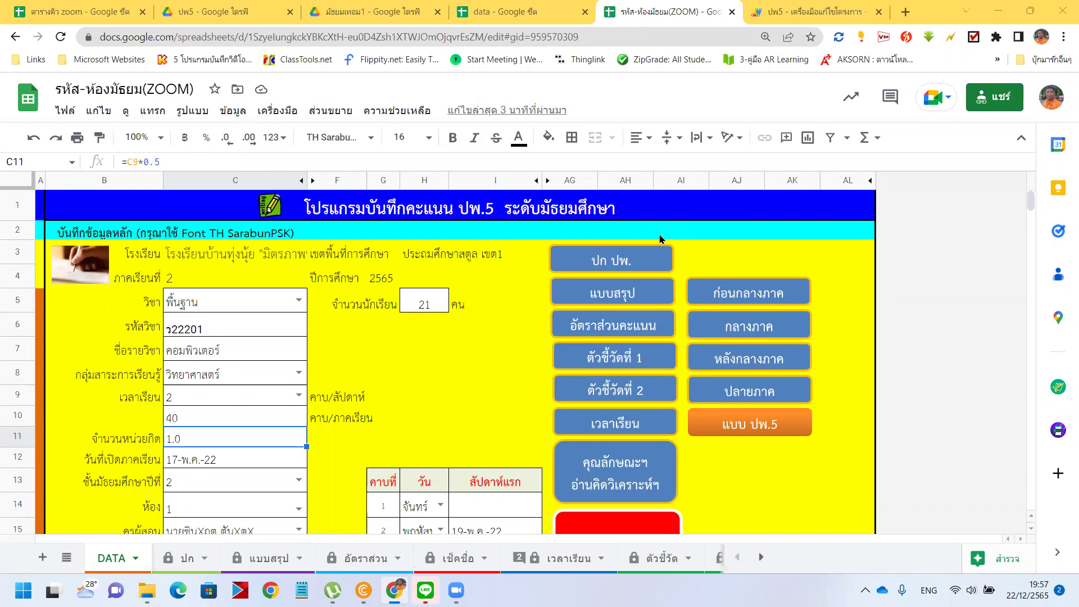
- Highlight the file ID in the data spreadsheet's web address and return to the grade workbook
click(531, 12)
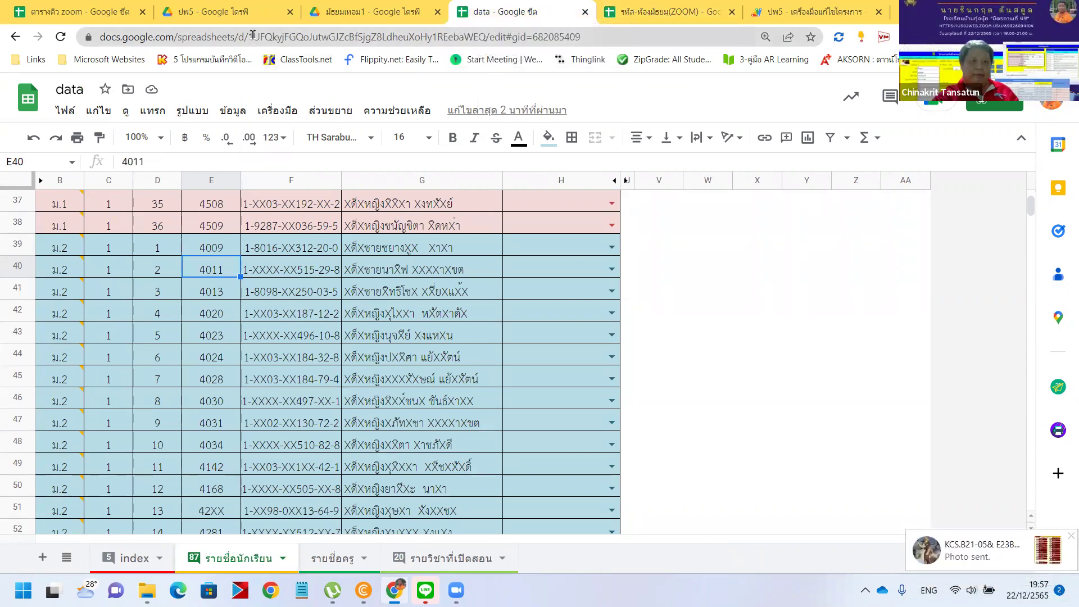
drag(249, 36, 483, 39)
click(663, 12)
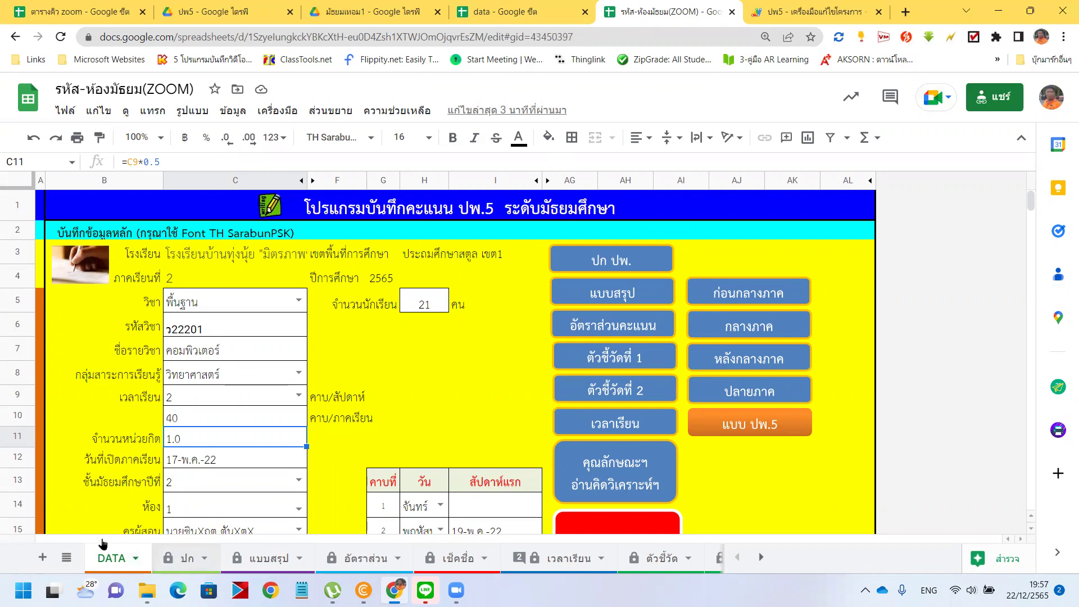
- Unhide the config sheet and select the linked data-file ID in B2
click(67, 556)
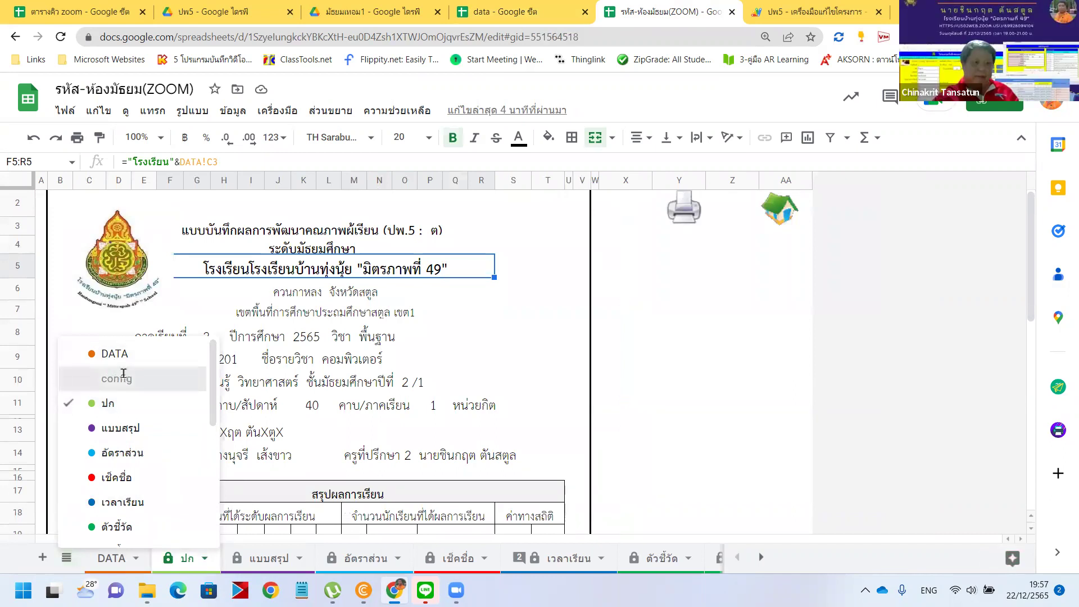
click(119, 376)
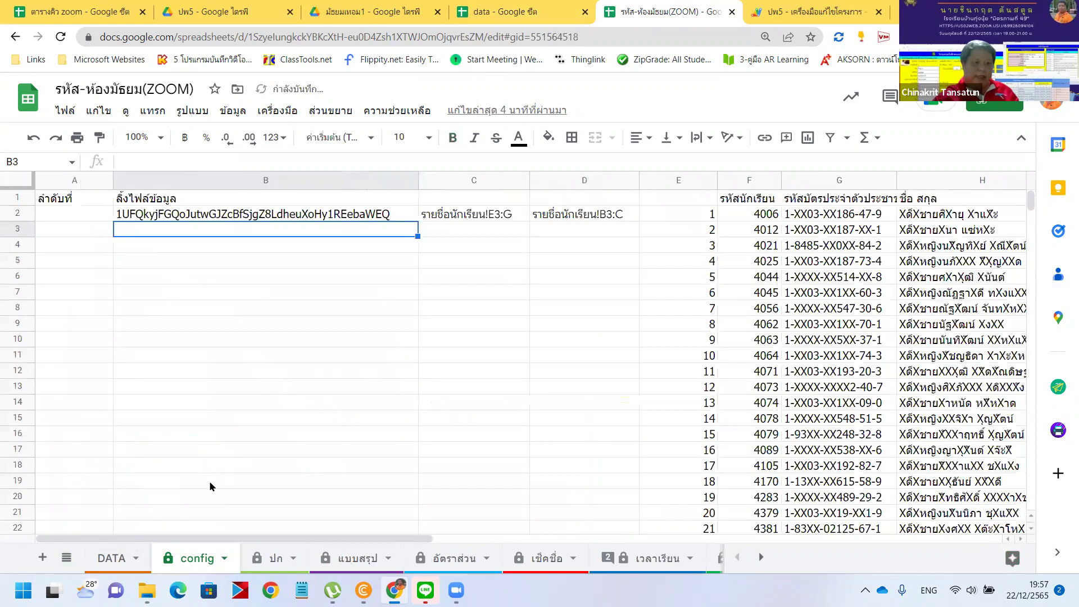
click(200, 214)
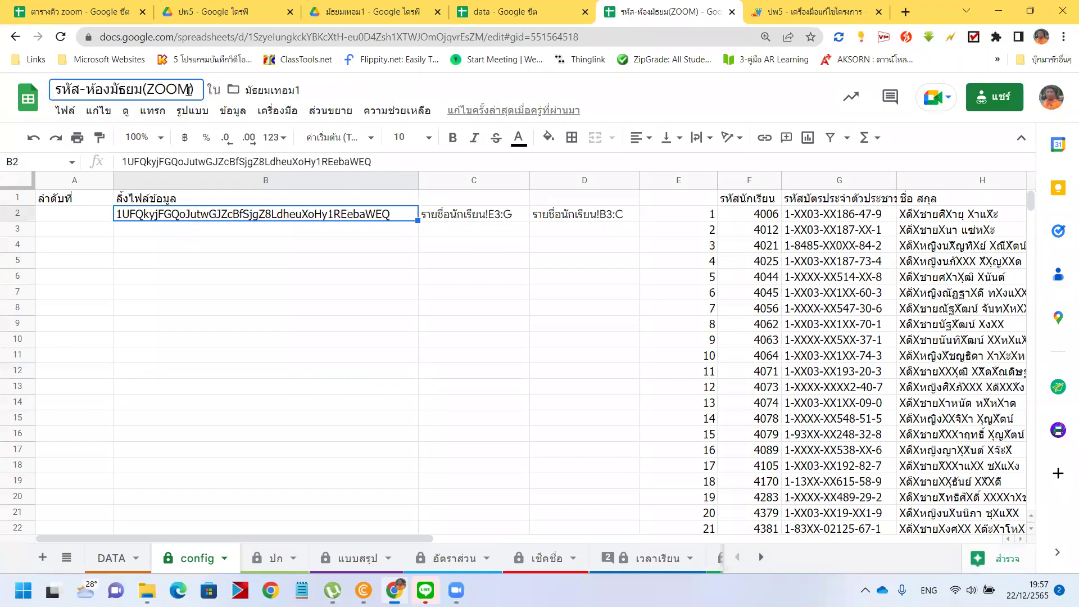
- Rename the grade workbook as "คอมพิวเตอร์ม.1 (ZOOM)"
click(174, 89)
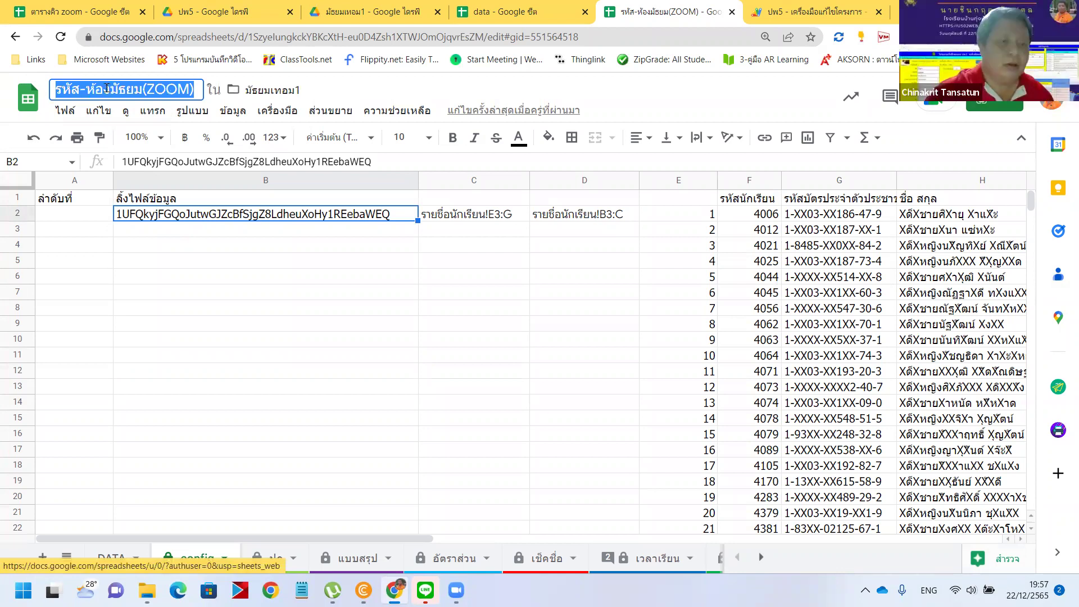
key(BackSpace)
key(grave)
text(คอมพิวเตอร์)
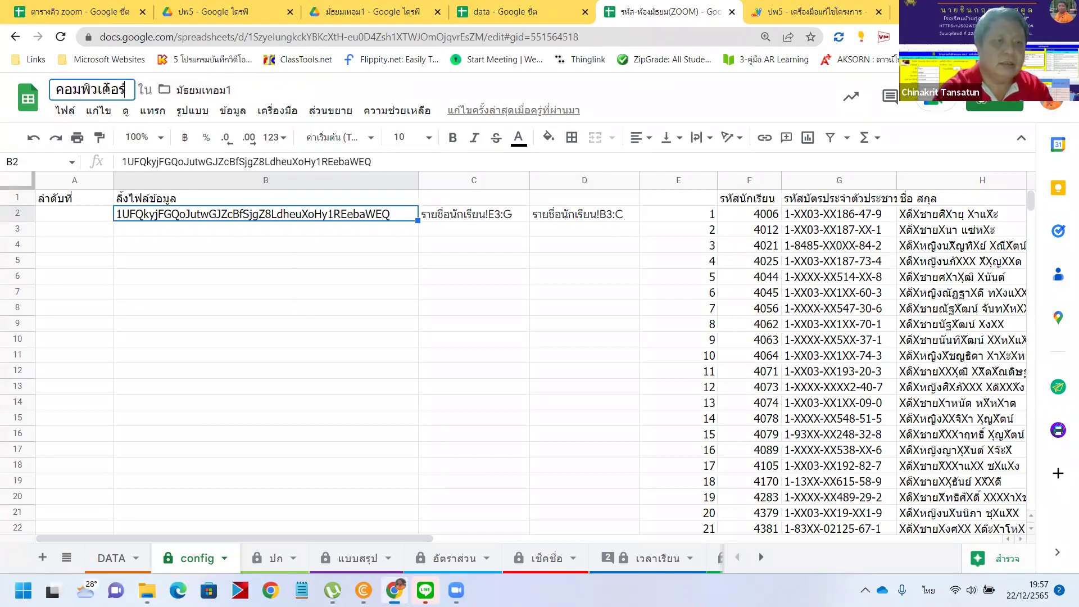
text(()
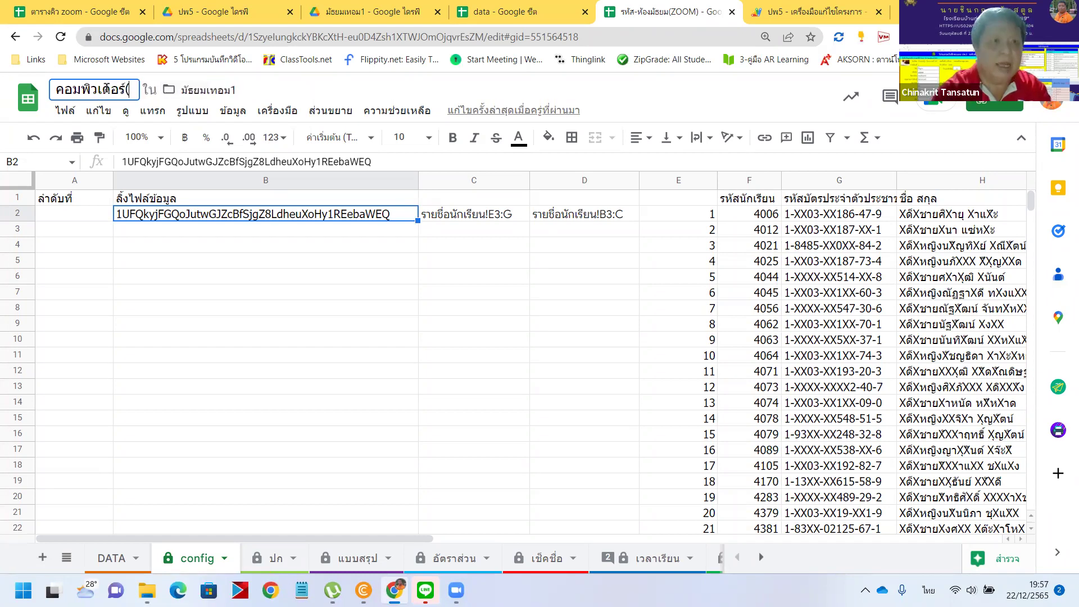
key(BackSpace)
text(ม.1 ()
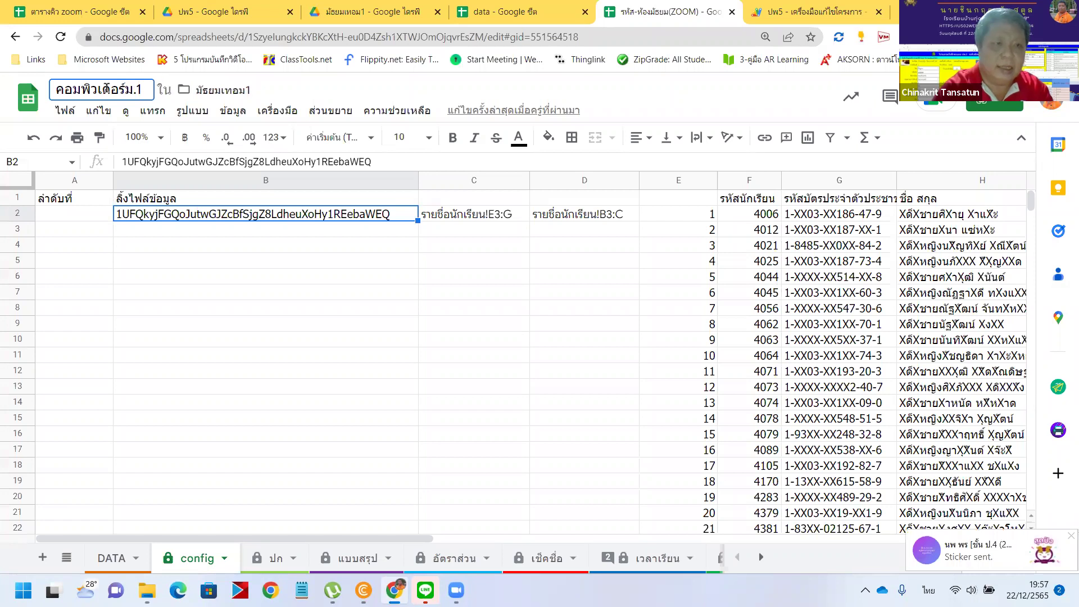
key(grave)
text(ZOO)
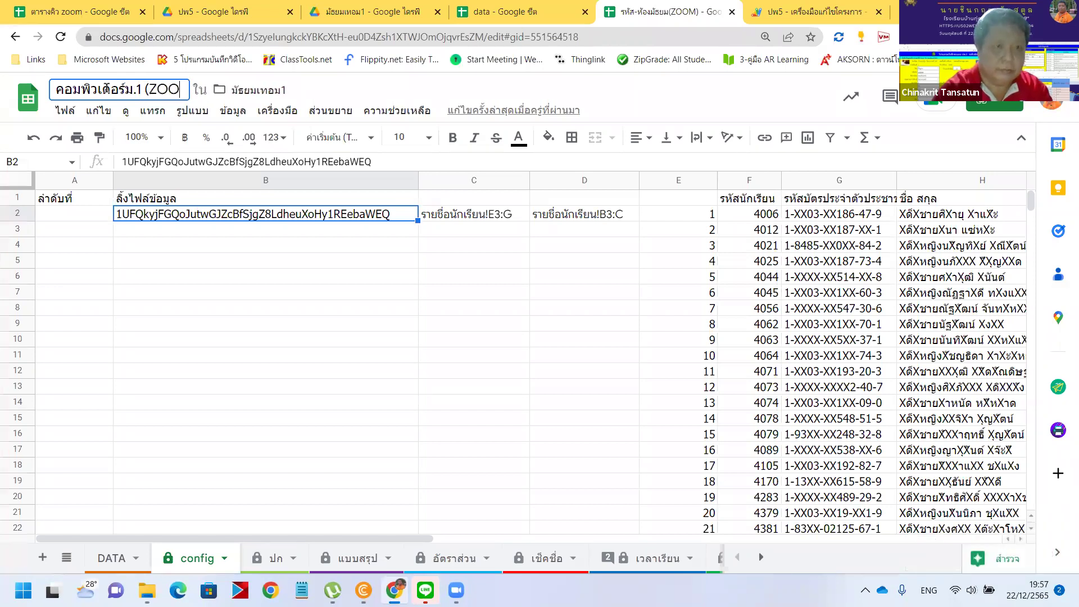
text(M))
key(Return)
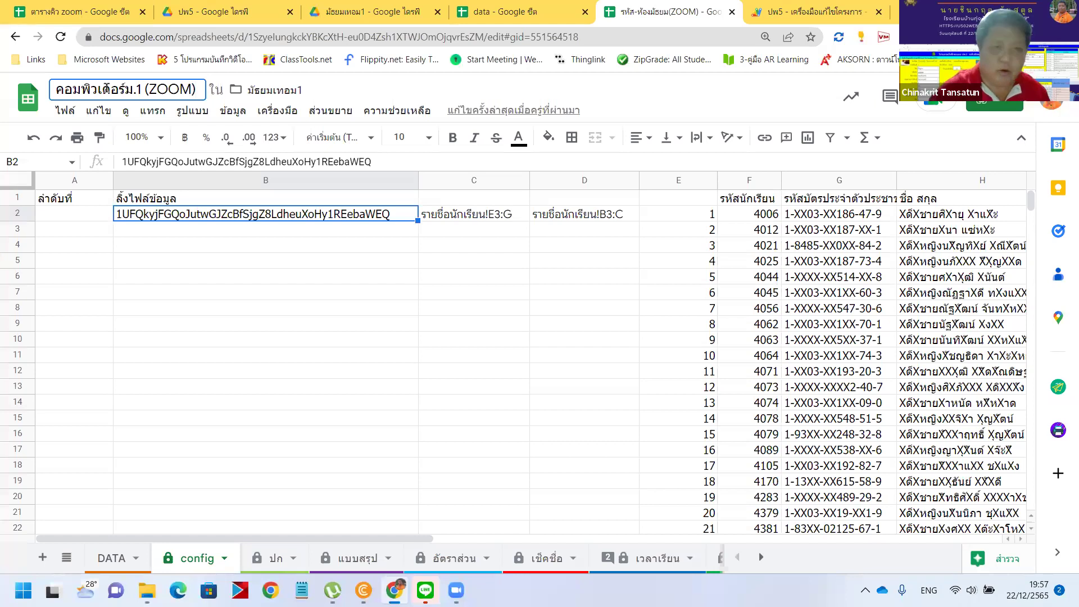
click(212, 356)
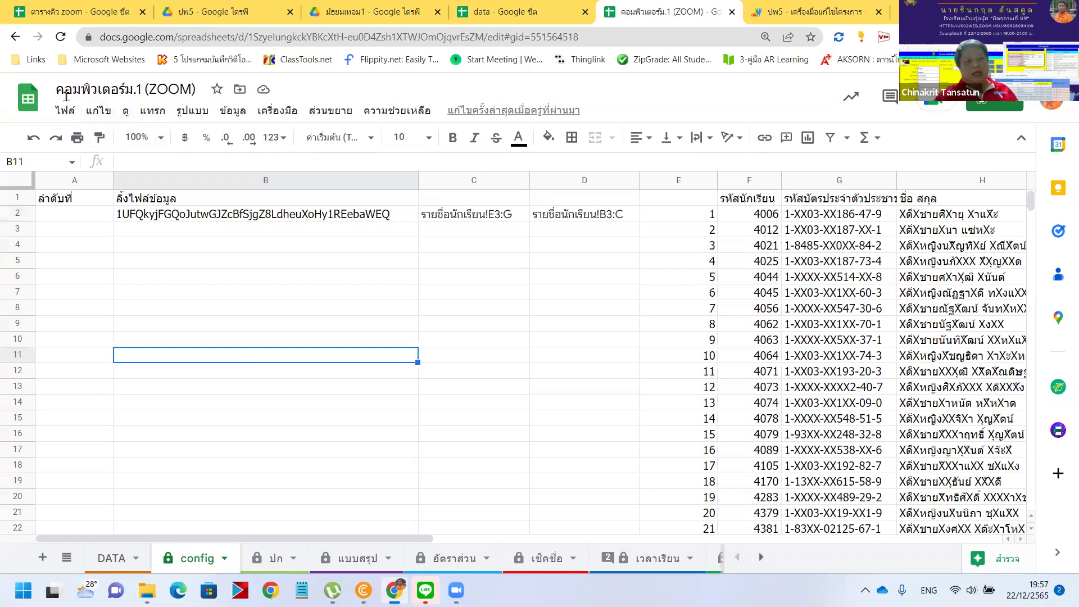
- Refresh the มัธยมเทอม1 Drive folder and select the renamed file คอมพิวเตอร์ม.1 (ZOOM) in its listing
click(369, 21)
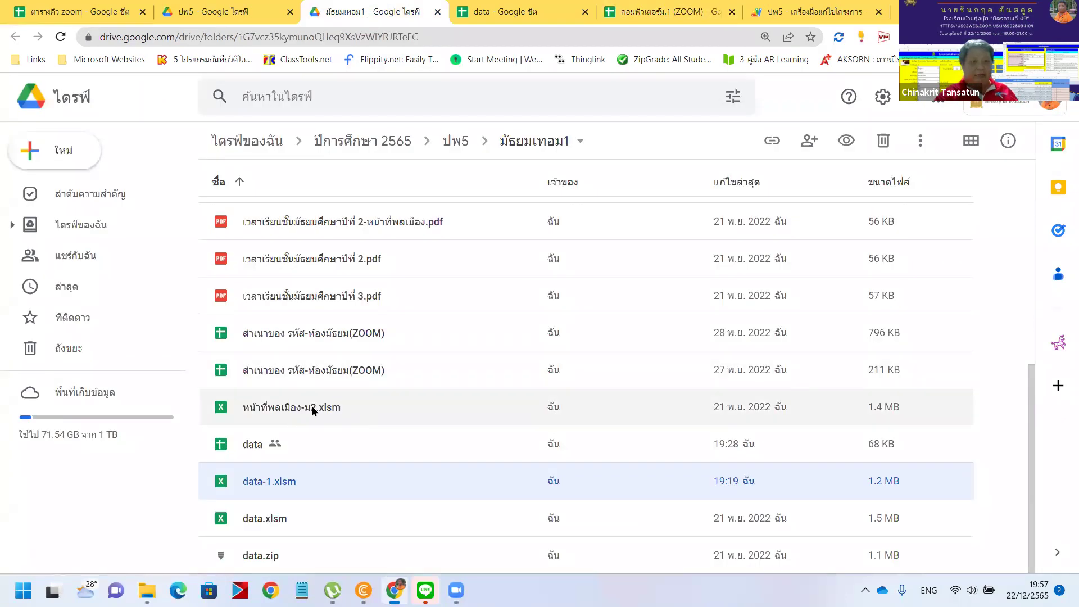
scroll(313, 411, up, 6)
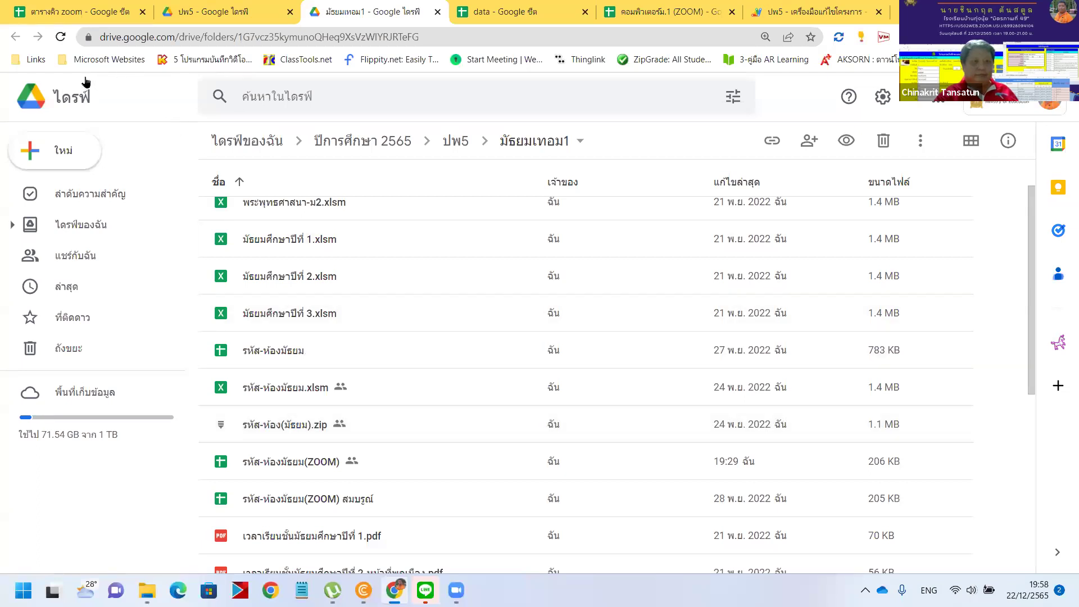
click(60, 37)
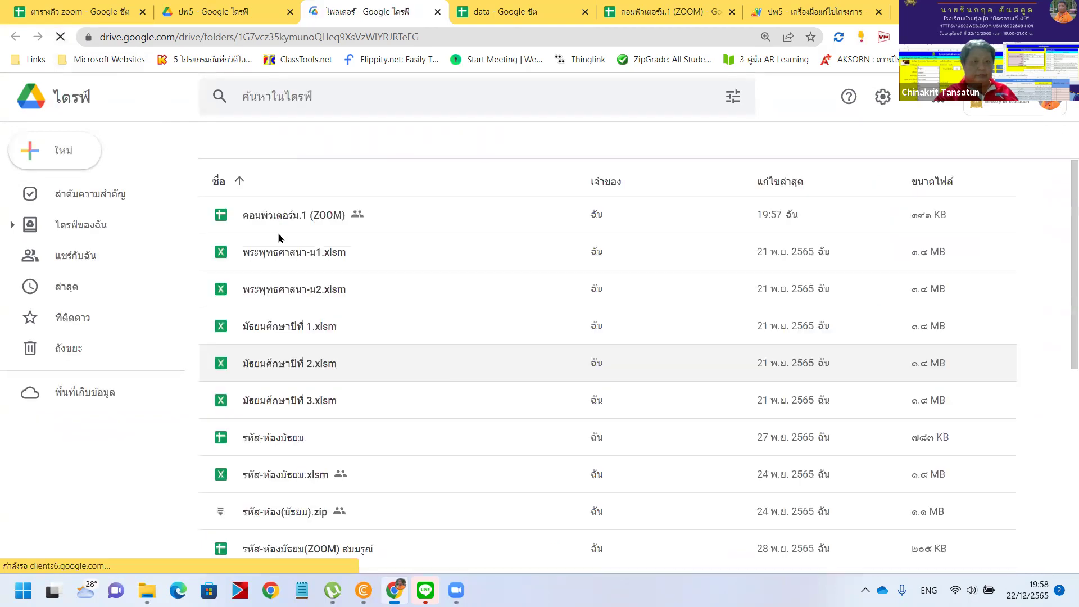
click(311, 225)
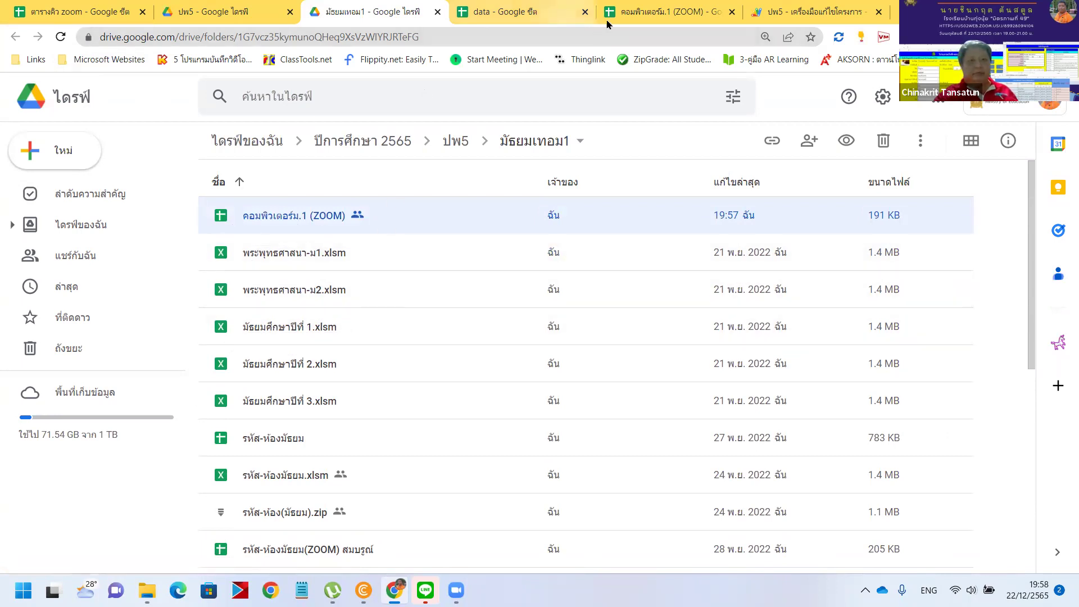
- Compare the DATA sheet's subject code with the grade-level codes in rows 4 to 6 of the data spreadsheet's รายวิชาที่เปิดสอน sheet
click(642, 13)
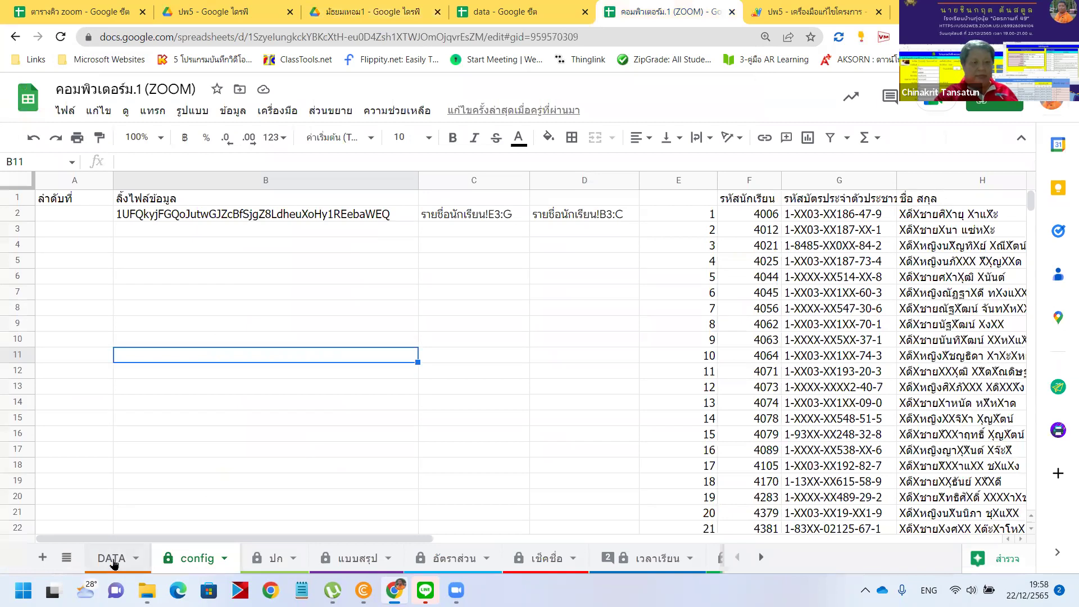
click(112, 559)
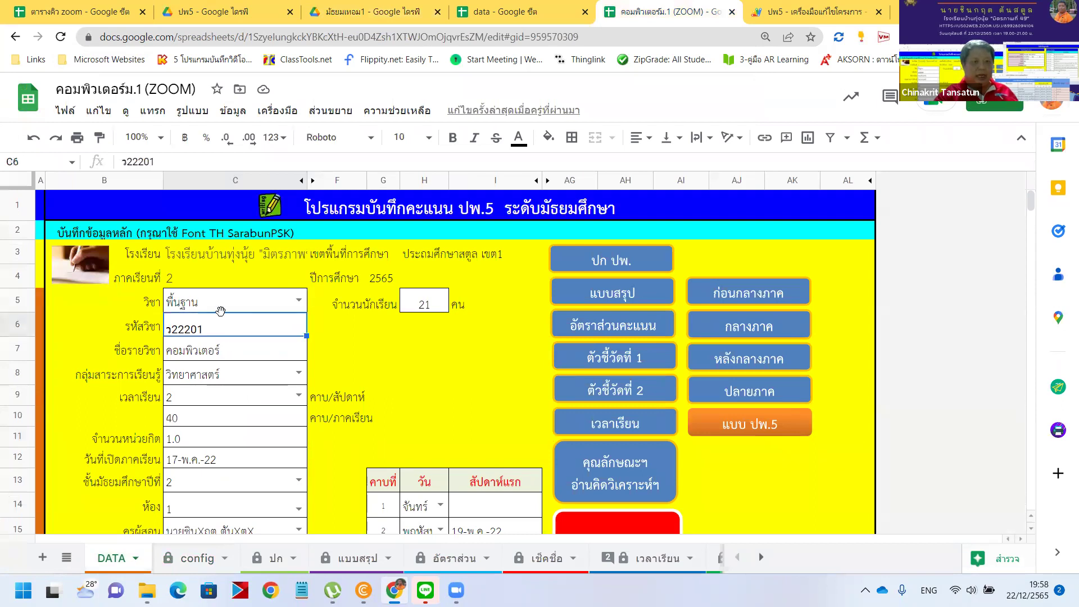
click(494, 17)
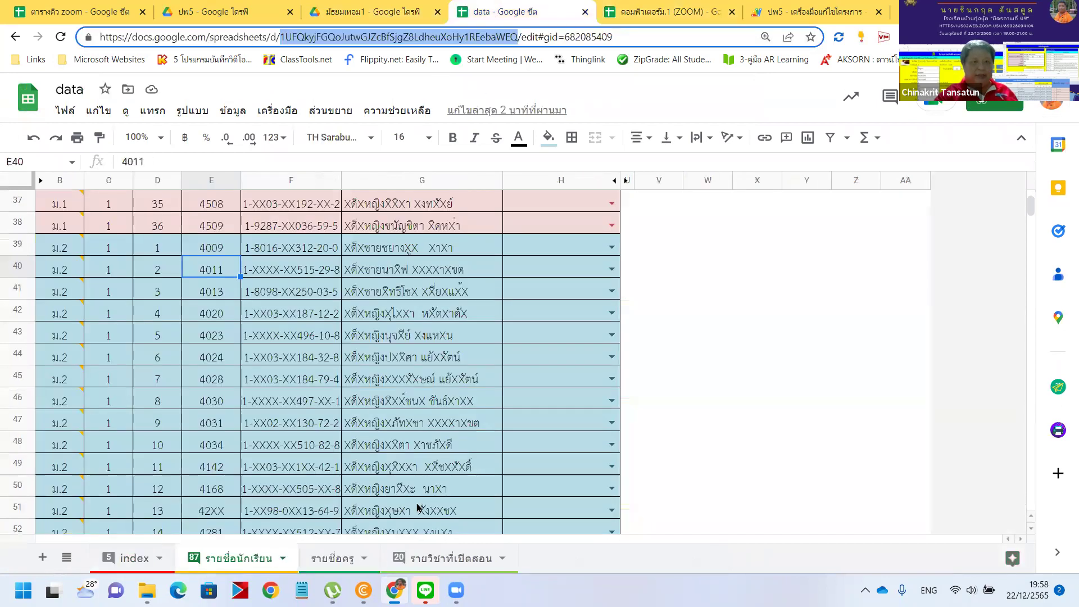
click(432, 552)
click(388, 273)
click(468, 275)
click(467, 293)
click(432, 294)
click(390, 318)
click(437, 320)
click(458, 317)
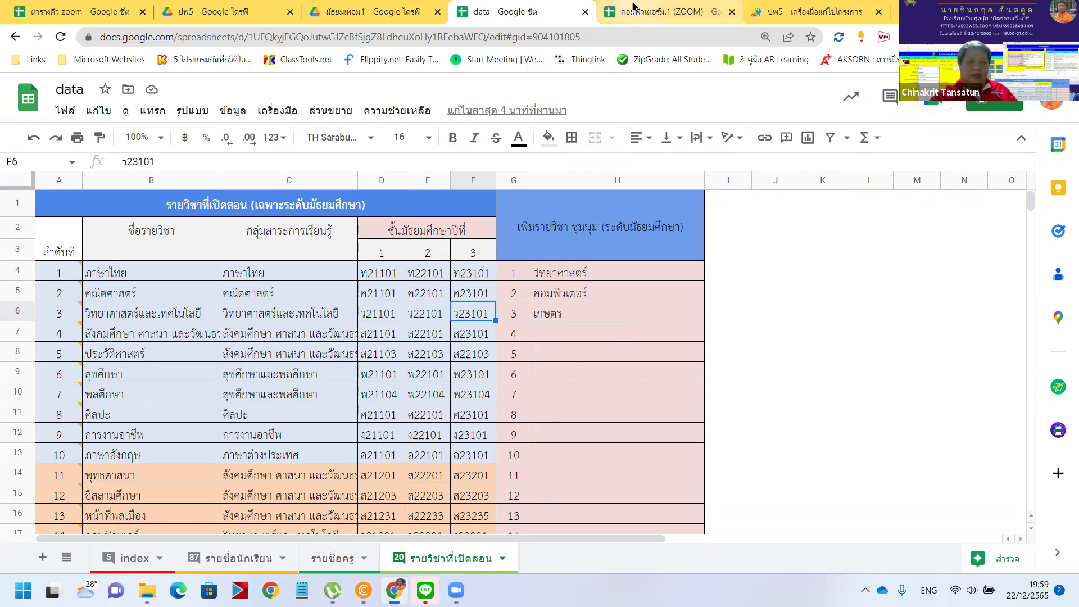
- Hide the config sheet in the คอมพิวเตอร์ม.1 (ZOOM) workbook
key(ctrl+Tab)
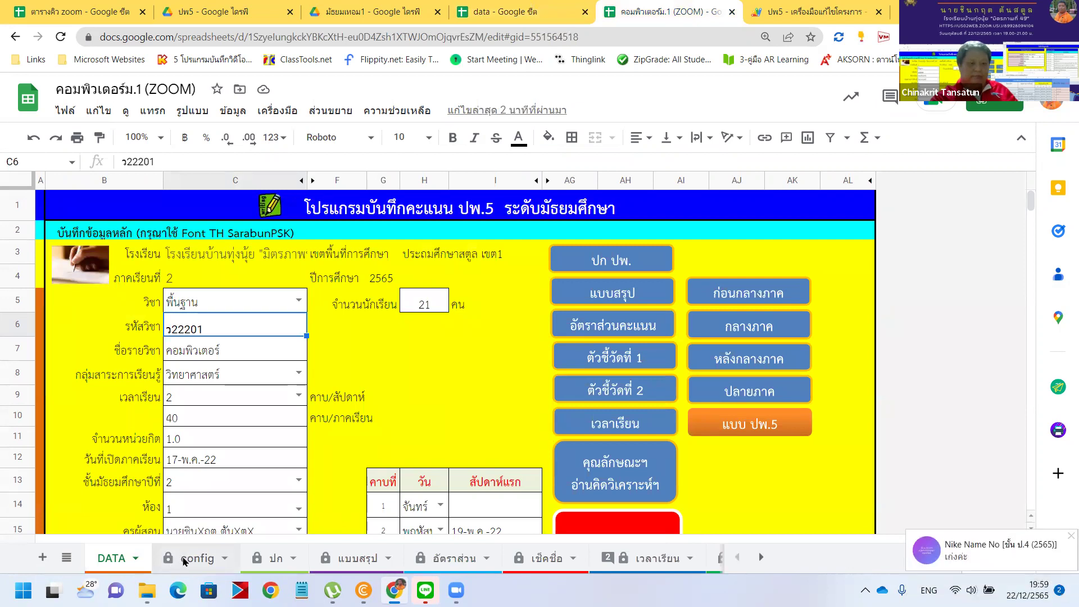
click(183, 559)
right_click(186, 558)
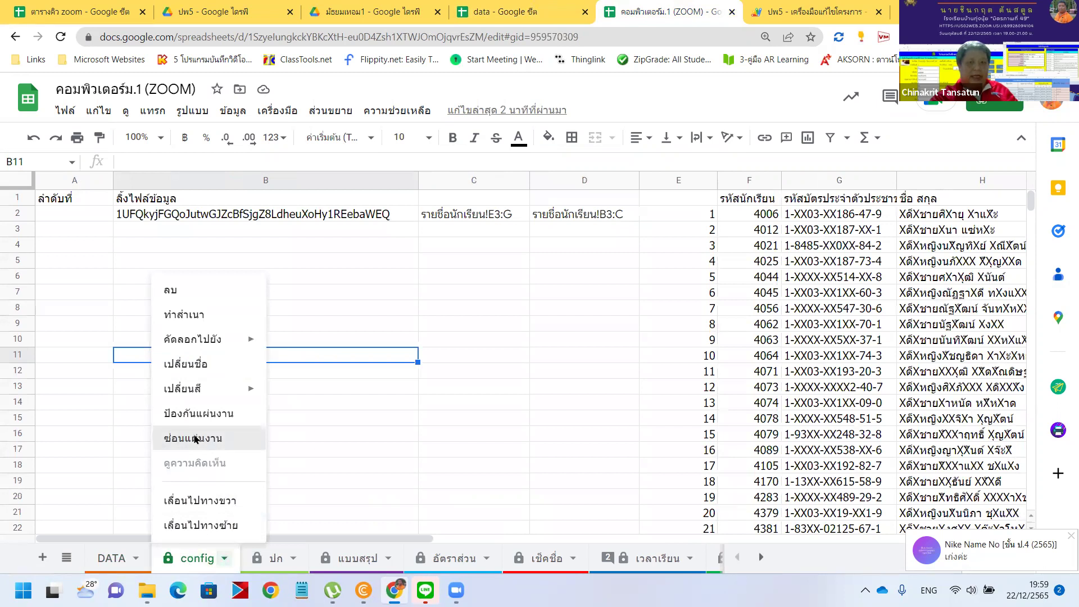
click(195, 438)
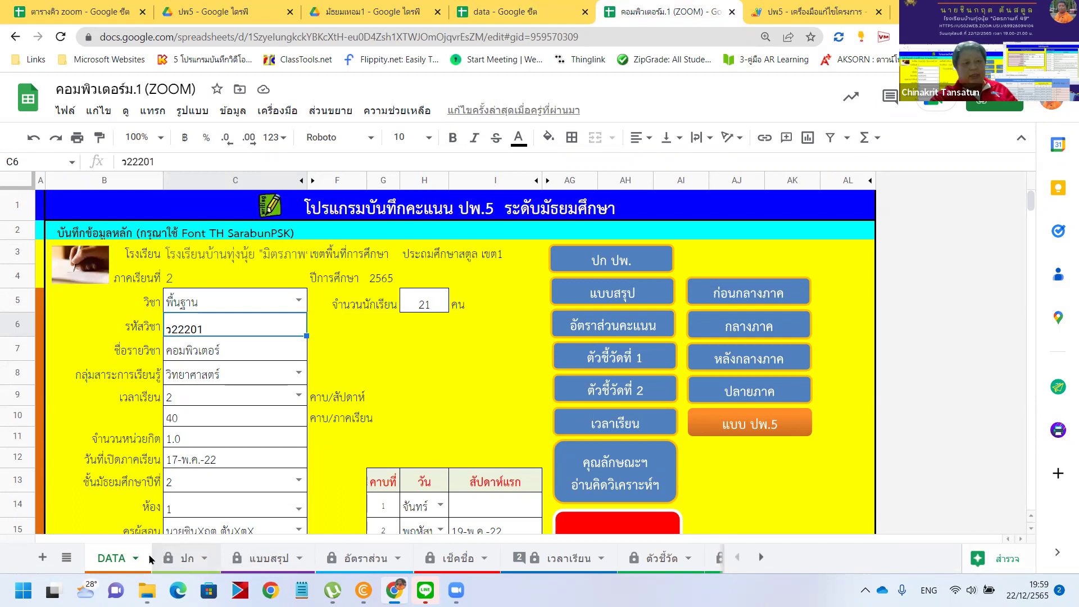
- Check the hidden config sheet's entry in the workbook's sheet list, and inspect the จำนวนนักเรียน formula in cell H5 of DATA
click(67, 557)
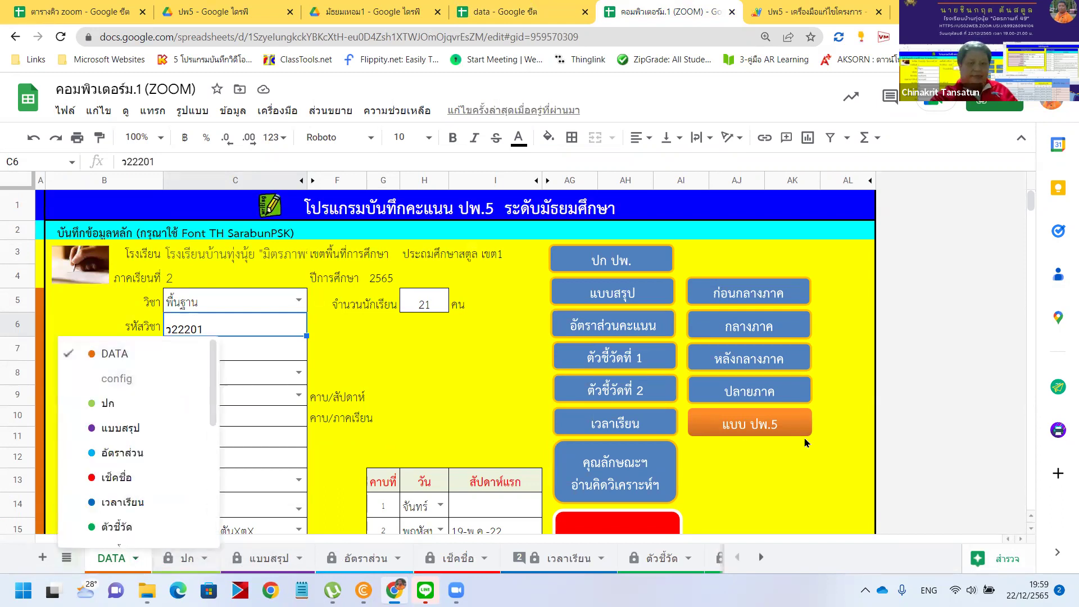
click(913, 433)
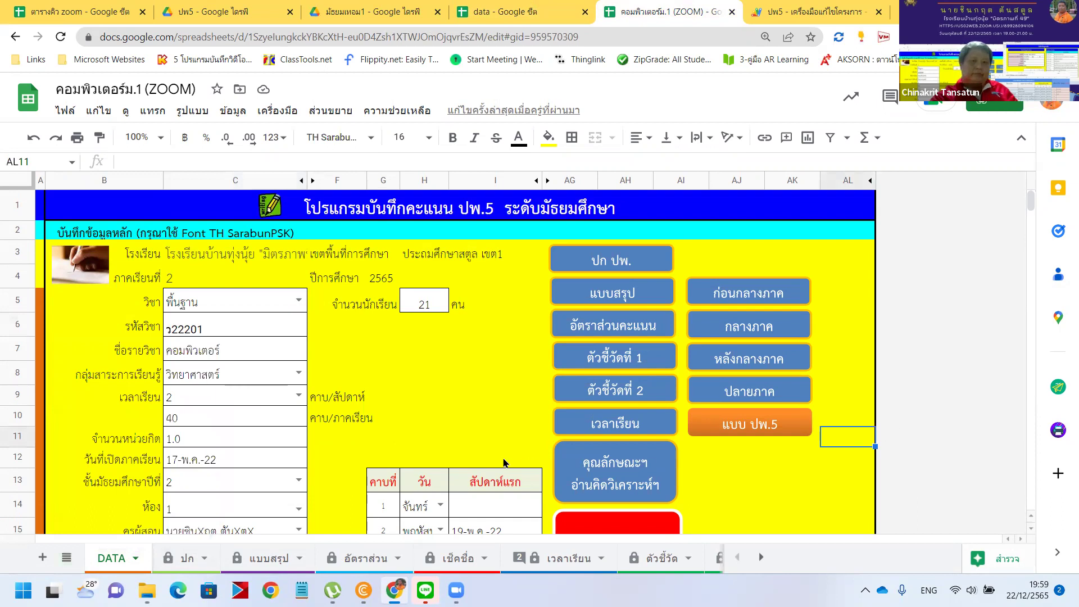
scroll(504, 463, down, 3)
scroll(504, 463, up, 3)
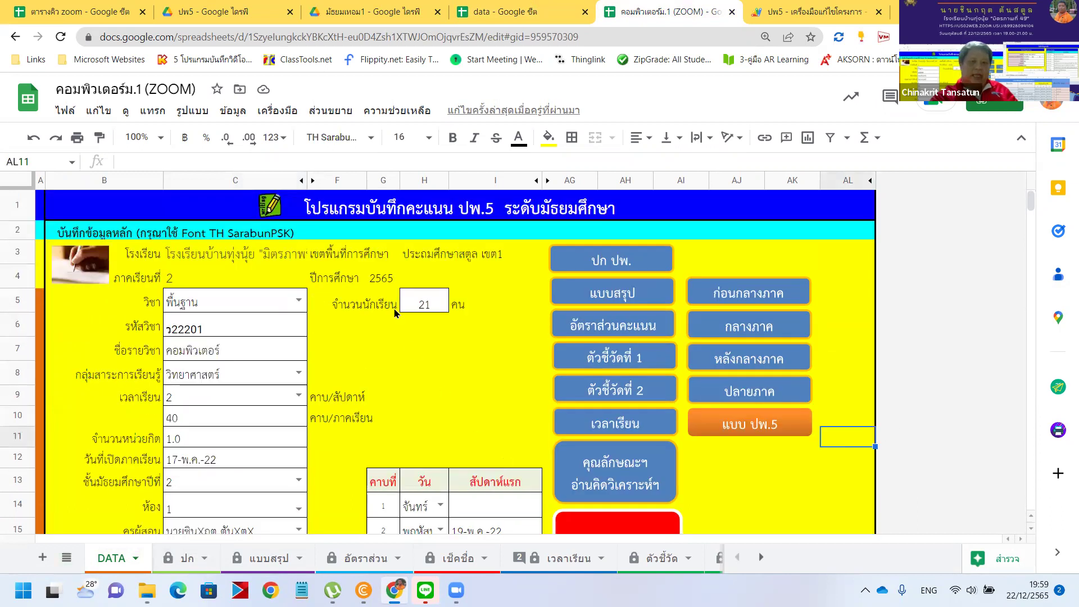
click(434, 302)
scroll(460, 424, down, 2)
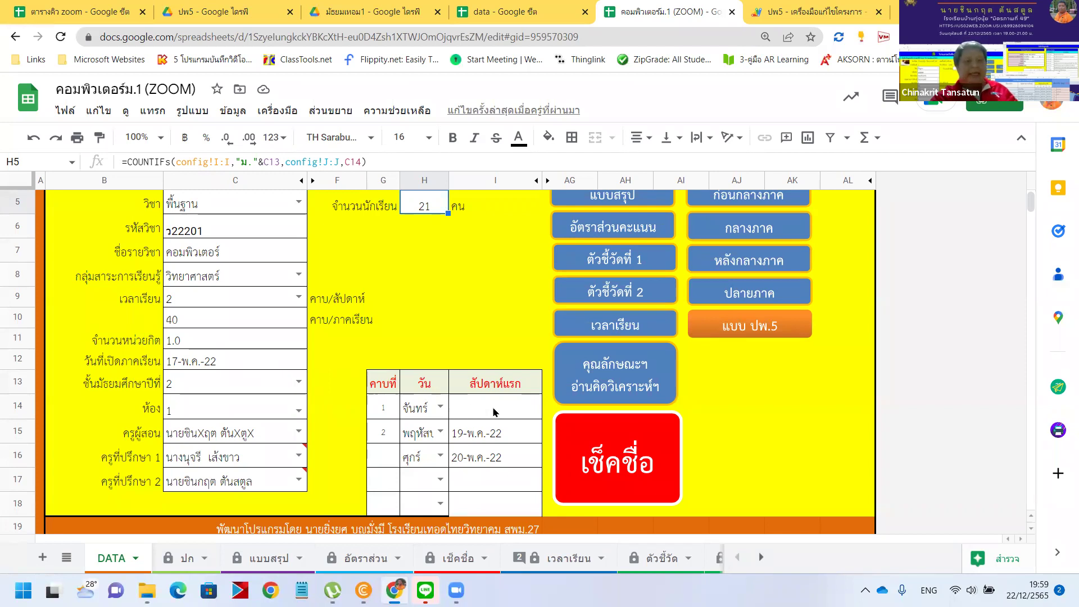
- Check the calendar holidays in the data spreadsheet's index sheet, then return to the สัปดาห์แรก timetable in the คอมพิวเตอร์ม.1 (ZOOM) workbook
click(506, 8)
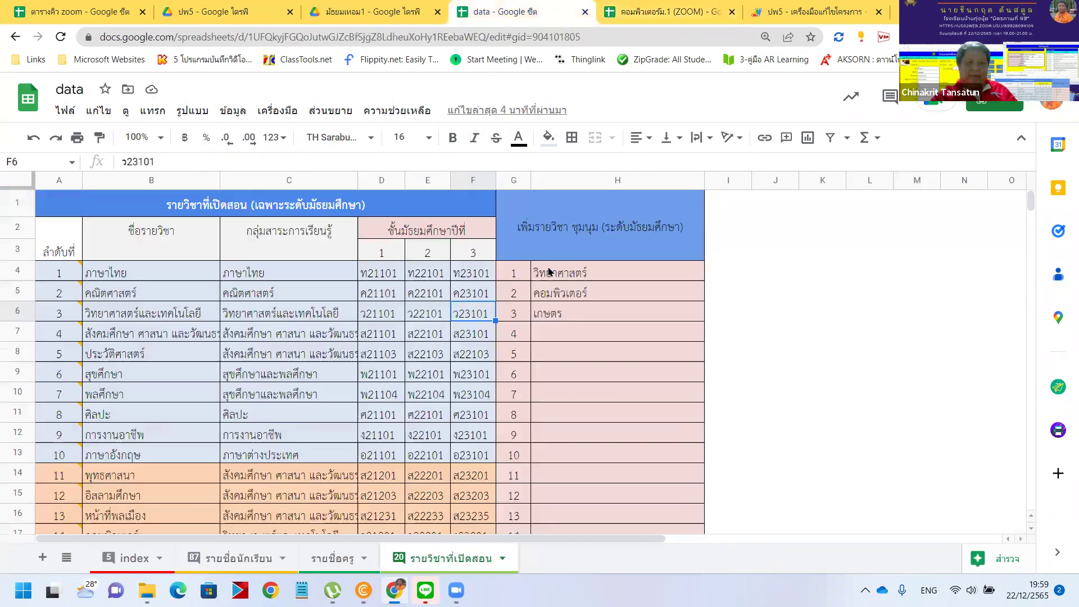
click(119, 560)
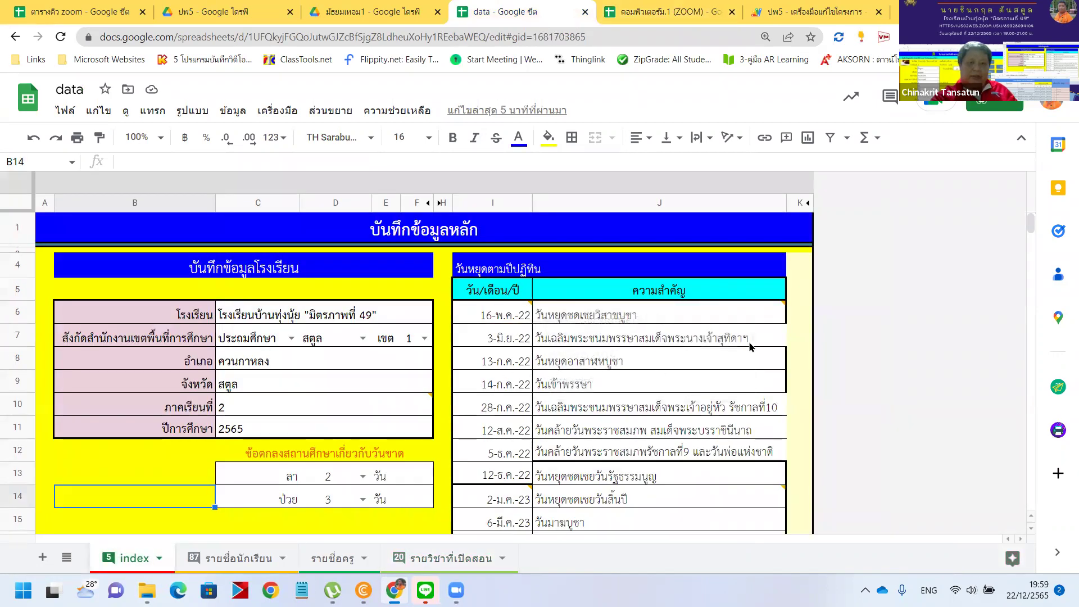
mouse_move(732, 313)
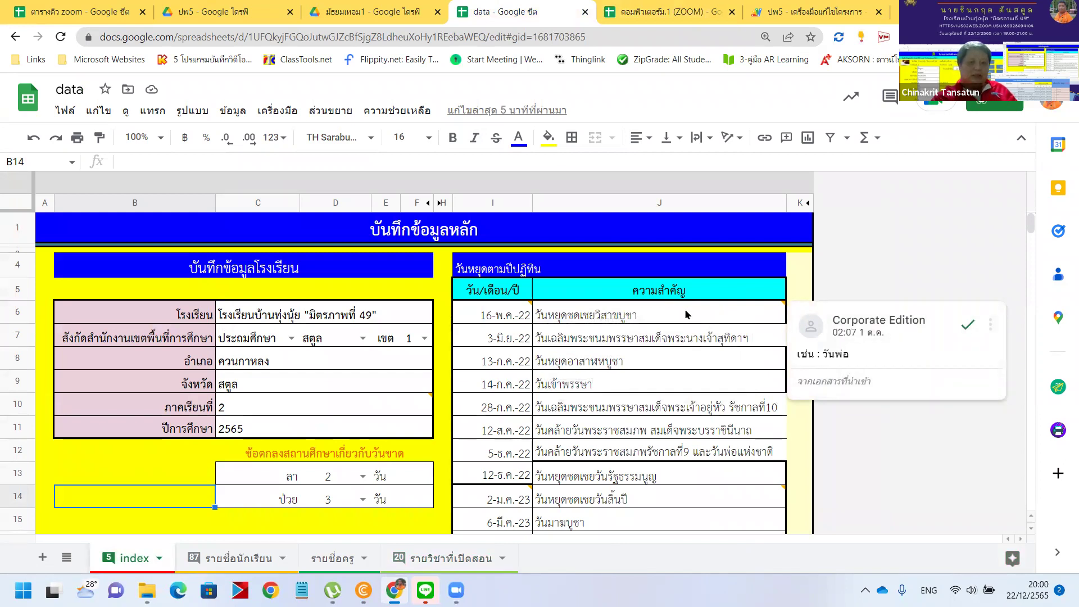
click(663, 12)
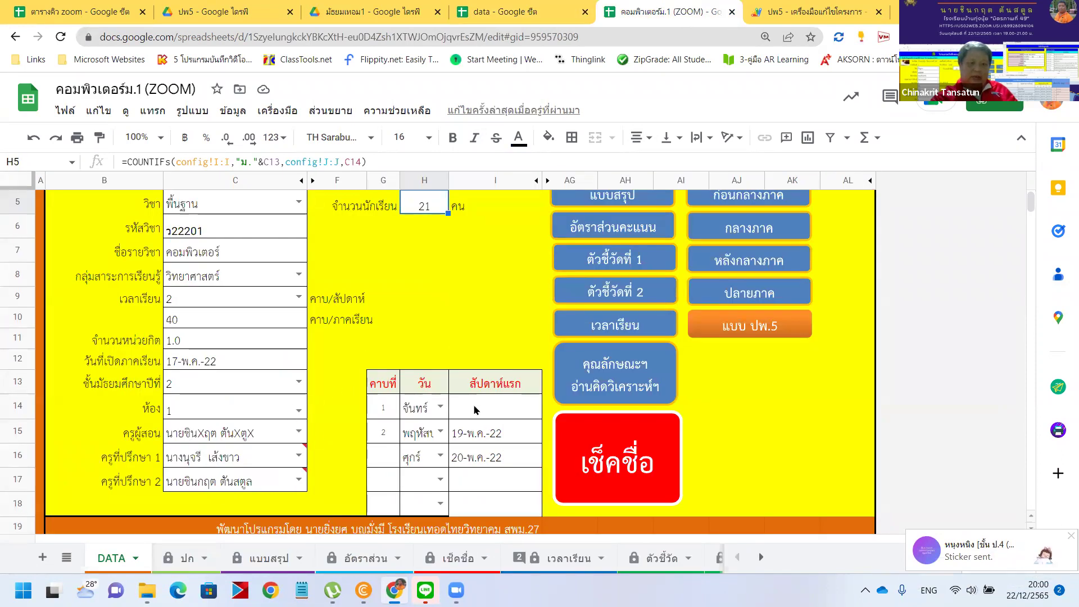